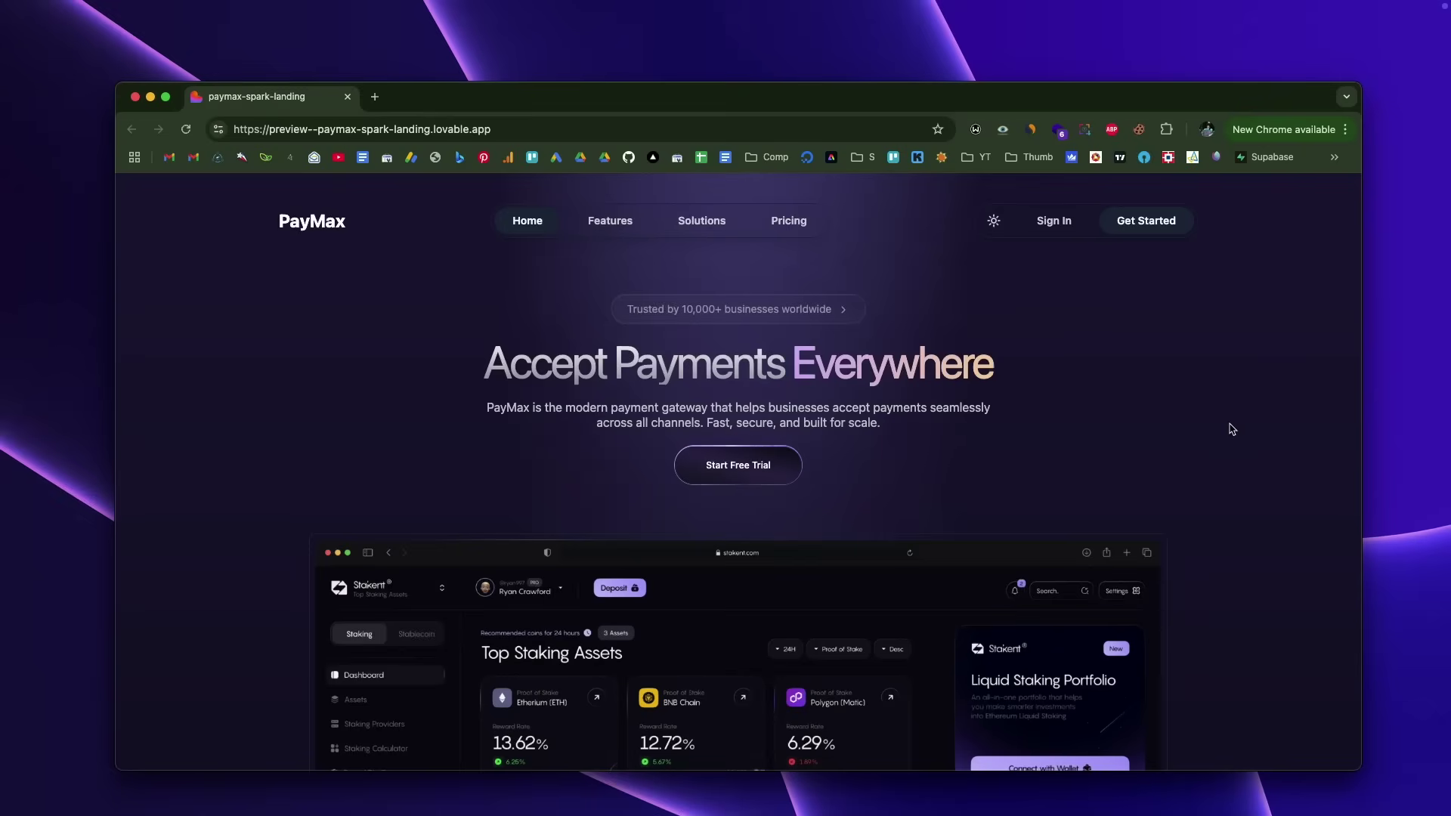
# Look through the finished PayMax landing page, from the hero and dashboard image to the brand logos and features.
pyautogui.scroll(-3, 1186, 328)
pyautogui.scroll(-10, 1230, 325)
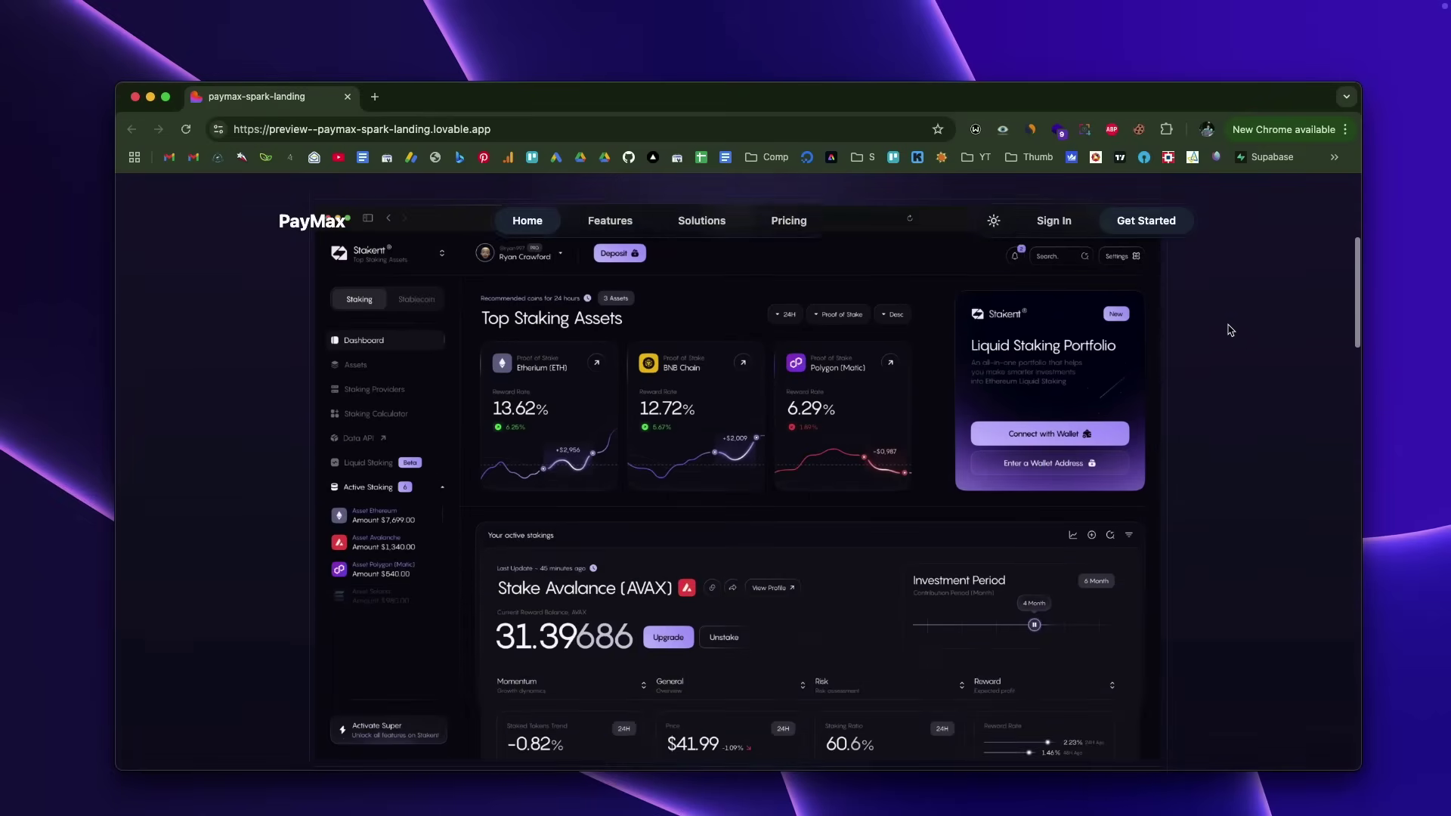
pyautogui.scroll(-10, 1237, 333)
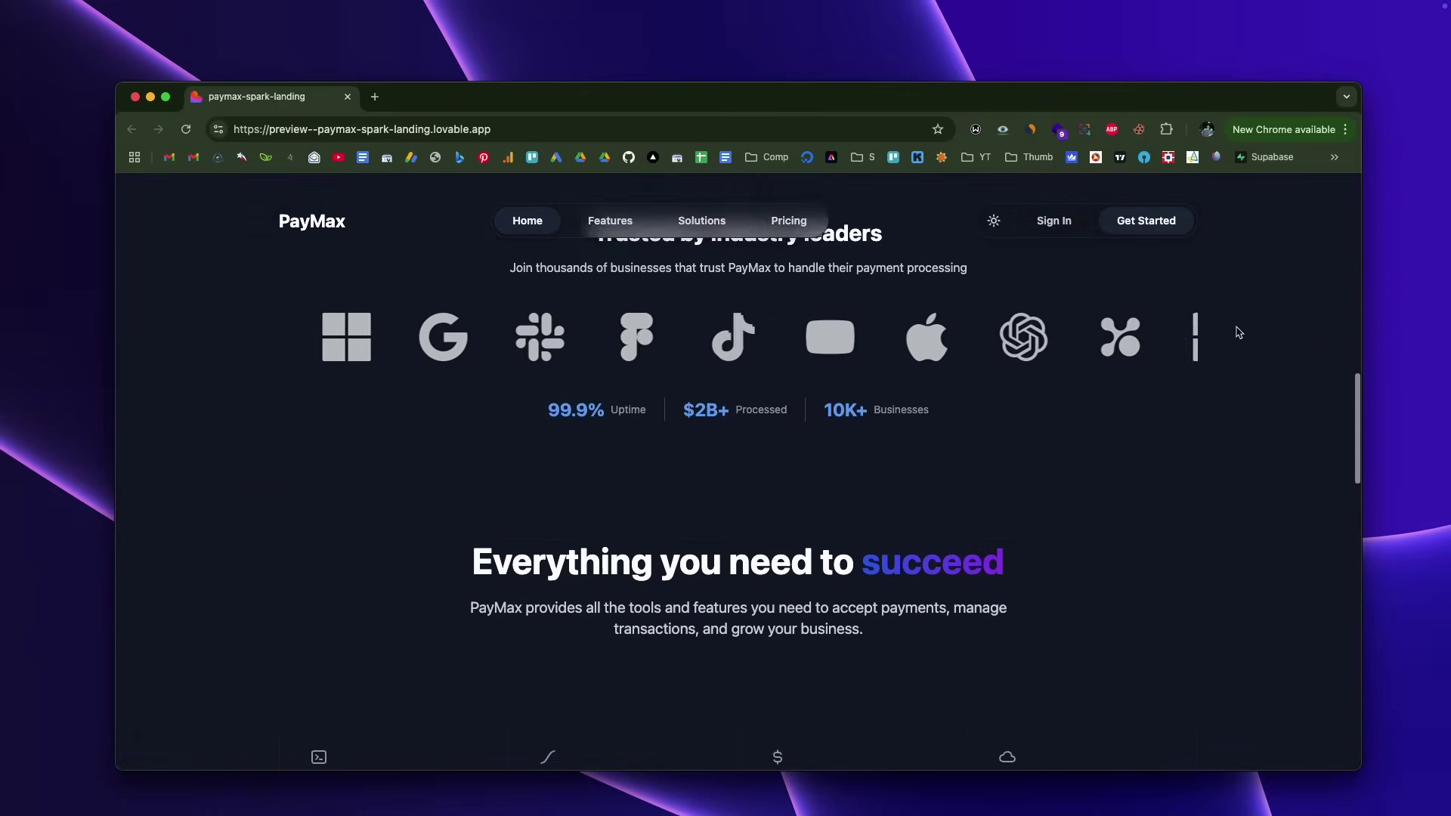
pyautogui.scroll(-10, 1224, 414)
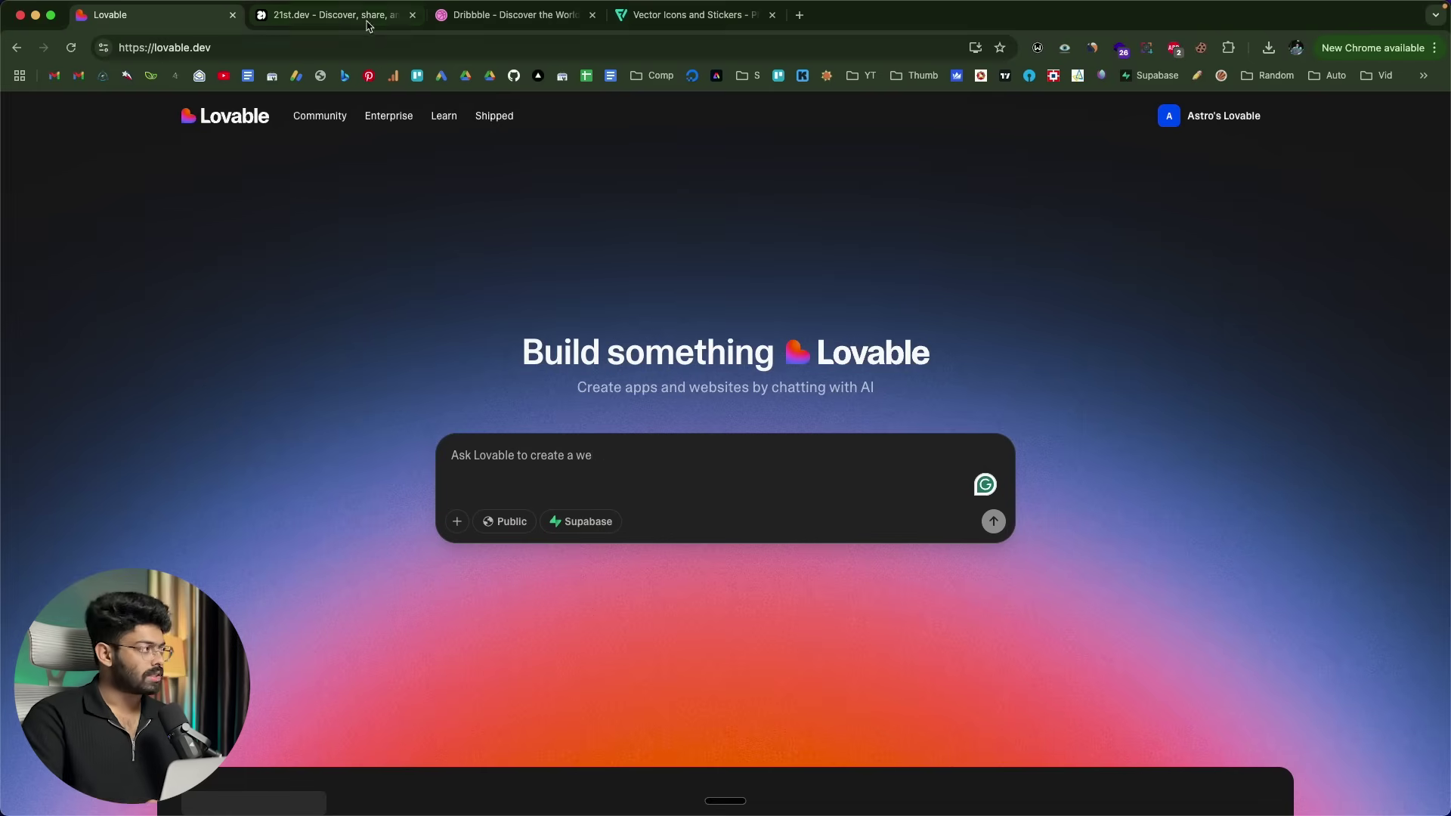
# Switch to 21st.dev and browse its featured, popular, hero, features and AI chat components.
pyautogui.click(333, 15)
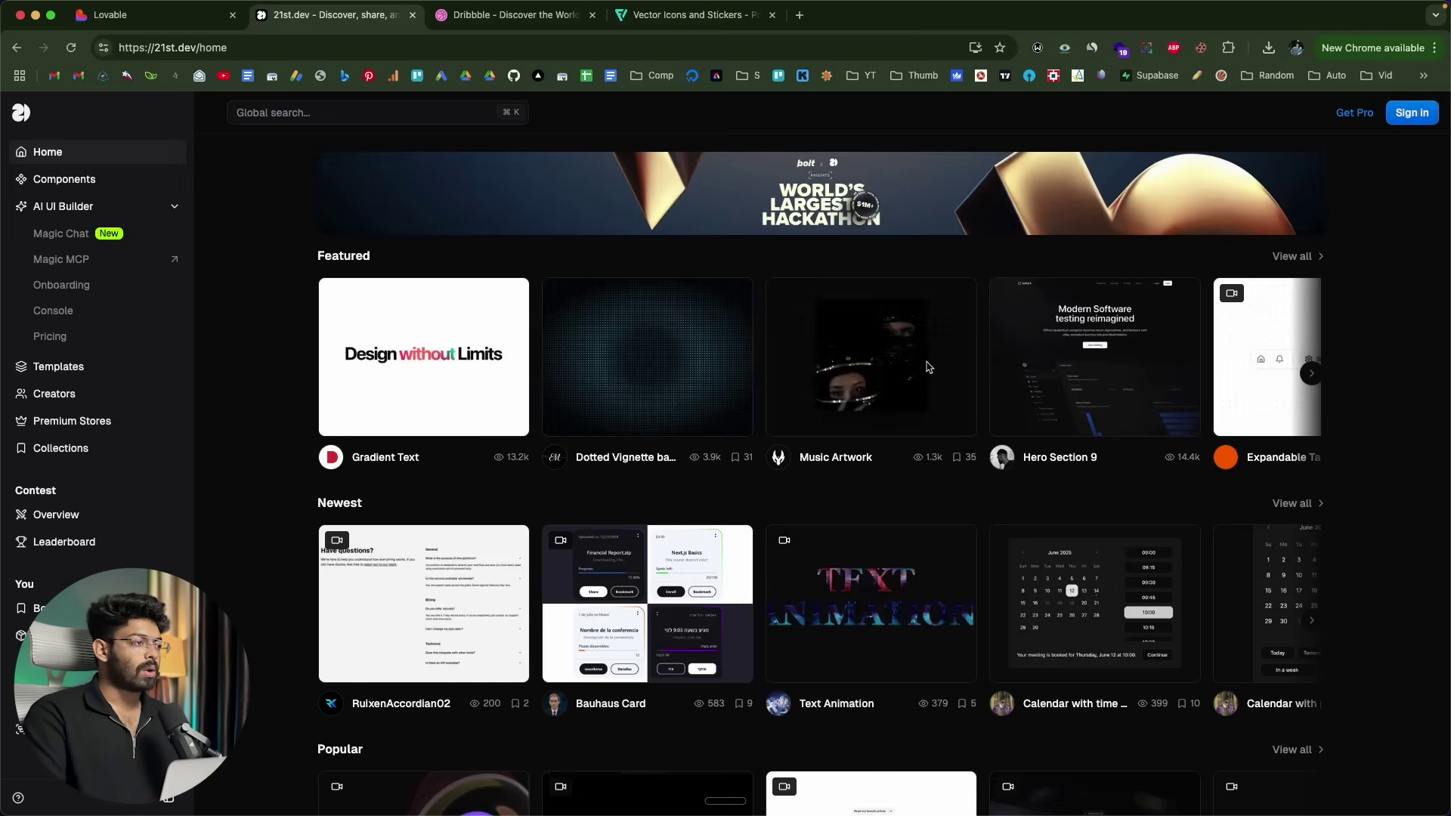
pyautogui.scroll(-4, 869, 355)
pyautogui.scroll(-4, 646, 521)
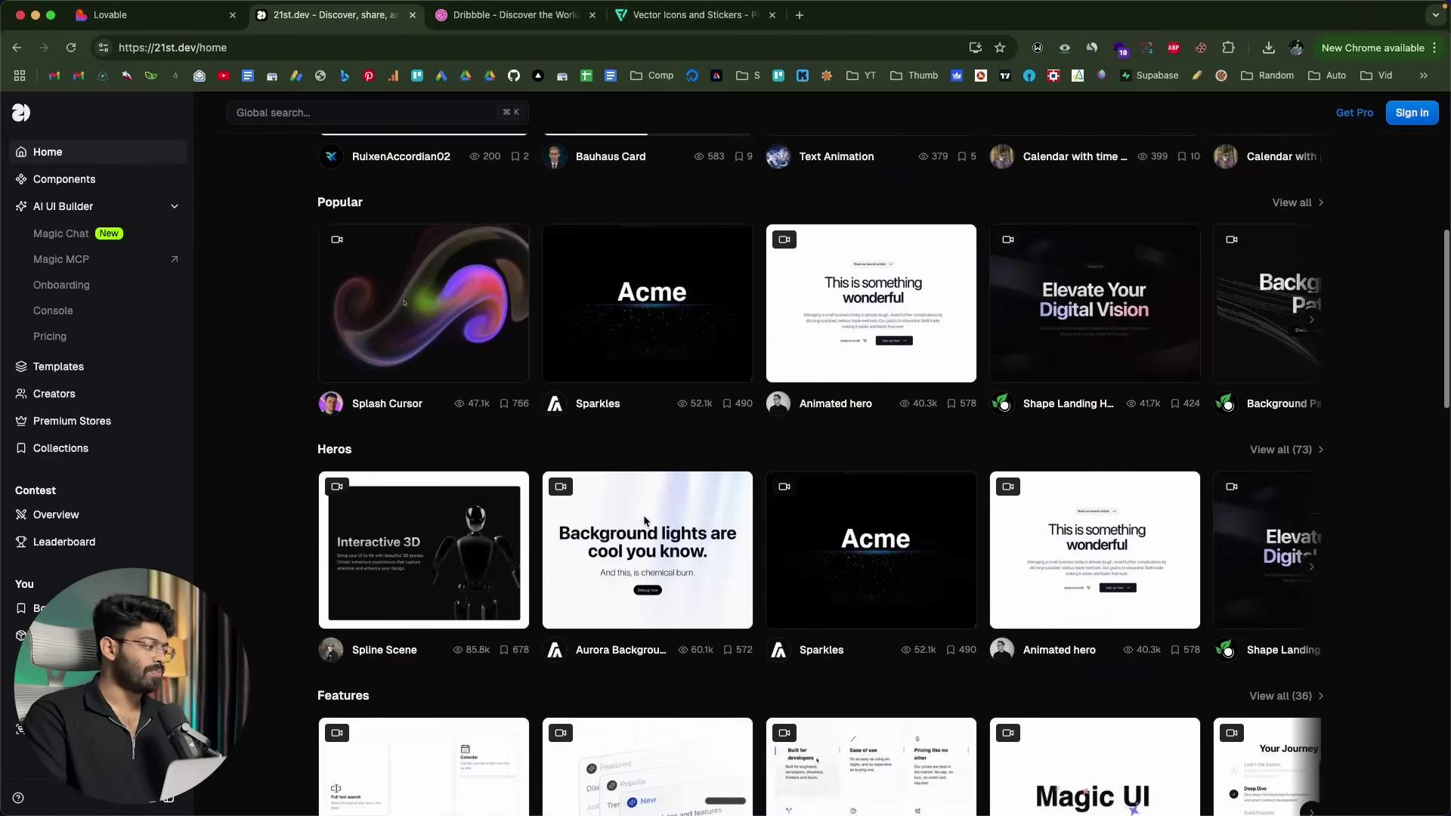
pyautogui.scroll(-6, 511, 544)
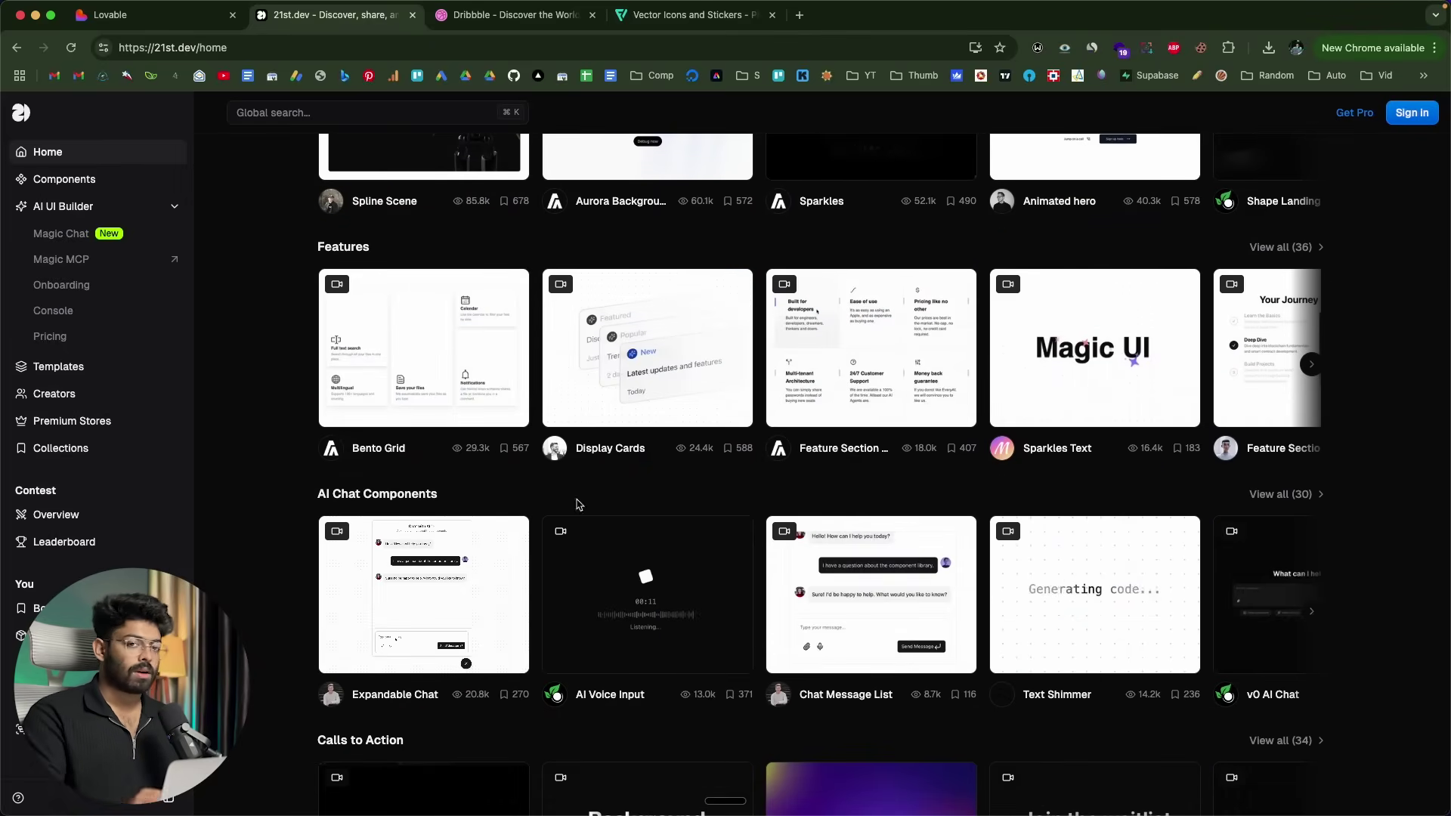
# Look over the Lovable start page, the popular design shots on Dribbble and the Flaticon icon library.
pyautogui.click(151, 15)
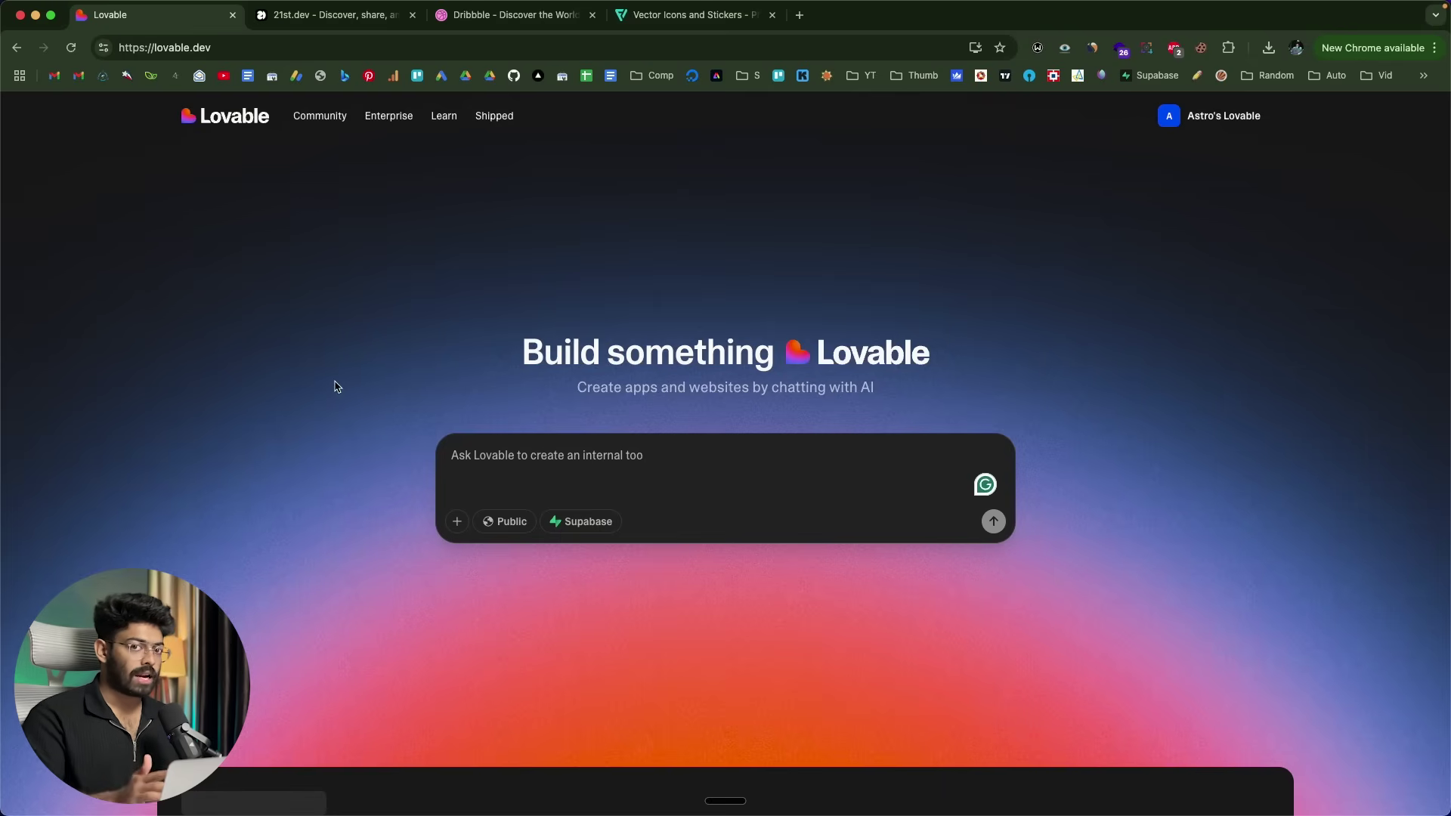
pyautogui.click(514, 15)
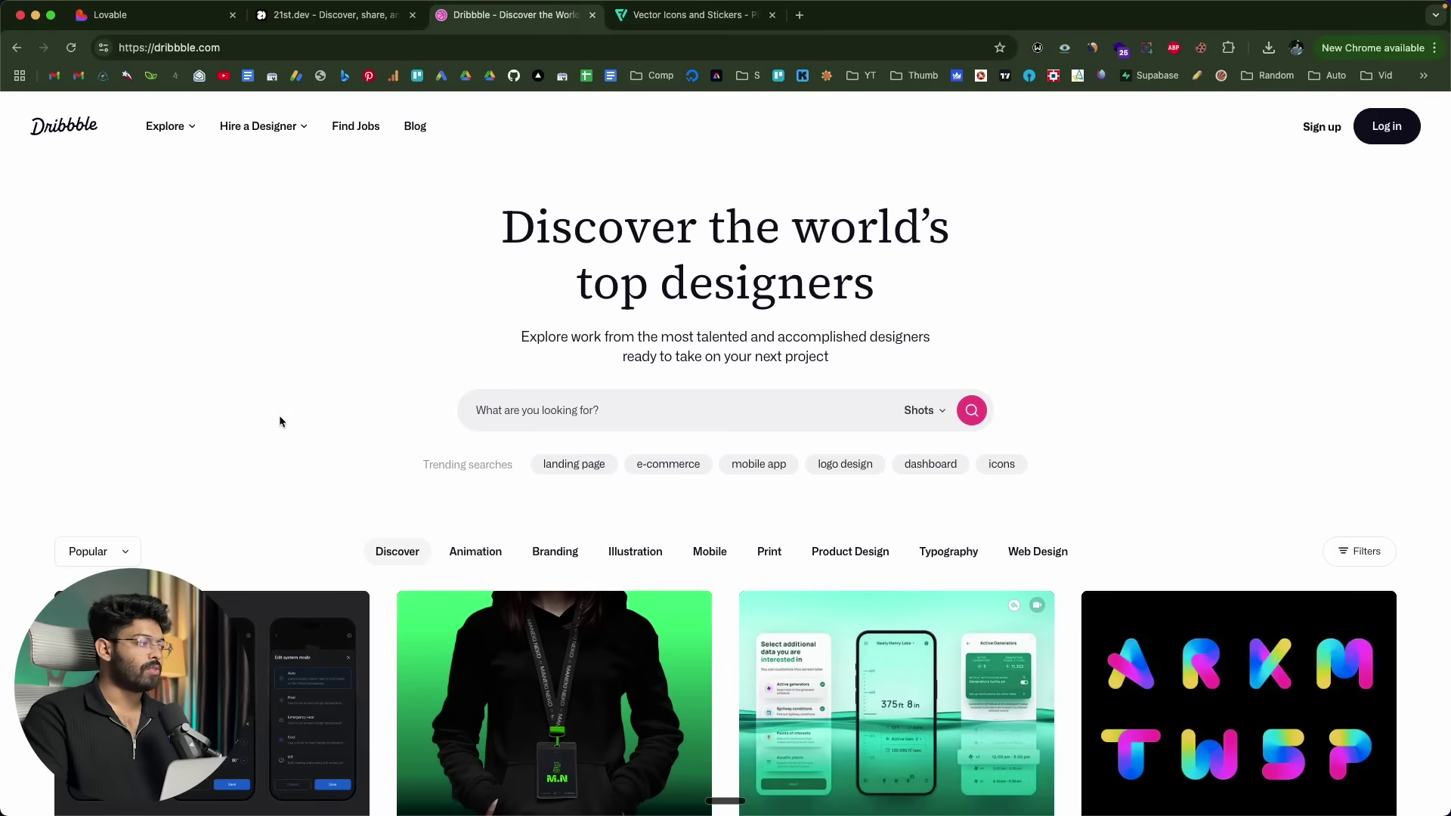
pyautogui.scroll(-6, 135, 391)
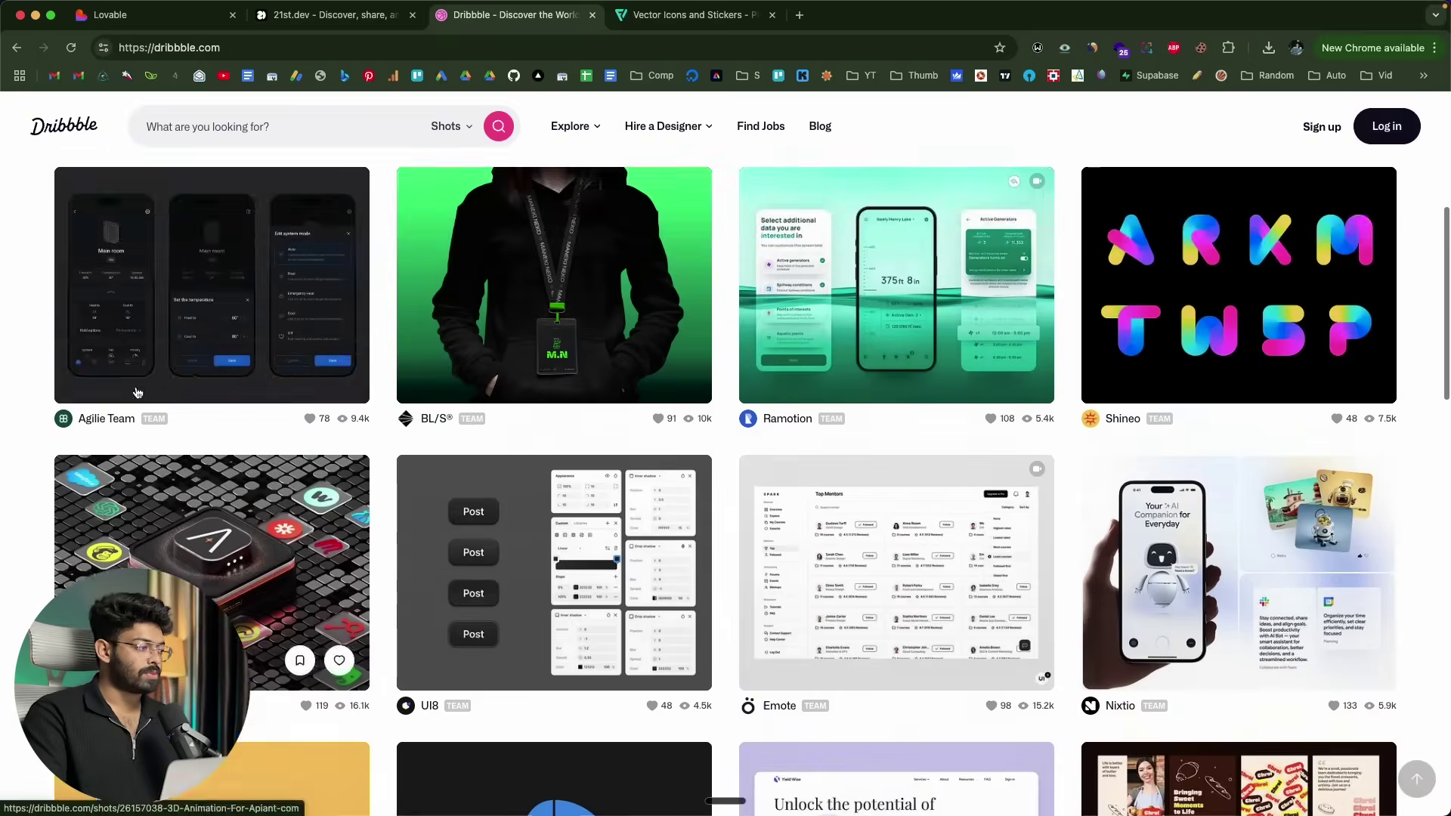
pyautogui.scroll(5, 227, 529)
pyautogui.click(695, 16)
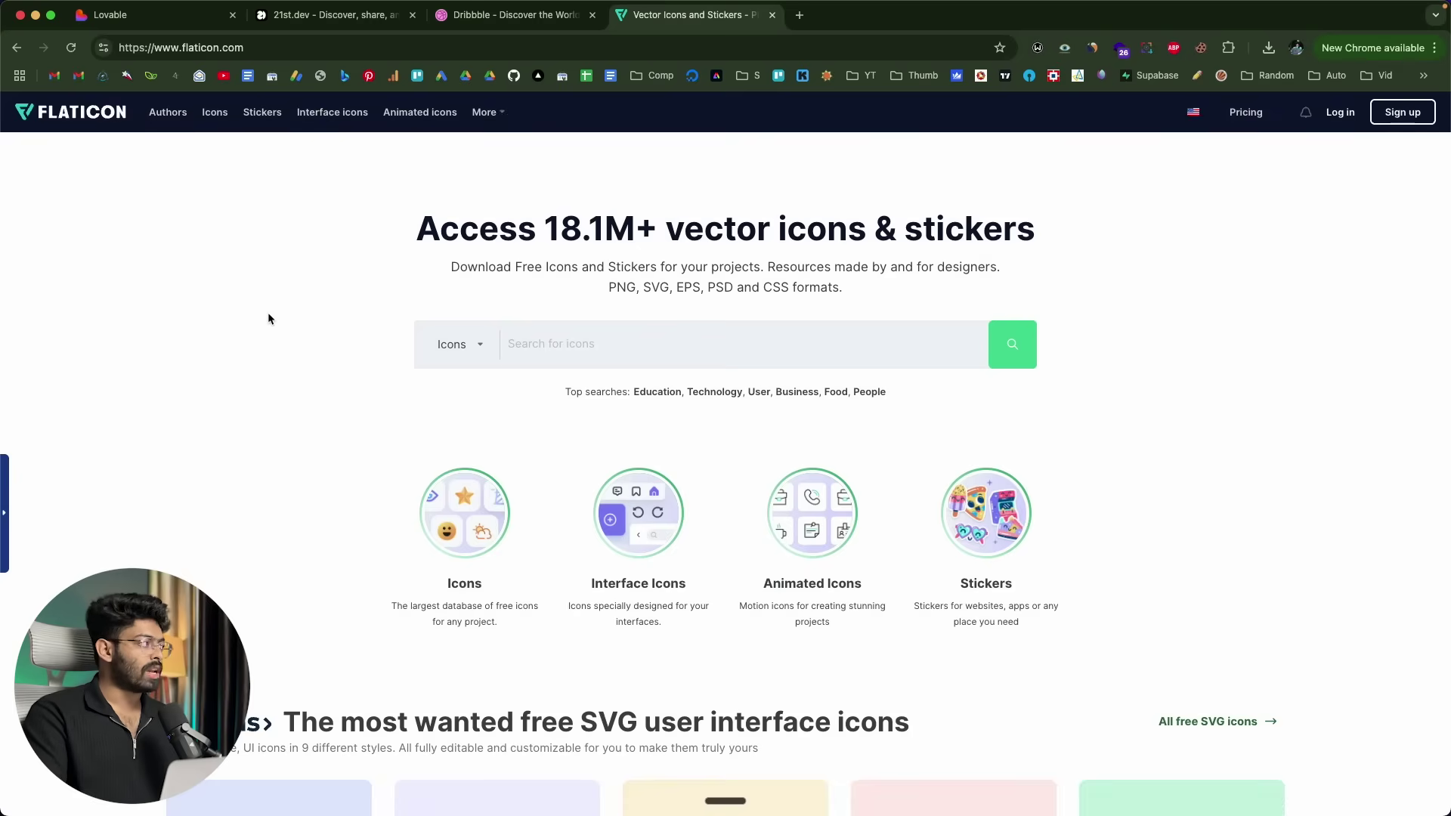
# Prompt Lovable to build a modern landing page for payment gateway SaaS "PayMax" with navbar, hero, trusted brand logos, feature cards, CTA and footer.
pyautogui.click(186, 24)
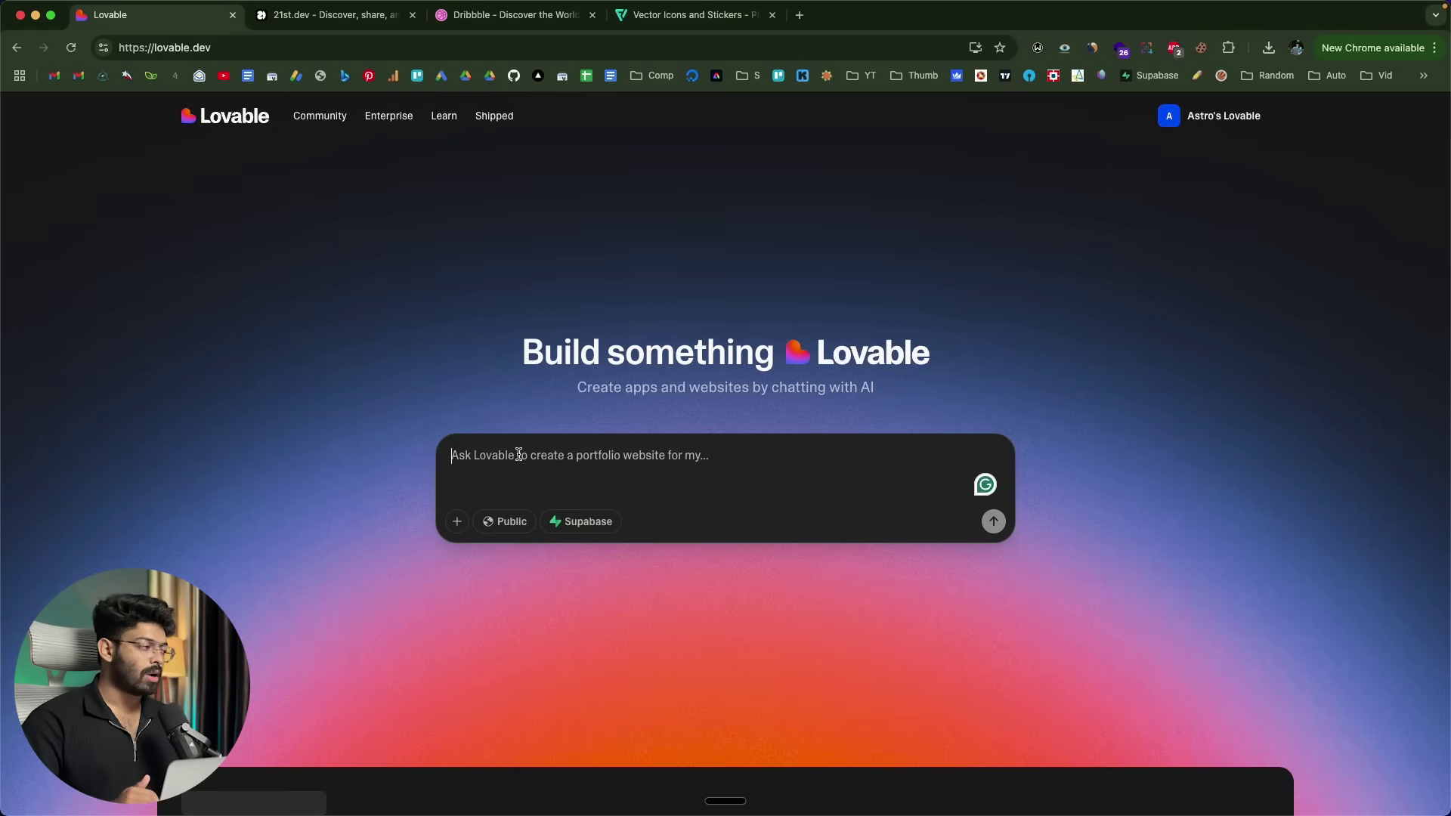
pyautogui.write('Build a landing page for my Saas - "PayMax", which is a online payment gateway company. I want to build a seek and modern looking landing page with a navbar, hero section, trusted by brands logo section, a section with cards explaining the features, a CTA, and a footer.')
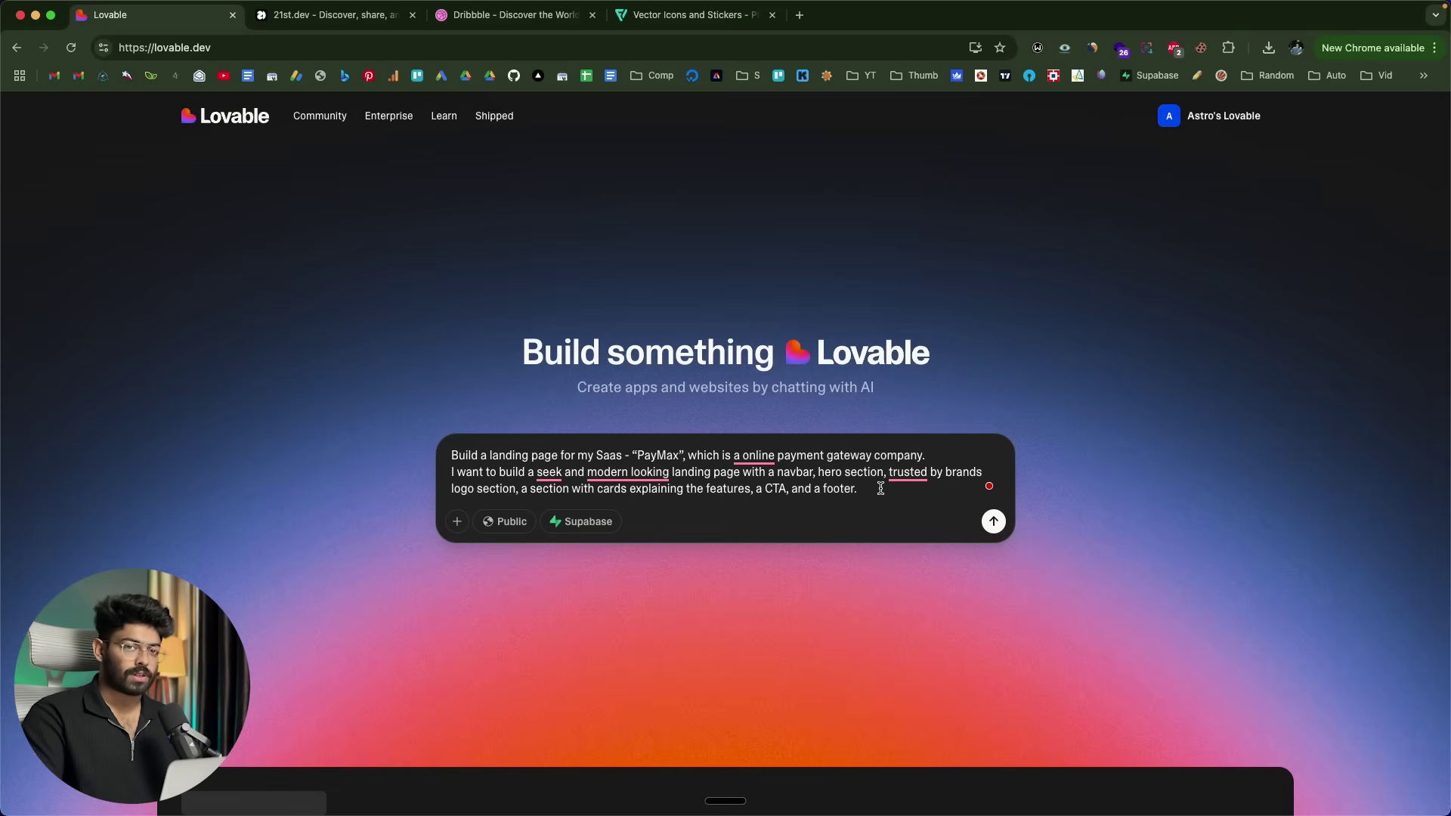
pyautogui.hotkey('shift', 'Return')
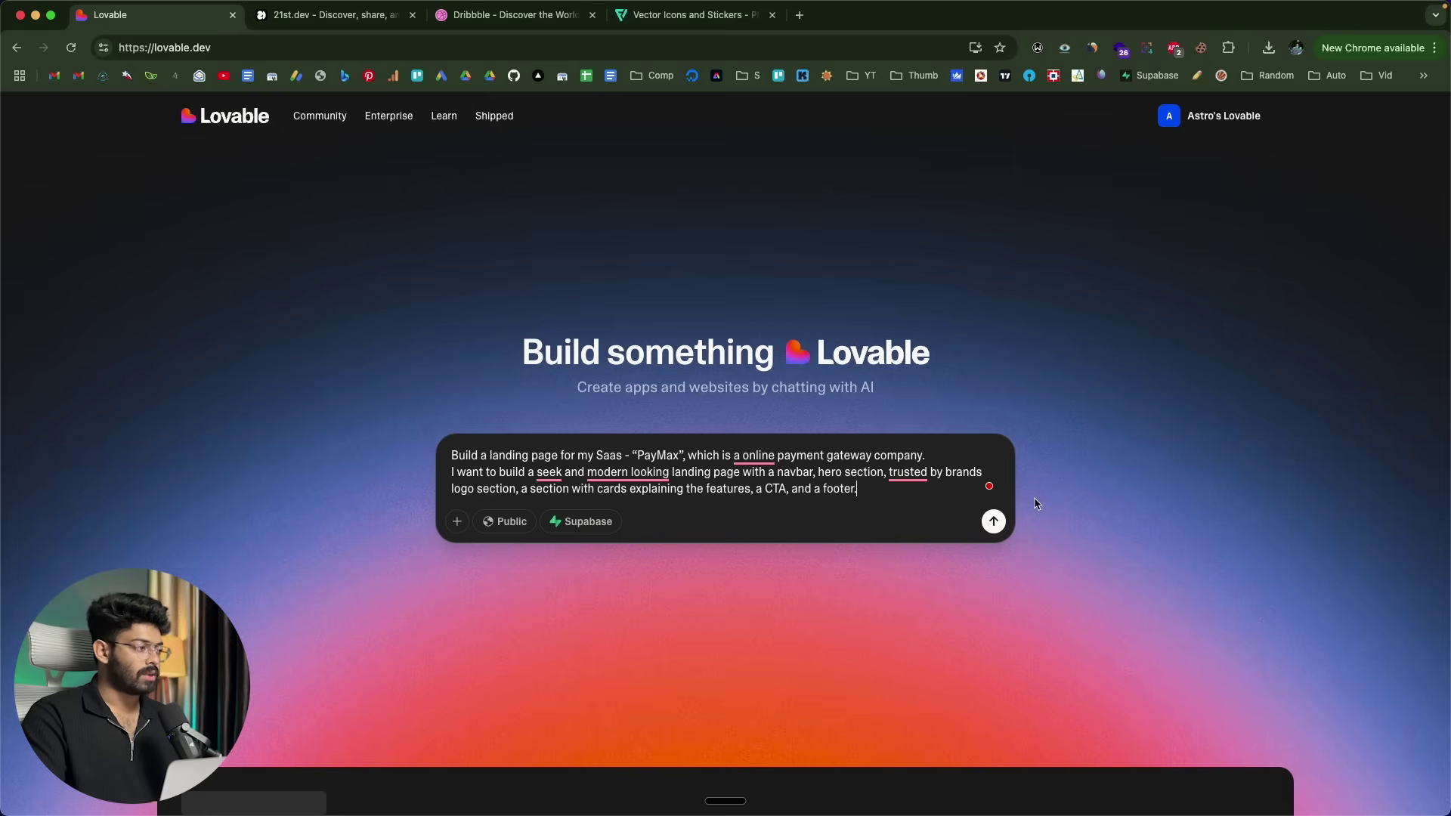
pyautogui.click(994, 522)
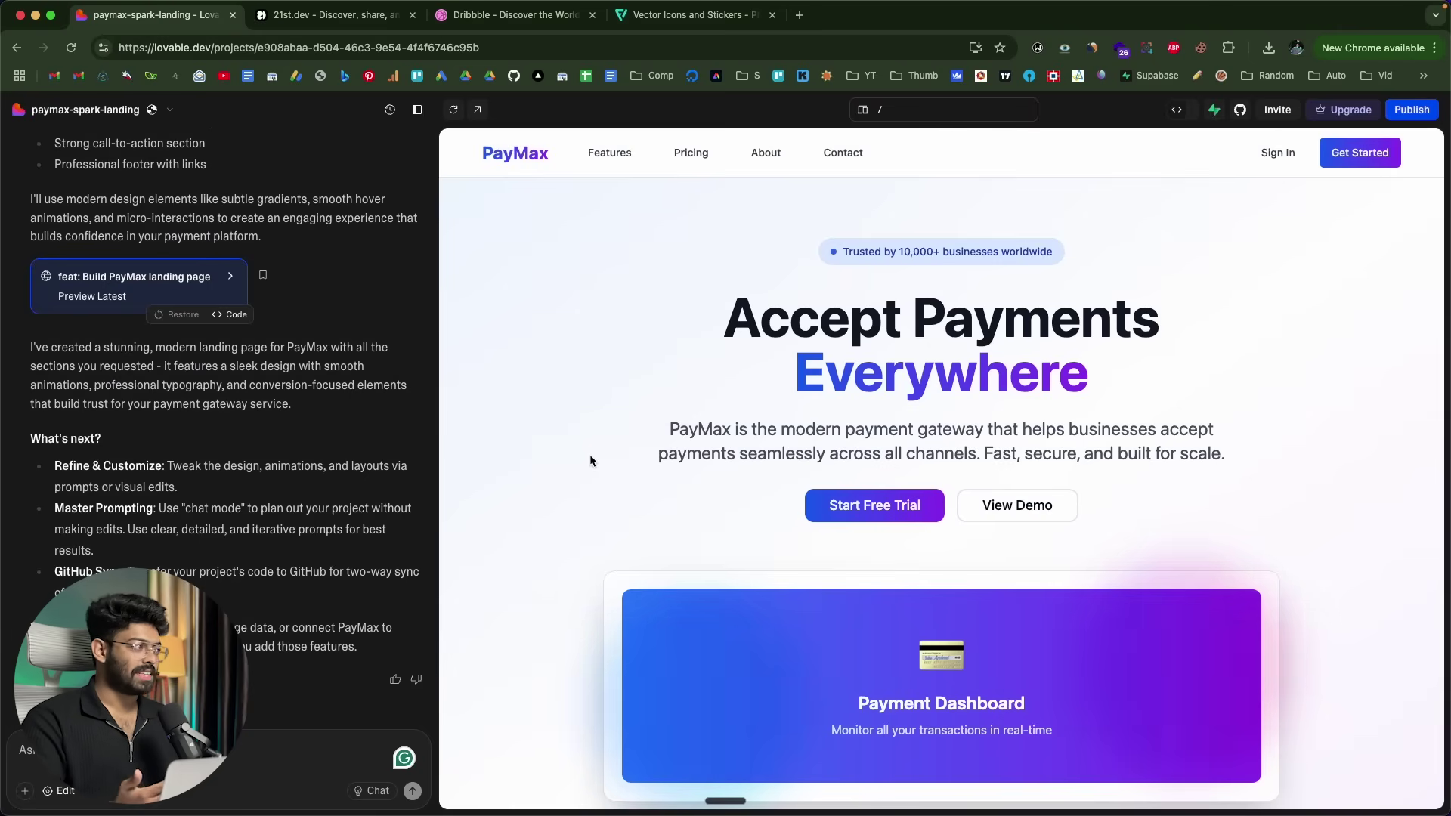
# Review the generated PayMax landing page preview from the hero down to the call-to-action section.
pyautogui.scroll(-20, 591, 460)
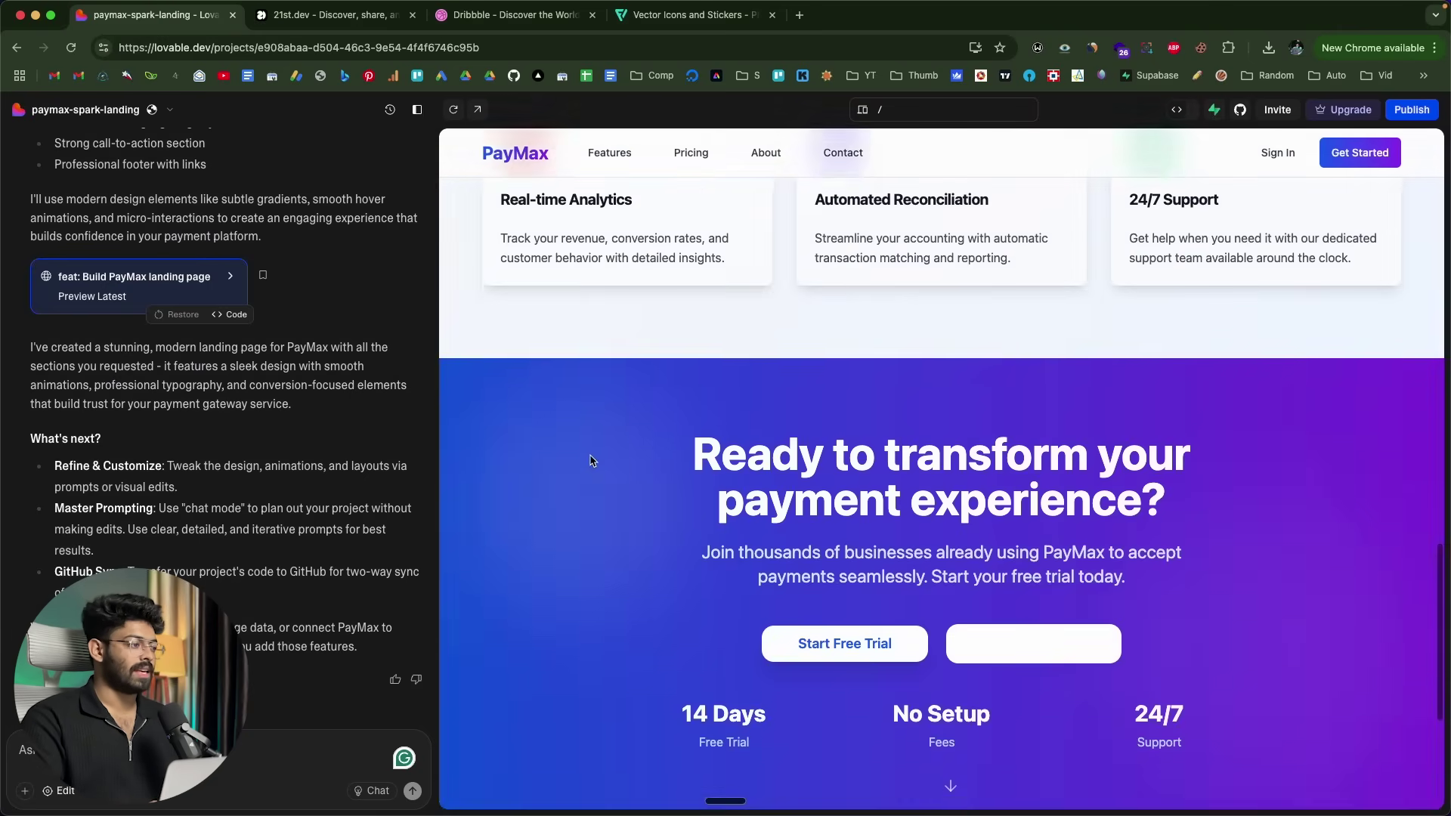
pyautogui.scroll(20, 590, 460)
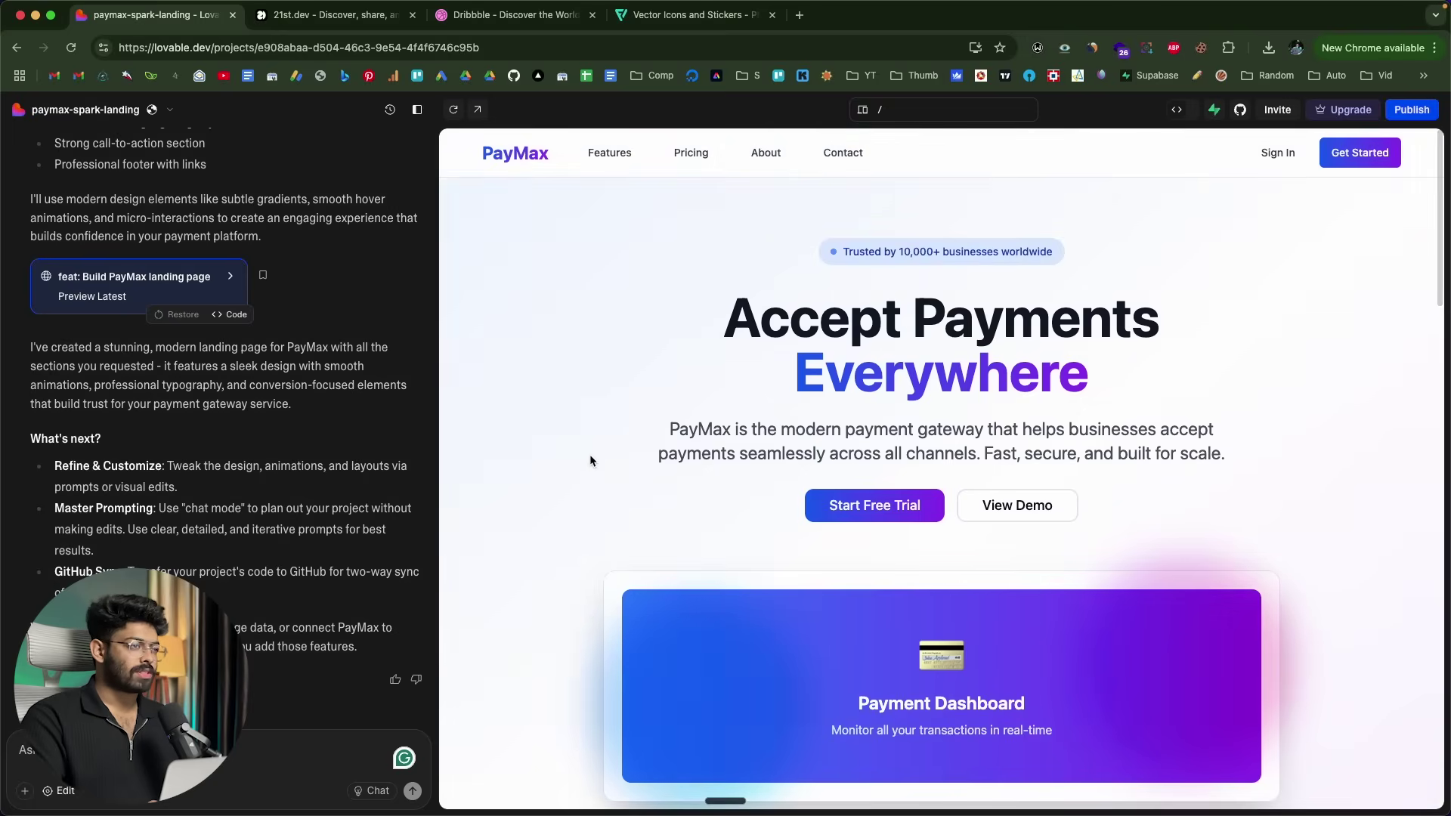
pyautogui.scroll(-20, 590, 461)
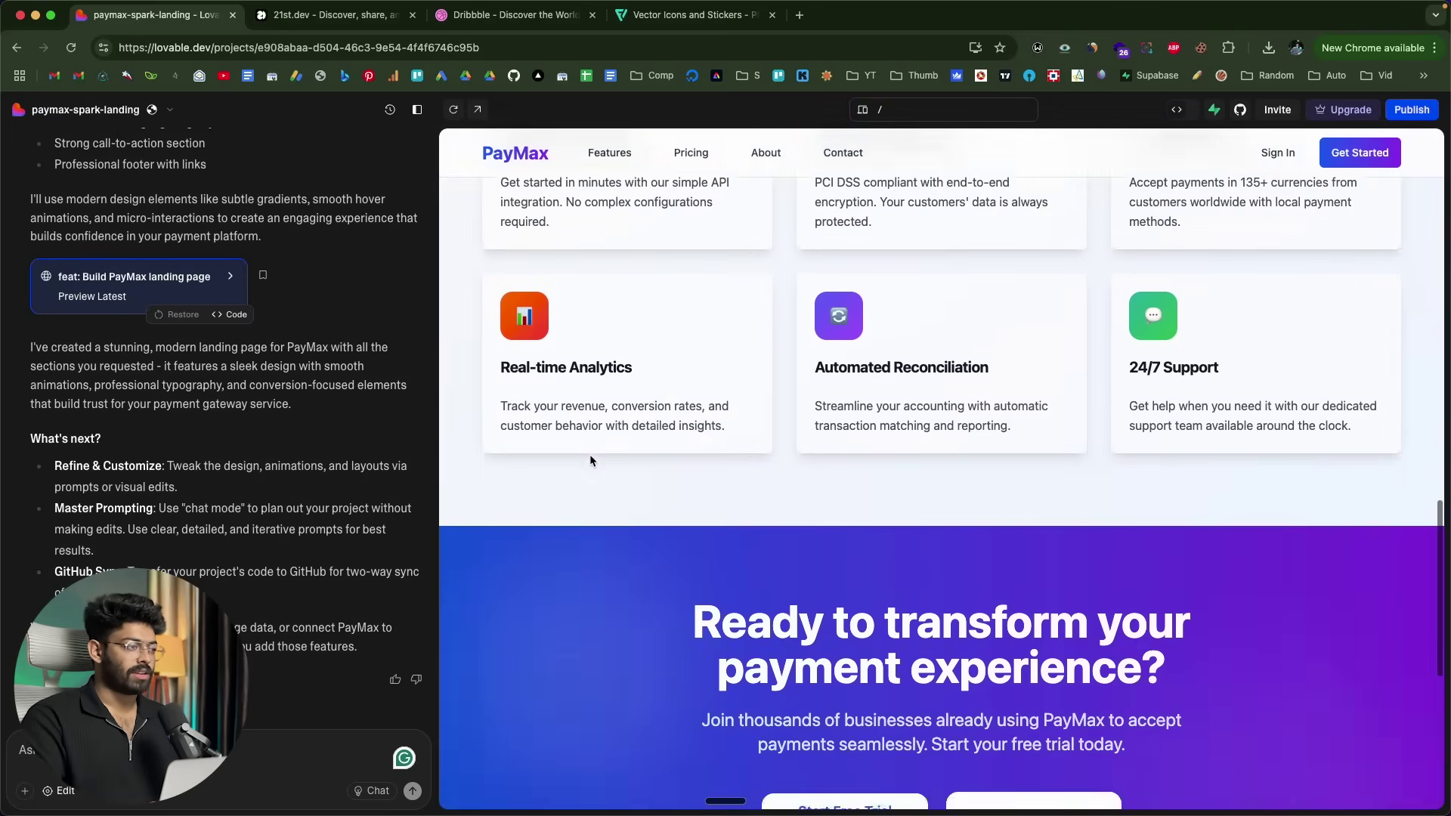
pyautogui.scroll(20, 590, 455)
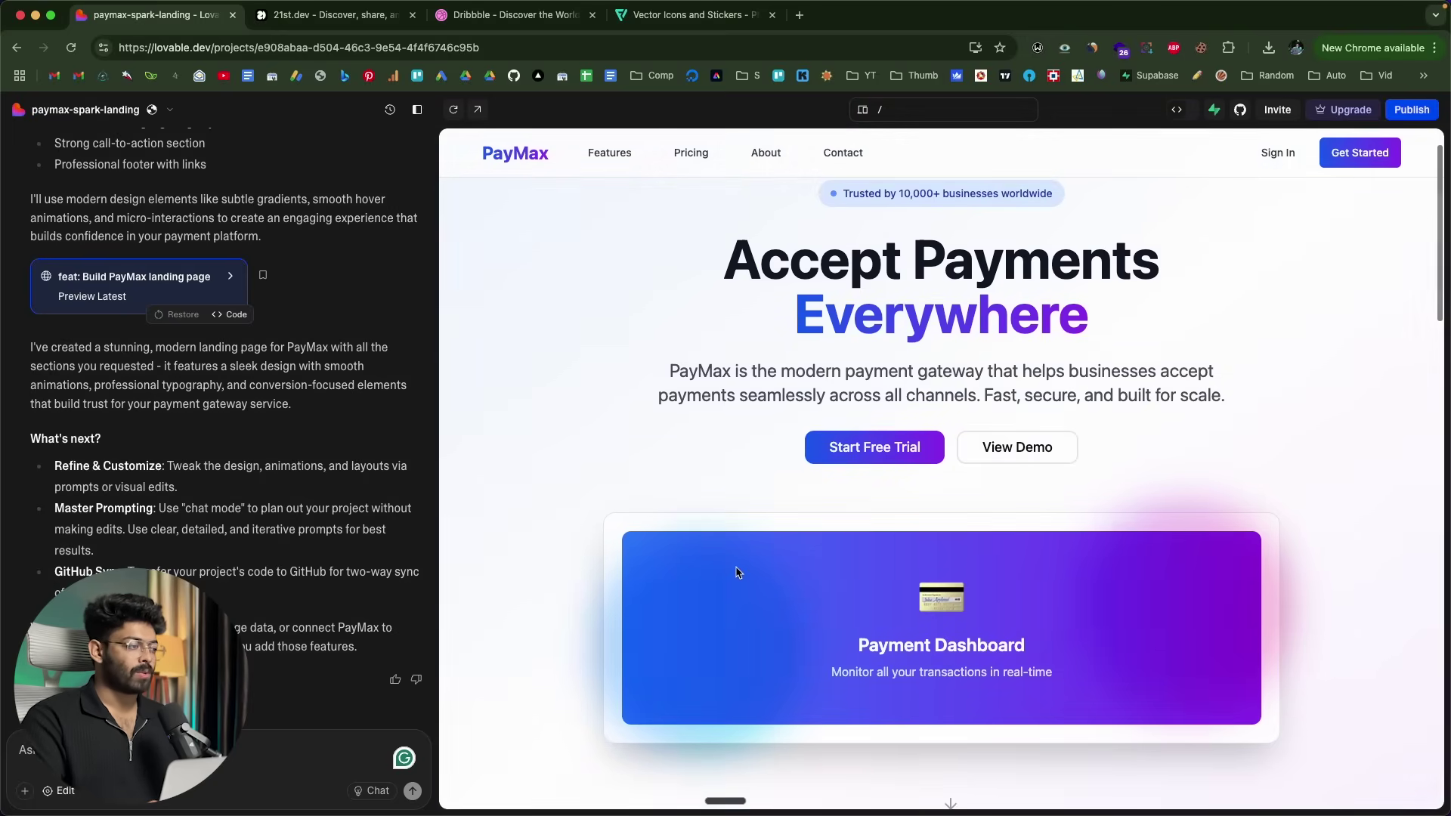
pyautogui.scroll(2, 736, 572)
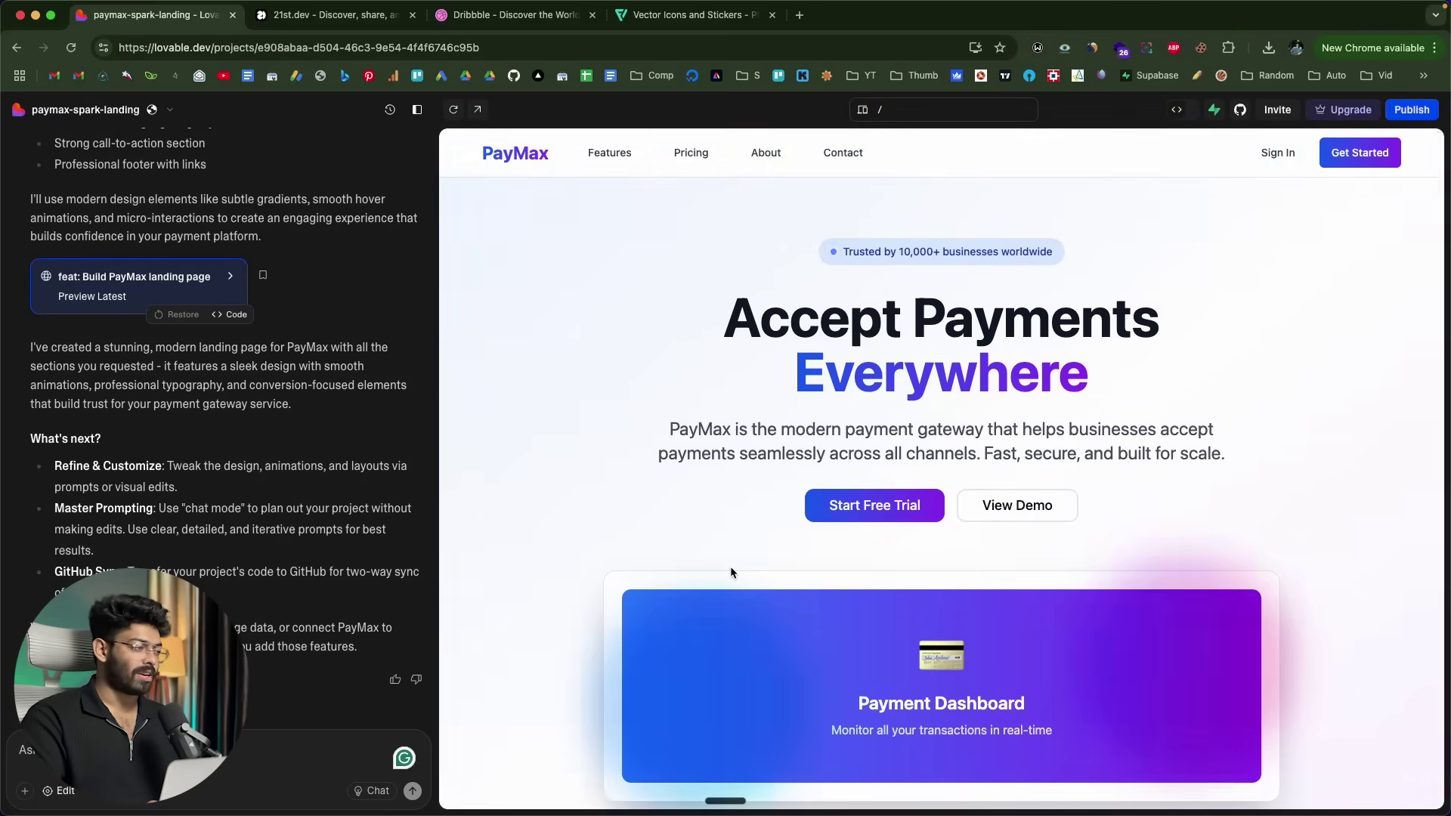
pyautogui.scroll(-7, 653, 499)
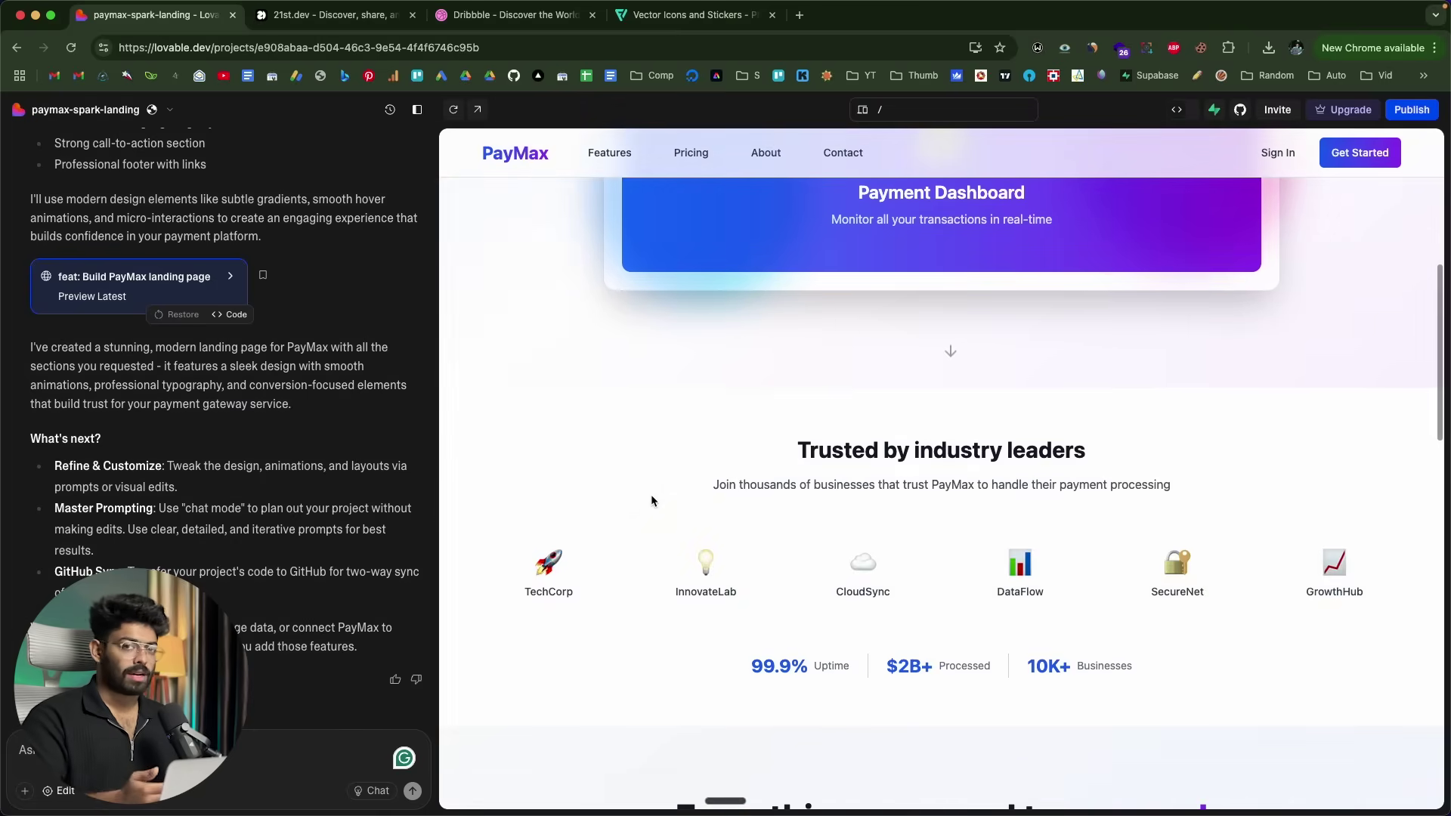
# Revisit the 21st.dev, Dribbble and Flaticon resource sites.
pyautogui.click(347, 31)
pyautogui.click(469, 23)
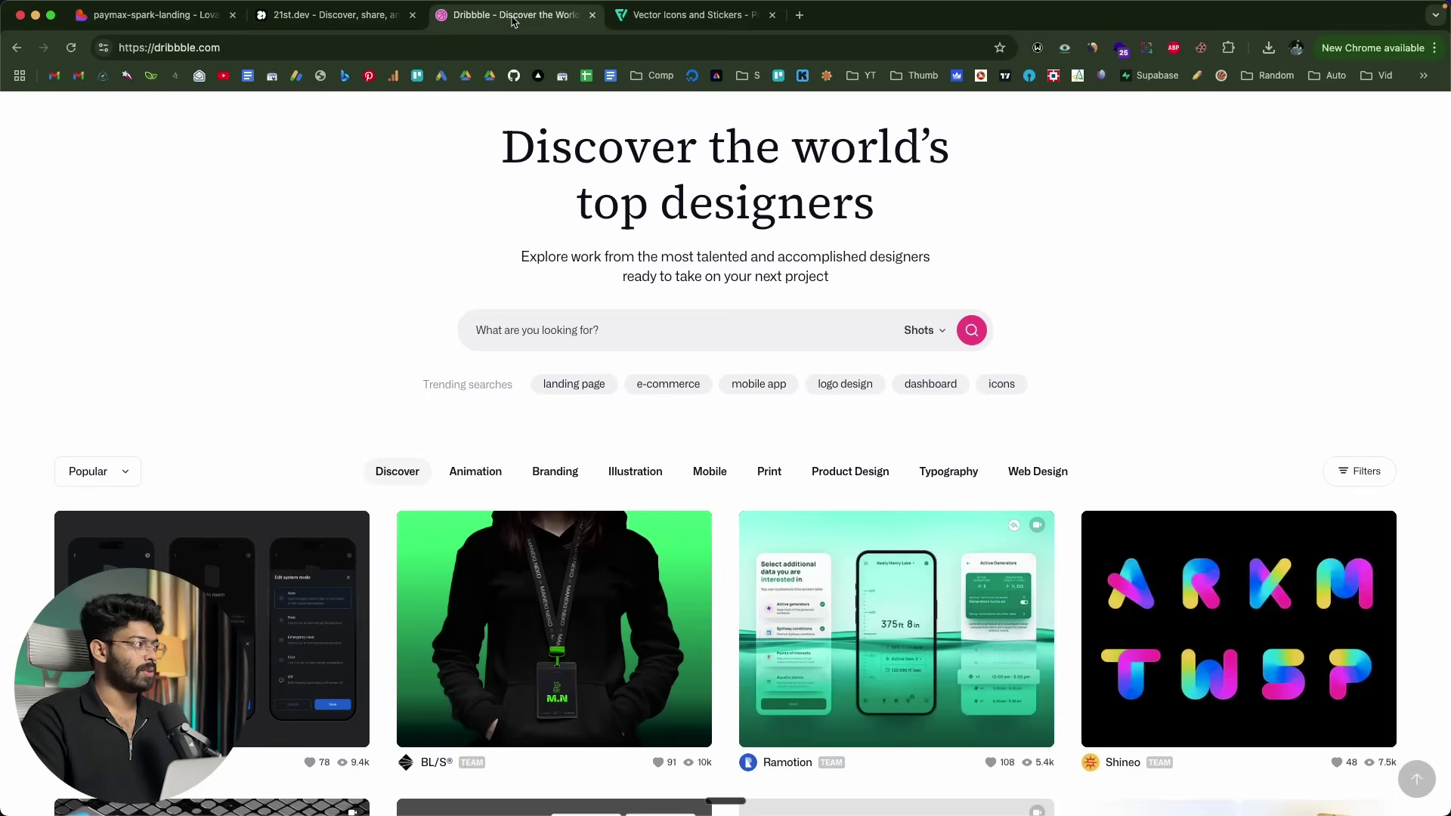
pyautogui.click(618, 22)
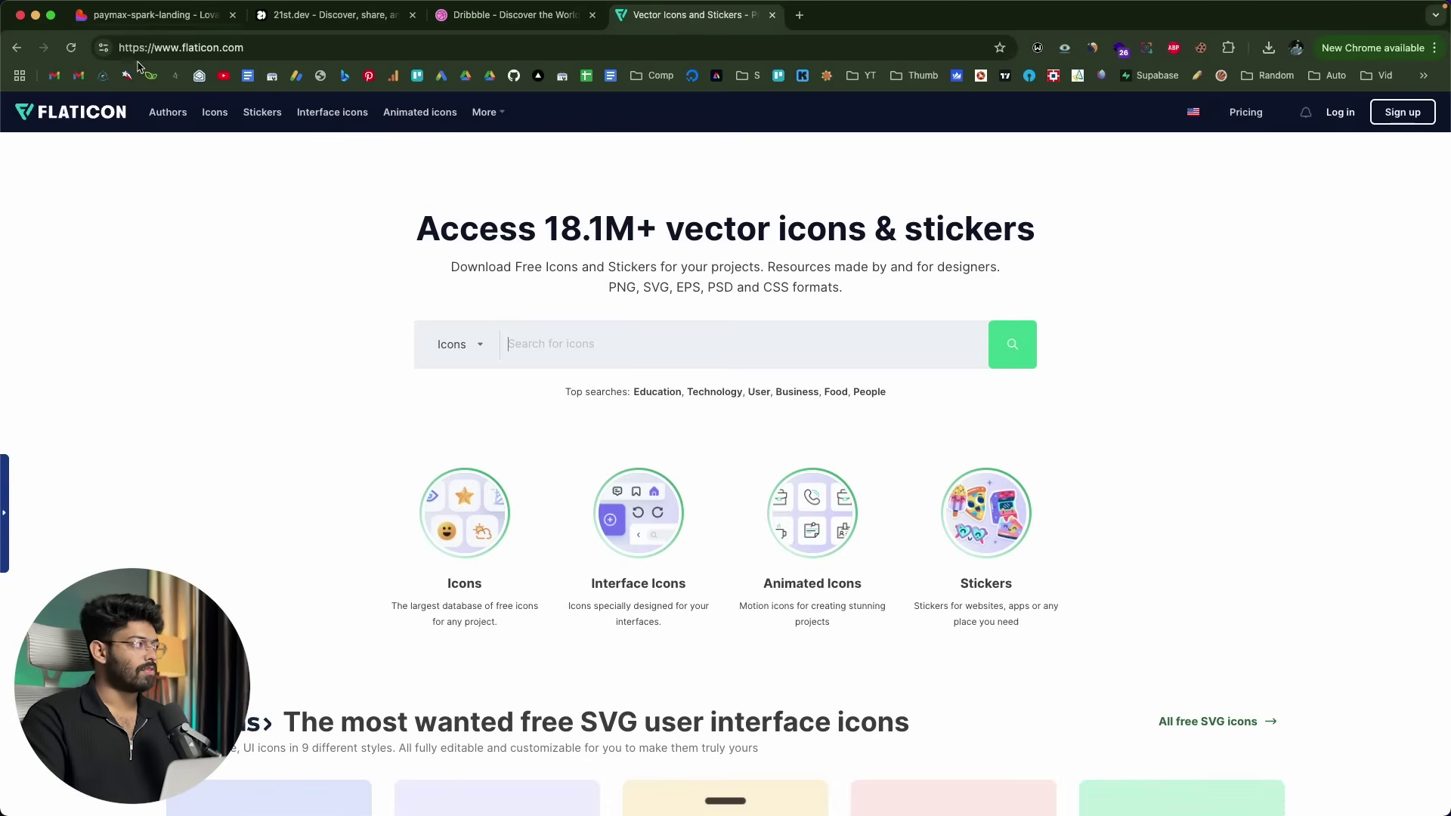
# Return to the Lovable project and examine the hero, brand logos, feature cards and call-to-action for parts worth improving.
pyautogui.click(135, 18)
pyautogui.scroll(7, 592, 390)
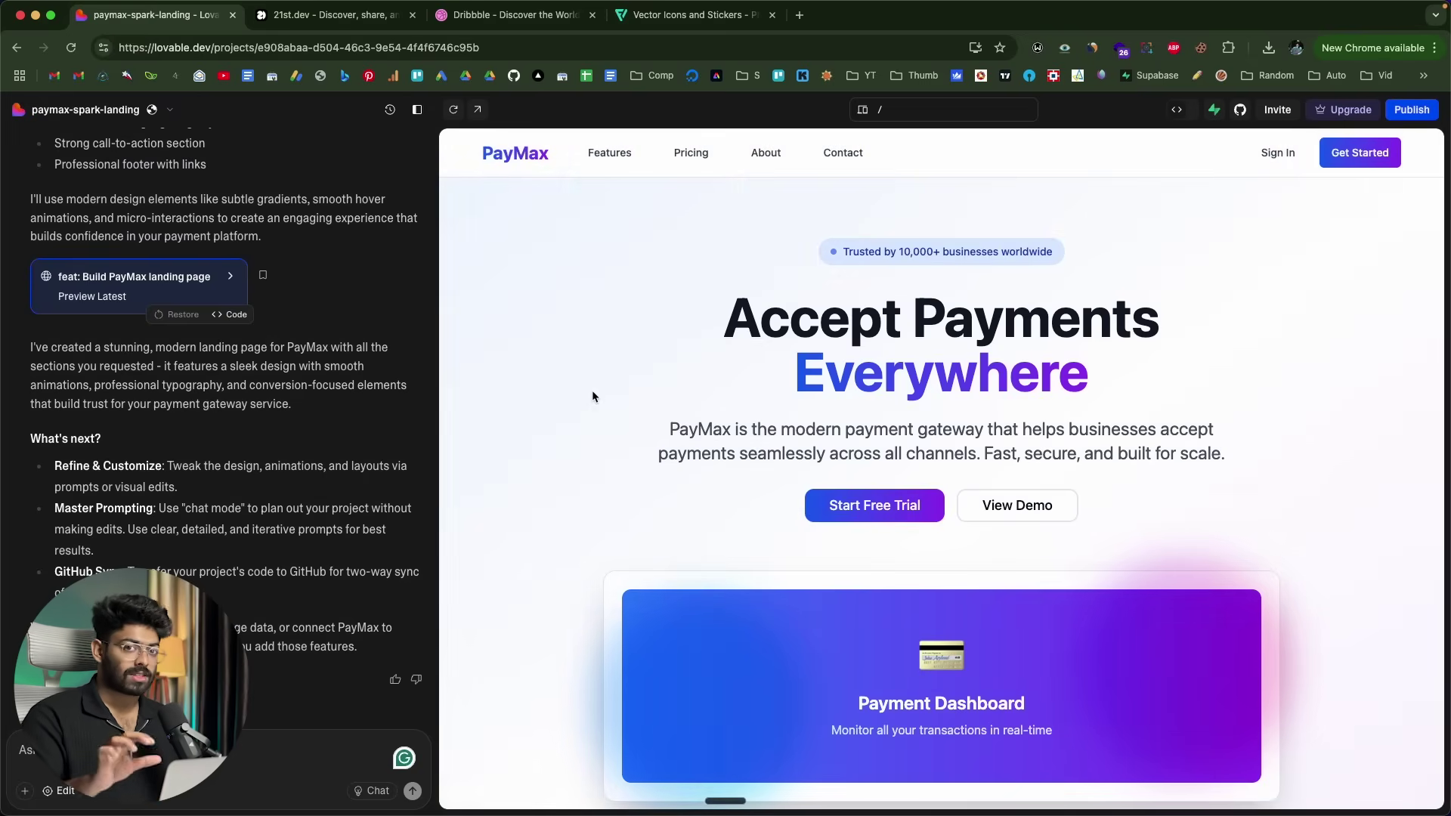
pyautogui.scroll(-3, 763, 355)
pyautogui.scroll(-6, 764, 360)
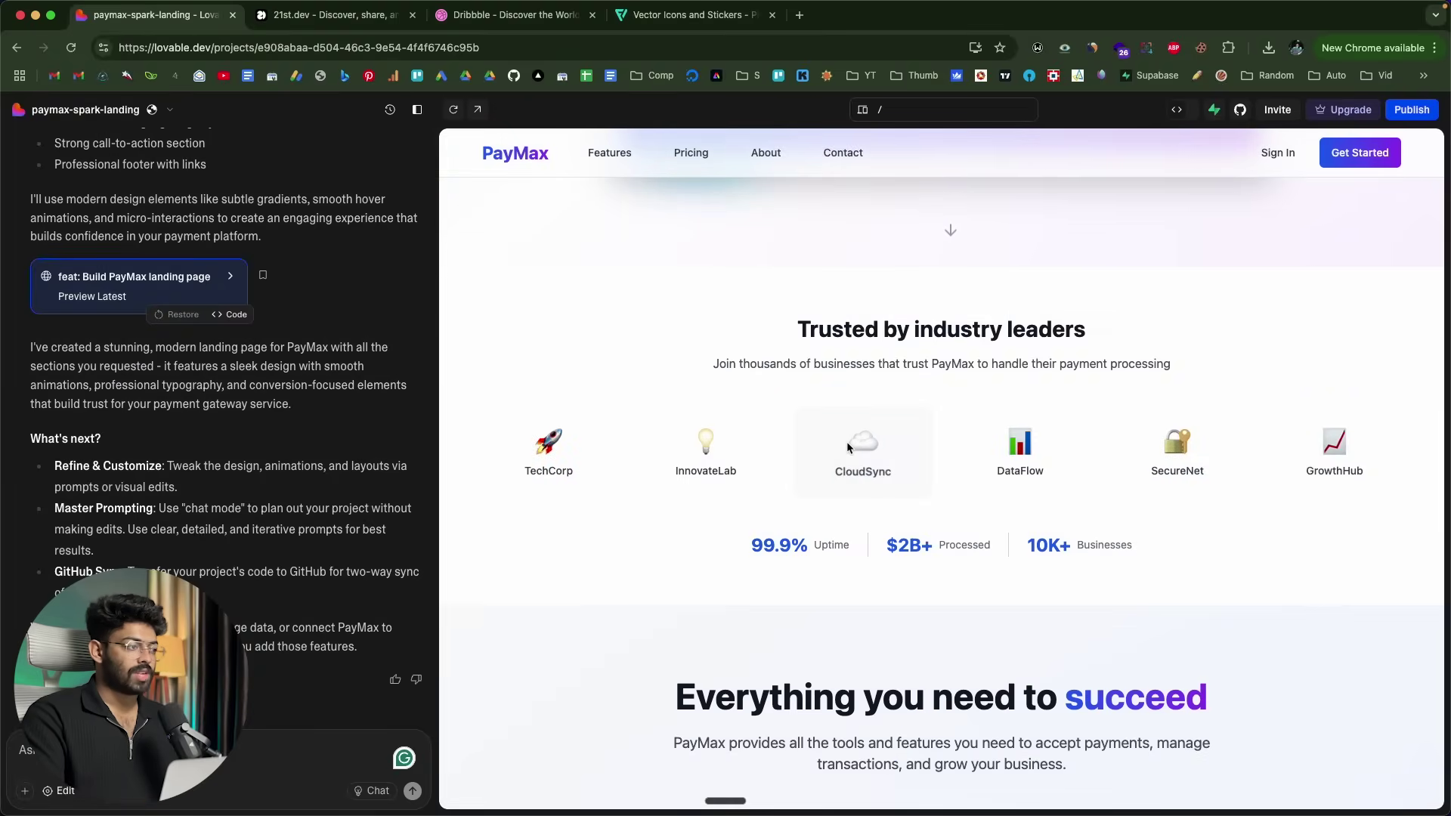
pyautogui.scroll(-12, 1044, 564)
pyautogui.scroll(-2, 1046, 569)
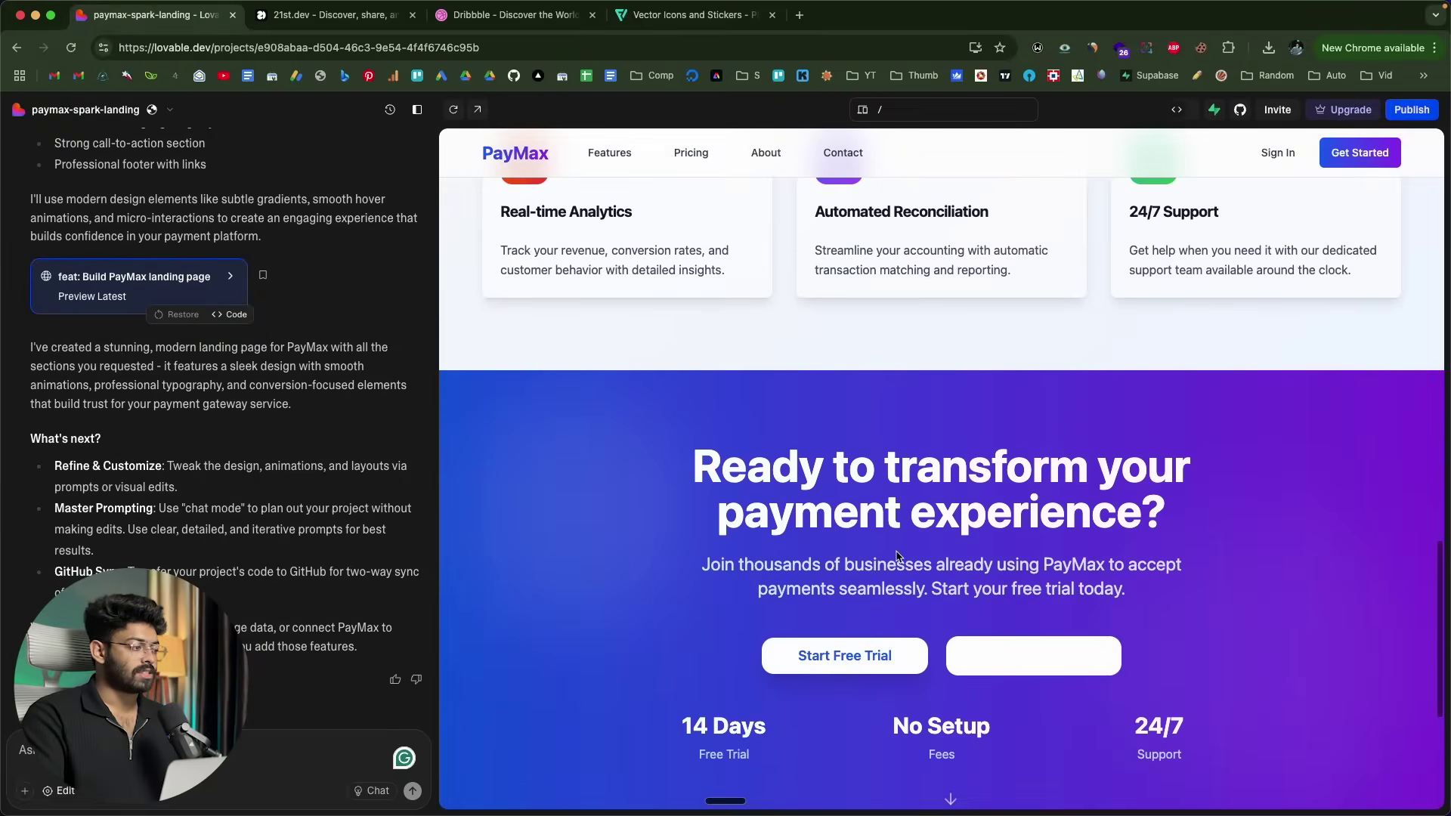
pyautogui.scroll(20, 897, 556)
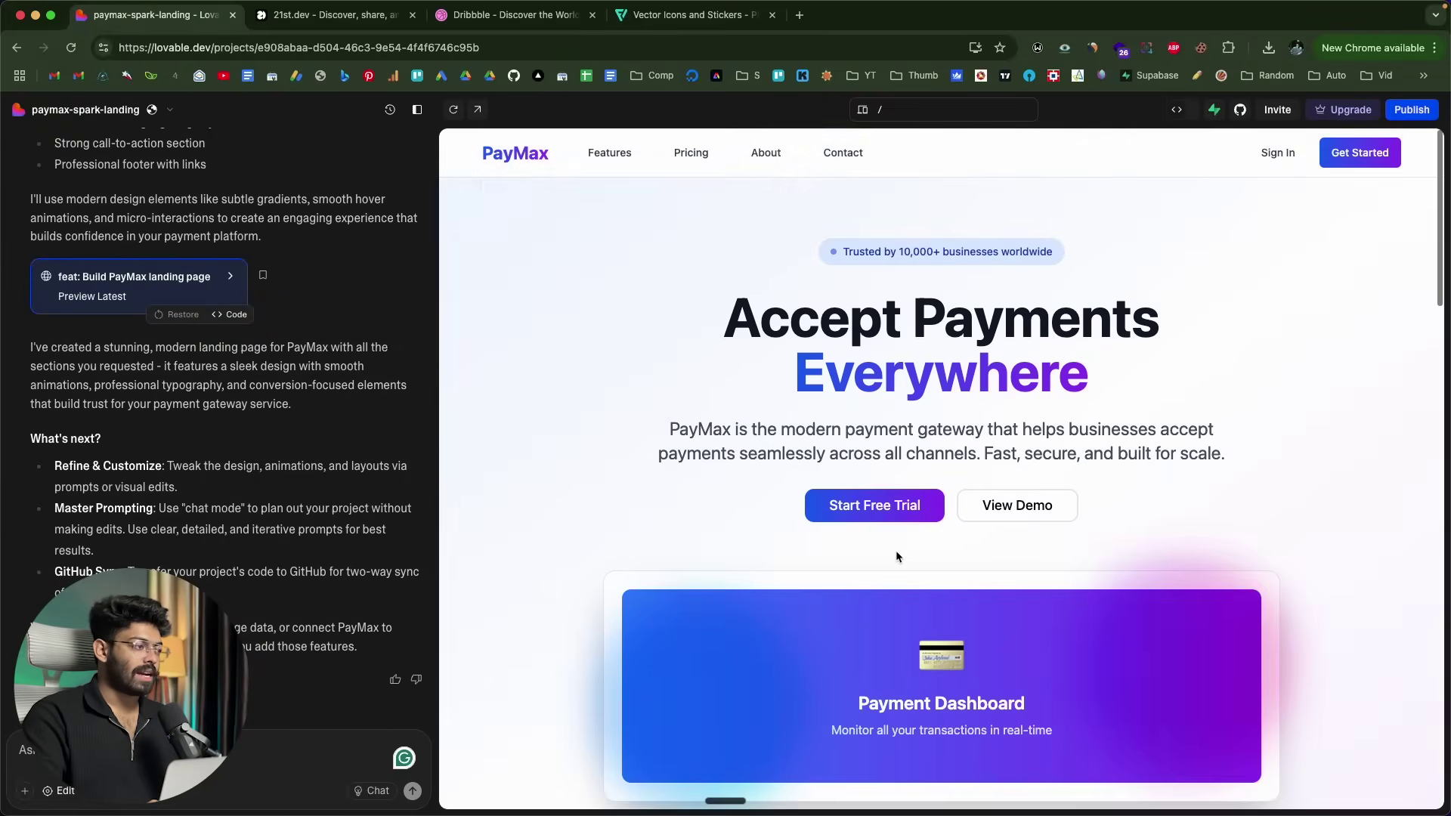
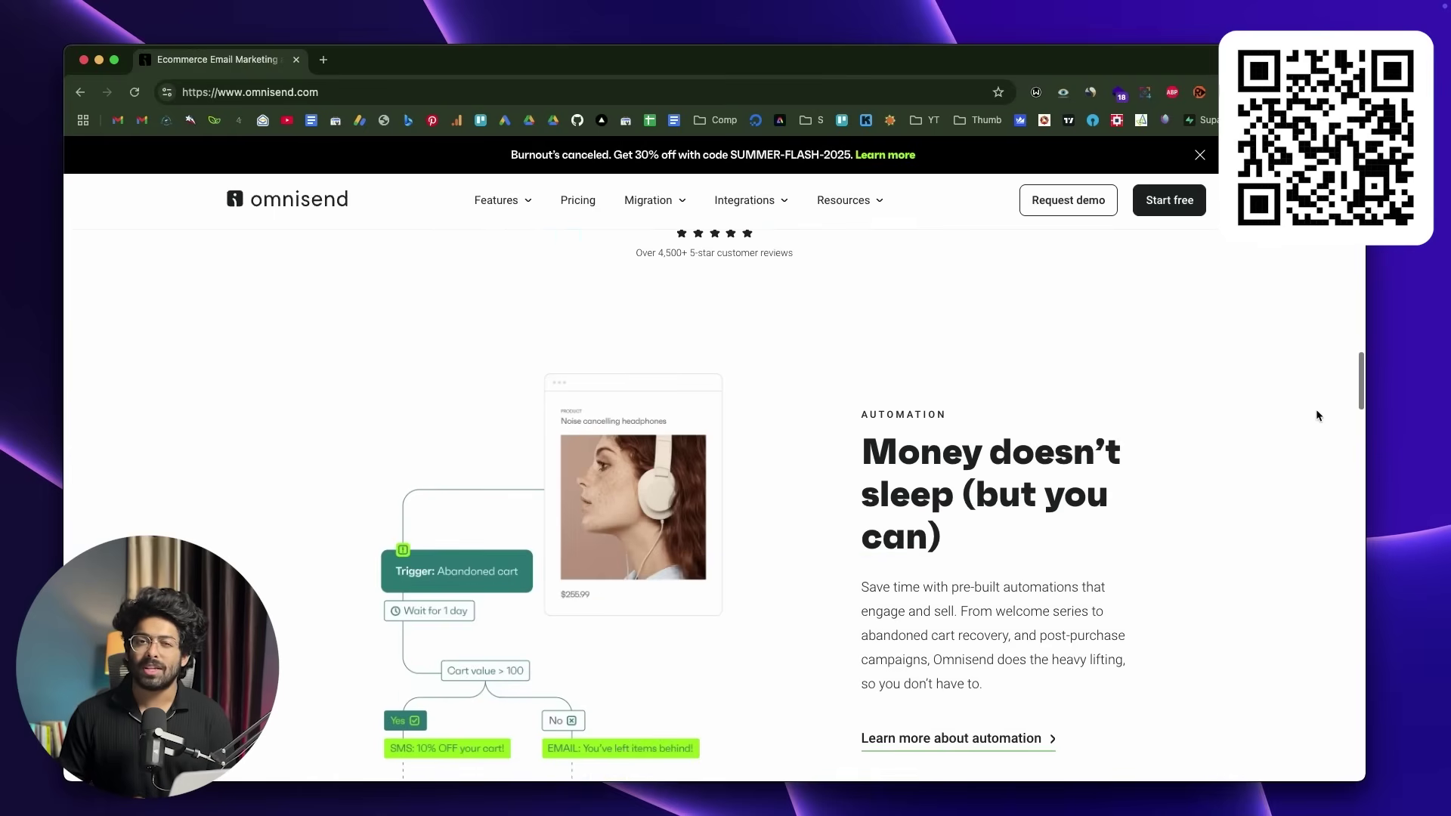
# Look over the Omnisend website and browse the pre-built audience segments in its dashboard.
pyautogui.scroll(-5, 1317, 410)
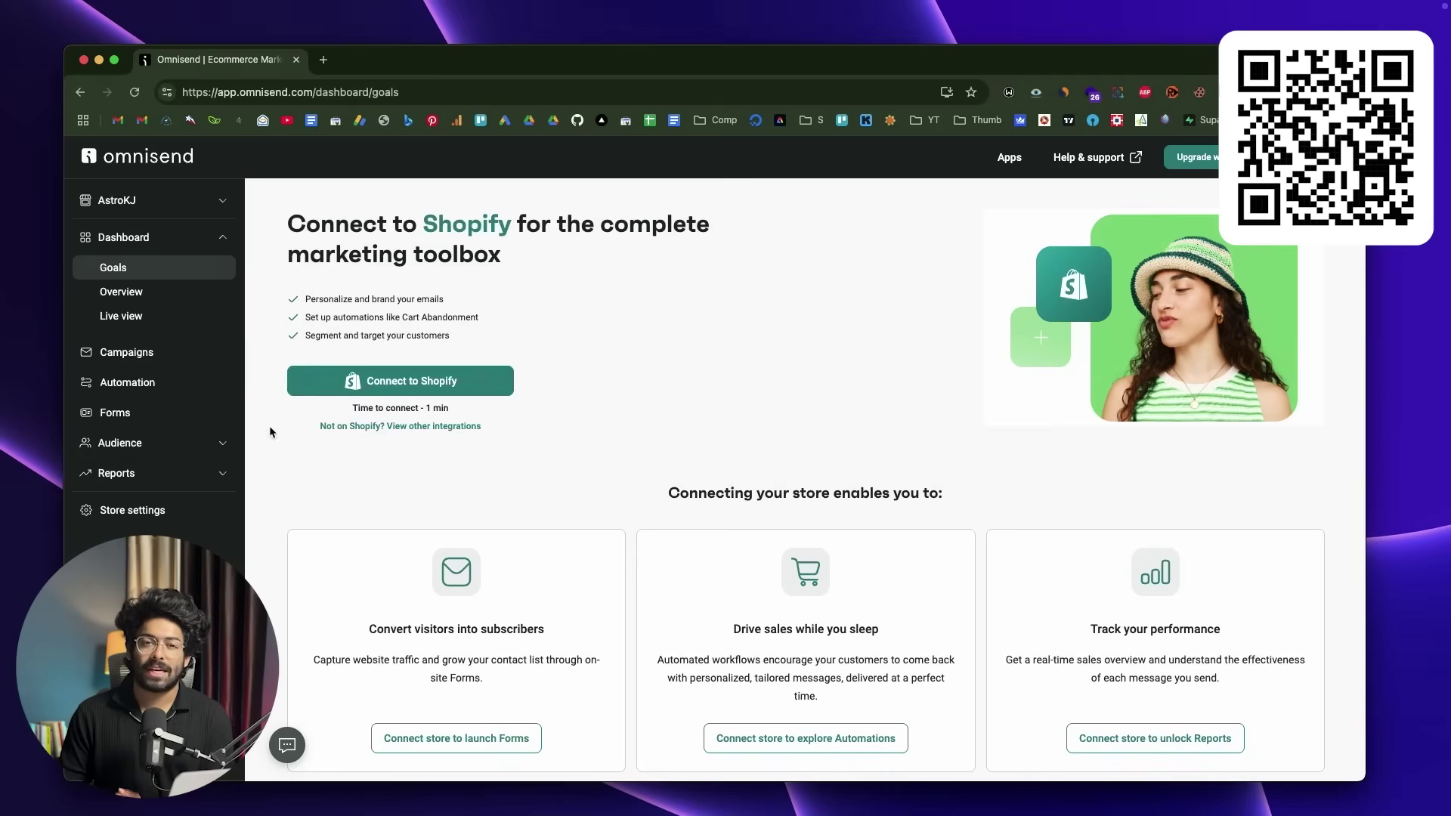
pyautogui.click(151, 443)
pyautogui.click(151, 498)
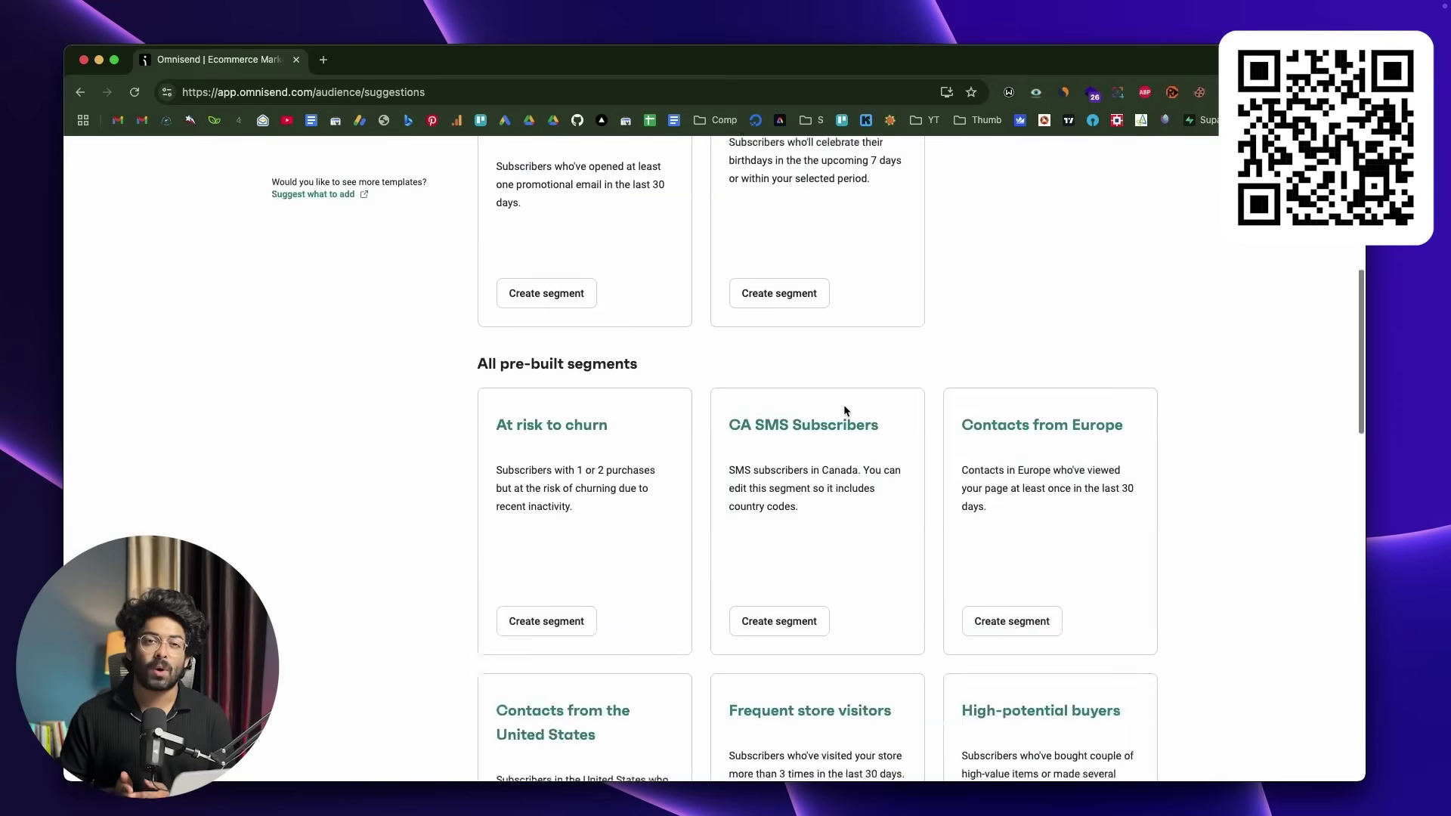
pyautogui.scroll(-3, 1069, 480)
pyautogui.click(1069, 480)
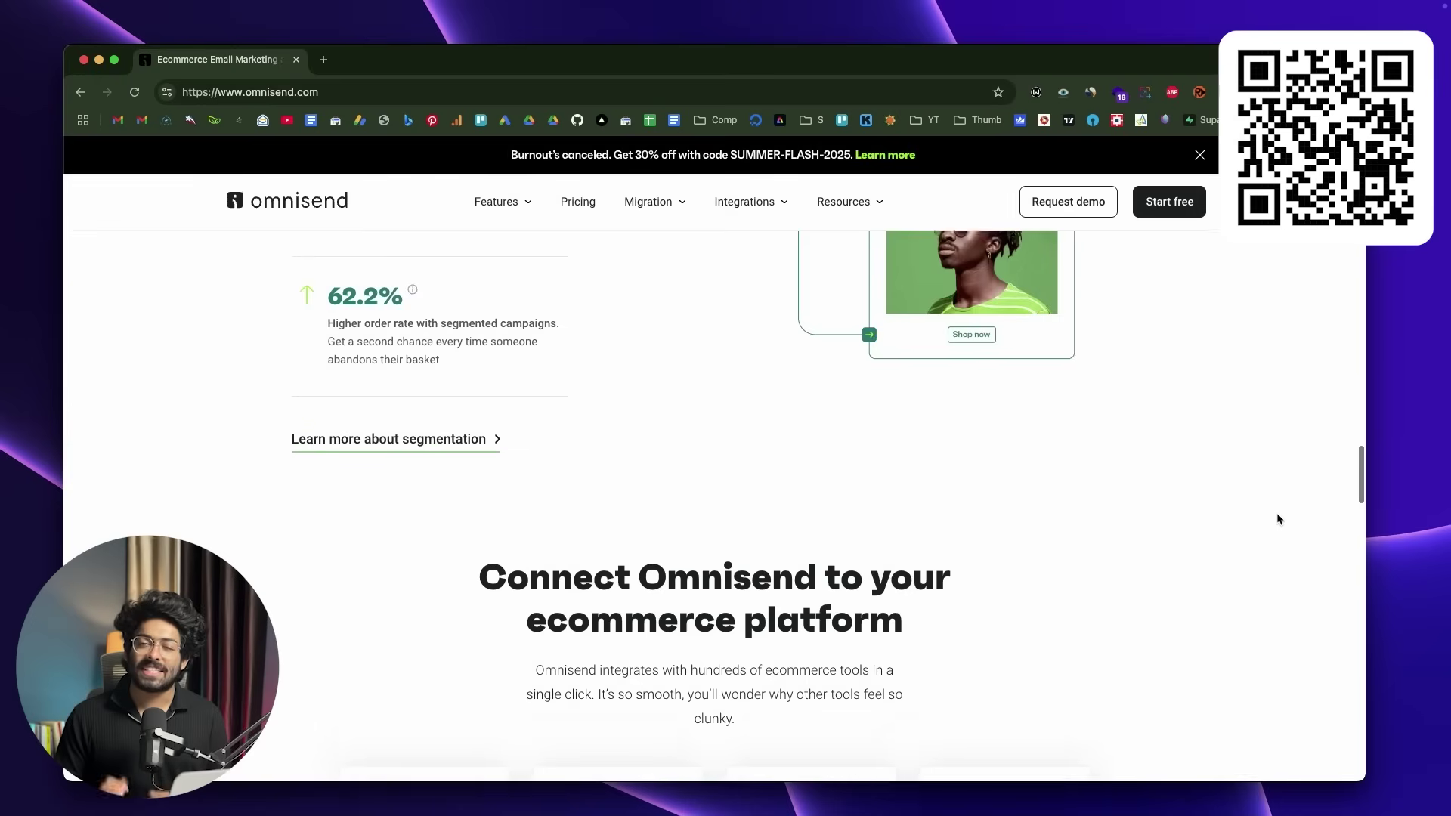
# Sign up for a free Omnisend account and start creating an email campaign.
pyautogui.scroll(-5, 1277, 519)
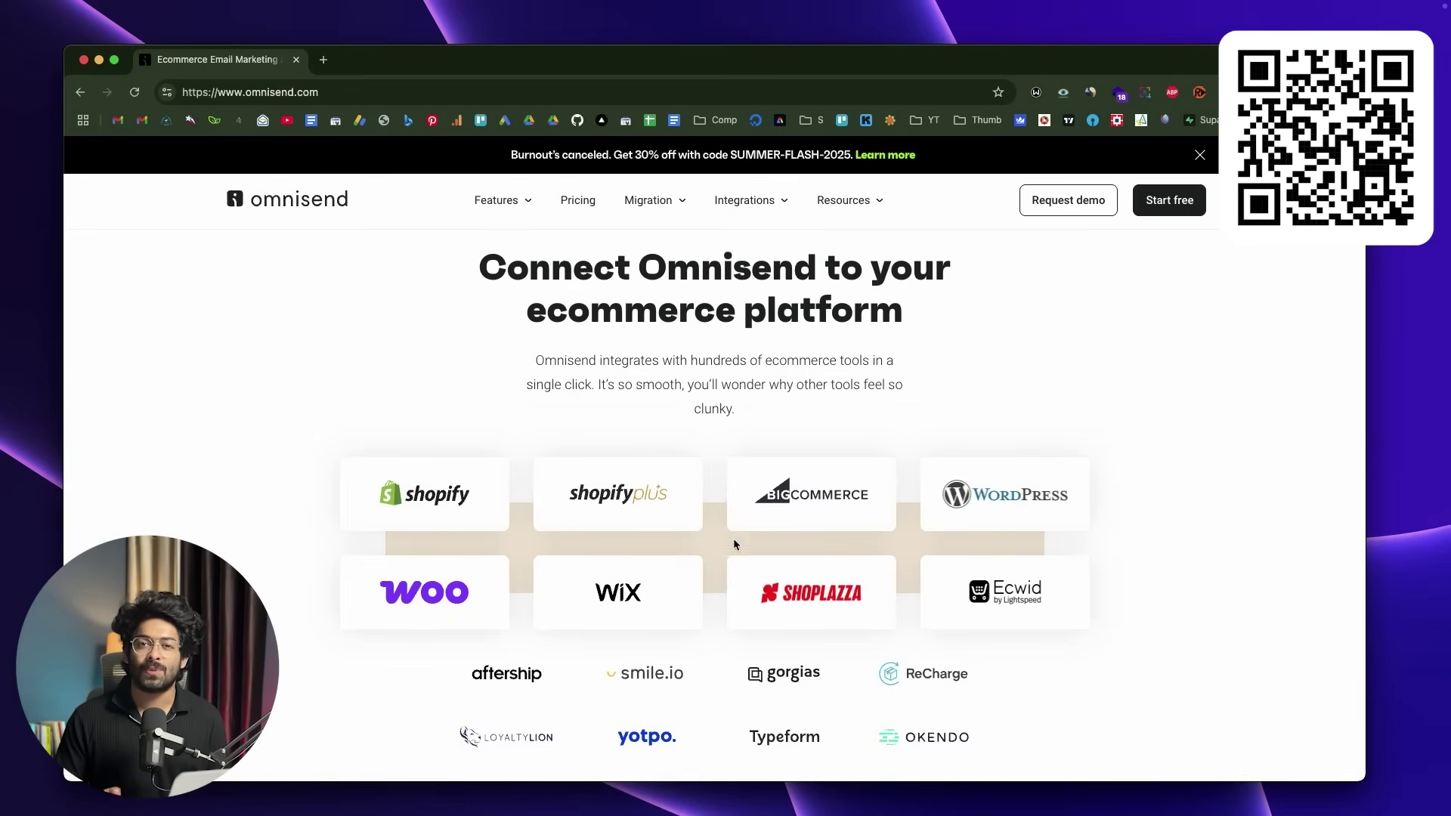
pyautogui.scroll(-1, 1285, 555)
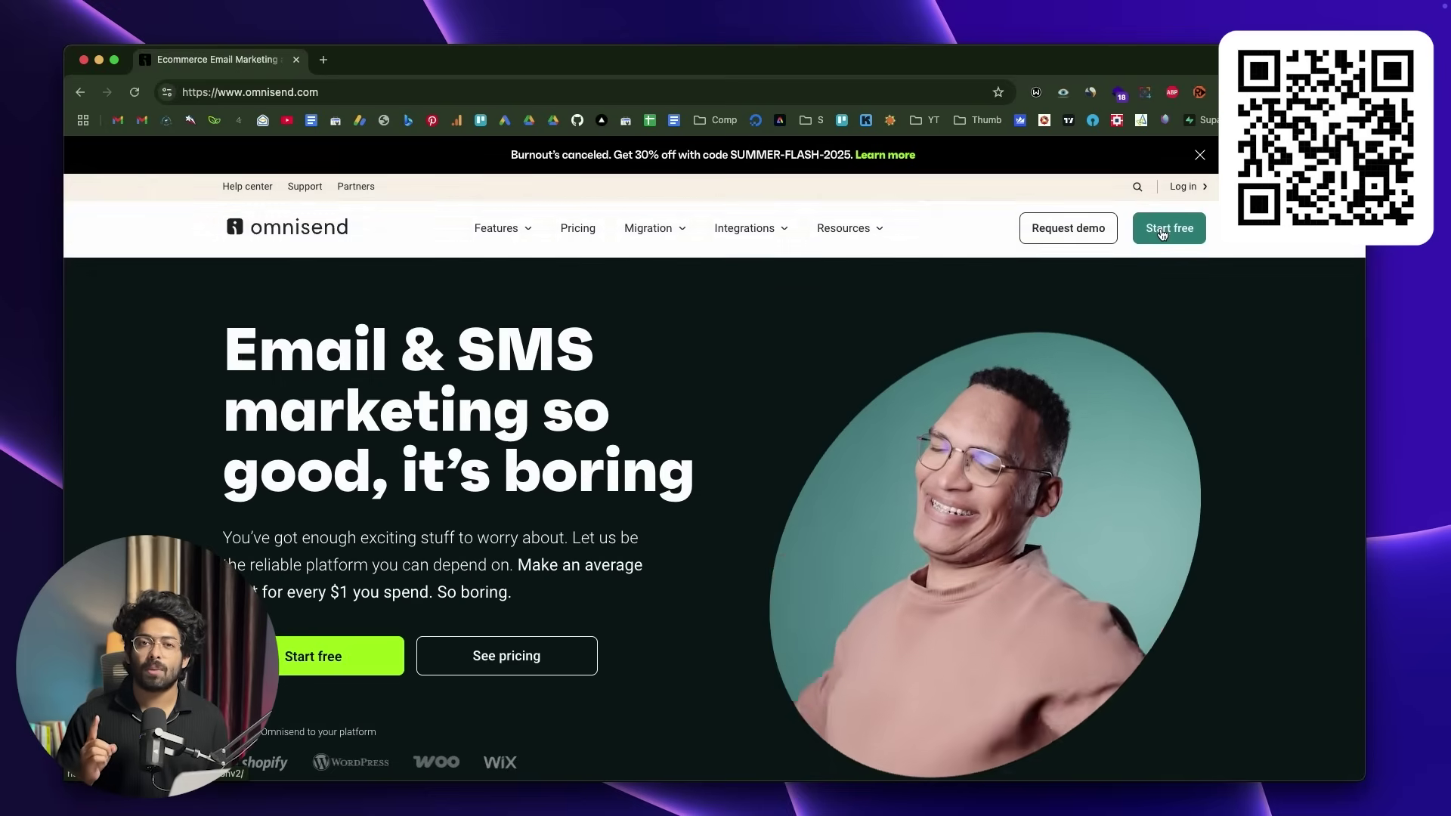
pyautogui.click(1169, 229)
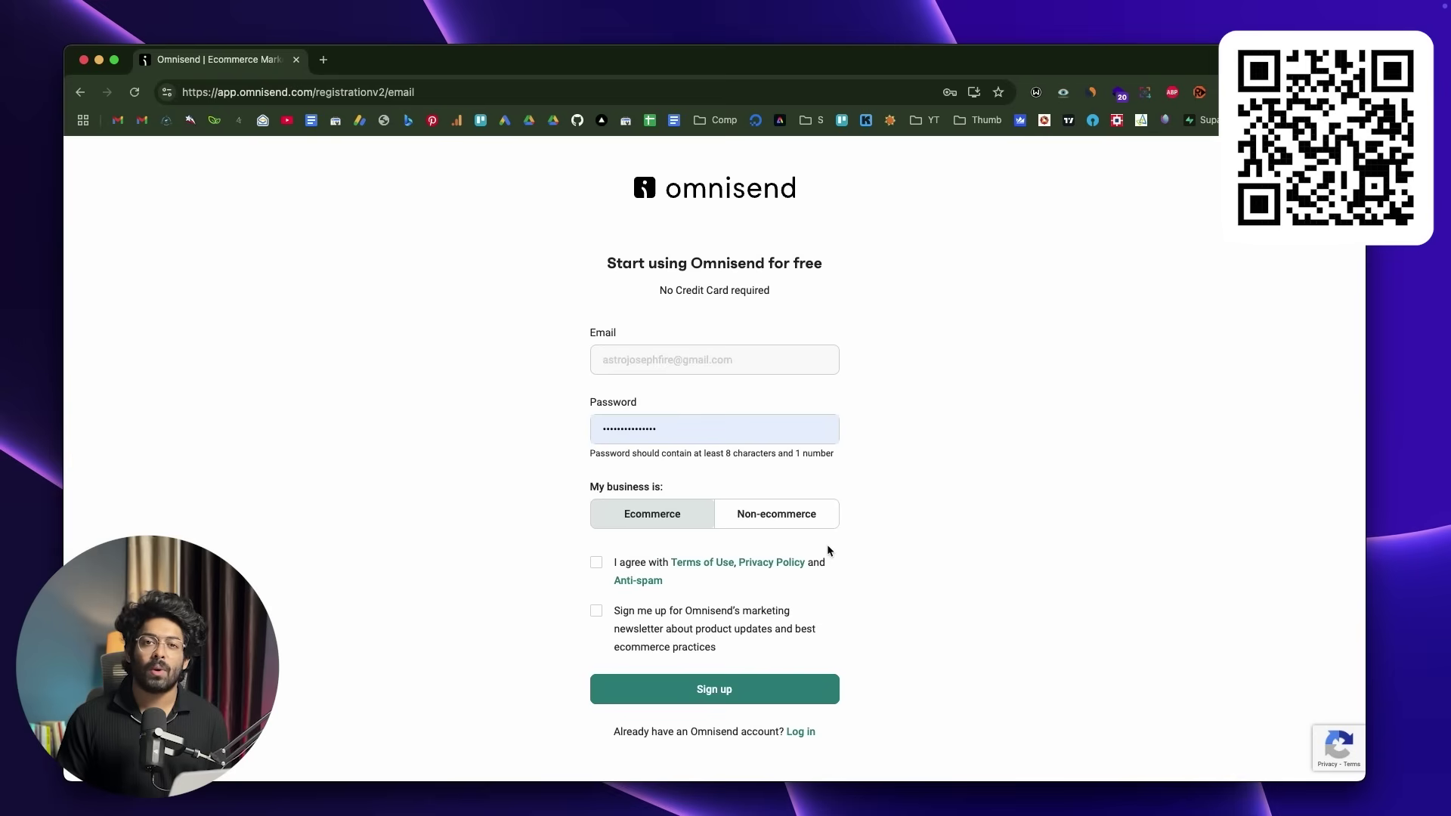
pyautogui.click(625, 680)
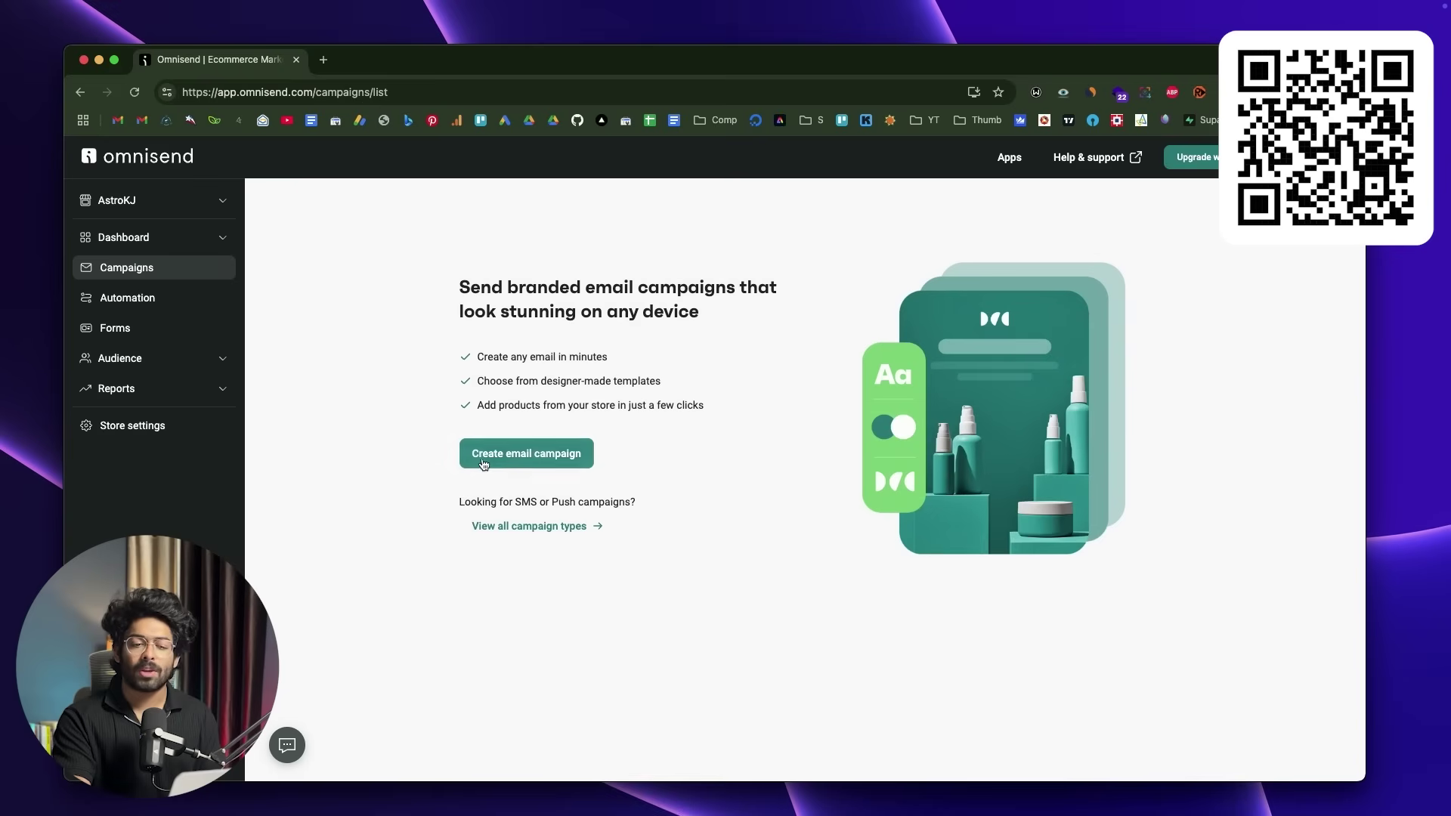
pyautogui.click(484, 463)
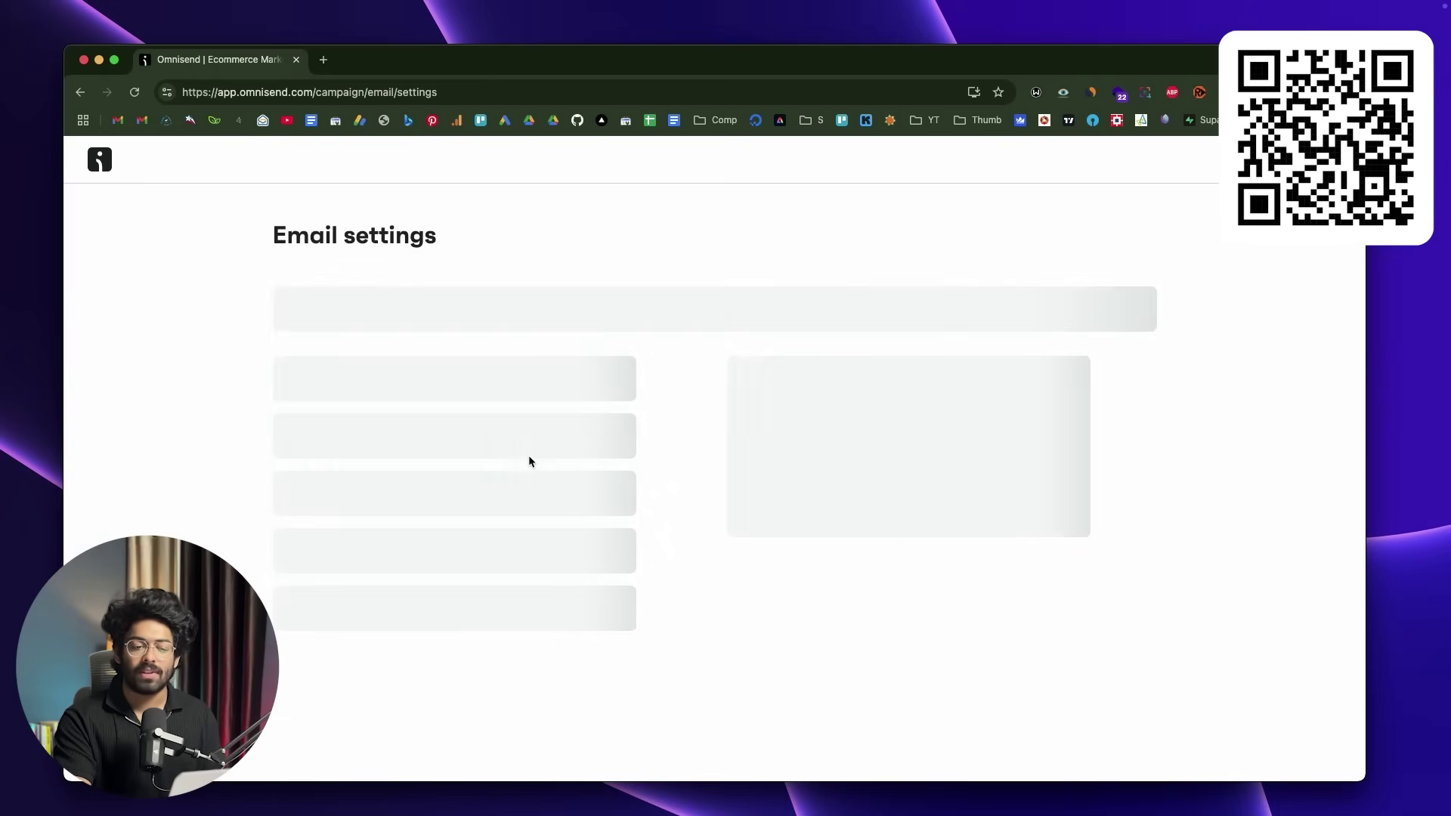
# Fill in the email settings: subject "Black Friday Deal - 25% Discount Store Wide", sender "Astro", preheader "Grab 25% off sitewide—limited time only!", campaign name "Black Friday Deal 25".
pyautogui.write('Black Friday Deal - 25% Discount Store Wide')
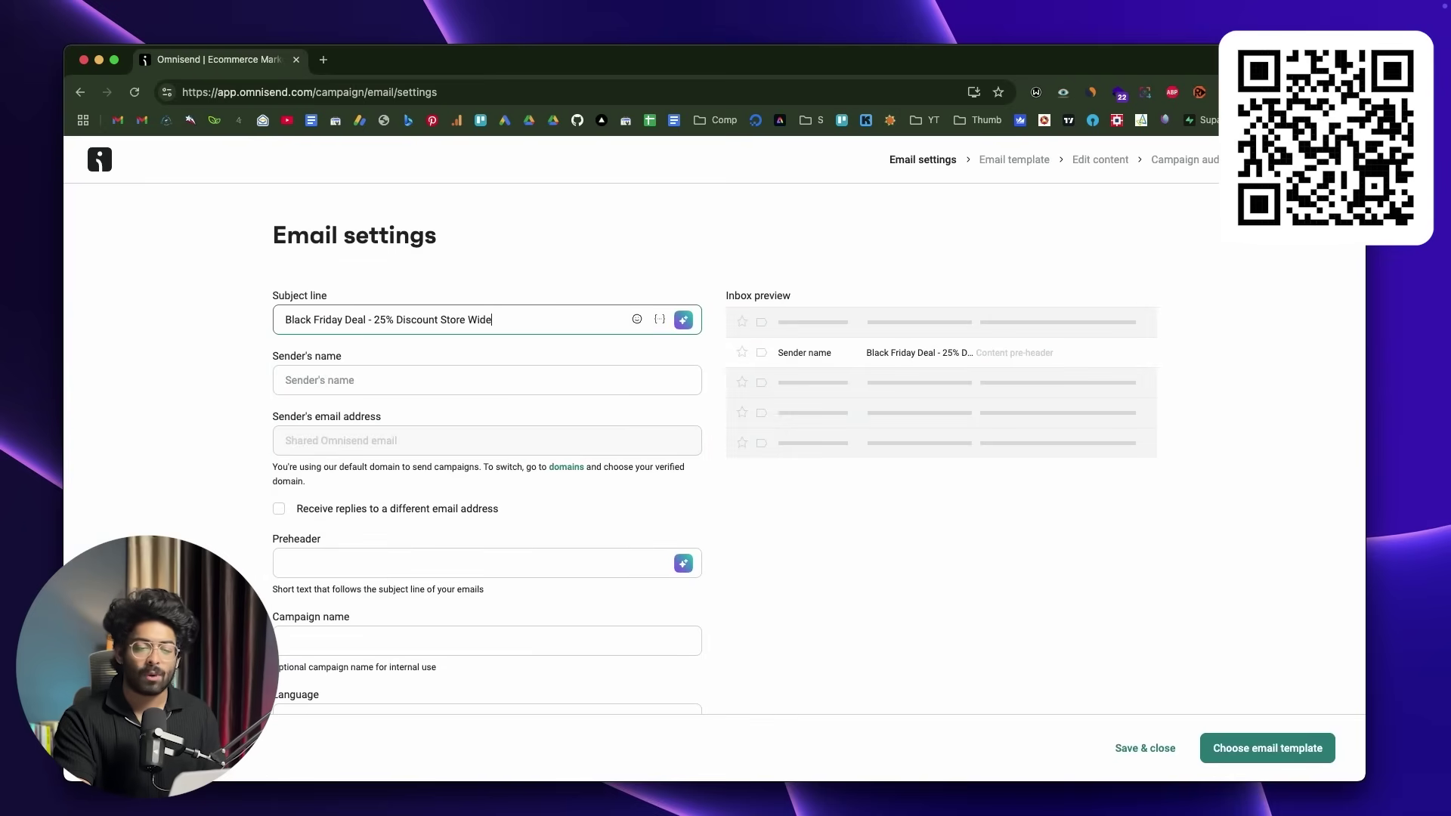
pyautogui.press('Tab')
pyautogui.write('Astro')
pyautogui.press('Tab')
pyautogui.press('Tab')
pyautogui.write('Grab 25% off sitewide—limited time only!')
pyautogui.press('Tab')
pyautogui.write('Black Friday Deal')
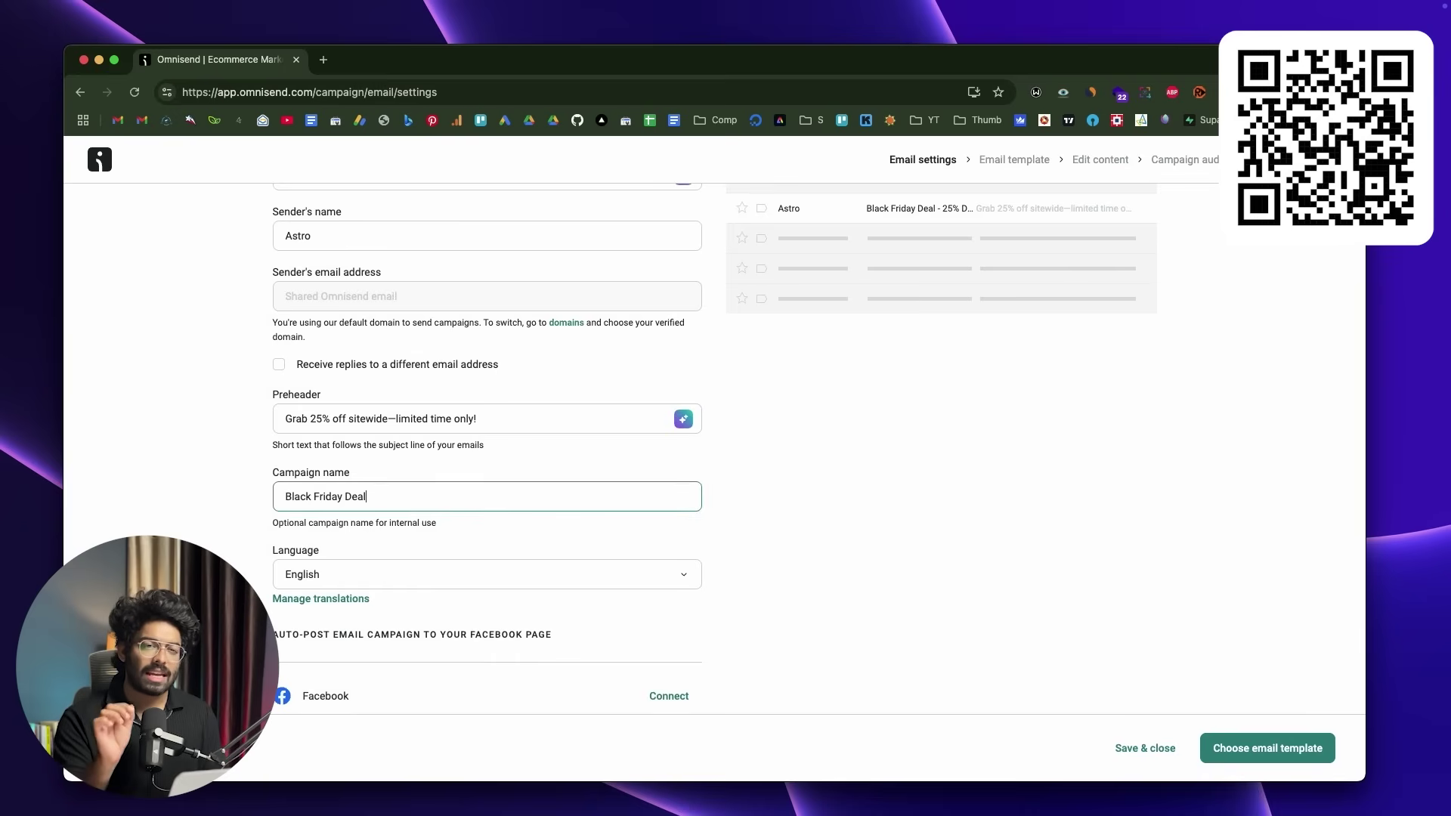
pyautogui.write(' 25')
# Have the built-in AI assistant simplify the campaign's subject line.
pyautogui.scroll(3, 709, 300)
pyautogui.click(684, 306)
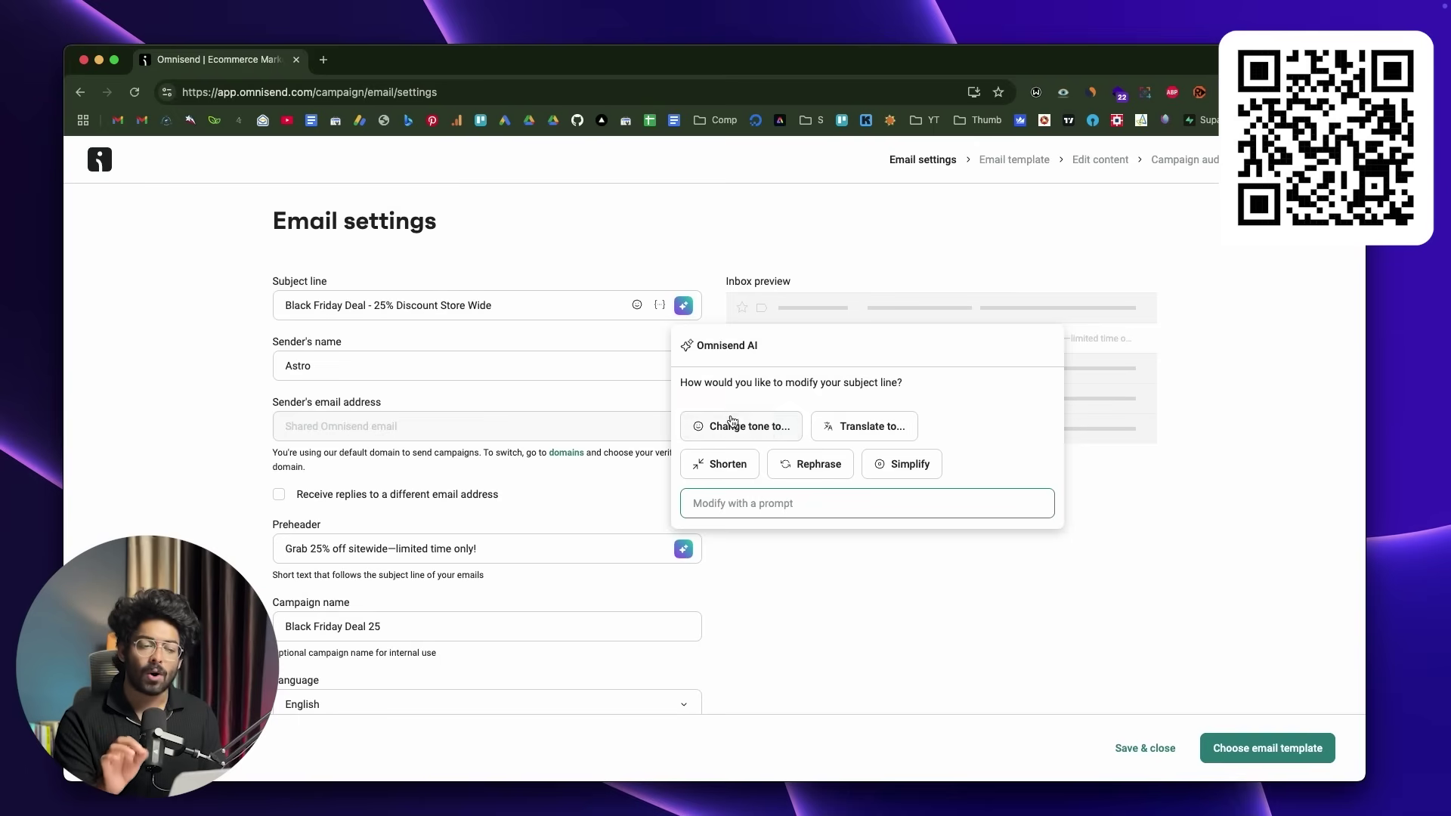
pyautogui.click(902, 464)
# Continue to the email template choice for the campaign and browse the ready-made designs.
pyautogui.scroll(-5, 1283, 703)
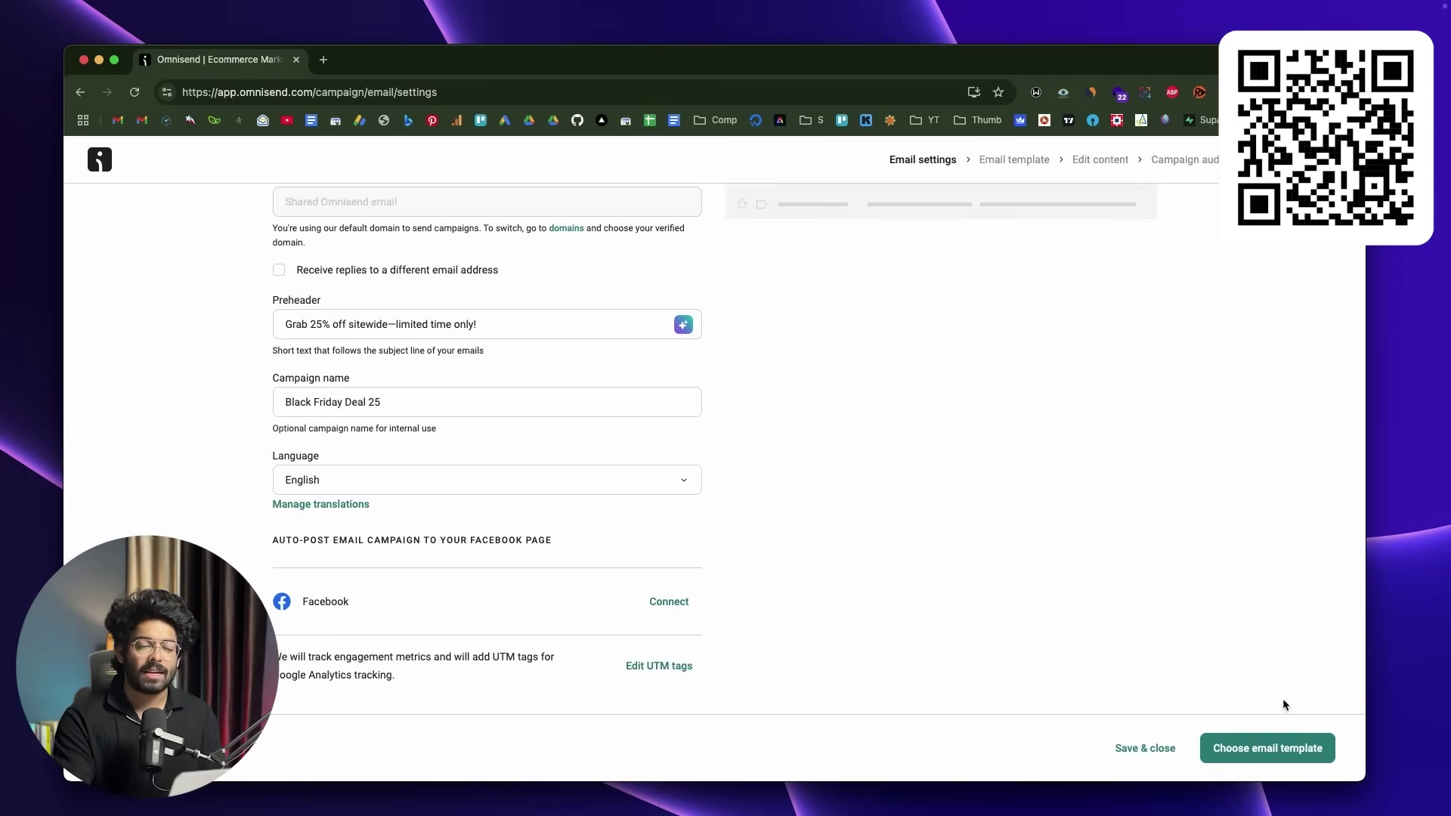
pyautogui.click(1268, 748)
pyautogui.scroll(-10, 1059, 446)
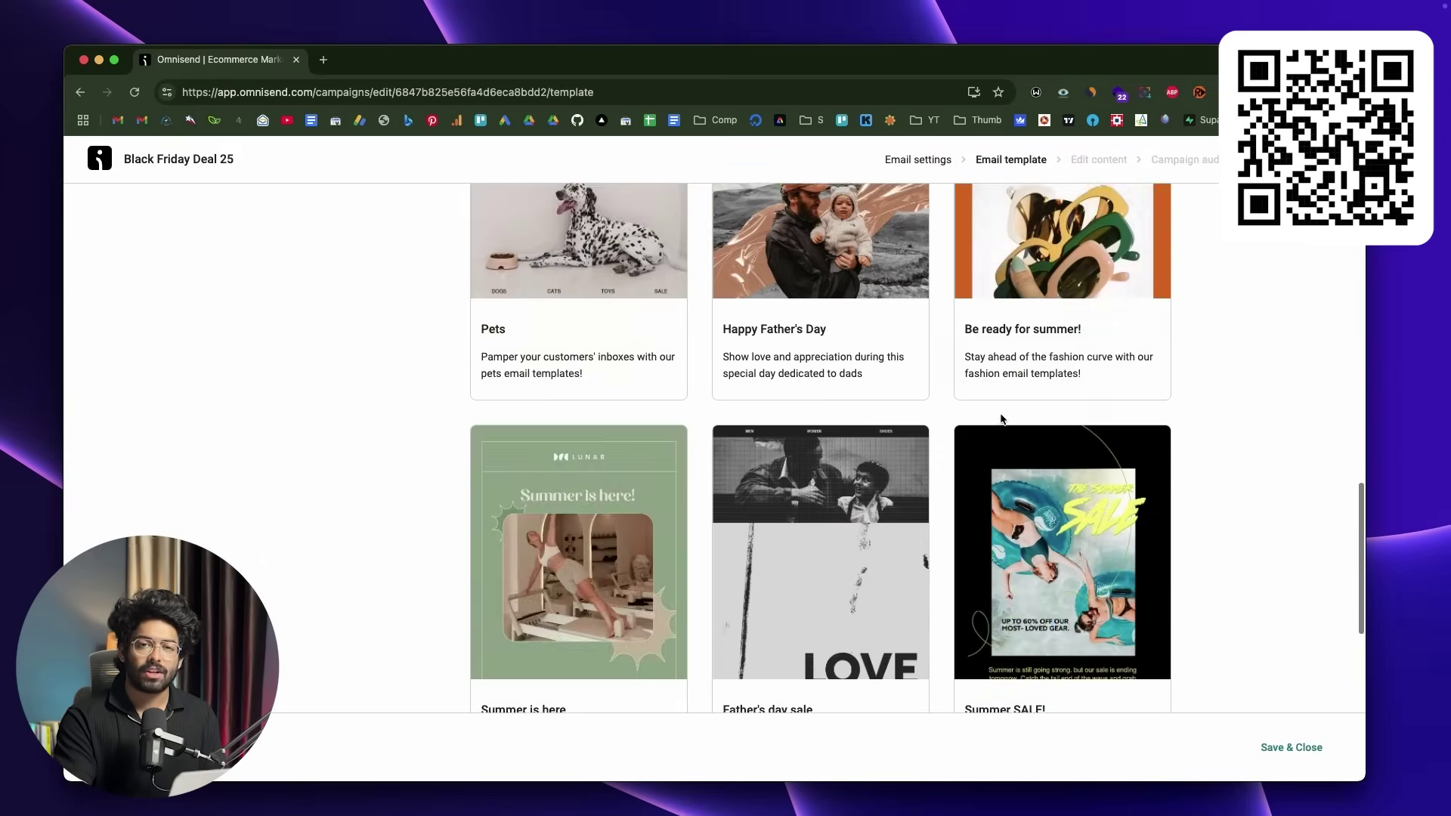
pyautogui.click(583, 444)
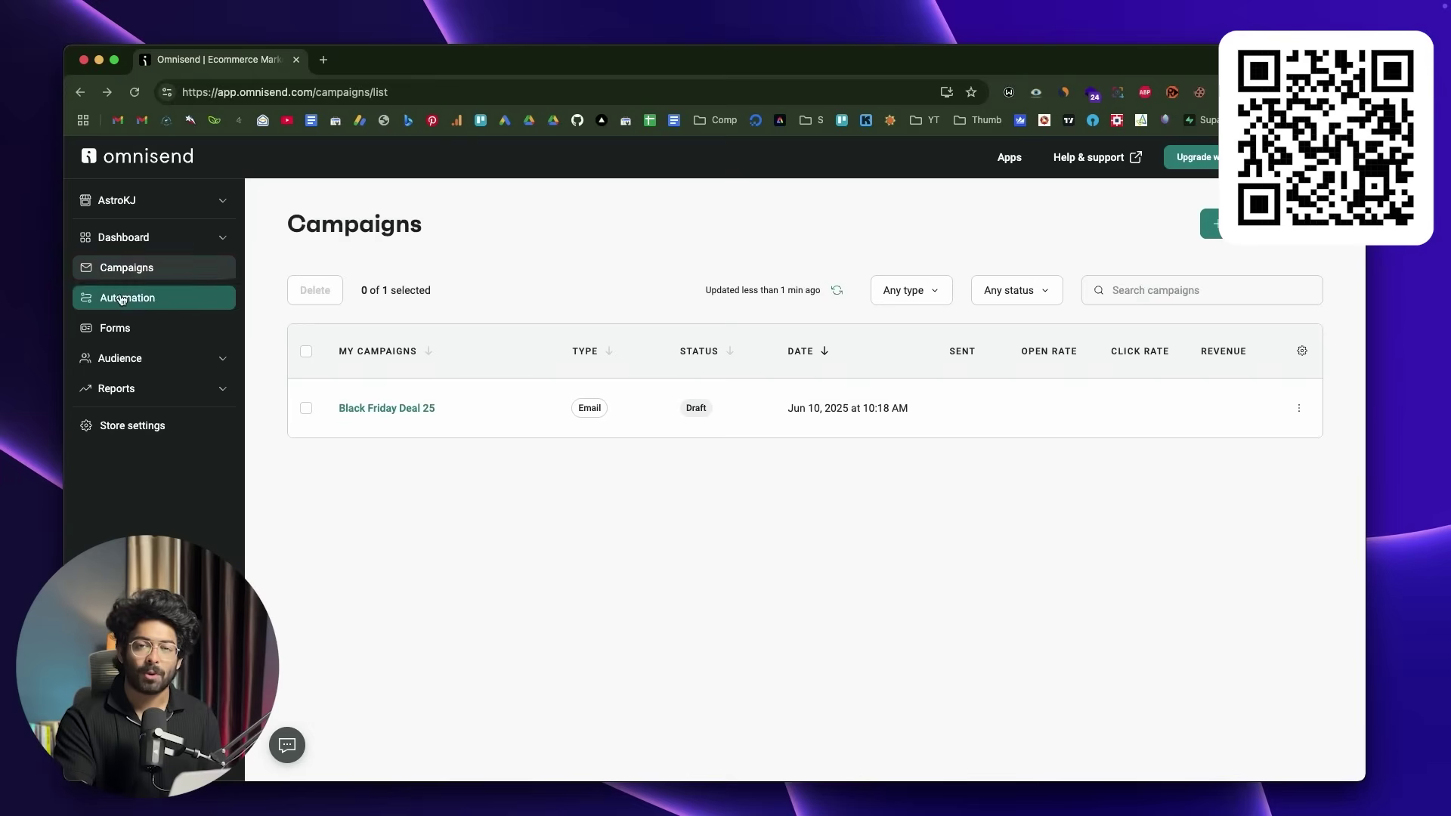
# Start a new automation and browse the pre-built workflows such as Welcome, Abandoned Cart and Order Confirmation.
pyautogui.click(127, 297)
pyautogui.click(481, 441)
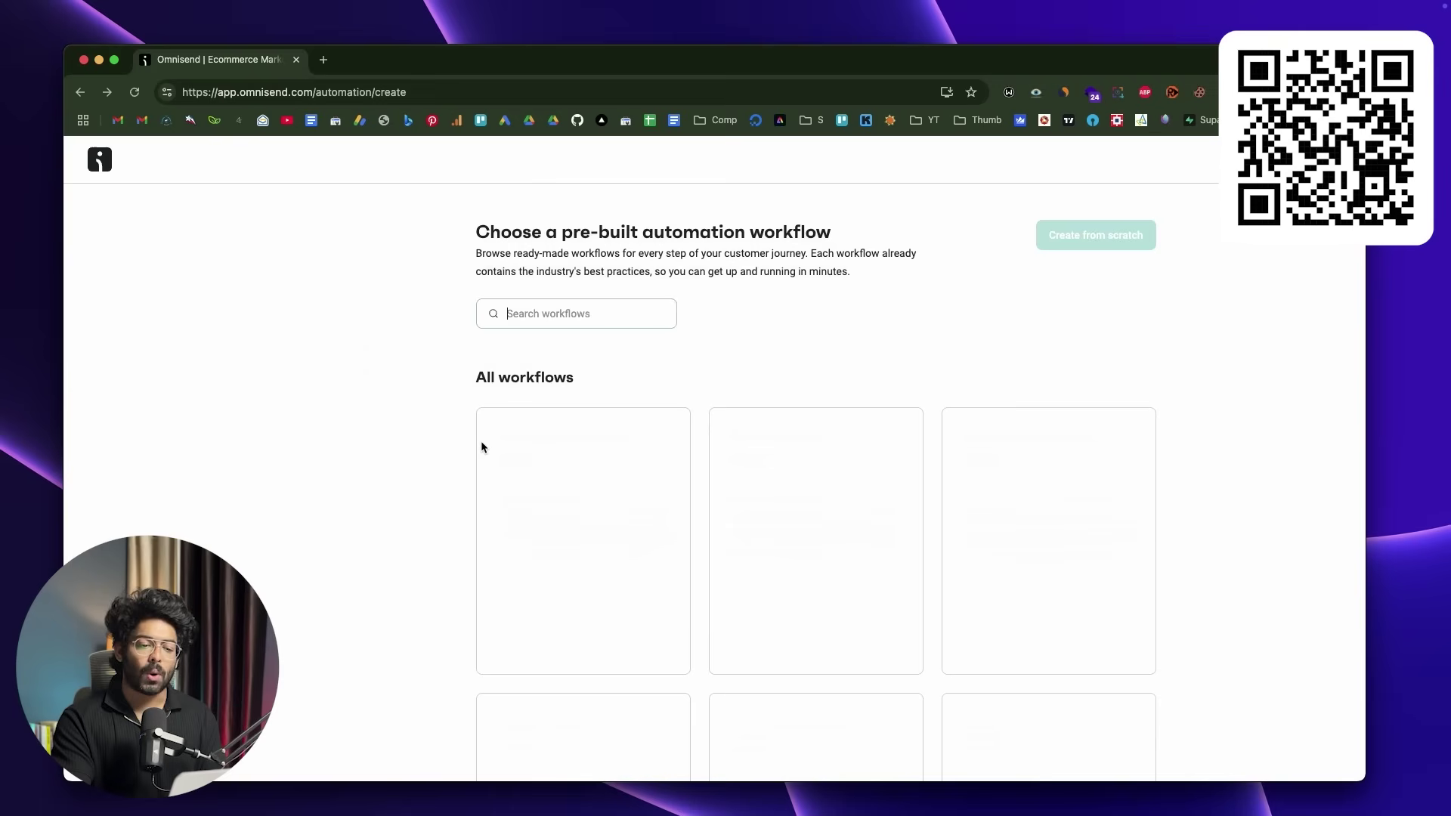
pyautogui.scroll(-1, 684, 355)
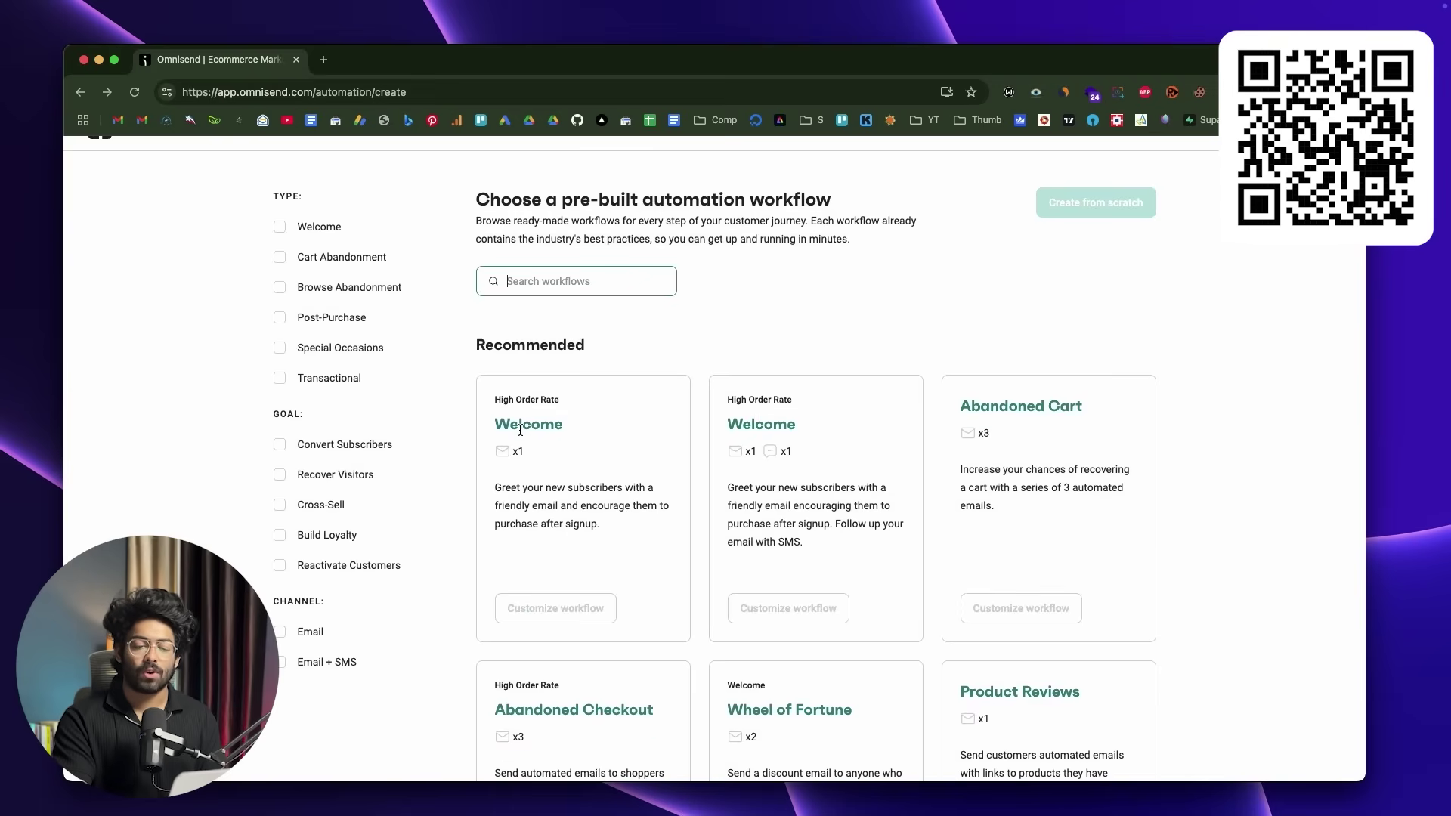
pyautogui.scroll(-5, 1049, 393)
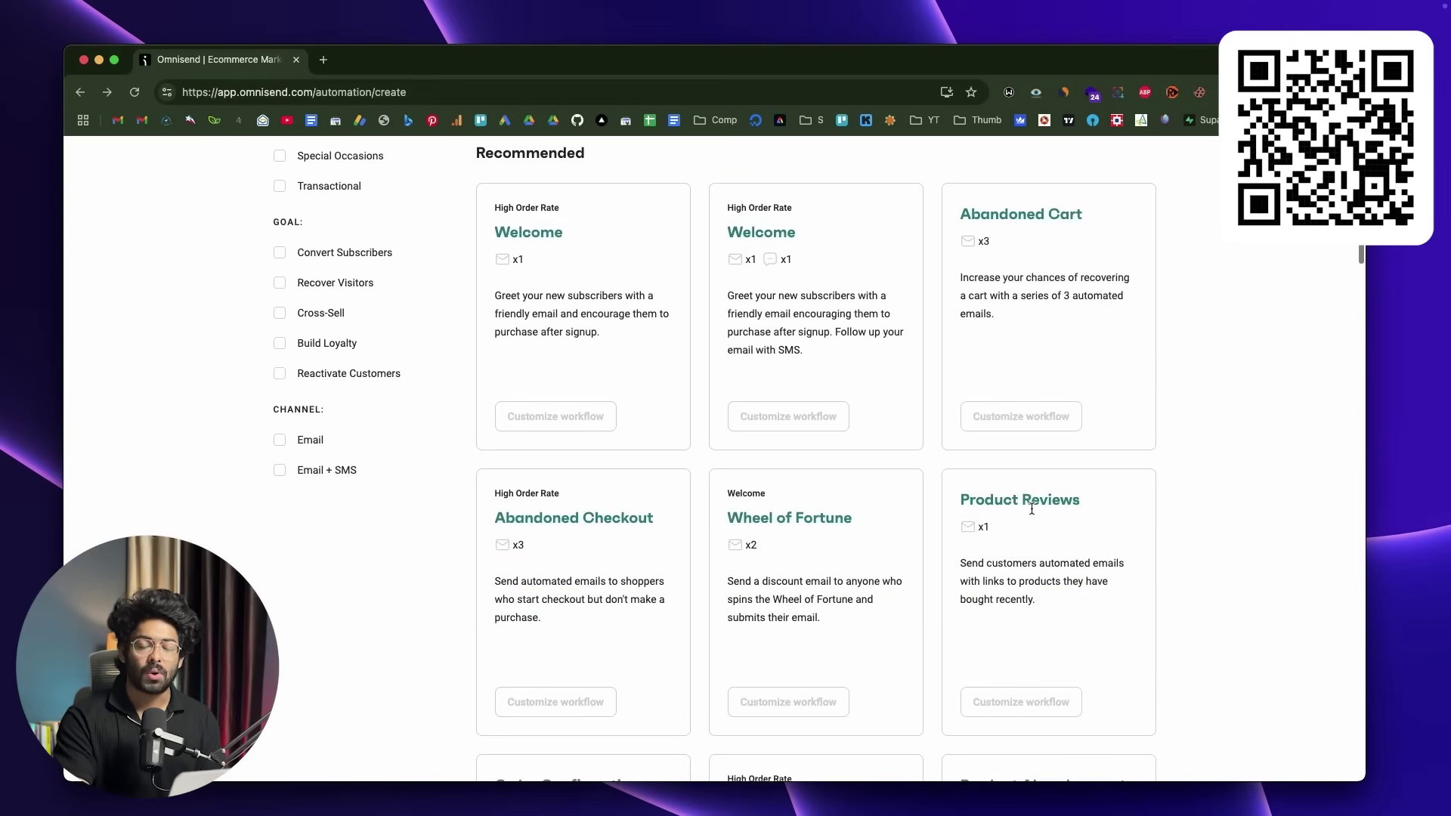
pyautogui.scroll(-15, 580, 540)
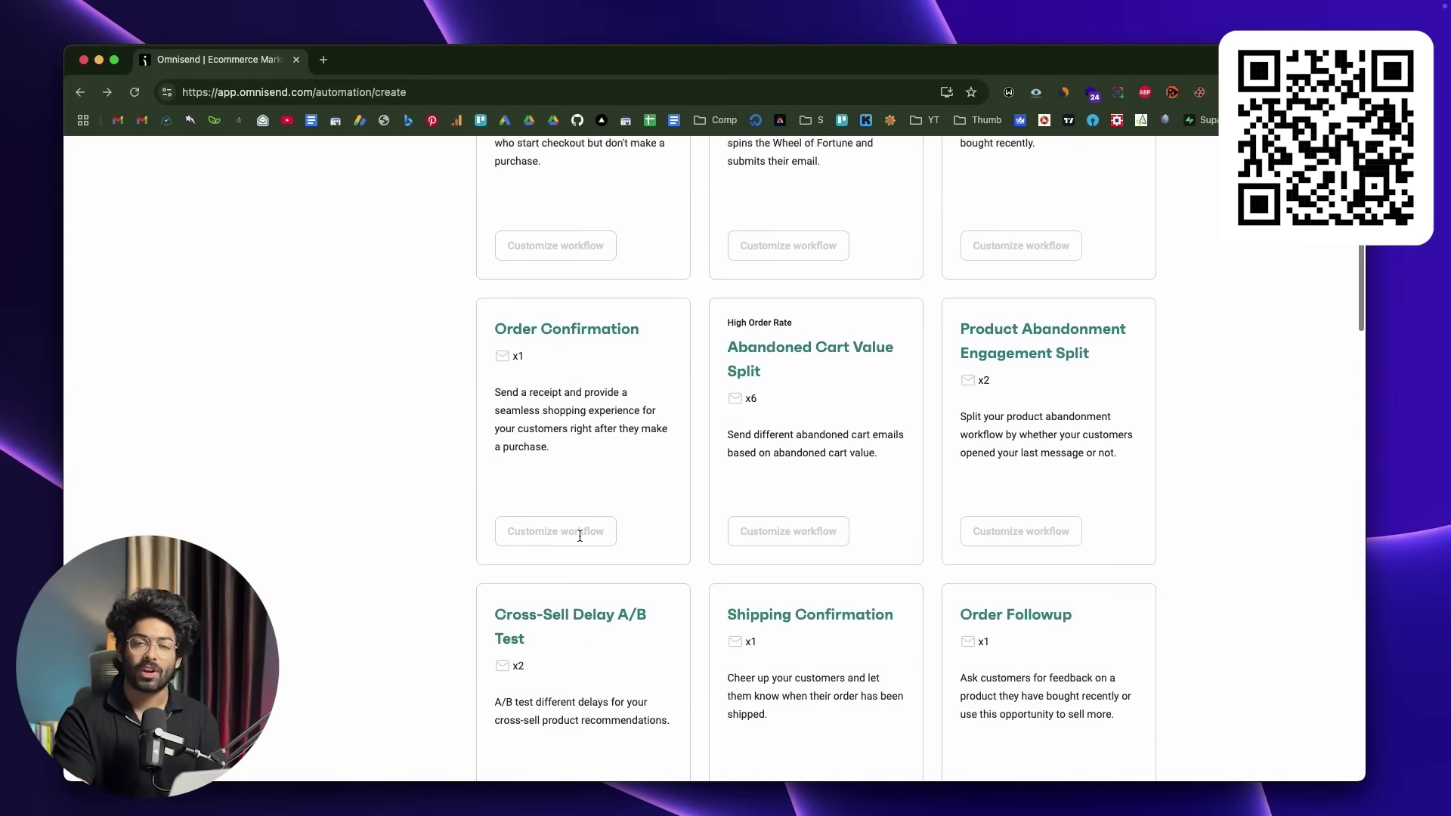
pyautogui.scroll(-17, 580, 539)
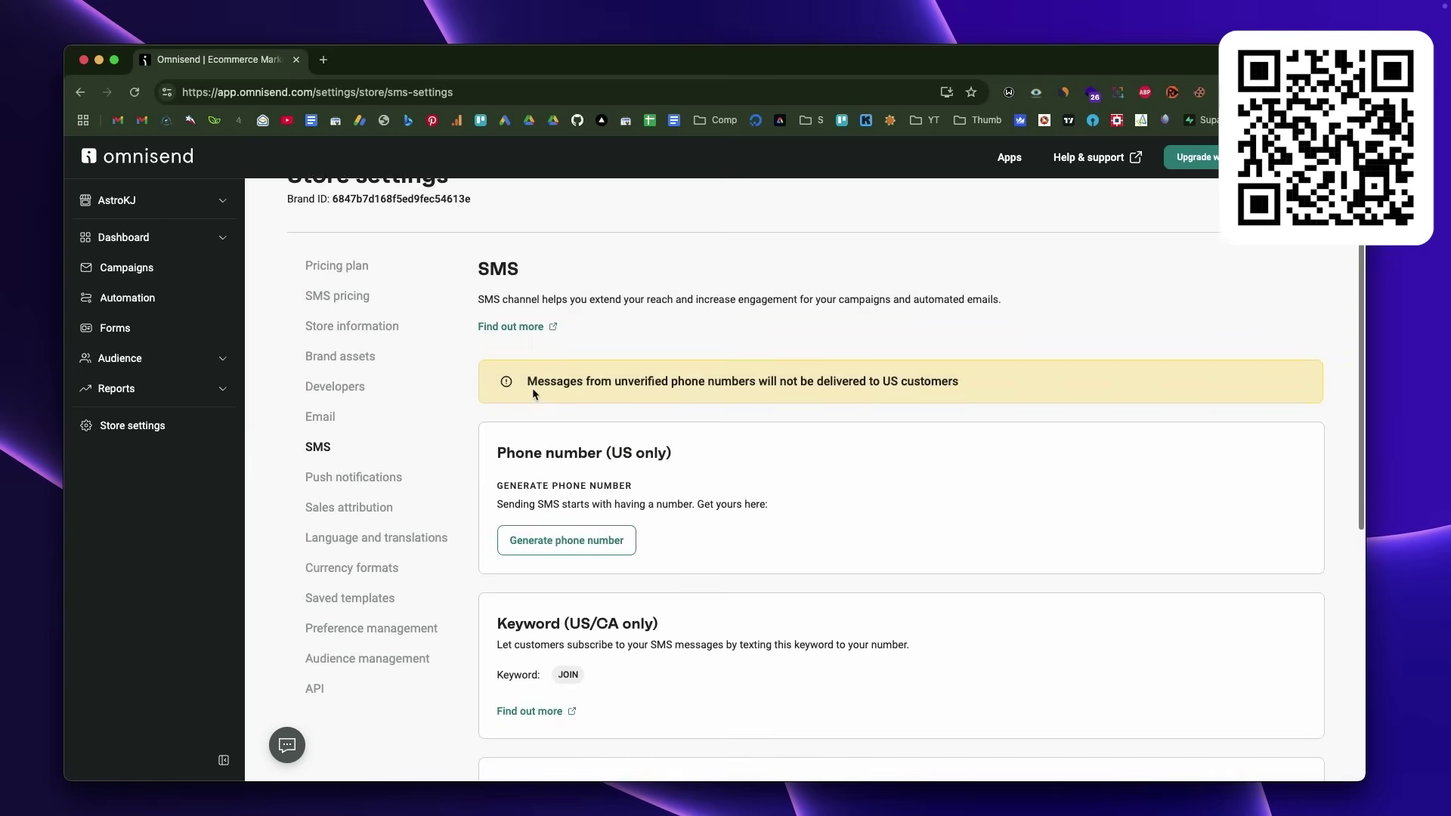
# Look over the store's SMS settings and the "Email & SMS marketing" headline on the Omnisend homepage.
pyautogui.scroll(-3, 533, 390)
pyautogui.click(404, 382)
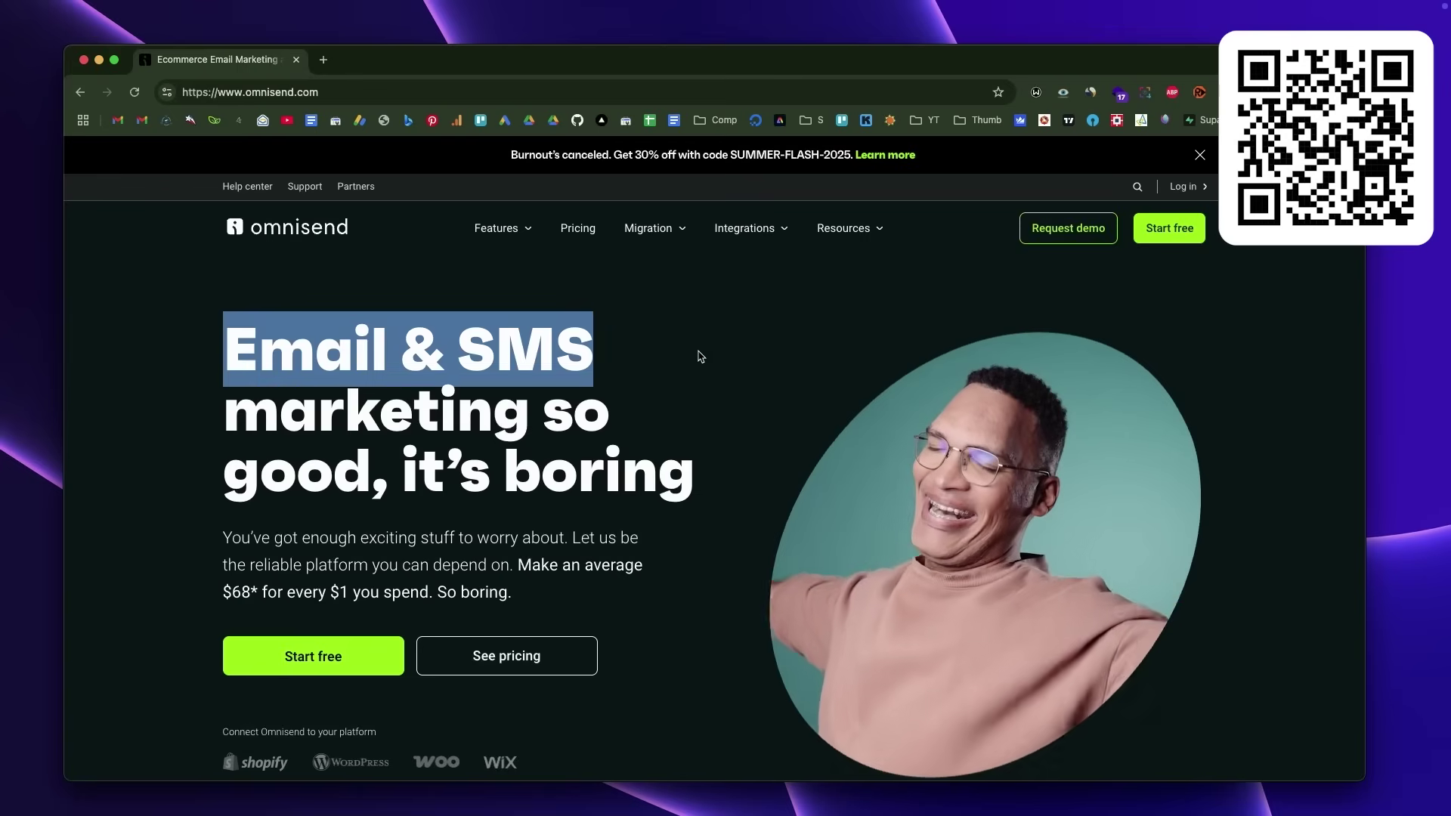
pyautogui.moveTo(597, 371); pyautogui.dragTo(699, 491)
pyautogui.click(699, 492)
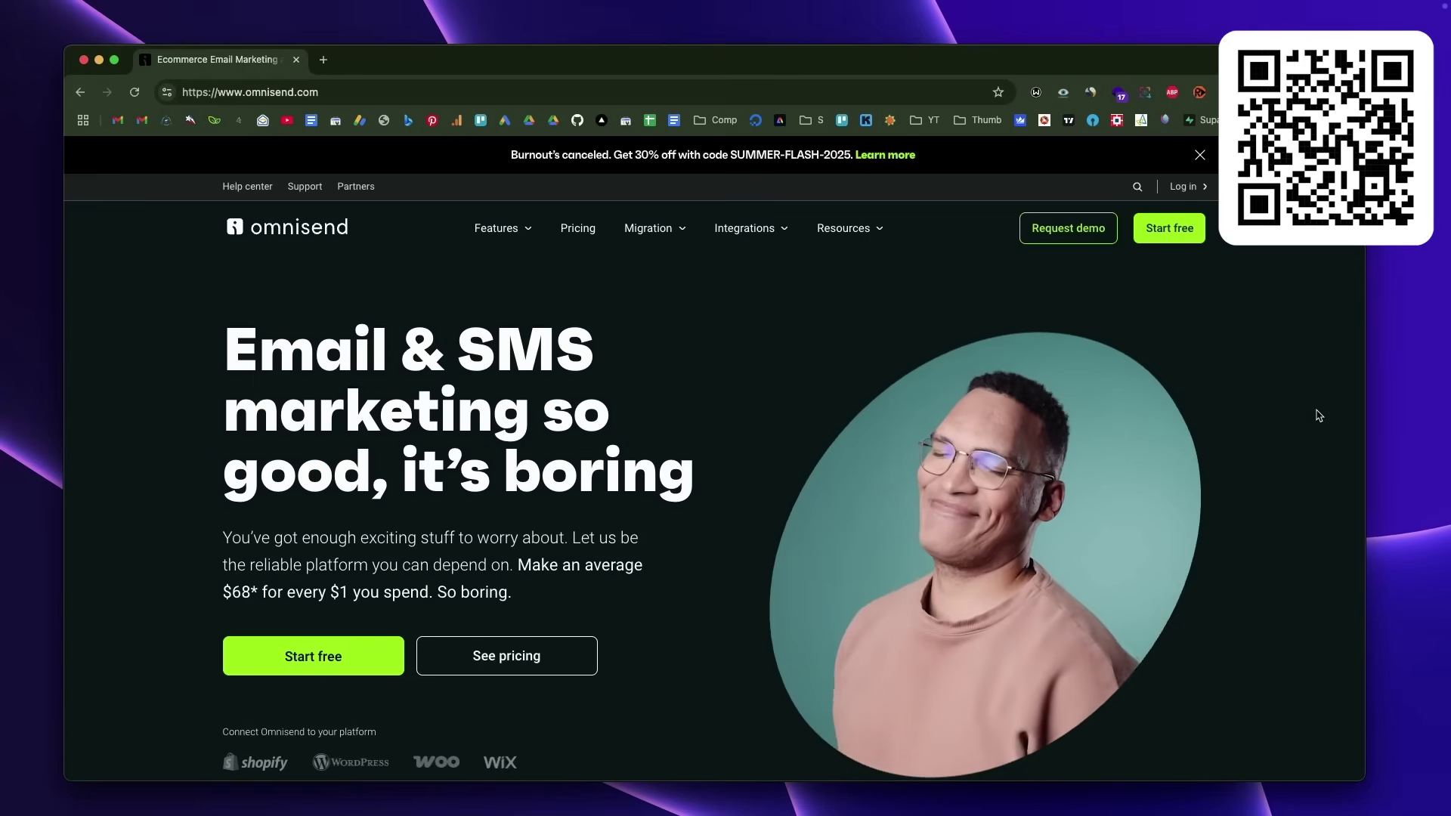
pyautogui.scroll(-2, 1318, 414)
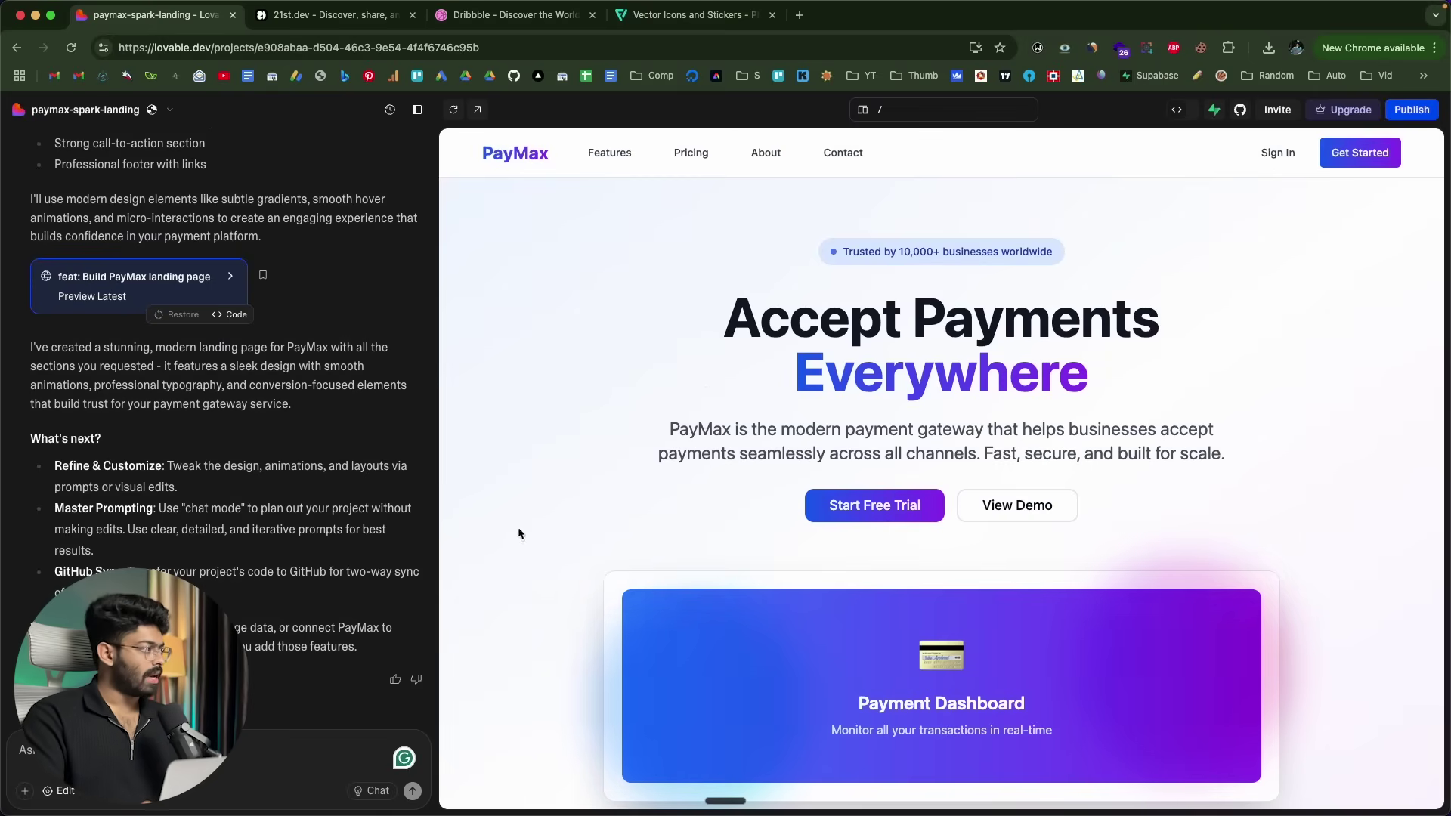
# Switch to 21st.dev, search for "her" and open the Heroes category of components.
pyautogui.click(332, 16)
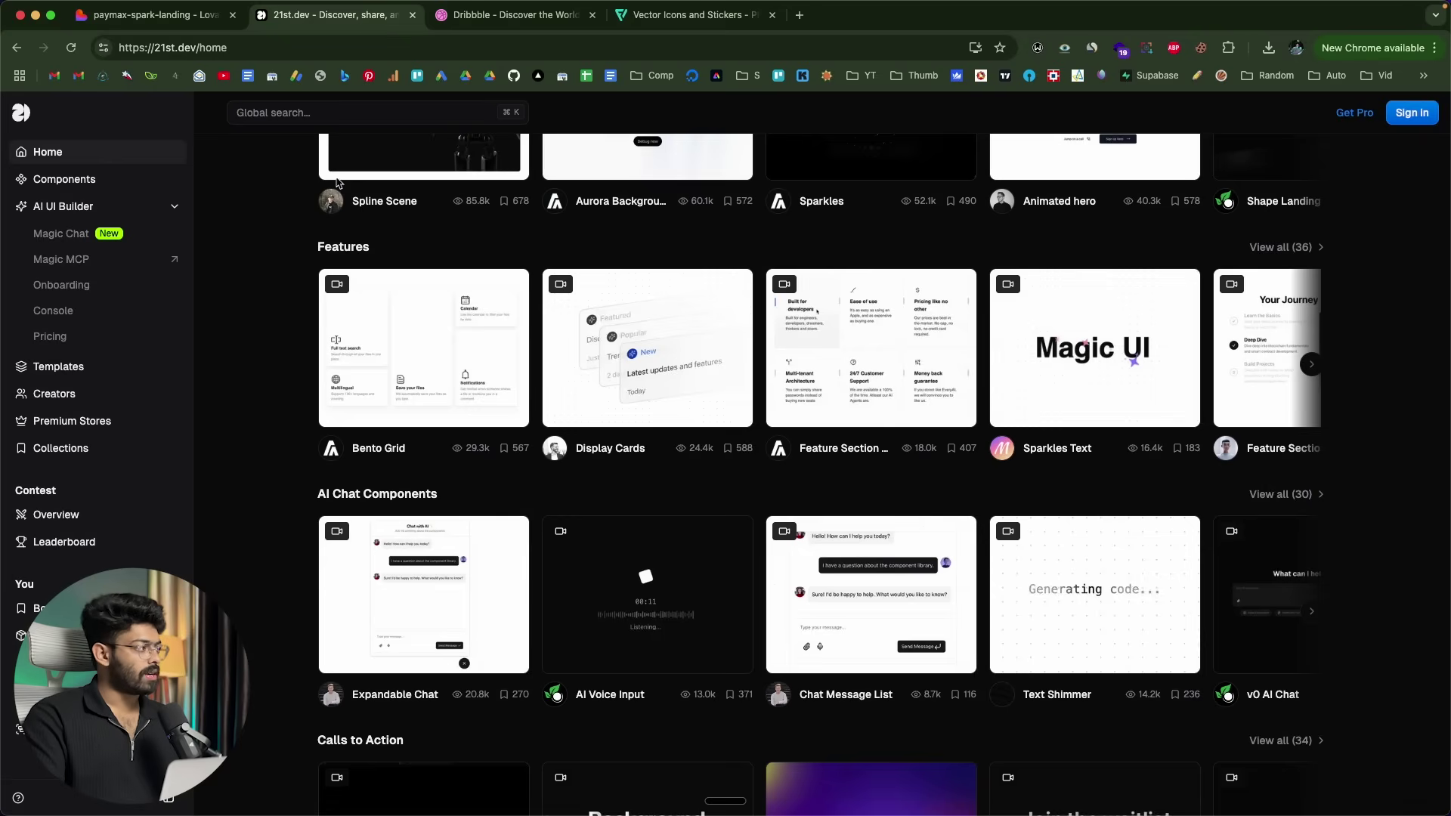
pyautogui.click(331, 114)
pyautogui.write('her')
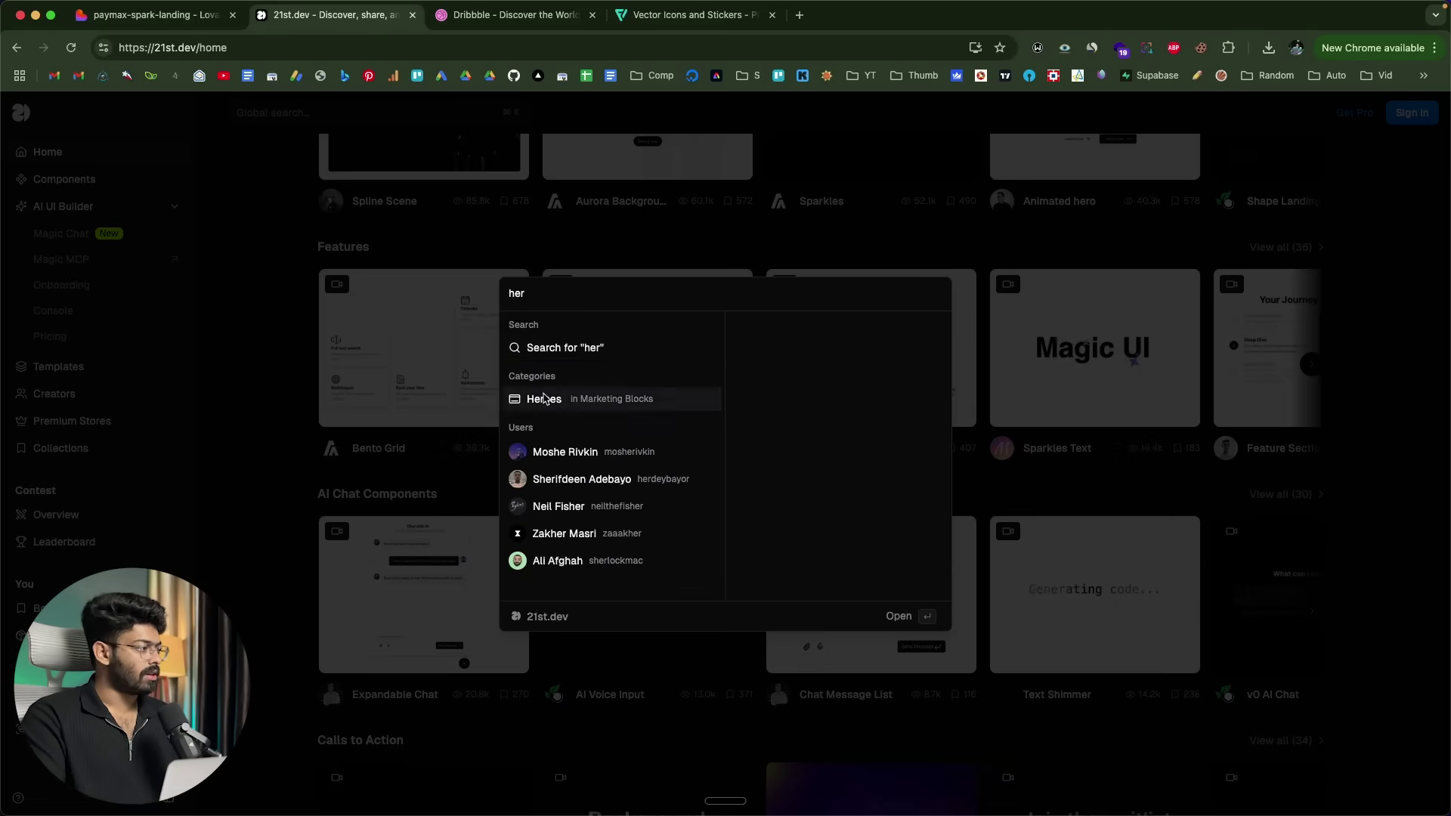
pyautogui.click(294, 491)
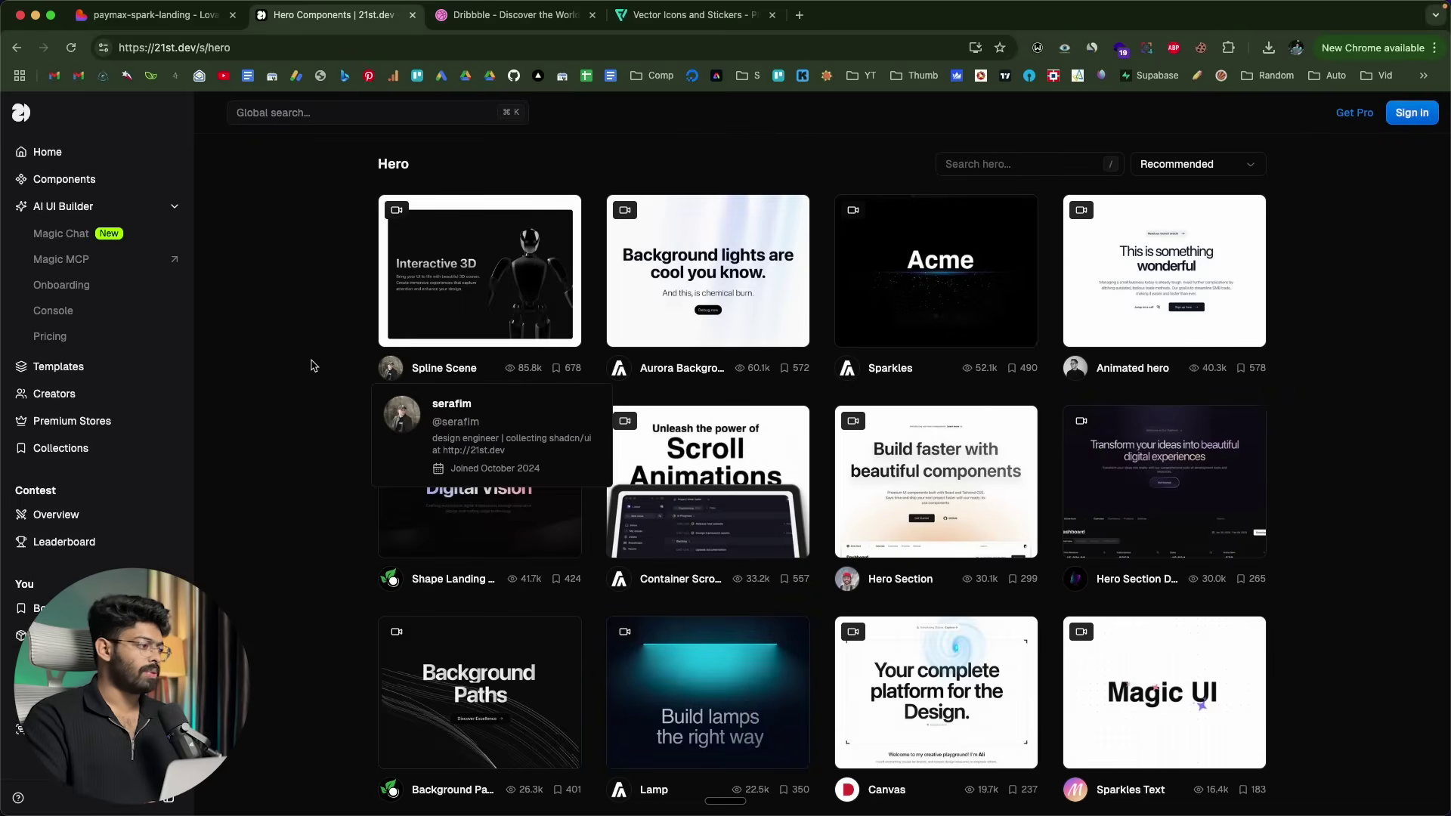
# Browse the hero components and preview the Google Gemini Effect, closing the preview when done.
pyautogui.scroll(-5, 302, 314)
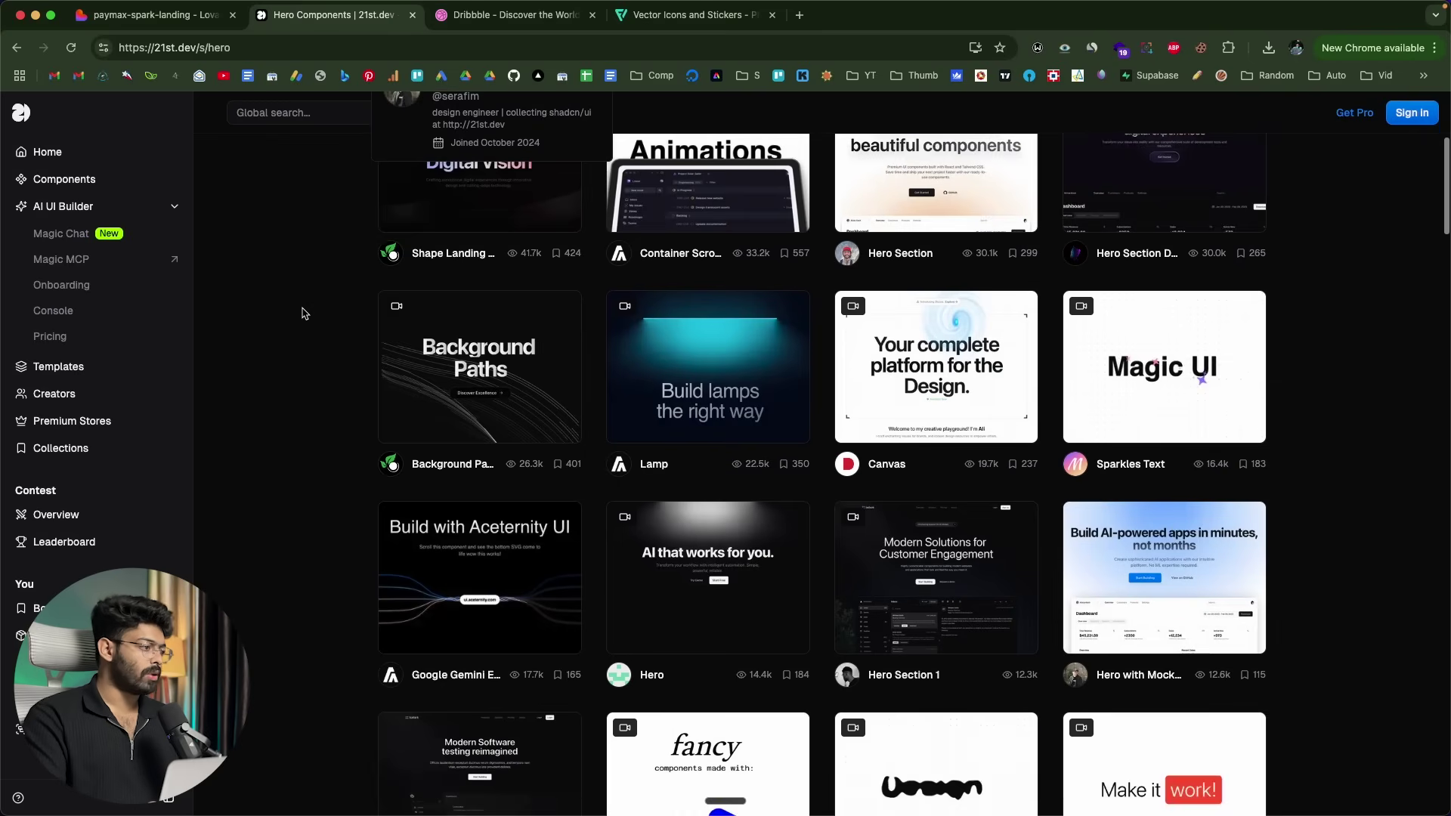
pyautogui.scroll(-2, 302, 313)
pyautogui.scroll(7, 303, 313)
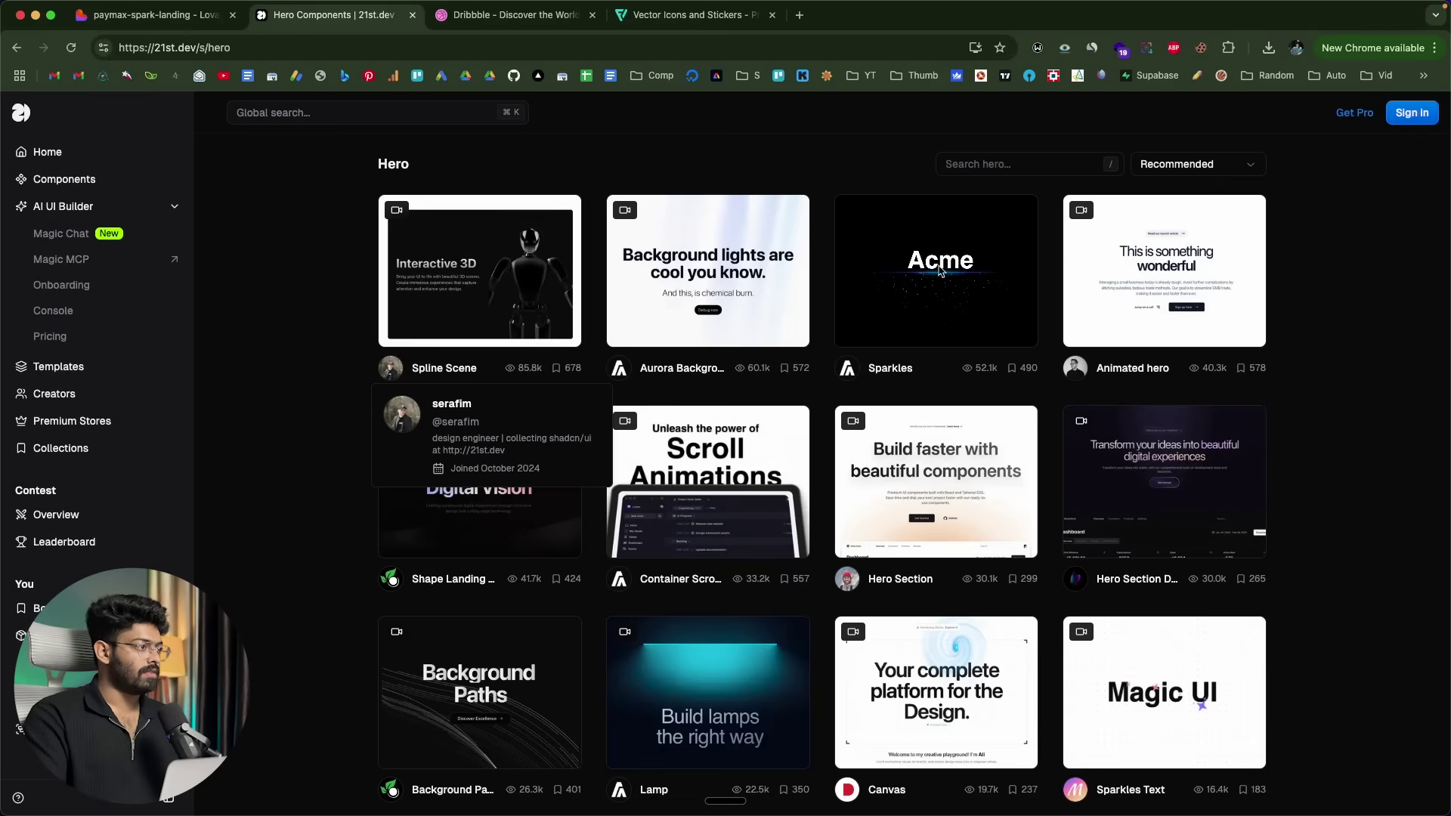
pyautogui.scroll(-5, 597, 370)
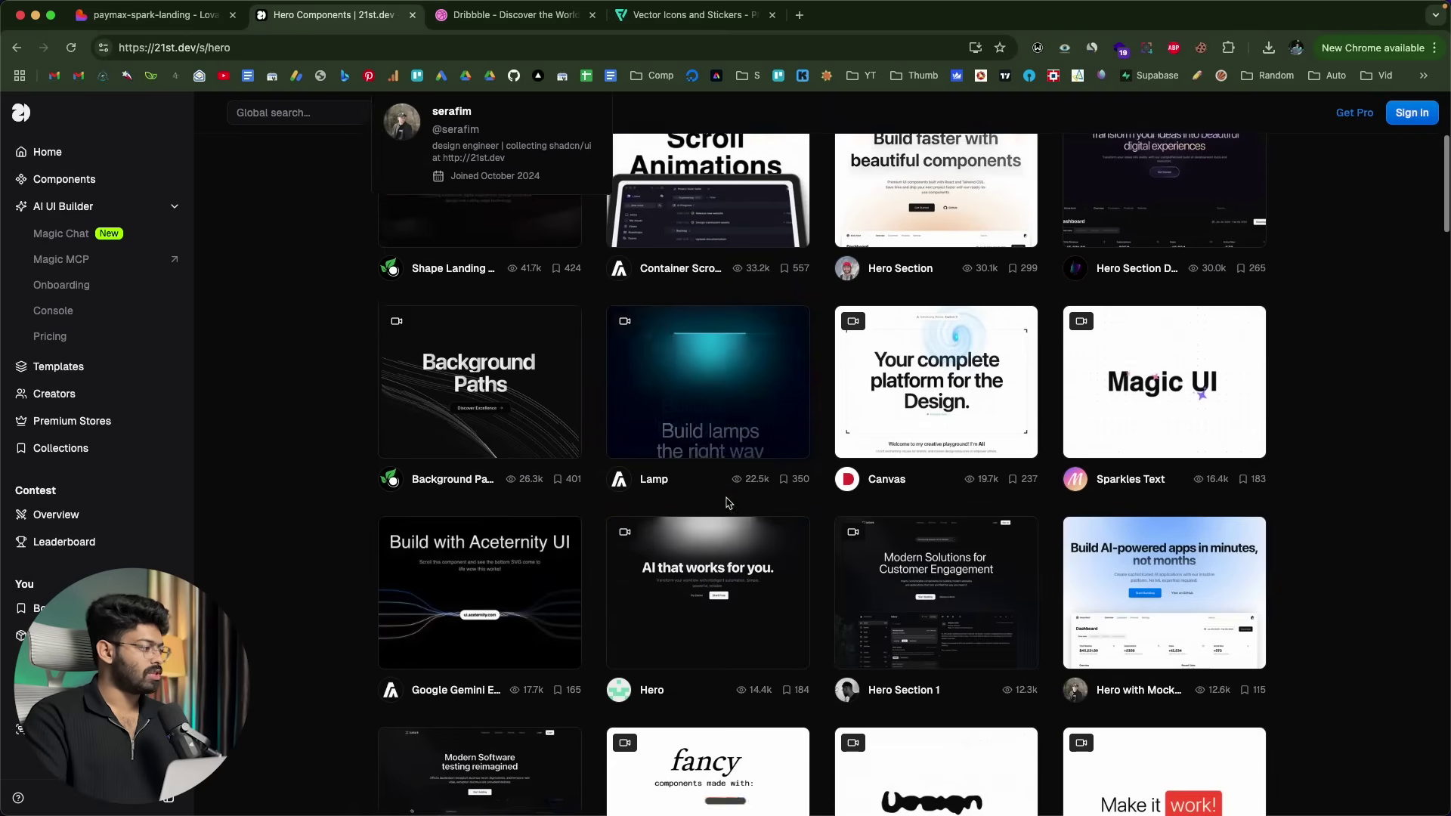
pyautogui.click(466, 550)
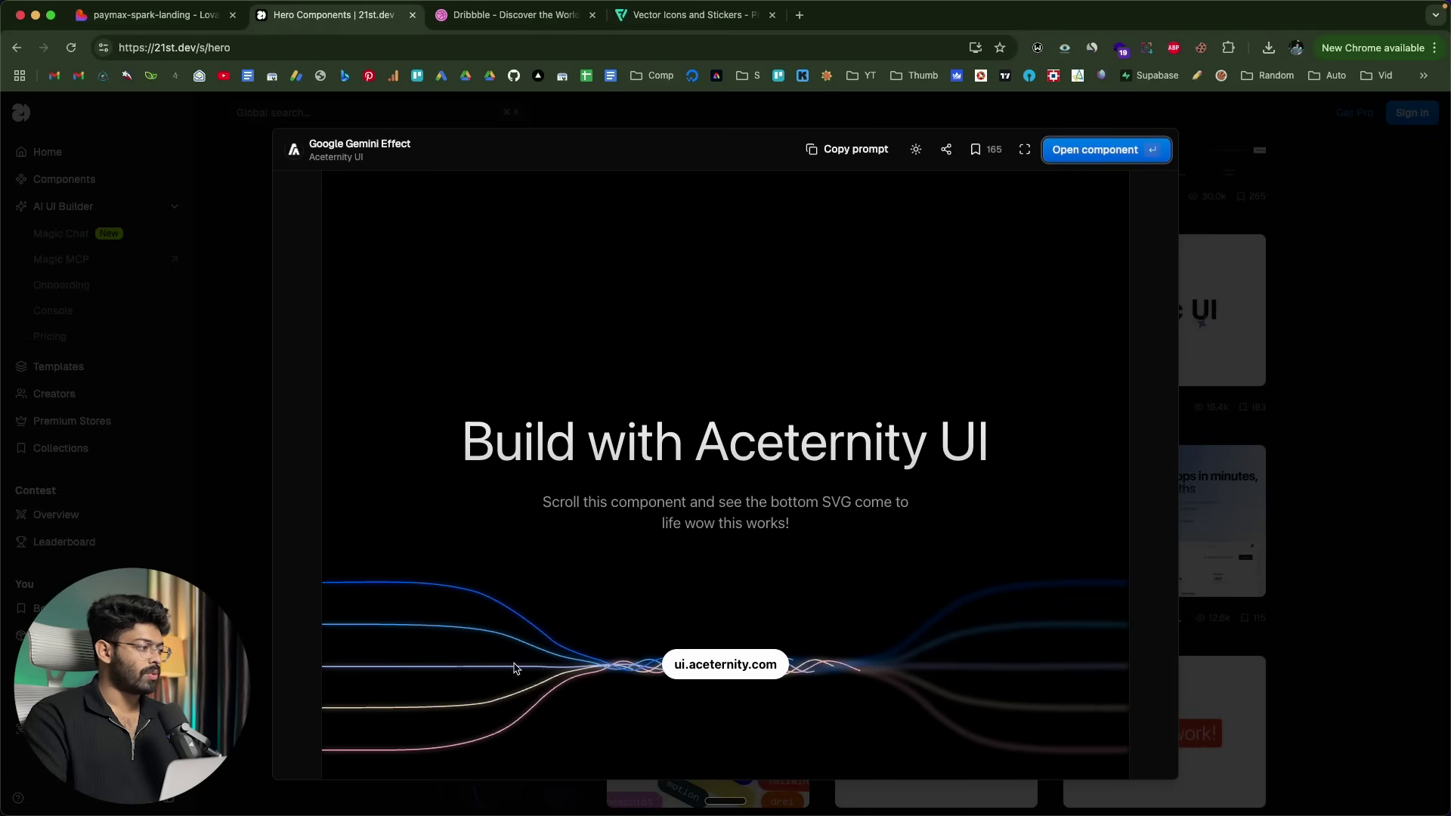
pyautogui.click(1256, 157)
# Browse further down the hero components and preview Futuristic Hero, closing the preview when done.
pyautogui.scroll(-6, 1016, 564)
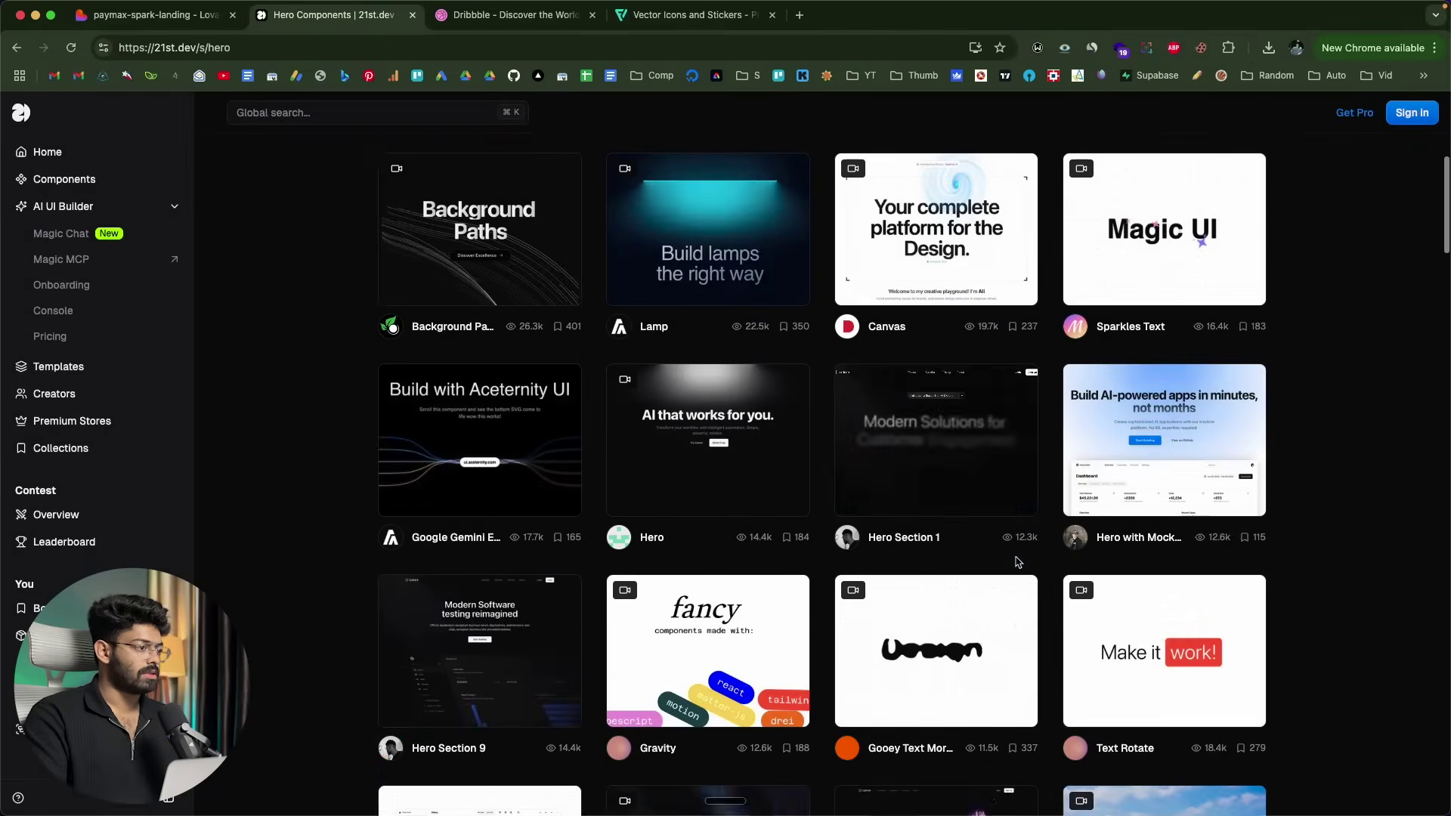
pyautogui.scroll(-4, 753, 555)
pyautogui.click(726, 447)
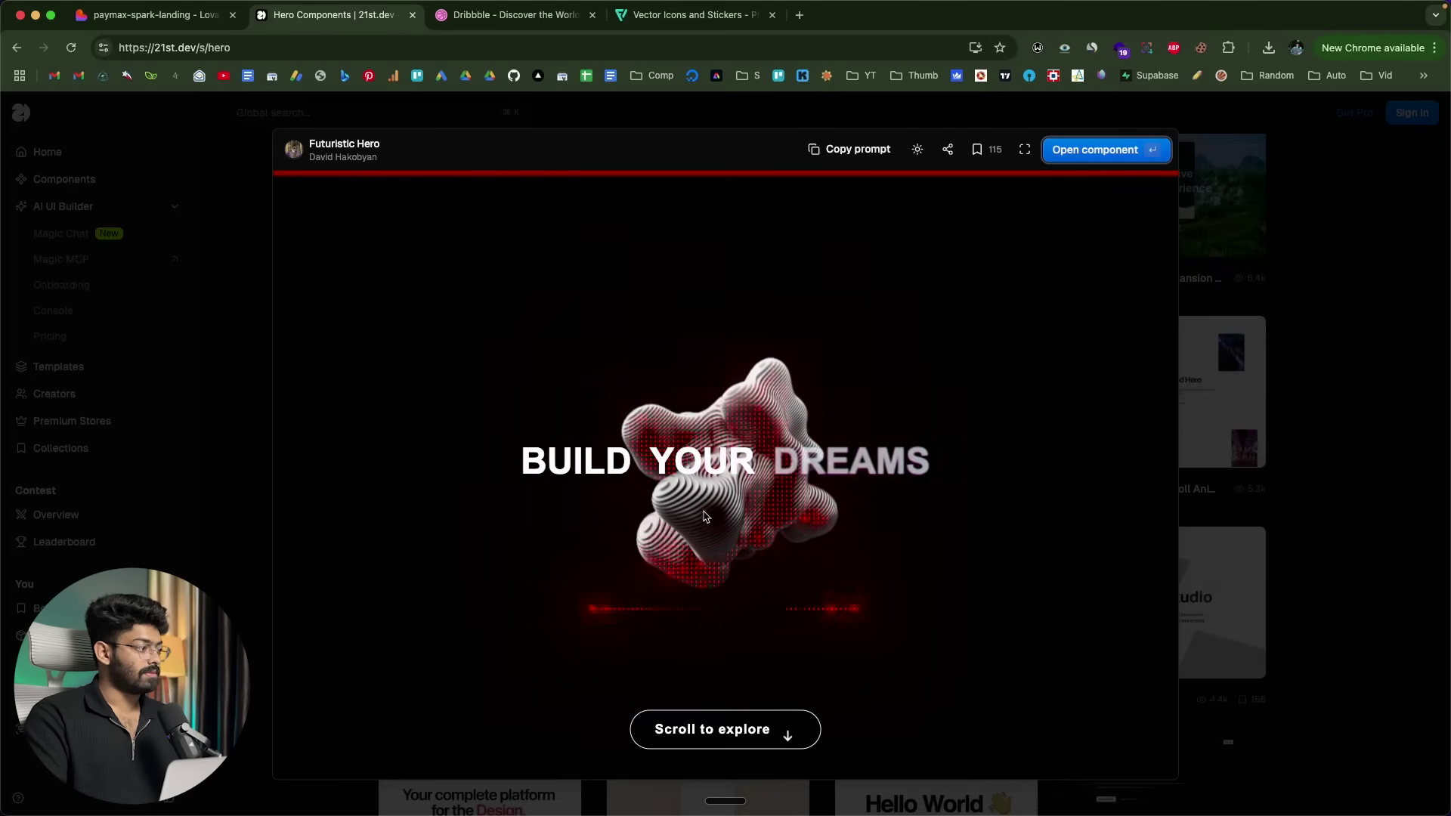
pyautogui.click(1353, 324)
# Look through more hero components and preview the purple crypto-trading Hero, closing the preview when done.
pyautogui.scroll(-10, 984, 492)
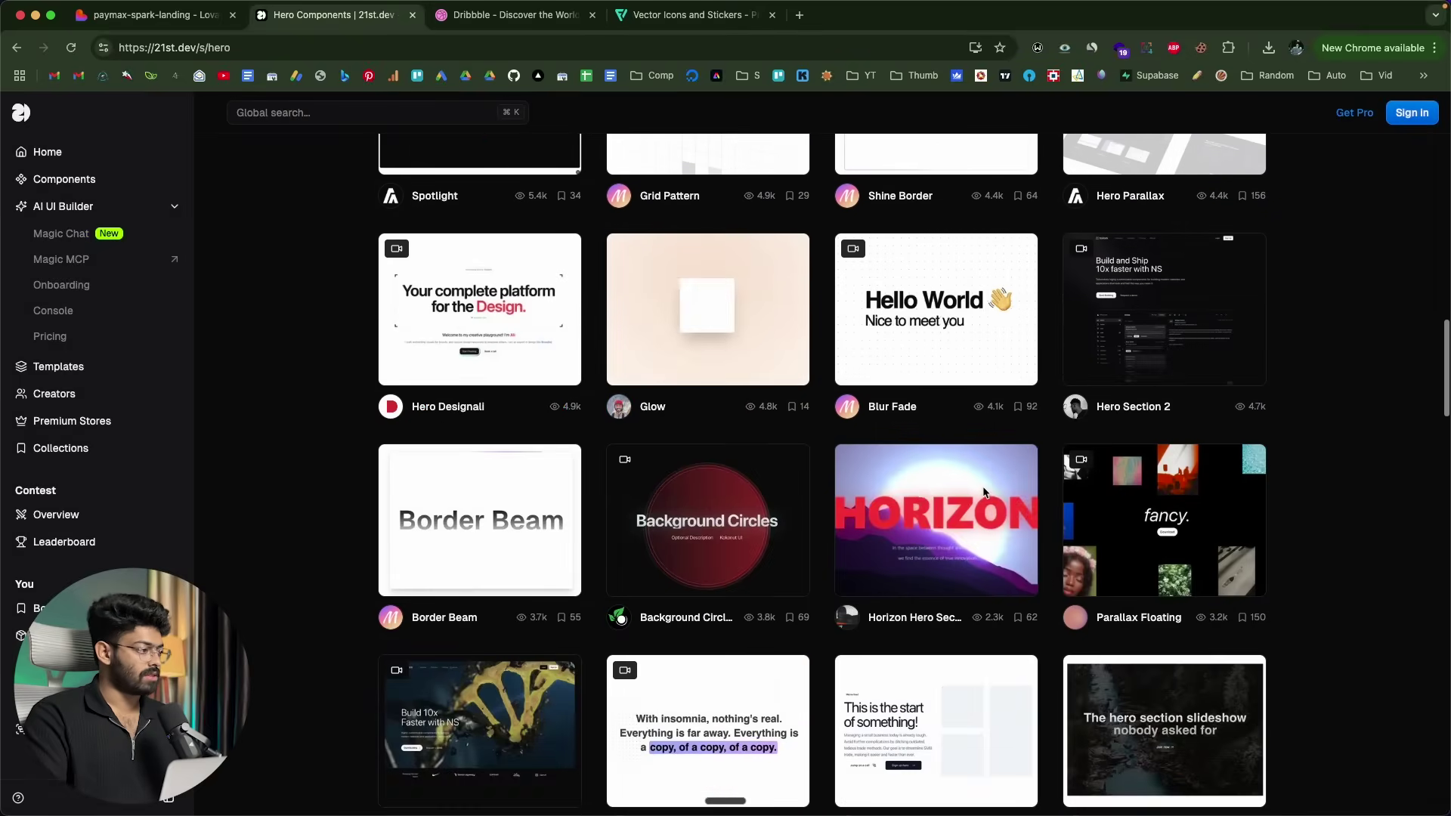
pyautogui.scroll(-15, 984, 492)
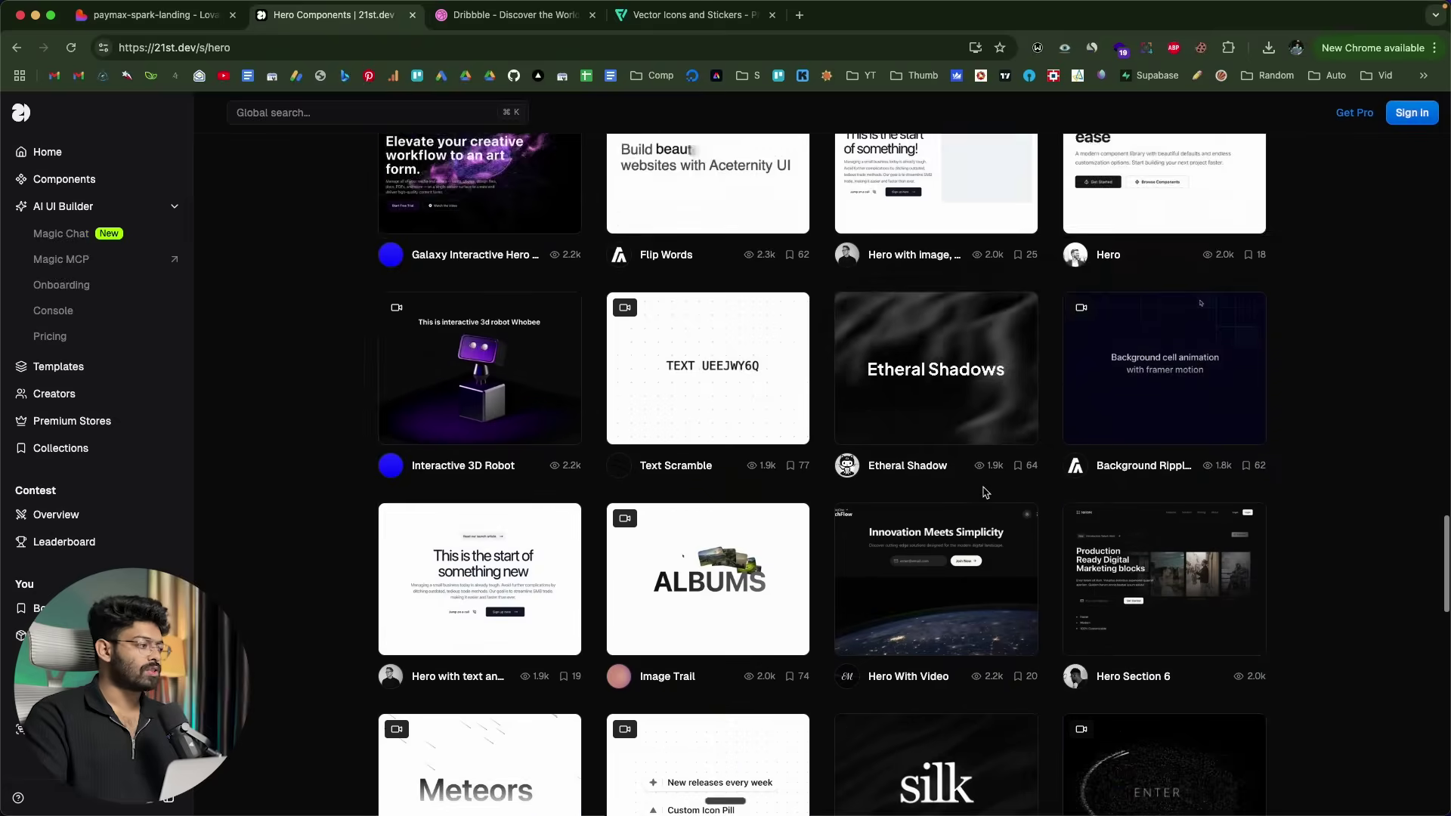
pyautogui.scroll(-10, 985, 492)
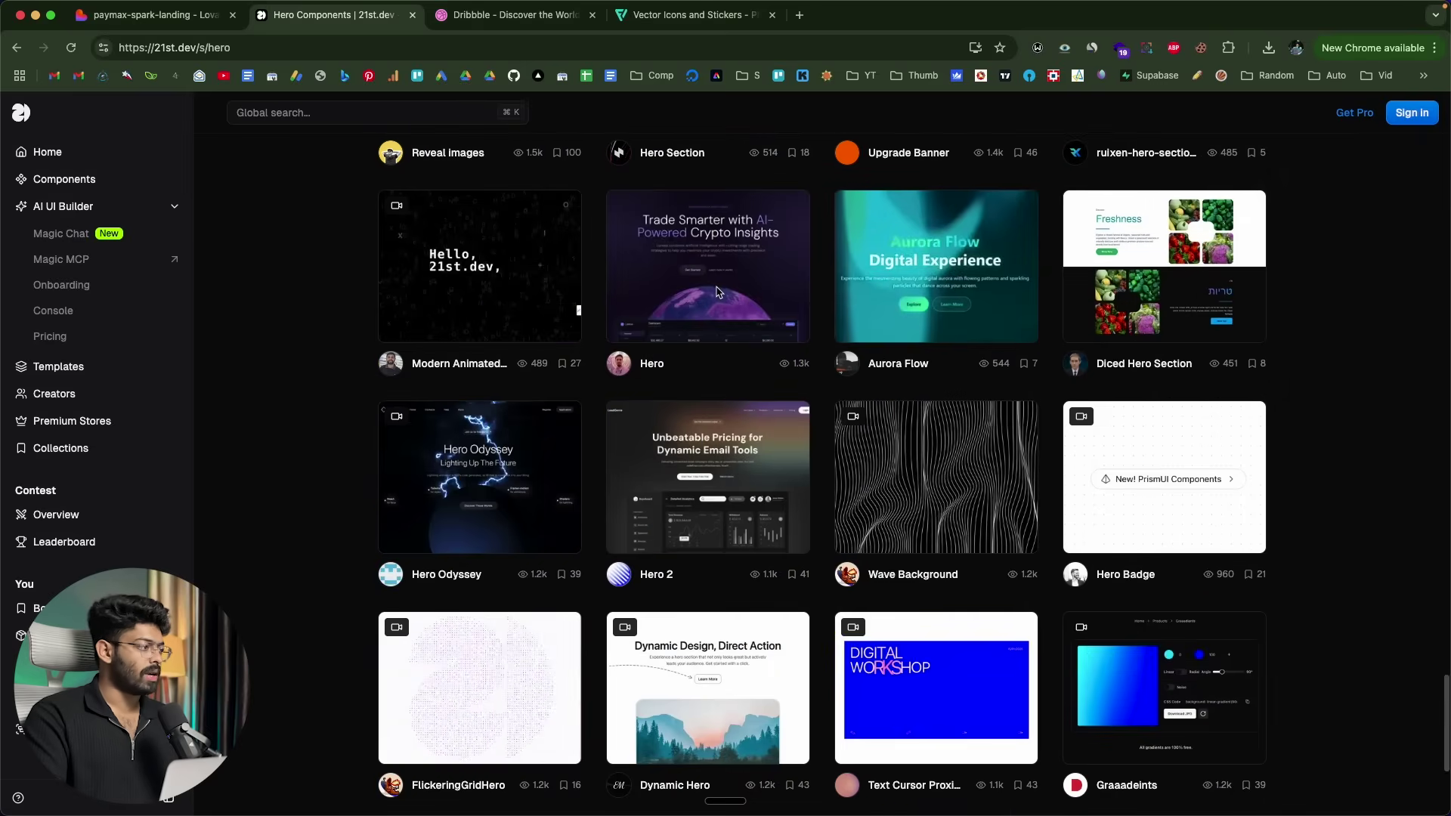
pyautogui.click(718, 292)
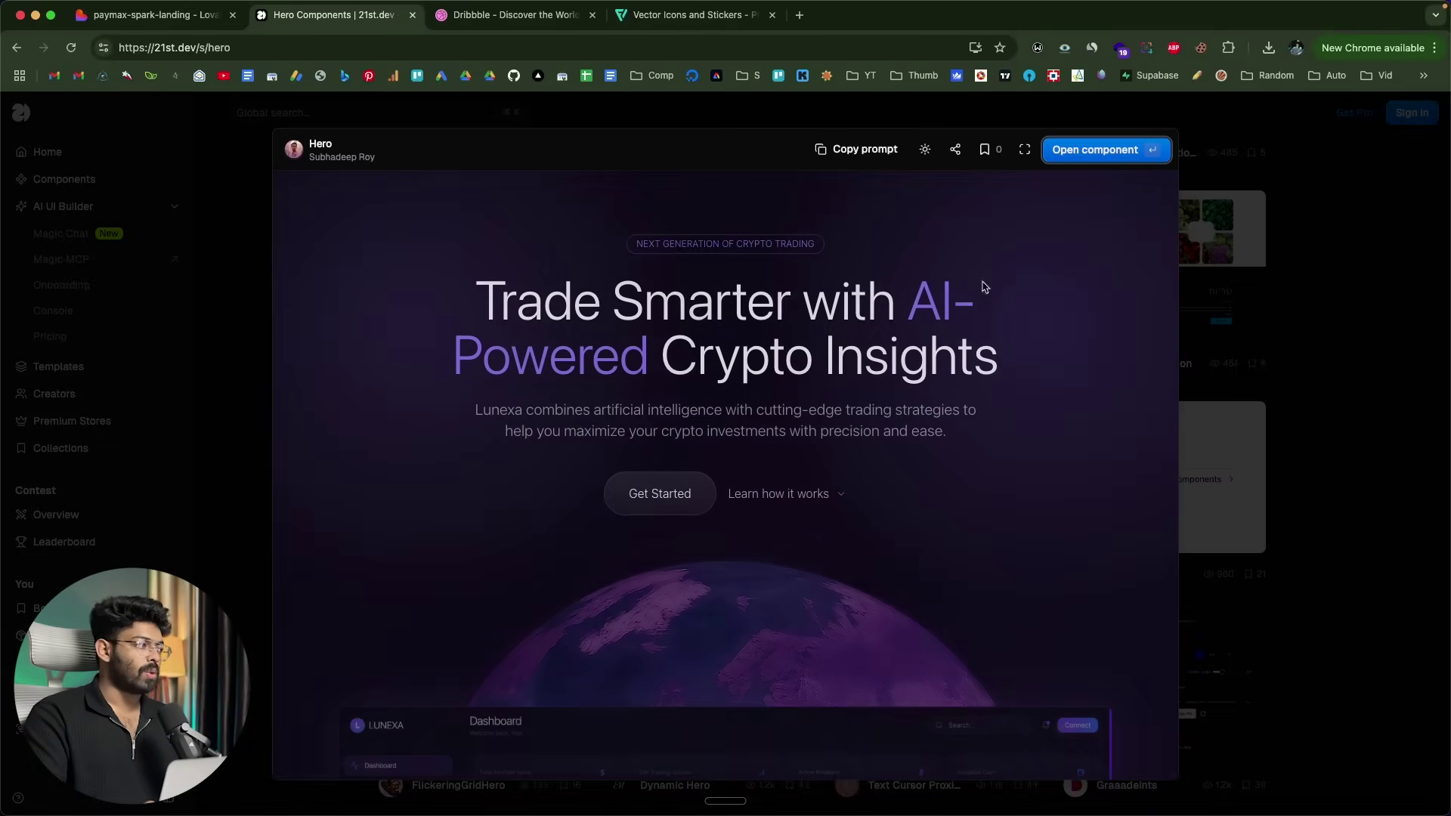
pyautogui.doubleClick(503, 312)
pyautogui.press('Escape')
# Preview the Hero Section Dark component from the start of the hero gallery and open its full component page.
pyautogui.scroll(14, 934, 567)
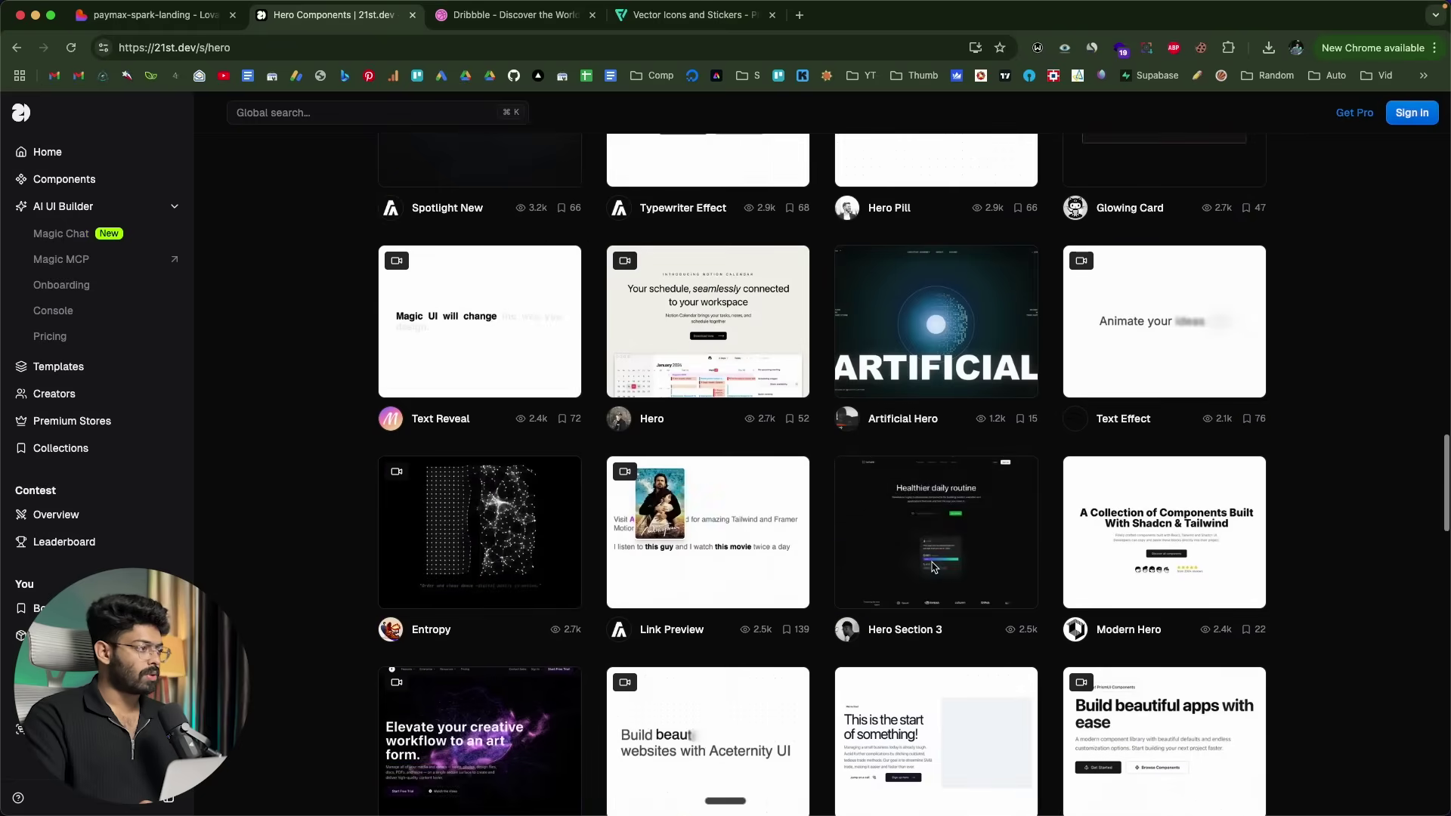
pyautogui.scroll(12, 934, 567)
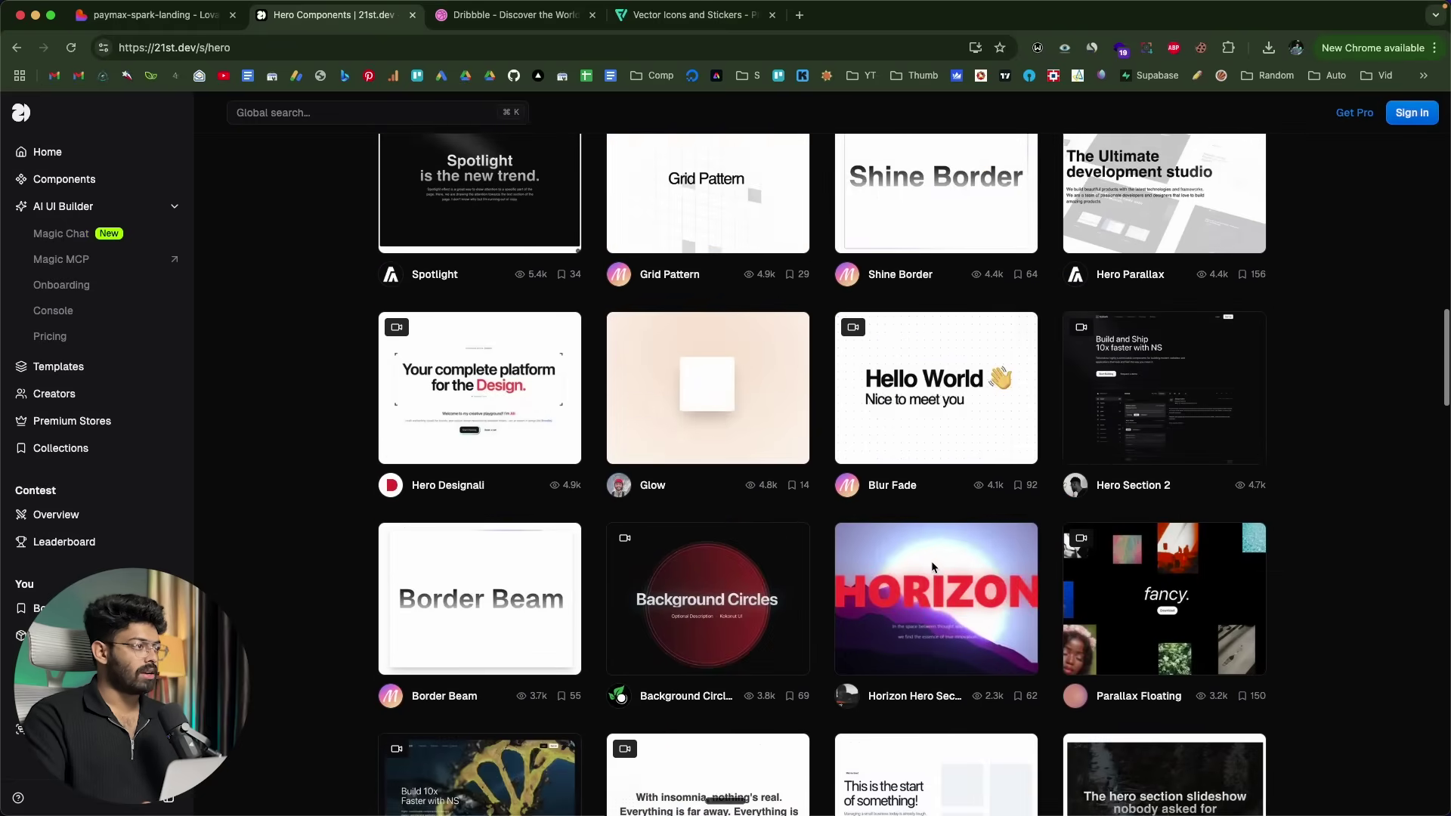
pyautogui.scroll(14, 934, 567)
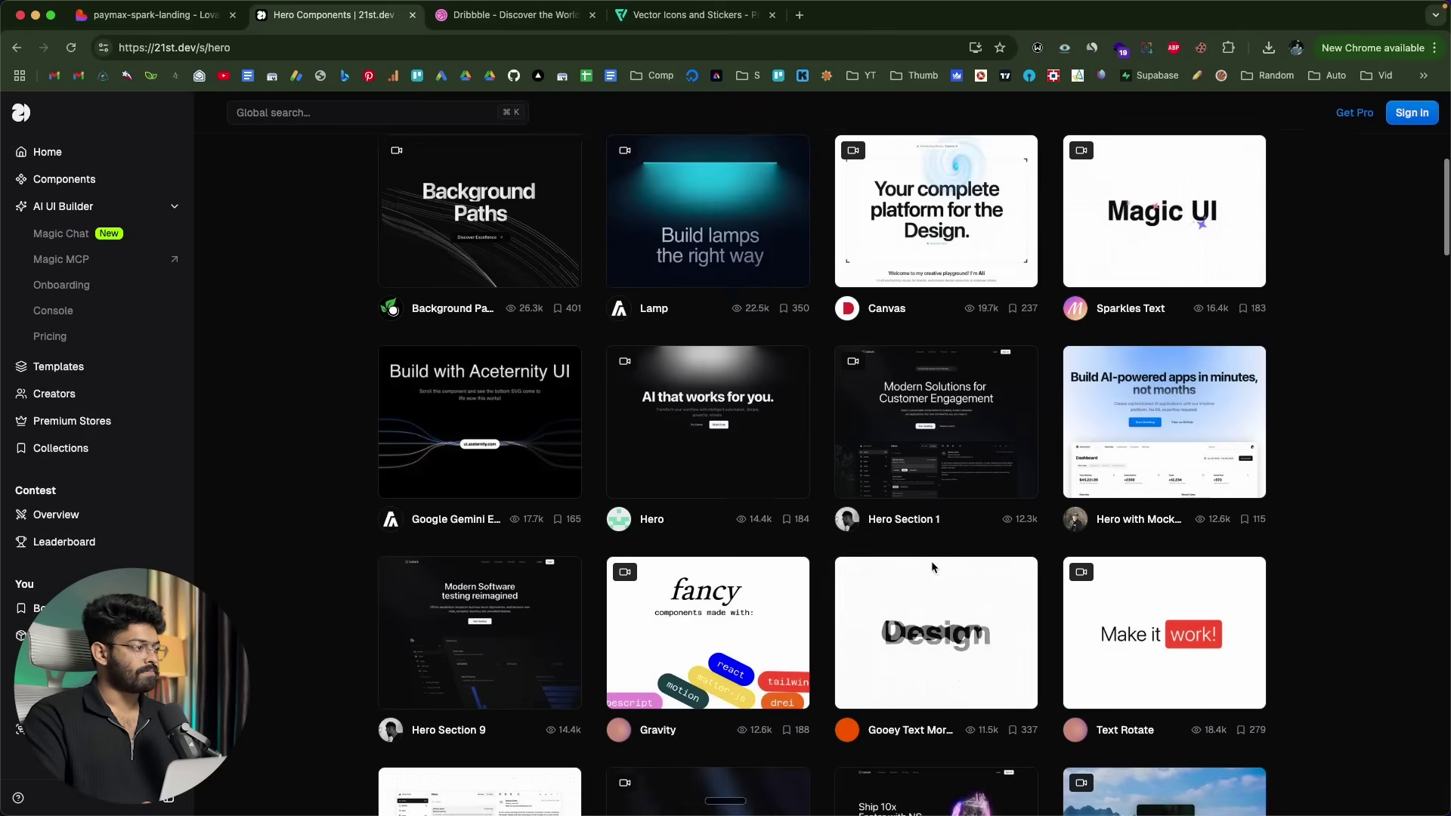
pyautogui.scroll(3, 934, 567)
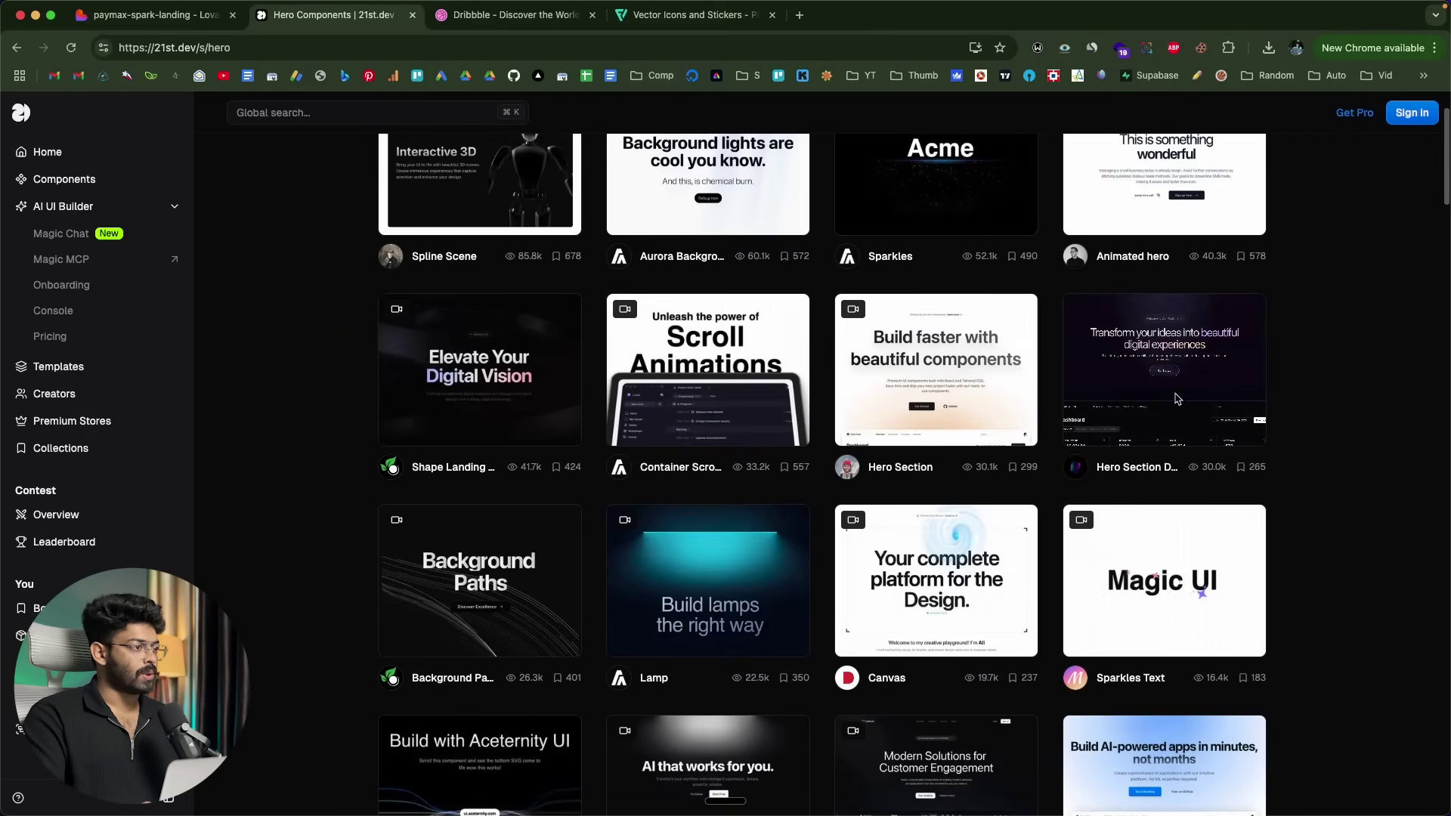
pyautogui.click(1147, 353)
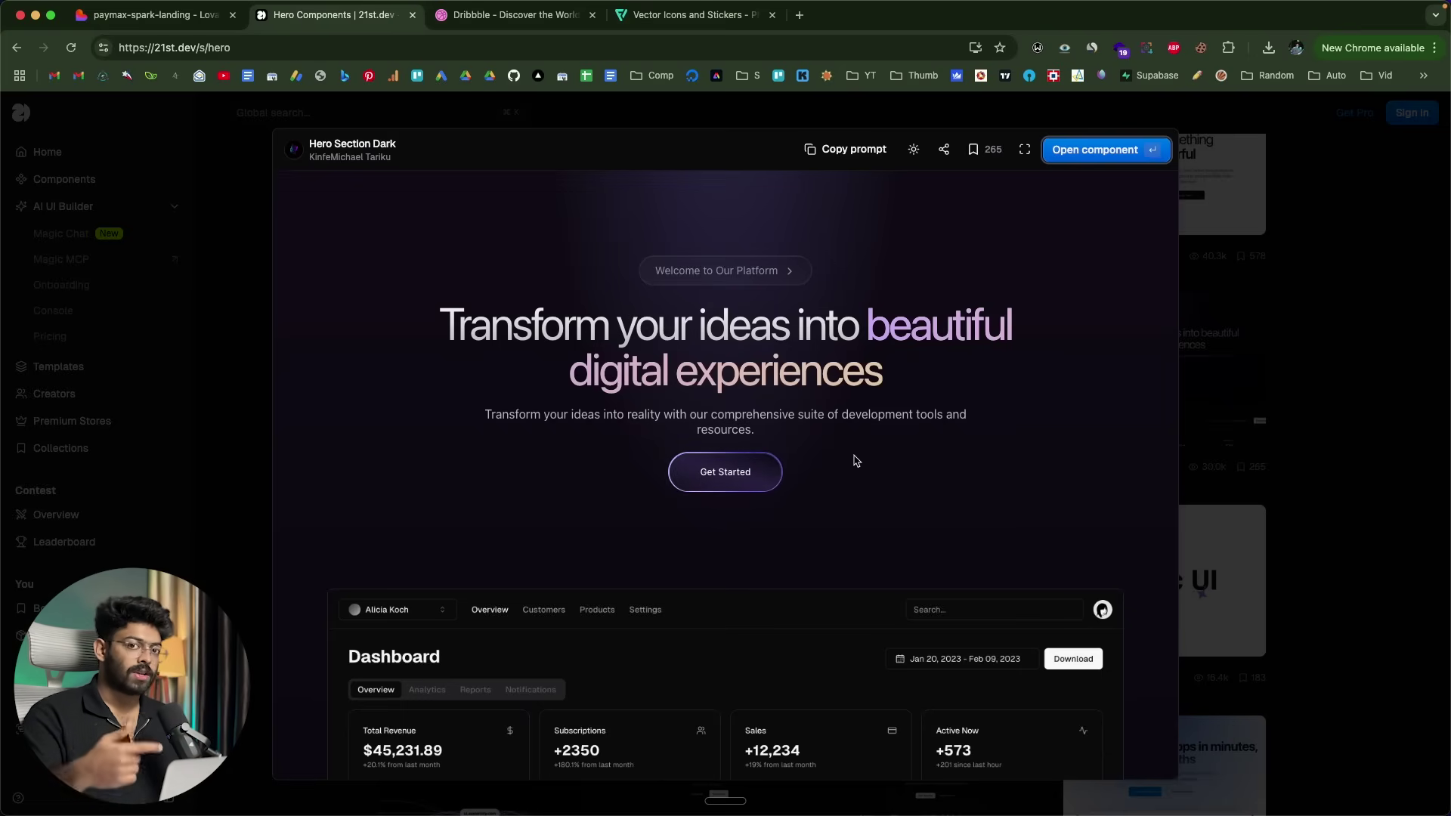
pyautogui.scroll(-5, 779, 433)
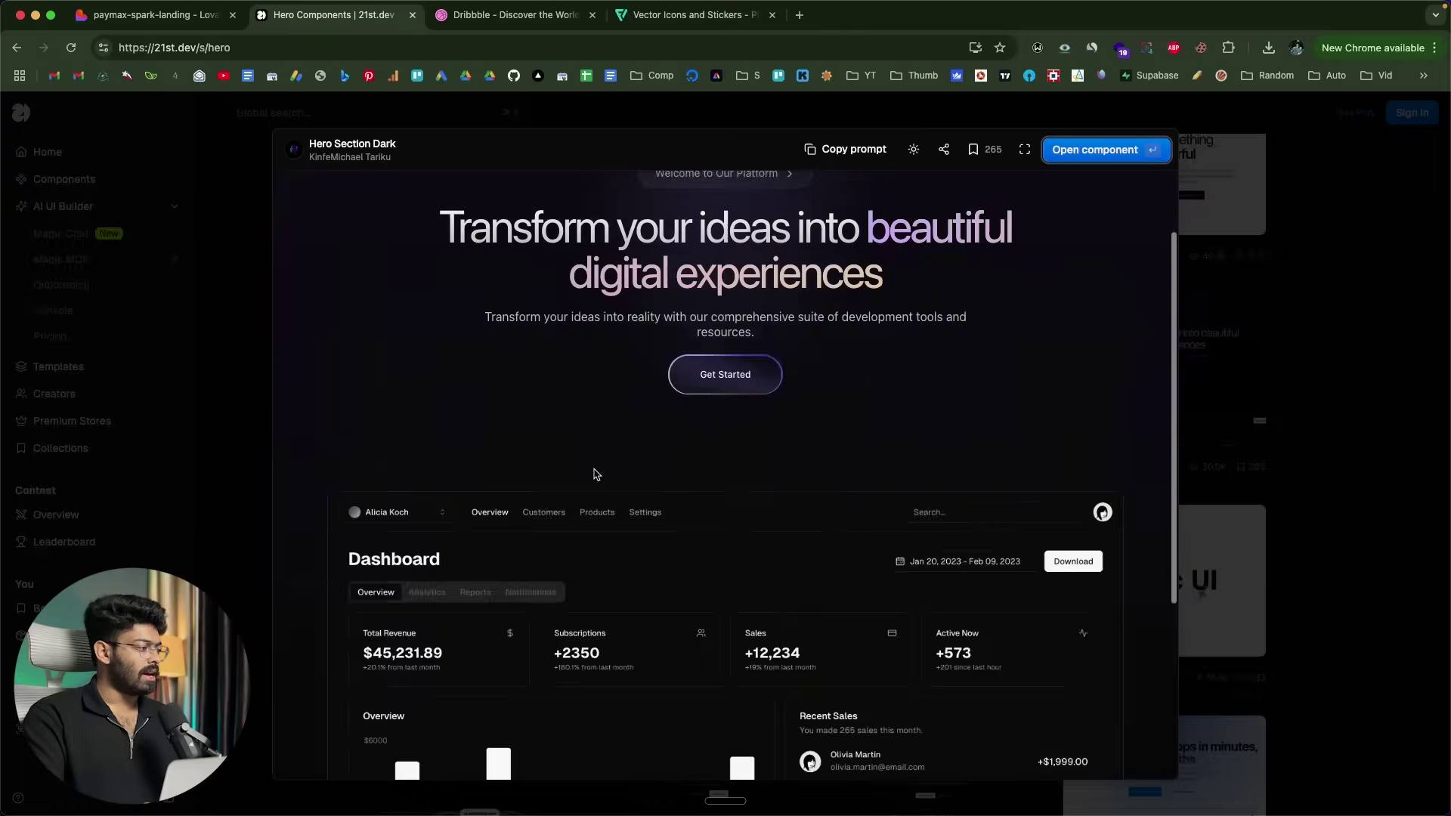
pyautogui.scroll(5, 595, 473)
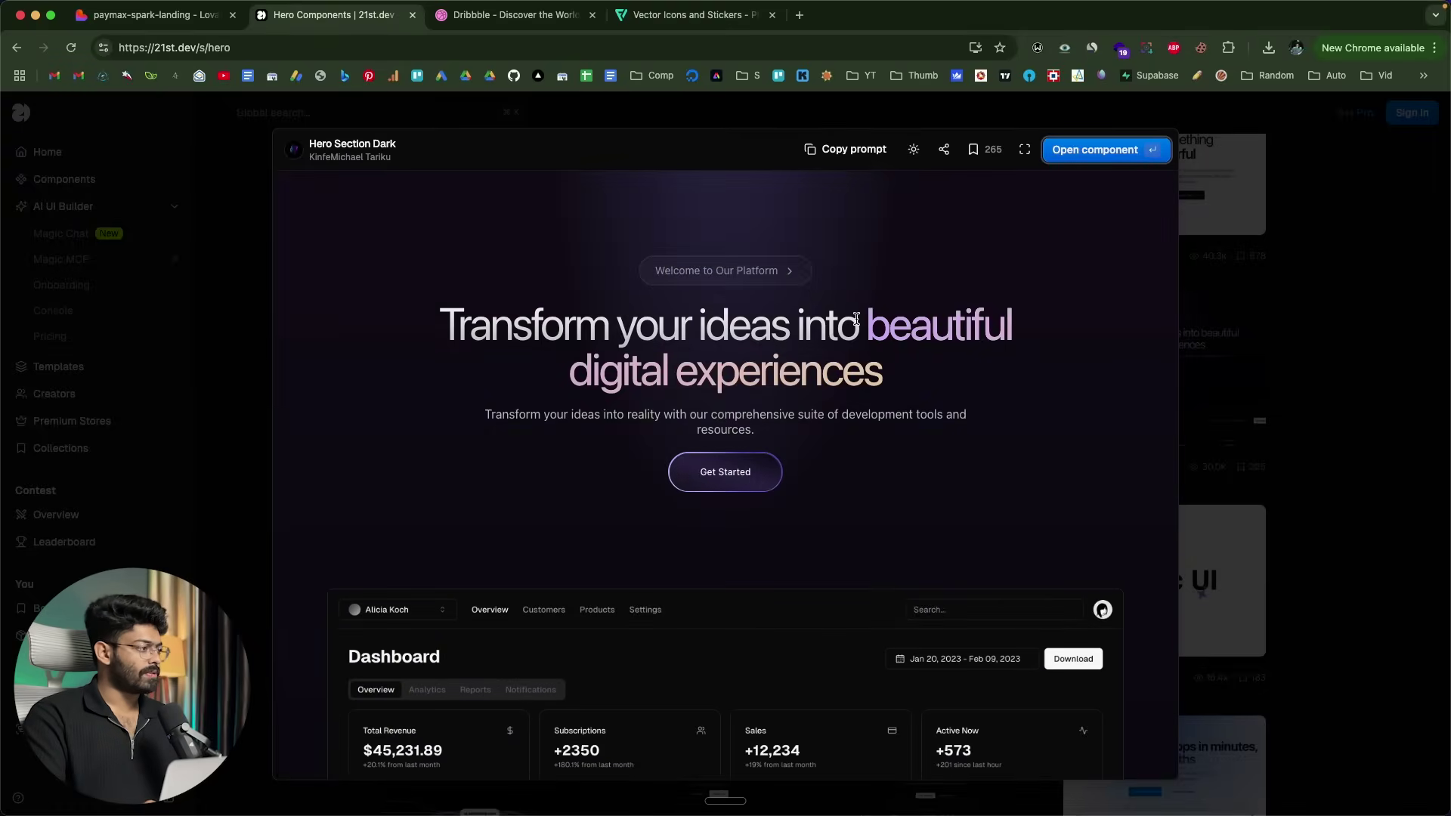
pyautogui.click(1116, 155)
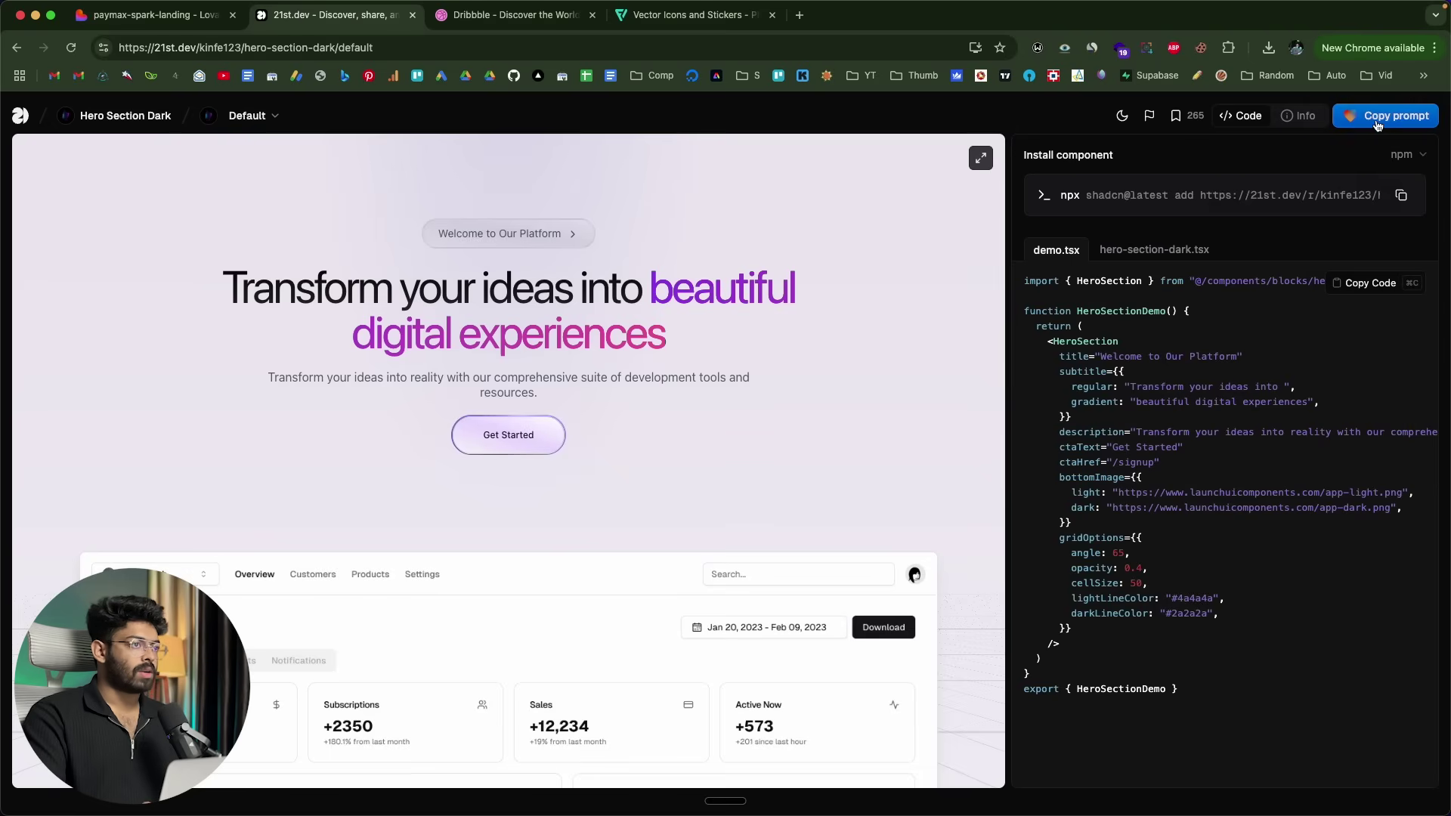
# Copy the Hero Section Dark component's prompt and return to the PayMax project in Lovable.
pyautogui.click(1378, 120)
pyautogui.click(859, 594)
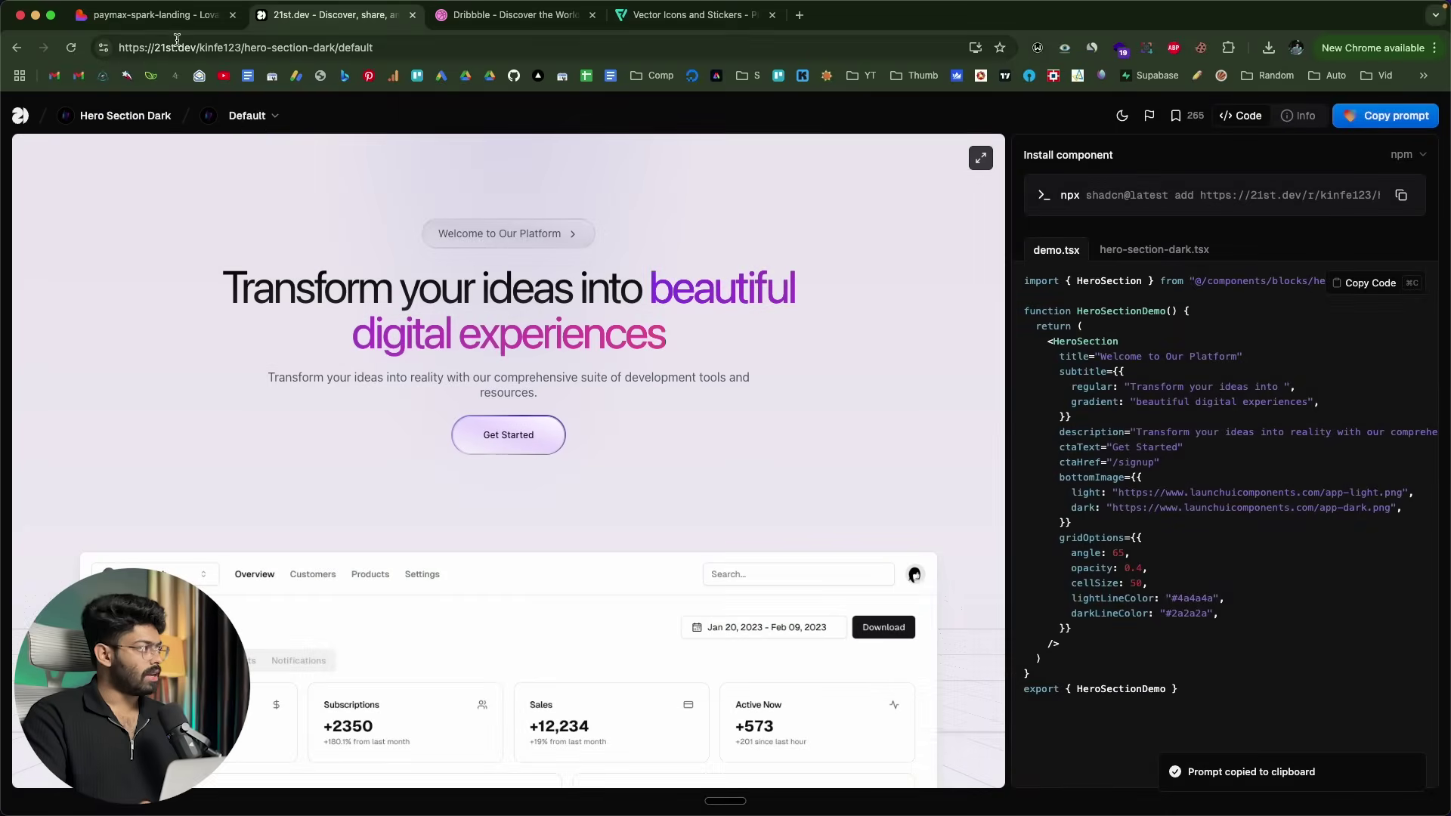
pyautogui.click(155, 16)
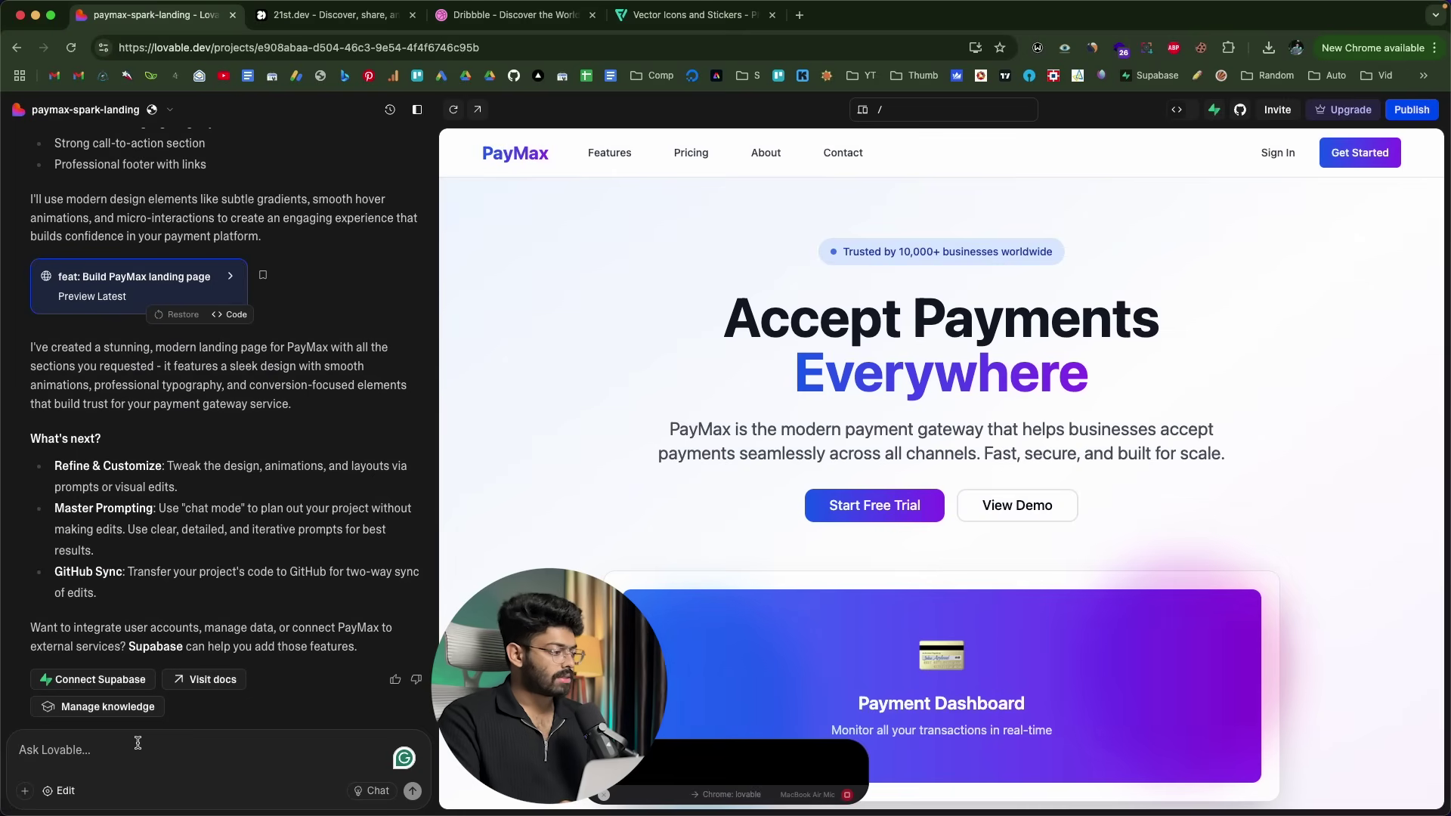
# Send Lovable the request "I want you to replace the entire hero section with the one attached below." followed by the copied component prompt.
pyautogui.click(194, 750)
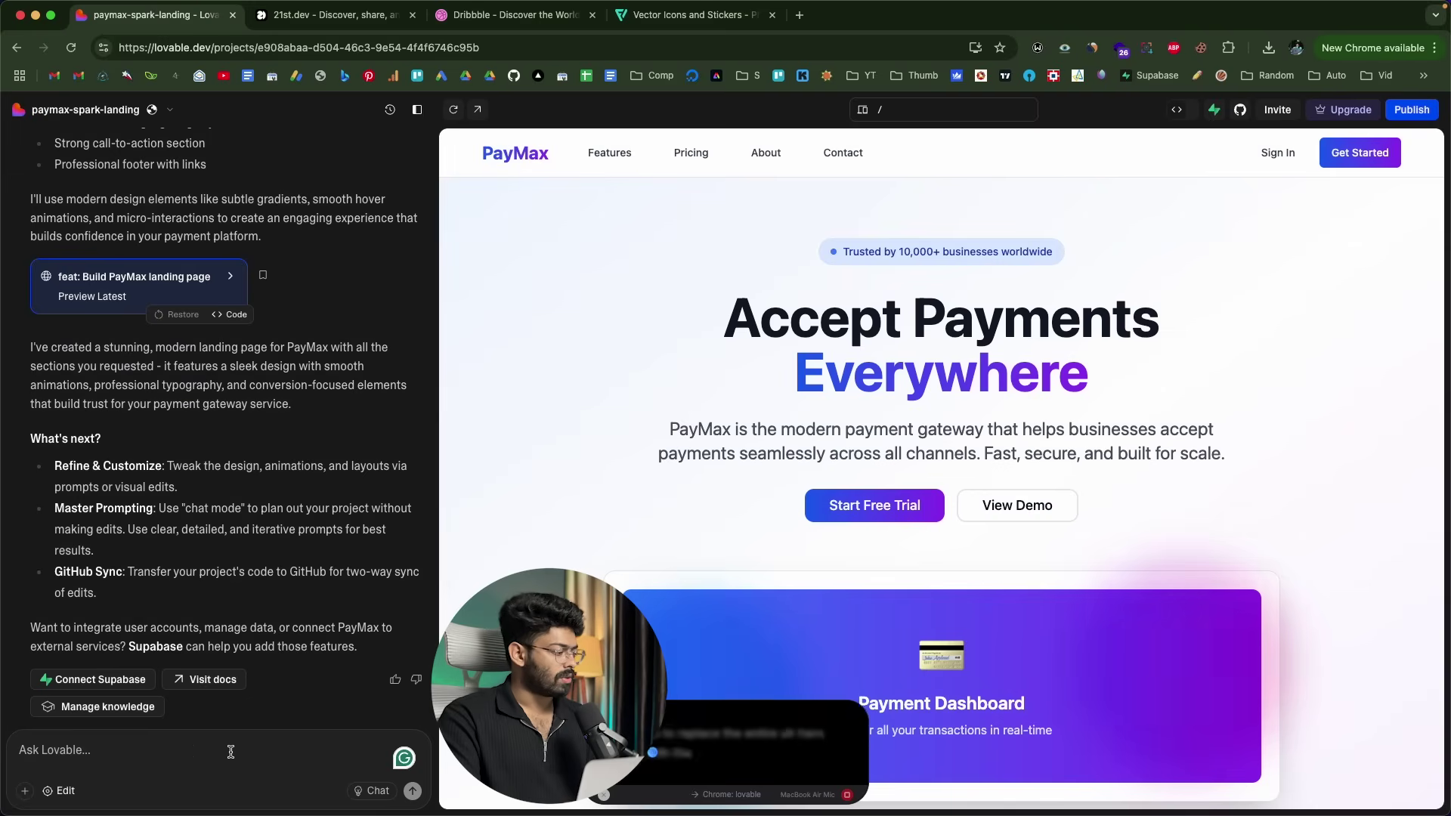
pyautogui.press('super+v')
pyautogui.click(325, 15)
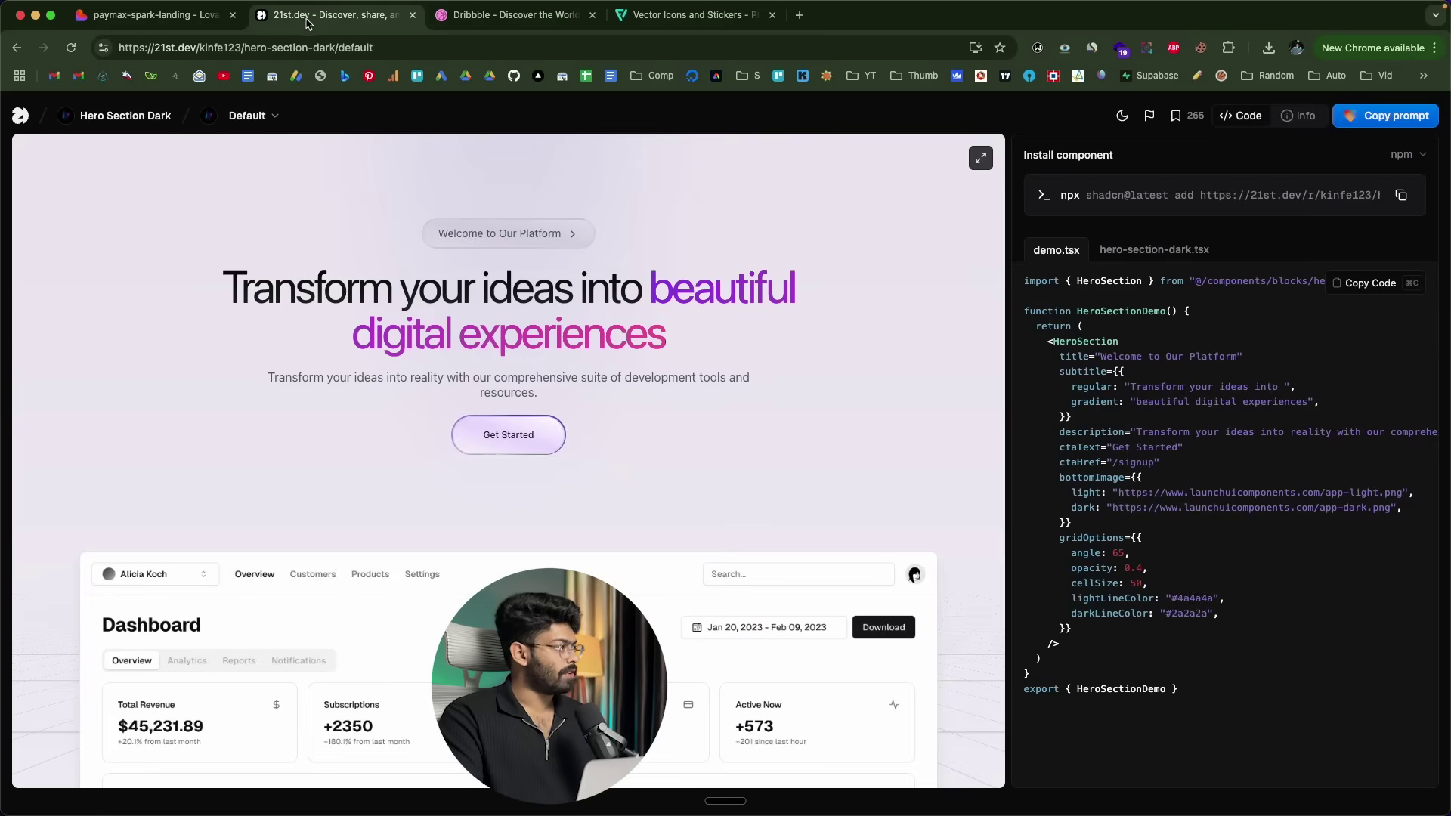
pyautogui.click(164, 17)
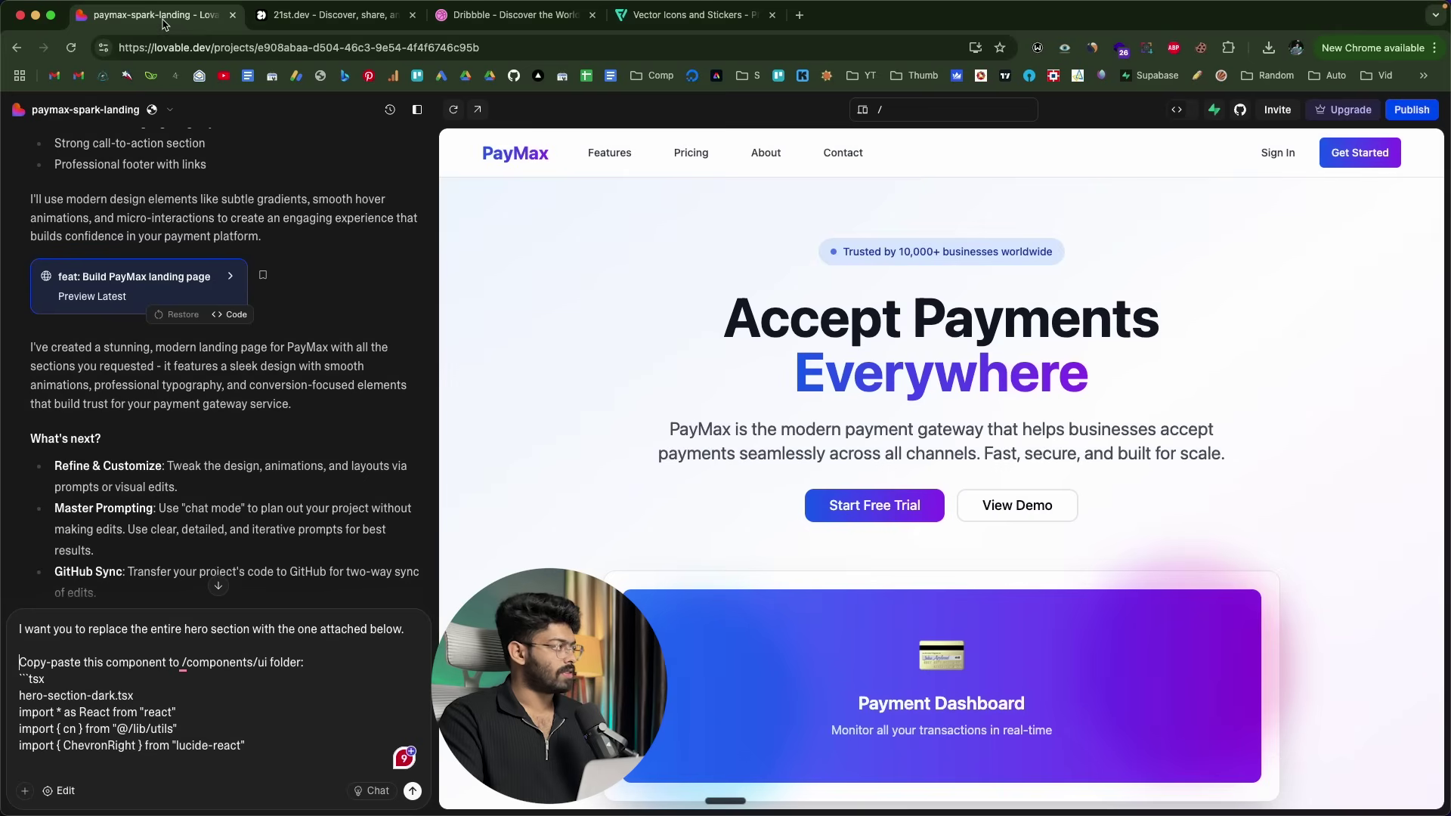
pyautogui.click(413, 792)
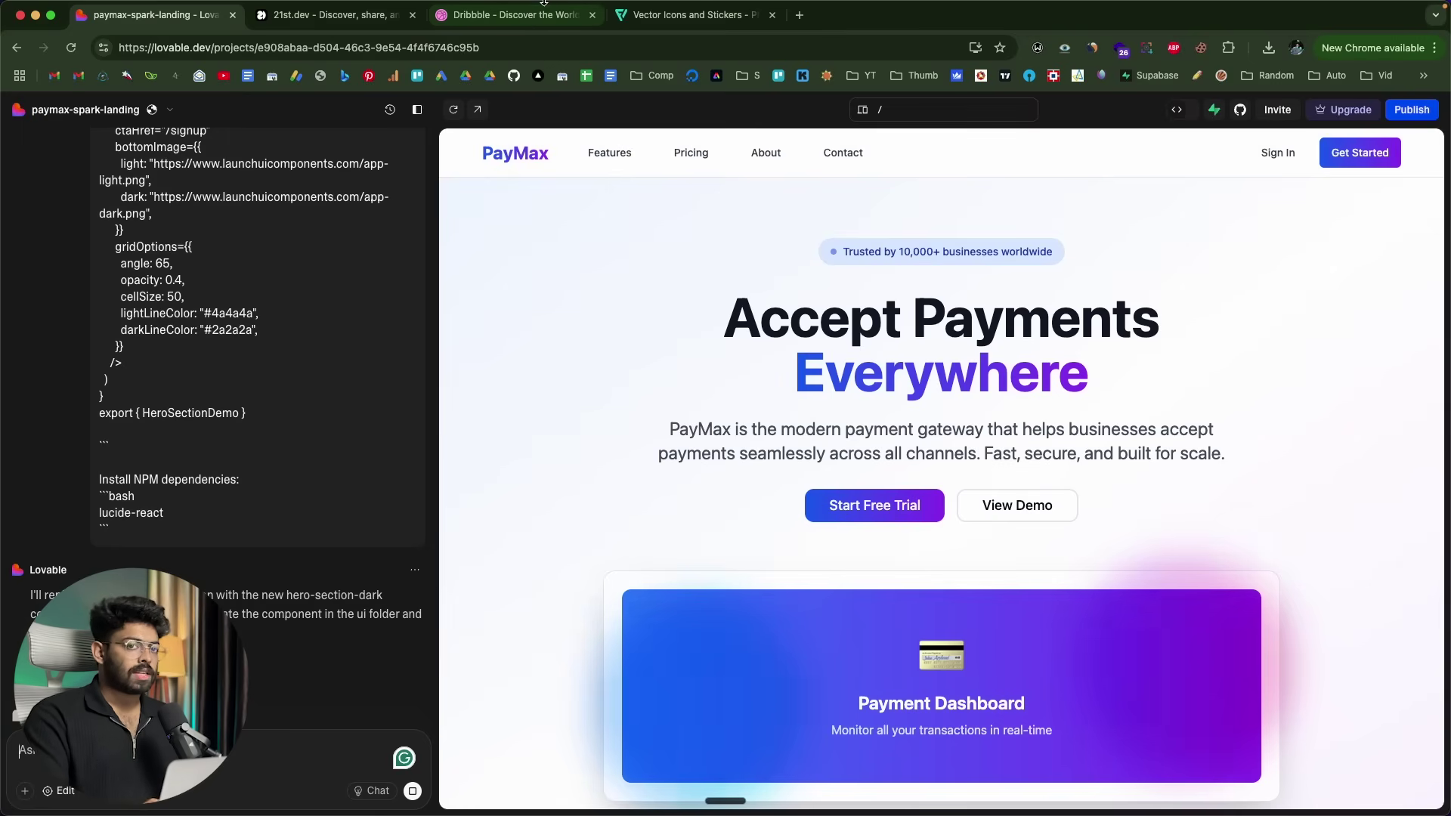
# Switch to Dribbble, look up "landing page" designs and browse the results for design inspiration.
pyautogui.click(514, 15)
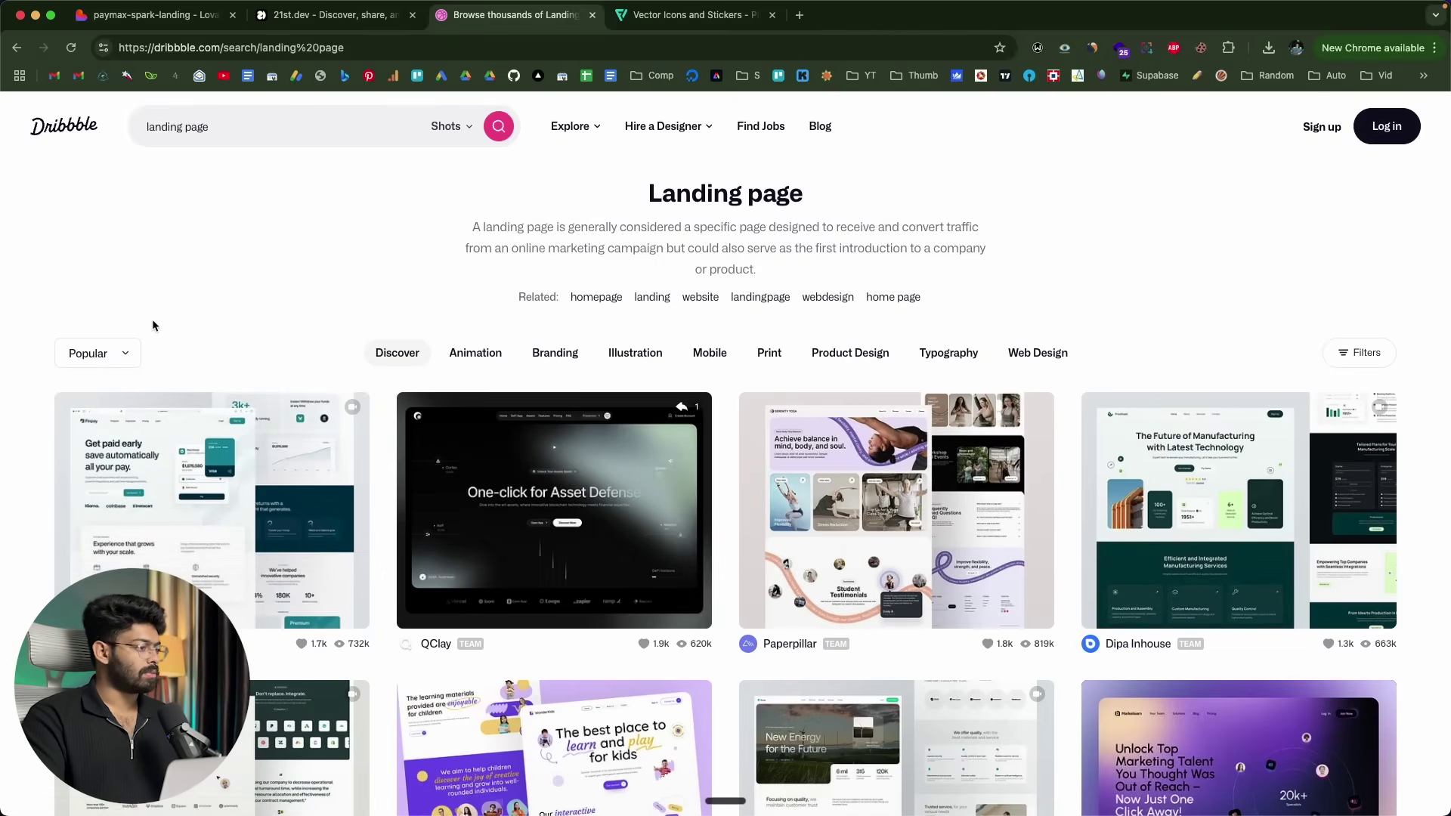
pyautogui.scroll(-5, 152, 325)
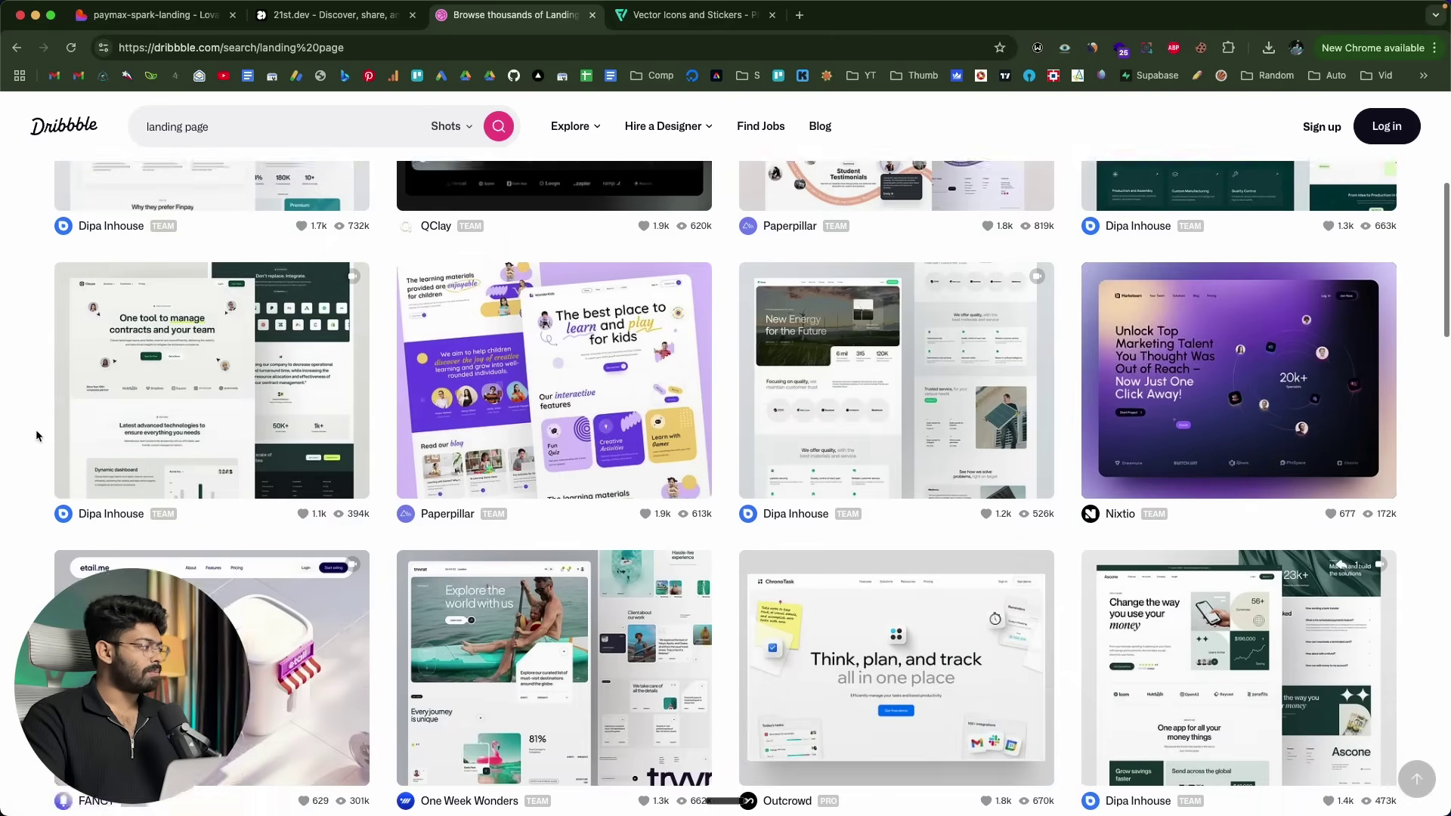
pyautogui.scroll(-12, 36, 436)
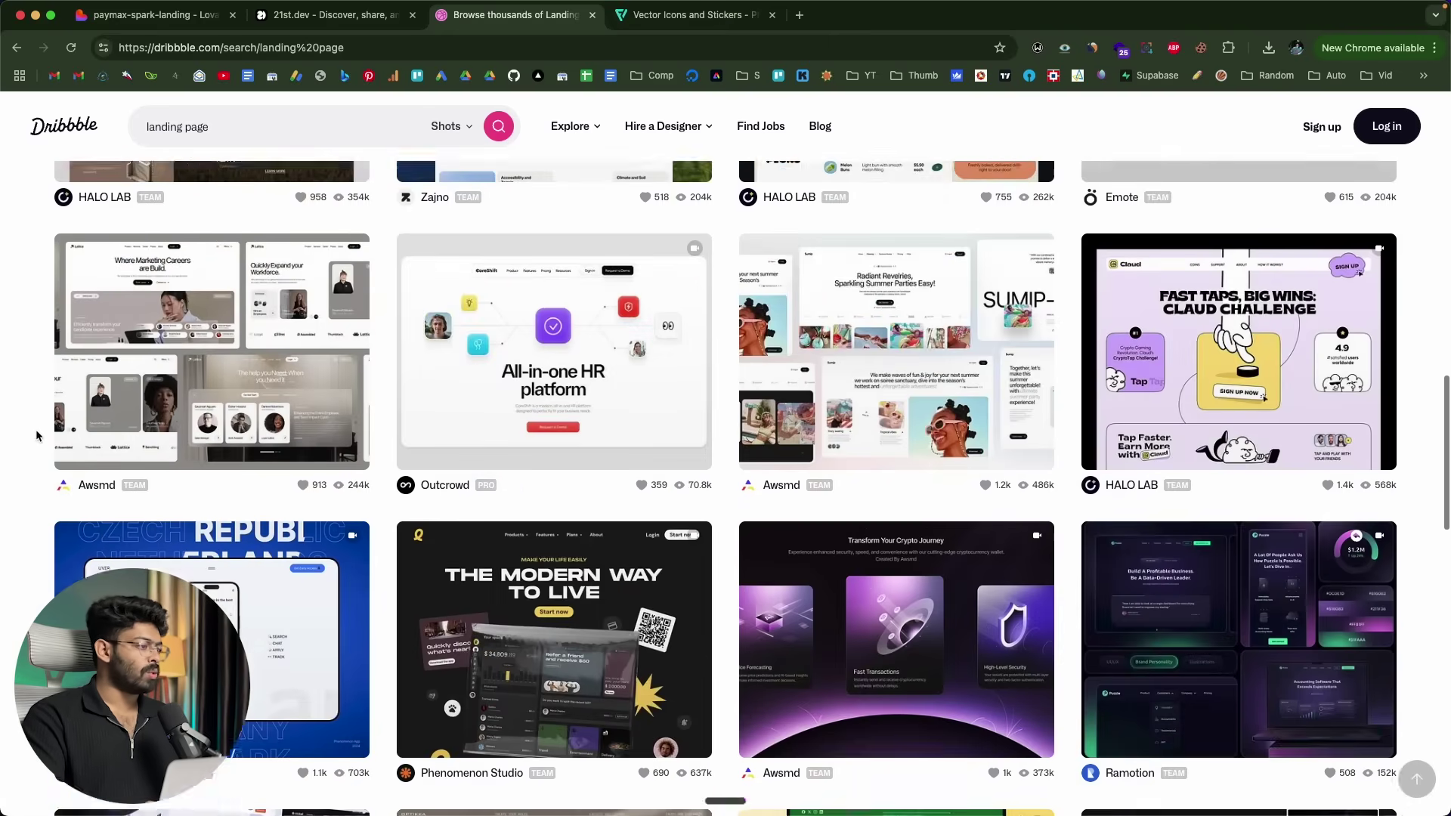
pyautogui.scroll(-10, 37, 436)
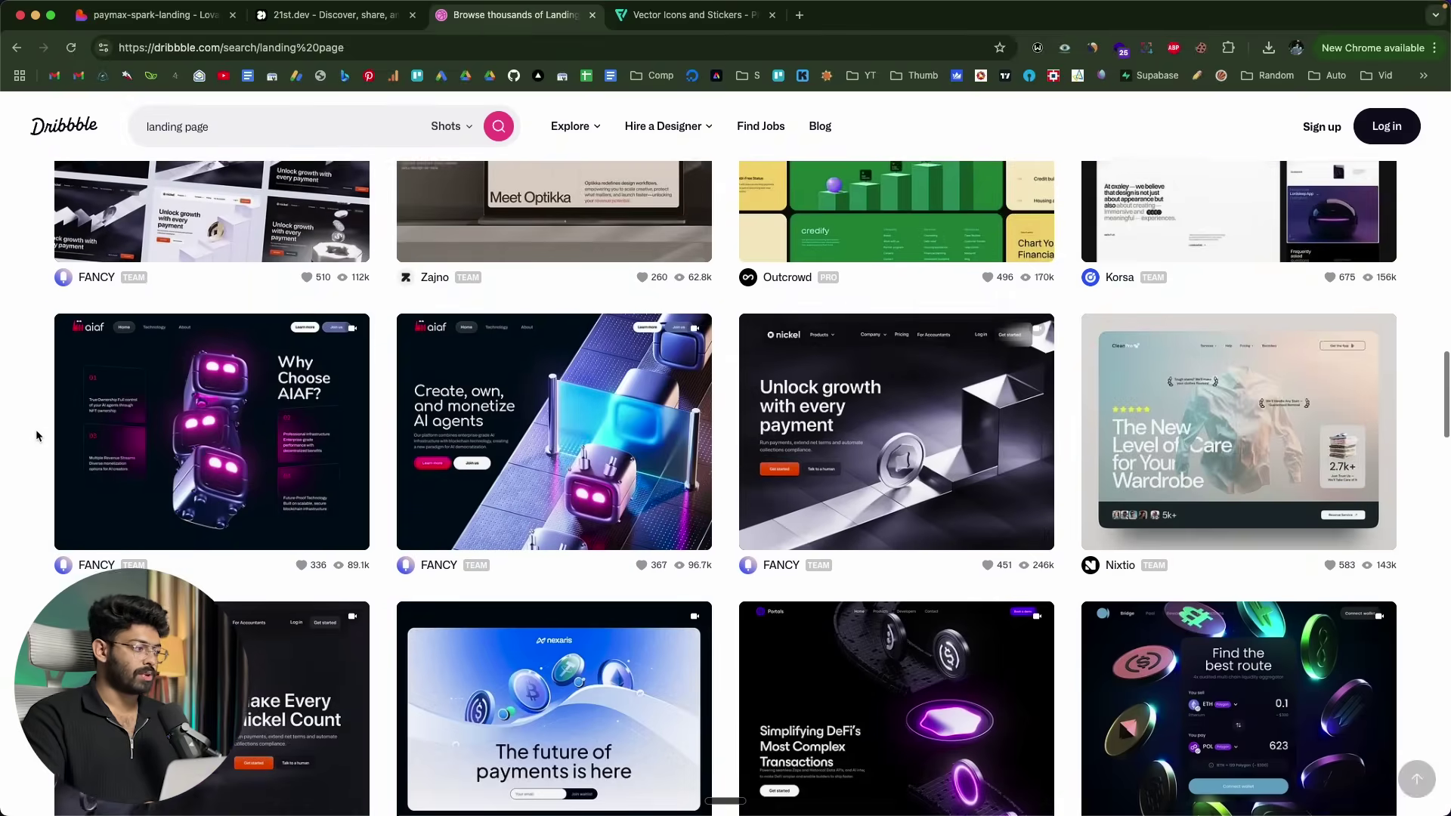
pyautogui.scroll(-4, 37, 436)
pyautogui.moveTo(1168, 423)
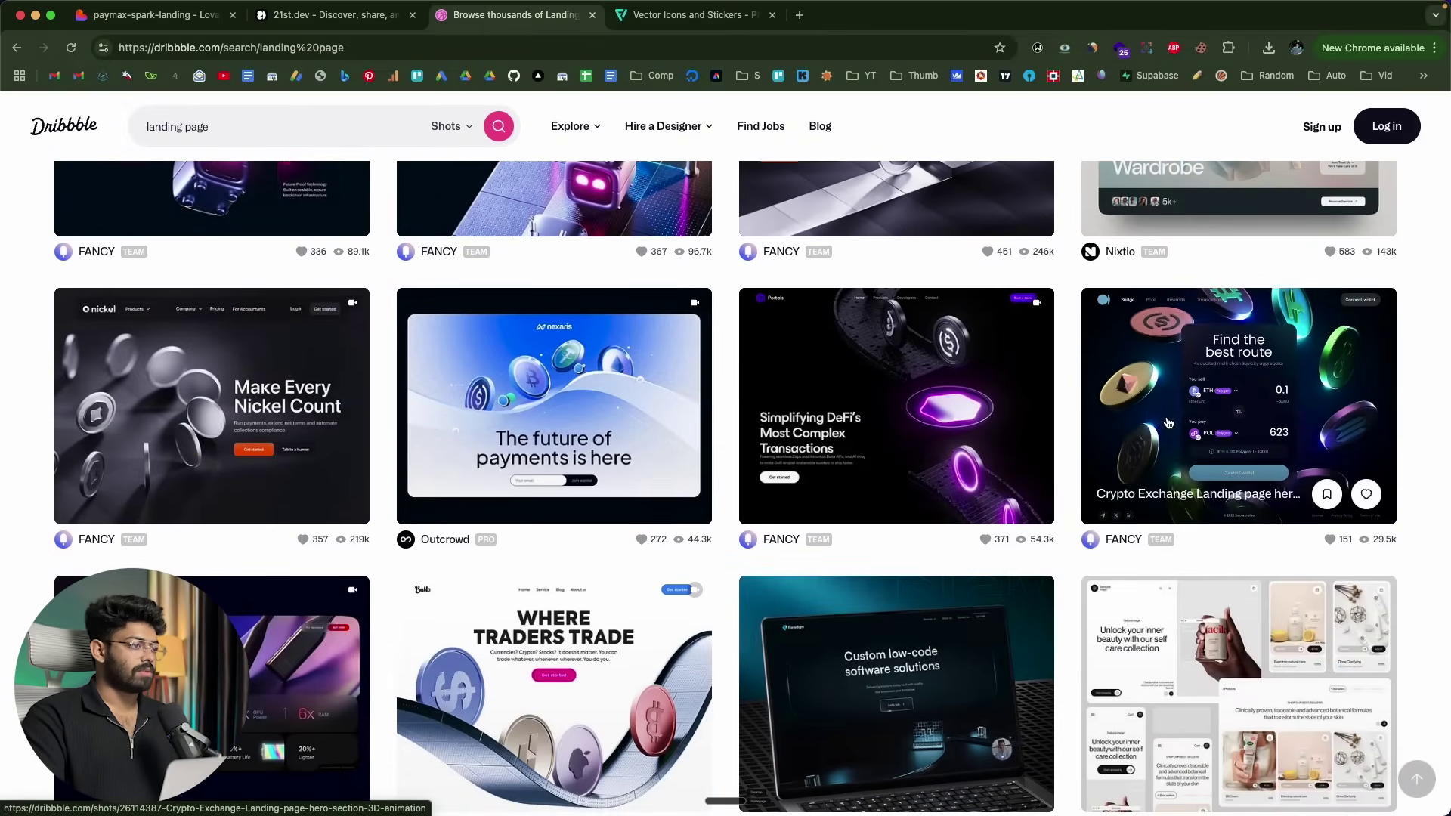
pyautogui.scroll(-3, 1232, 295)
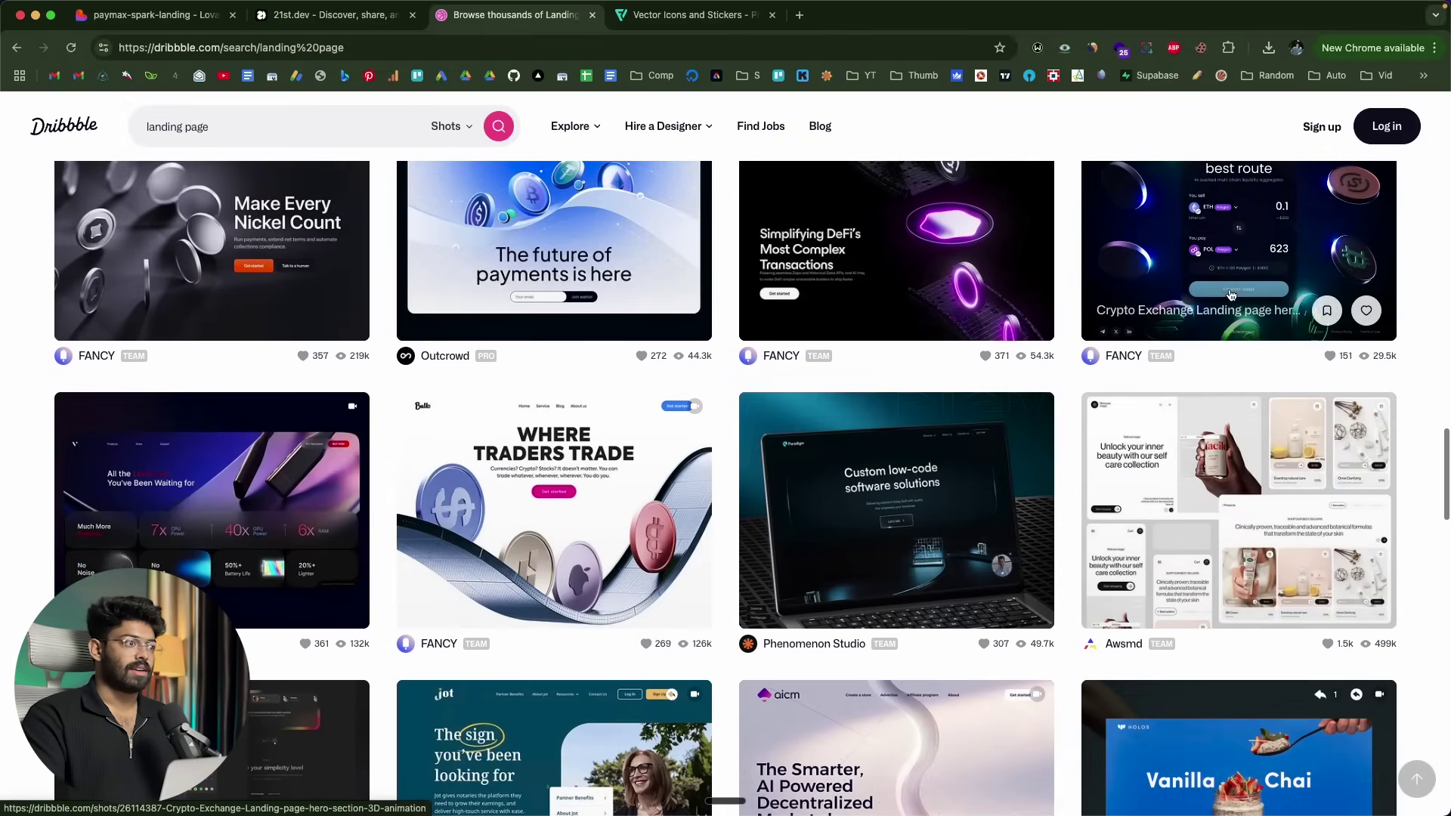
# View the Crypto Exchange hero shot and close it, then open the Skin Care - Landing Page shot and look through its design.
pyautogui.click(1231, 294)
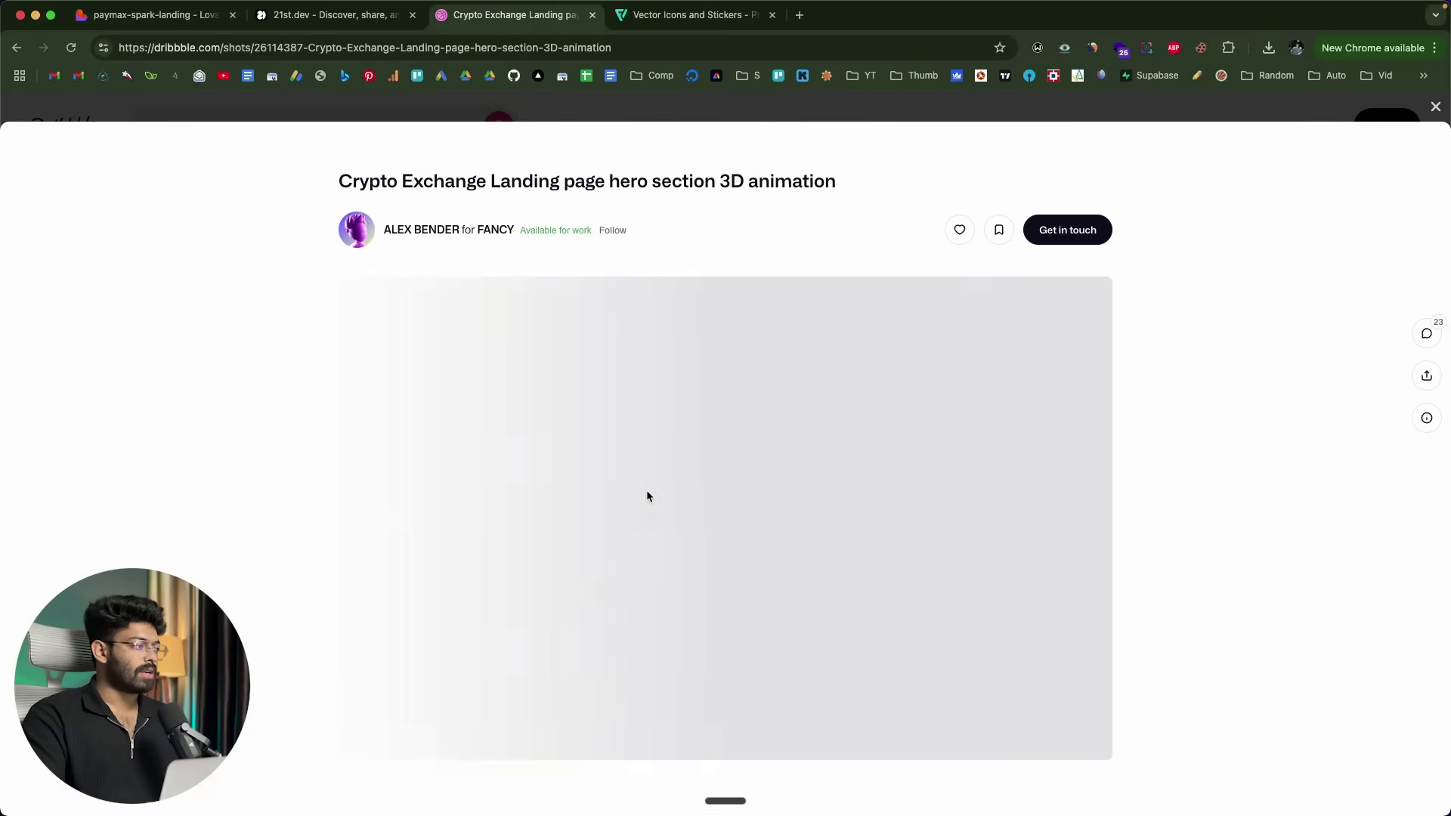
pyautogui.click(1432, 113)
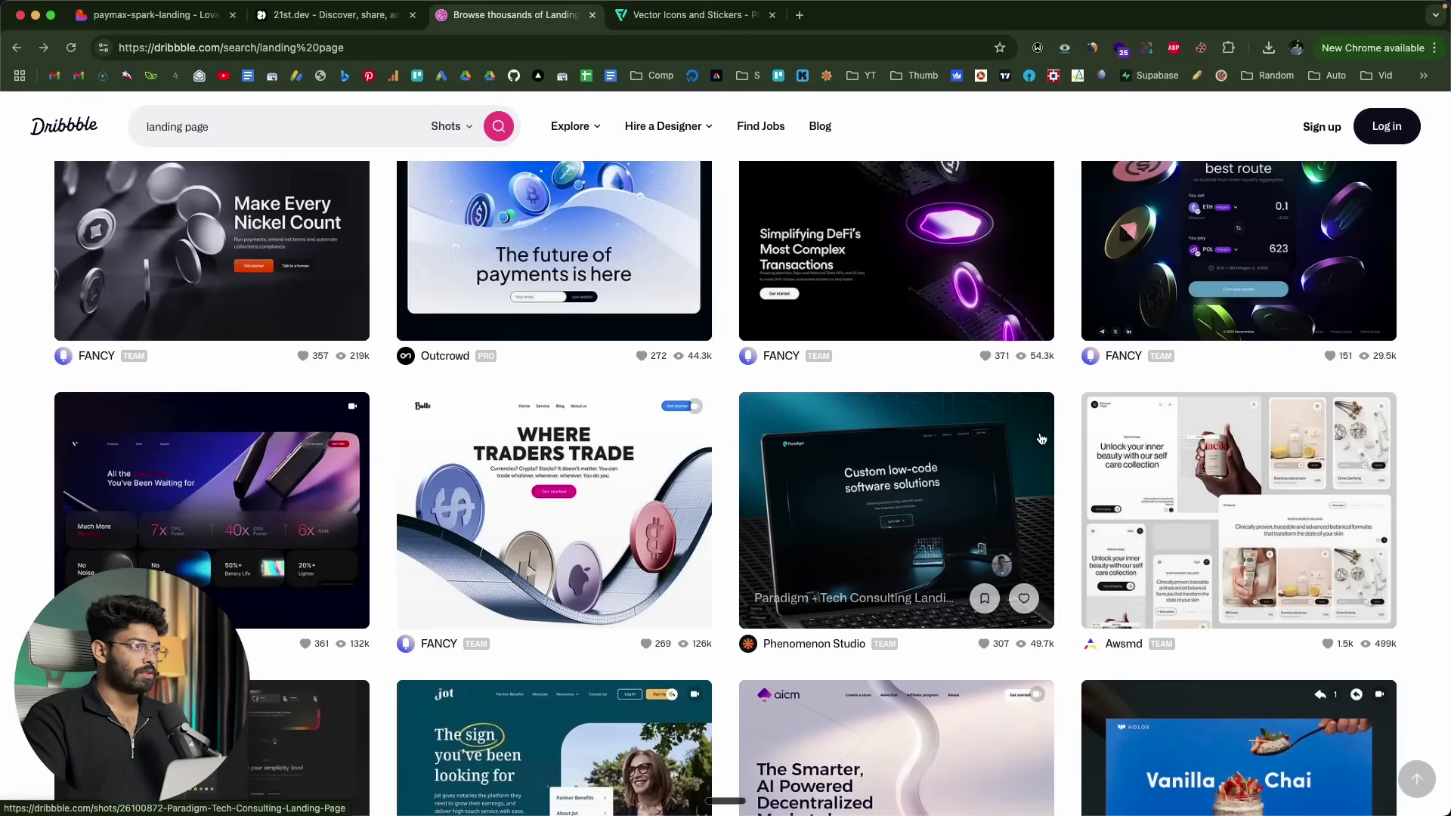
pyautogui.scroll(-2, 1285, 453)
pyautogui.click(508, 518)
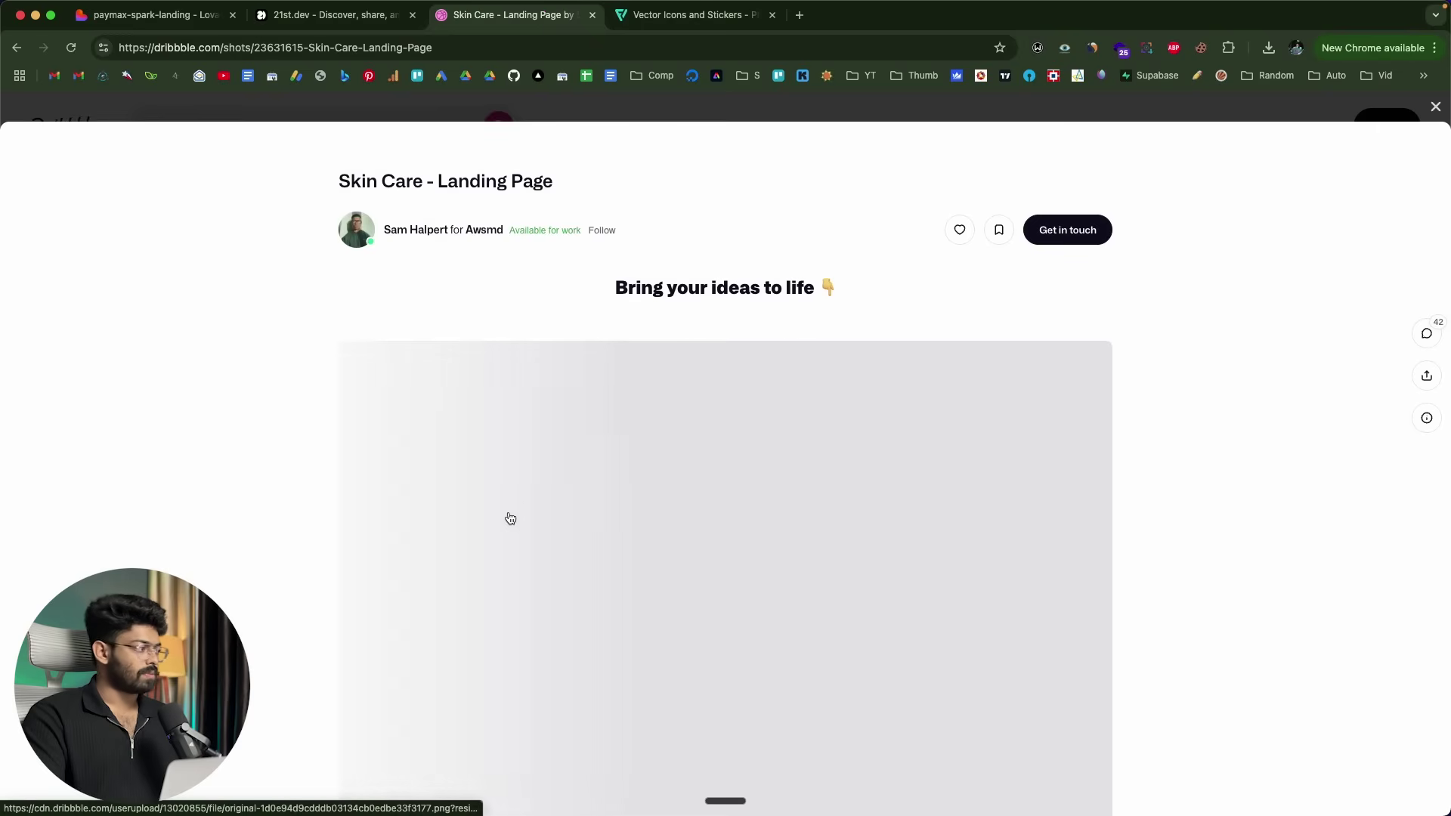
pyautogui.scroll(-10, 752, 416)
pyautogui.scroll(10, 754, 415)
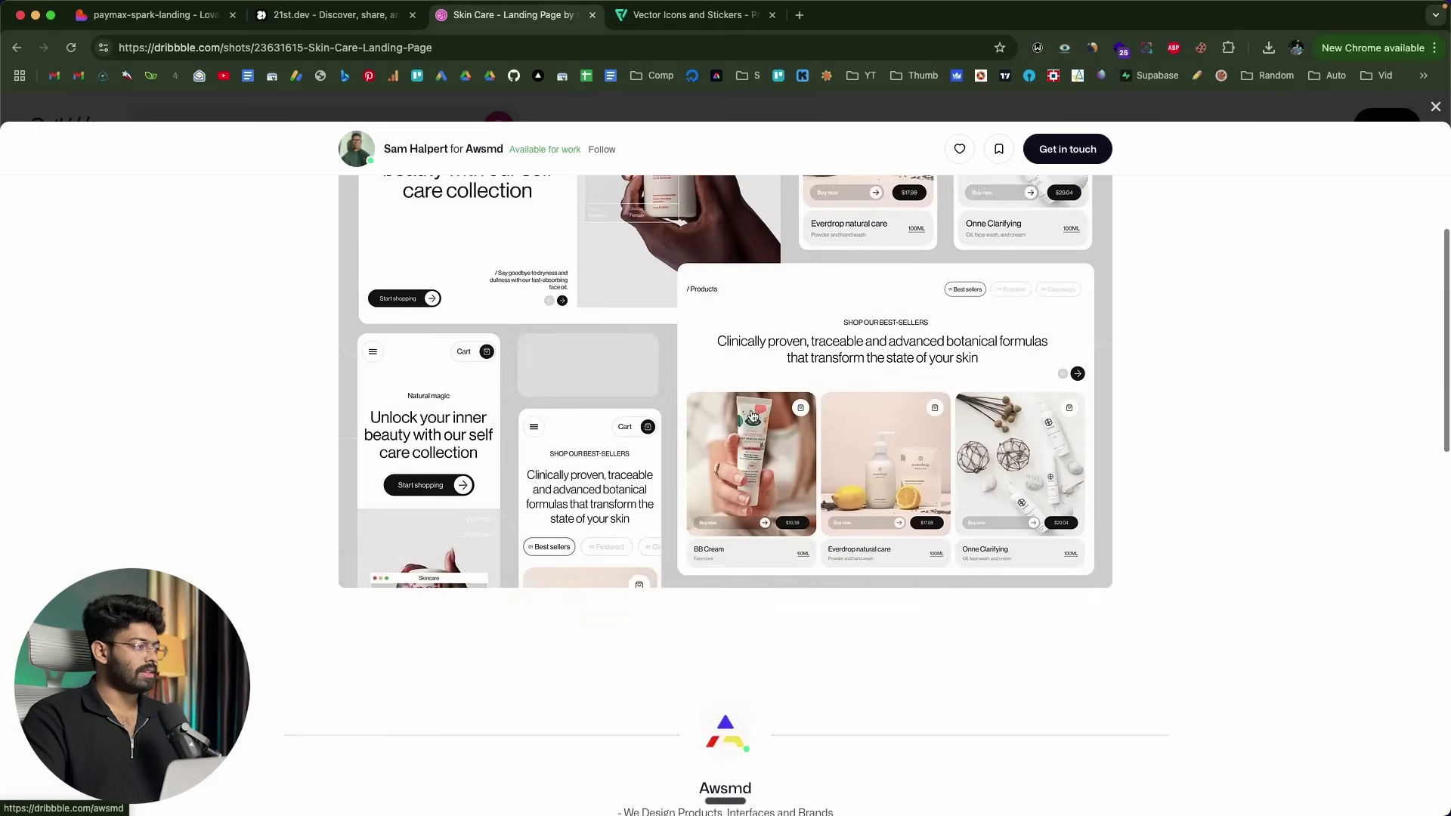
pyautogui.rightClick(726, 510)
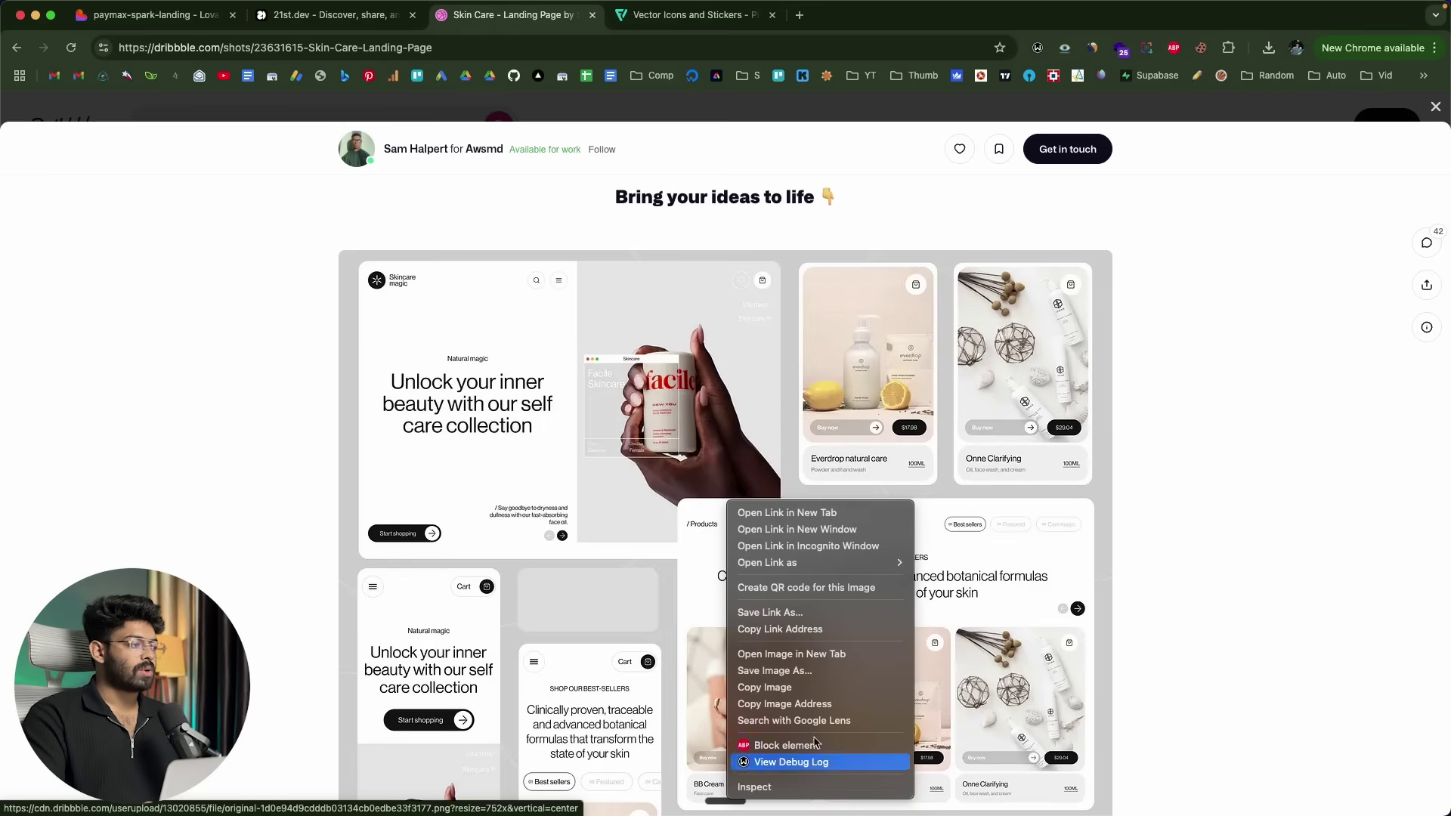
pyautogui.click(1245, 250)
# Return to Lovable and review the new PayMax hero section, including its dashboard image, against the submitted demo.tsx code.
pyautogui.click(152, 15)
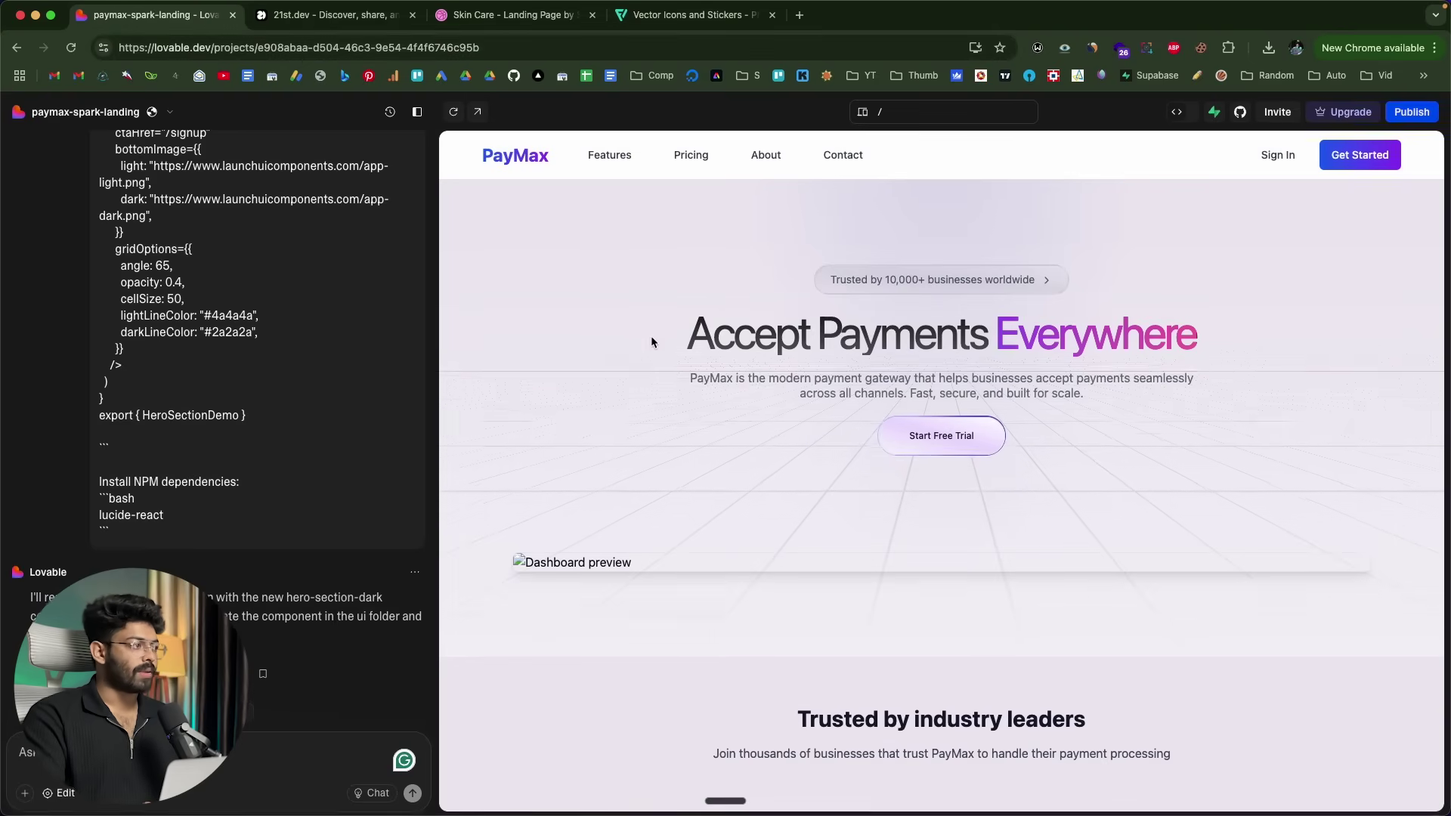
pyautogui.scroll(-8, 651, 335)
pyautogui.scroll(8, 651, 336)
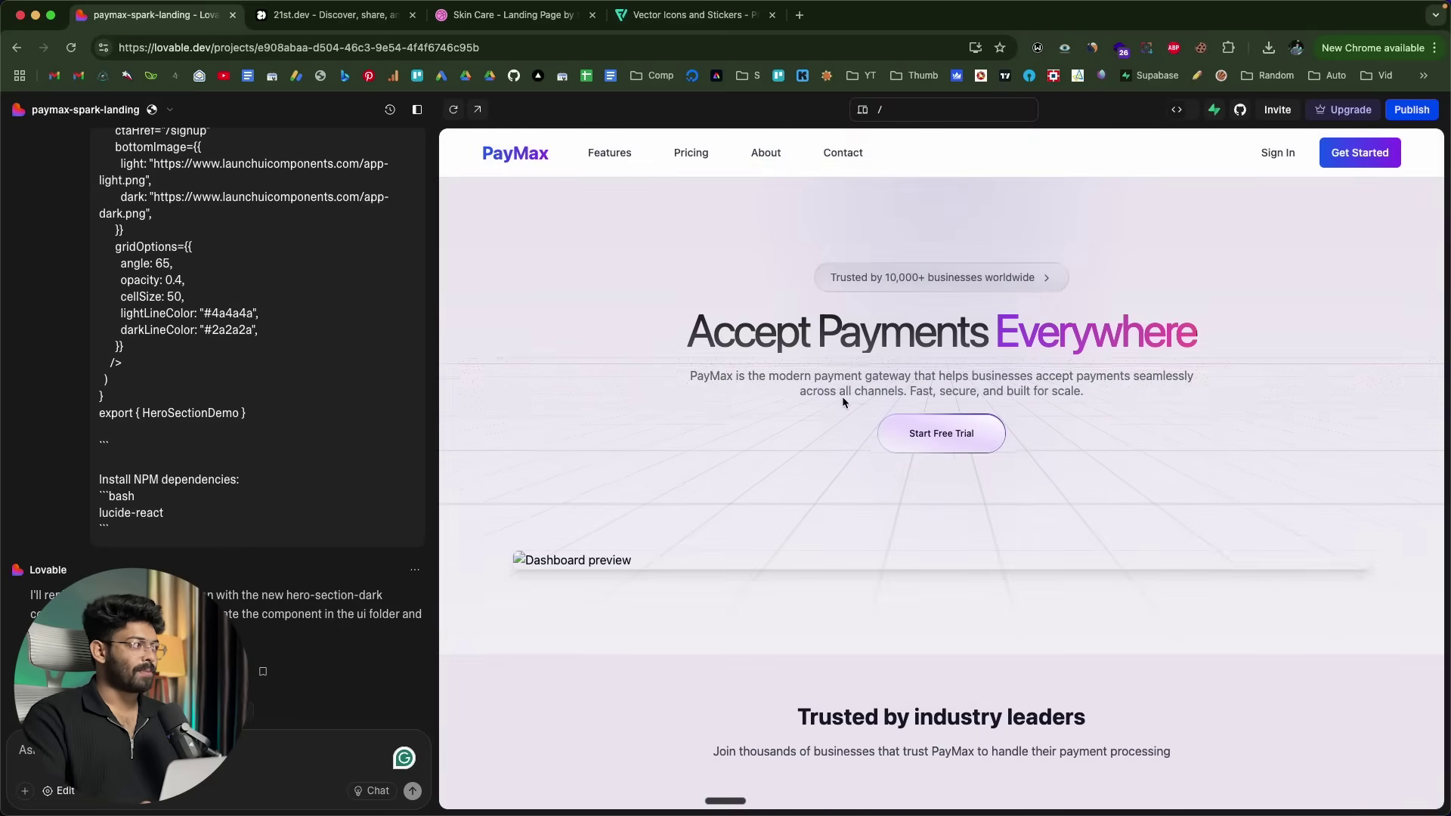
pyautogui.scroll(4, 257, 366)
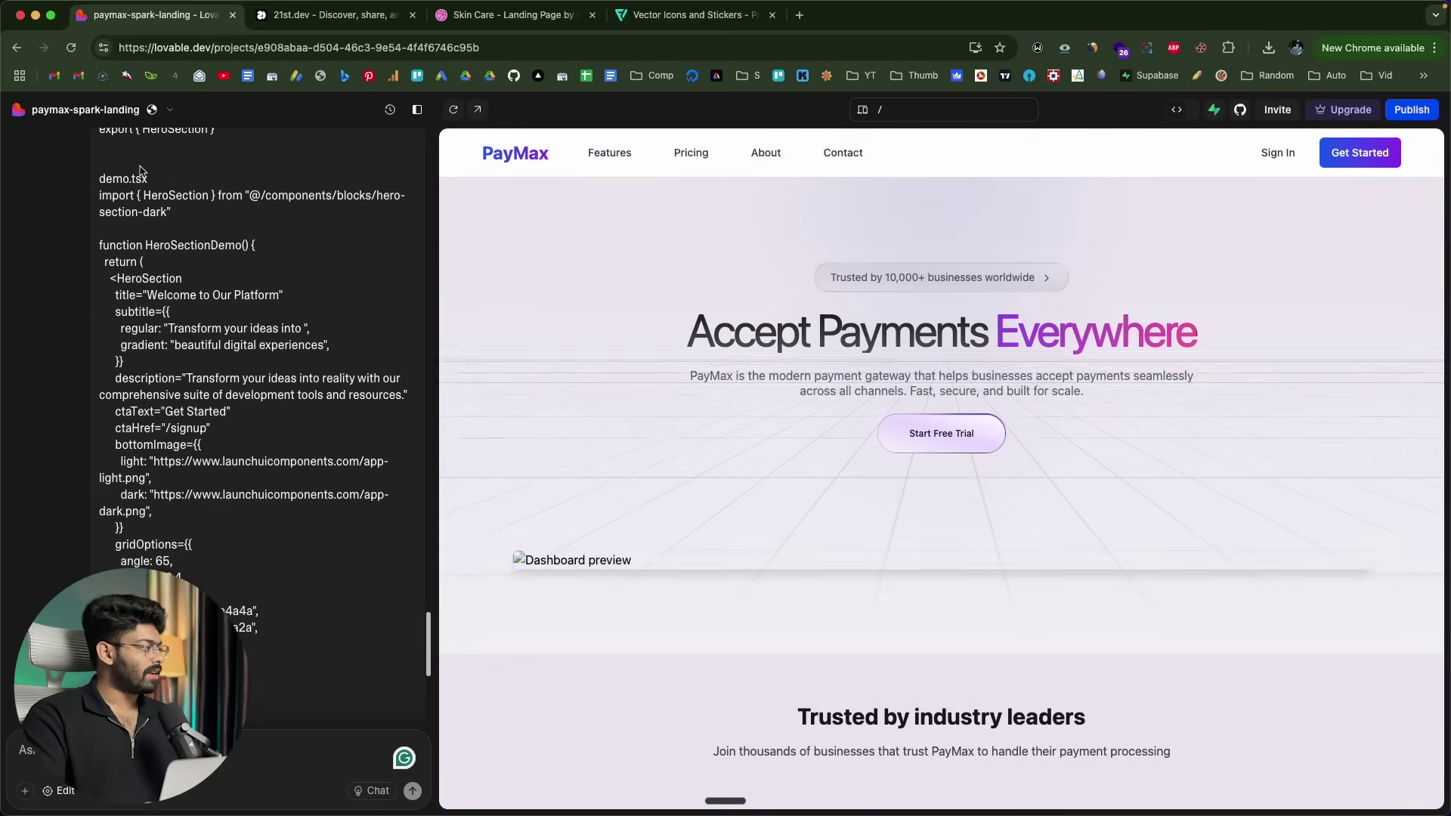
pyautogui.moveTo(99, 175); pyautogui.dragTo(211, 430)
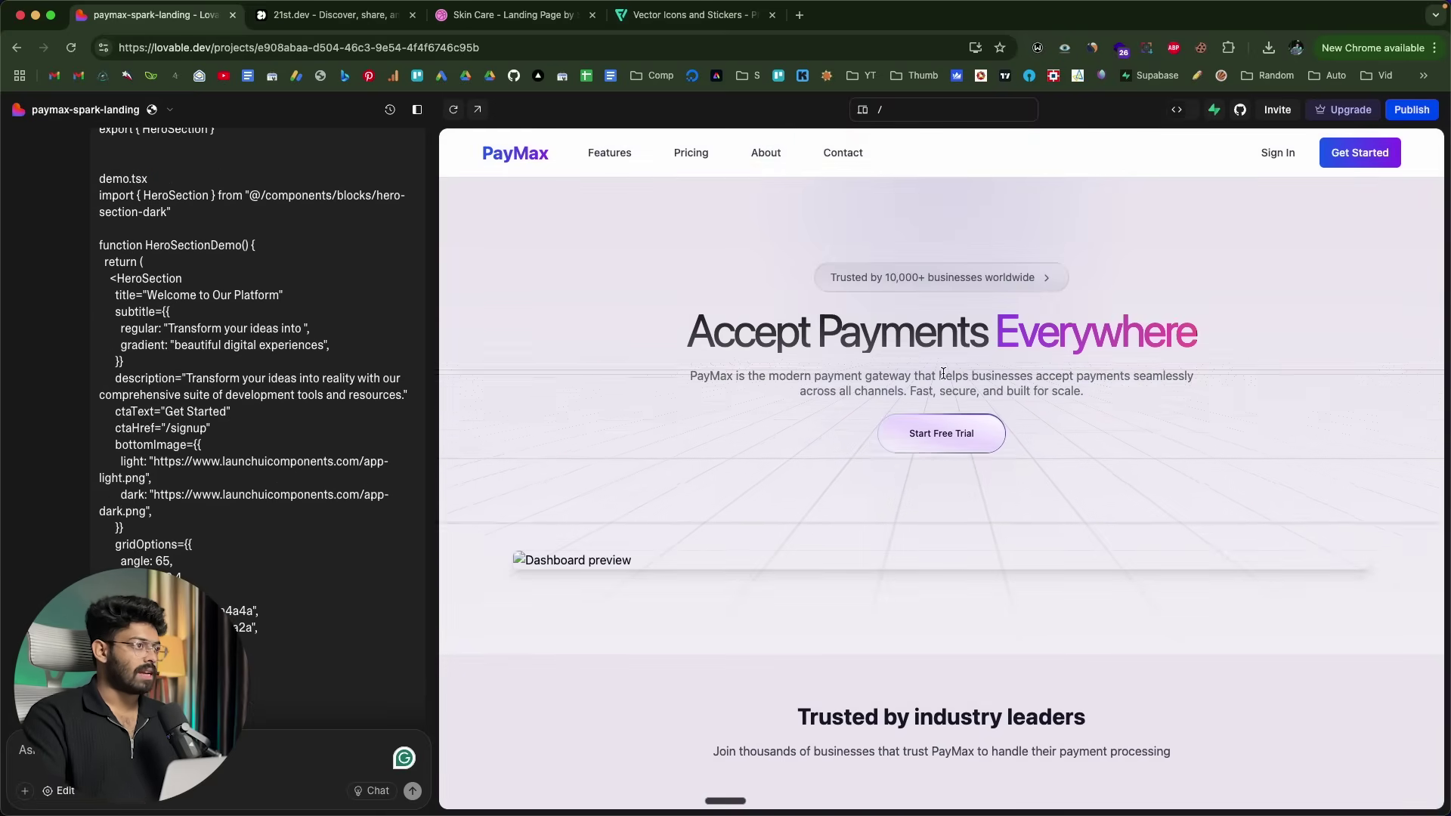
pyautogui.scroll(-3, 623, 474)
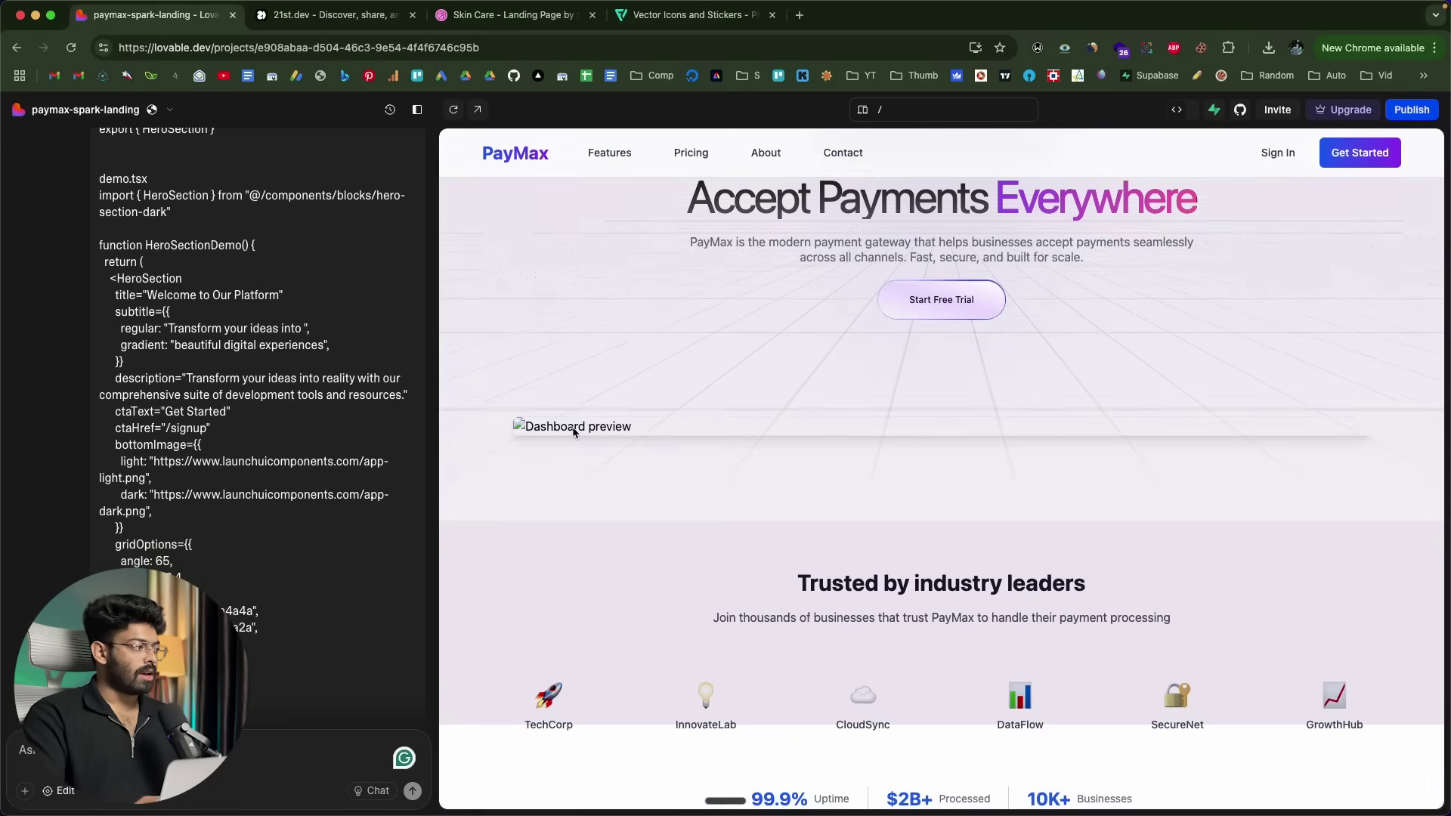
pyautogui.scroll(3, 576, 431)
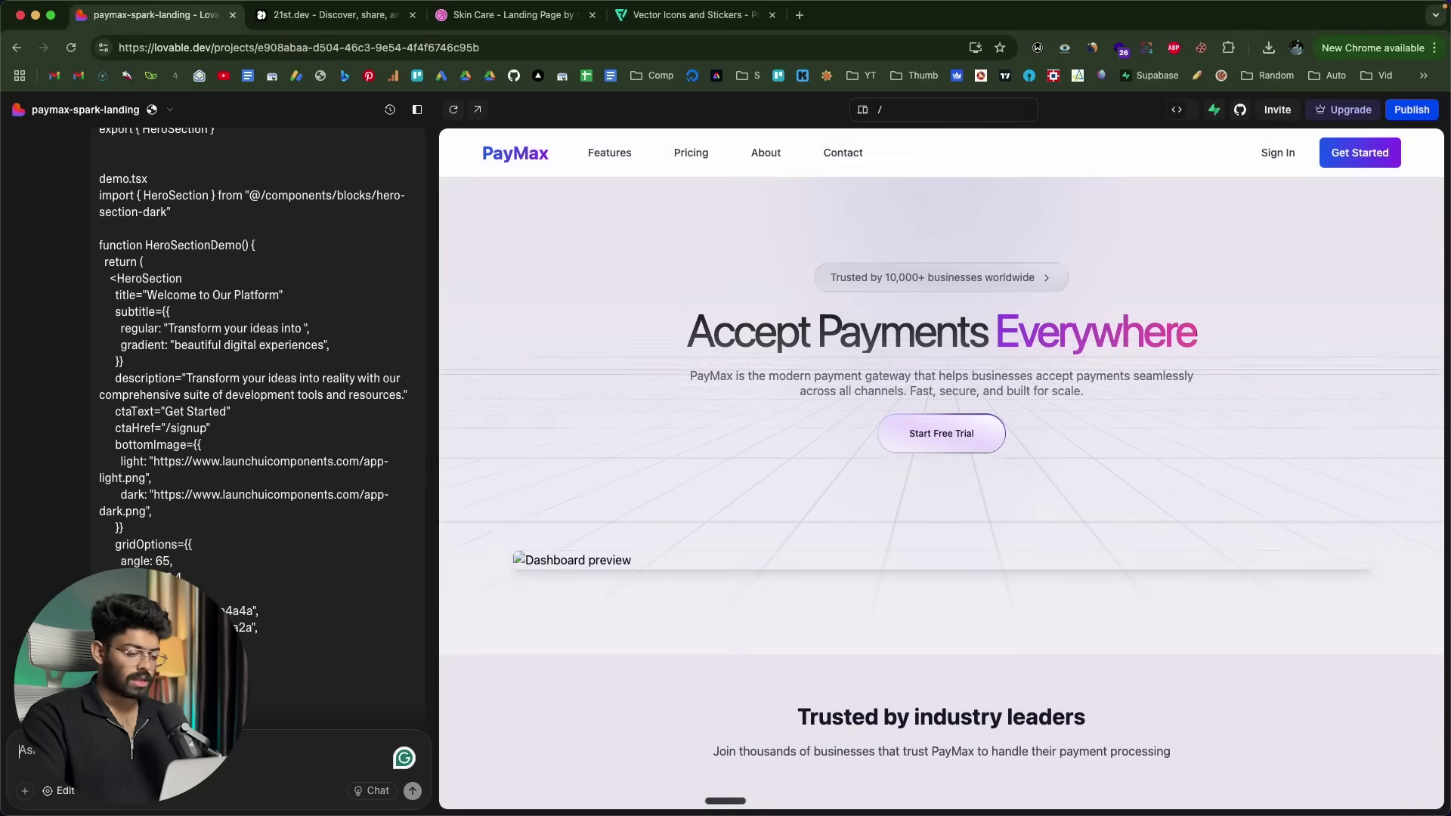
# Attach dashboard.png to the Lovable chat and ask it to replace the broken hero section image with the attached one.
pyautogui.moveTo(831, 454); pyautogui.dragTo(244, 759)
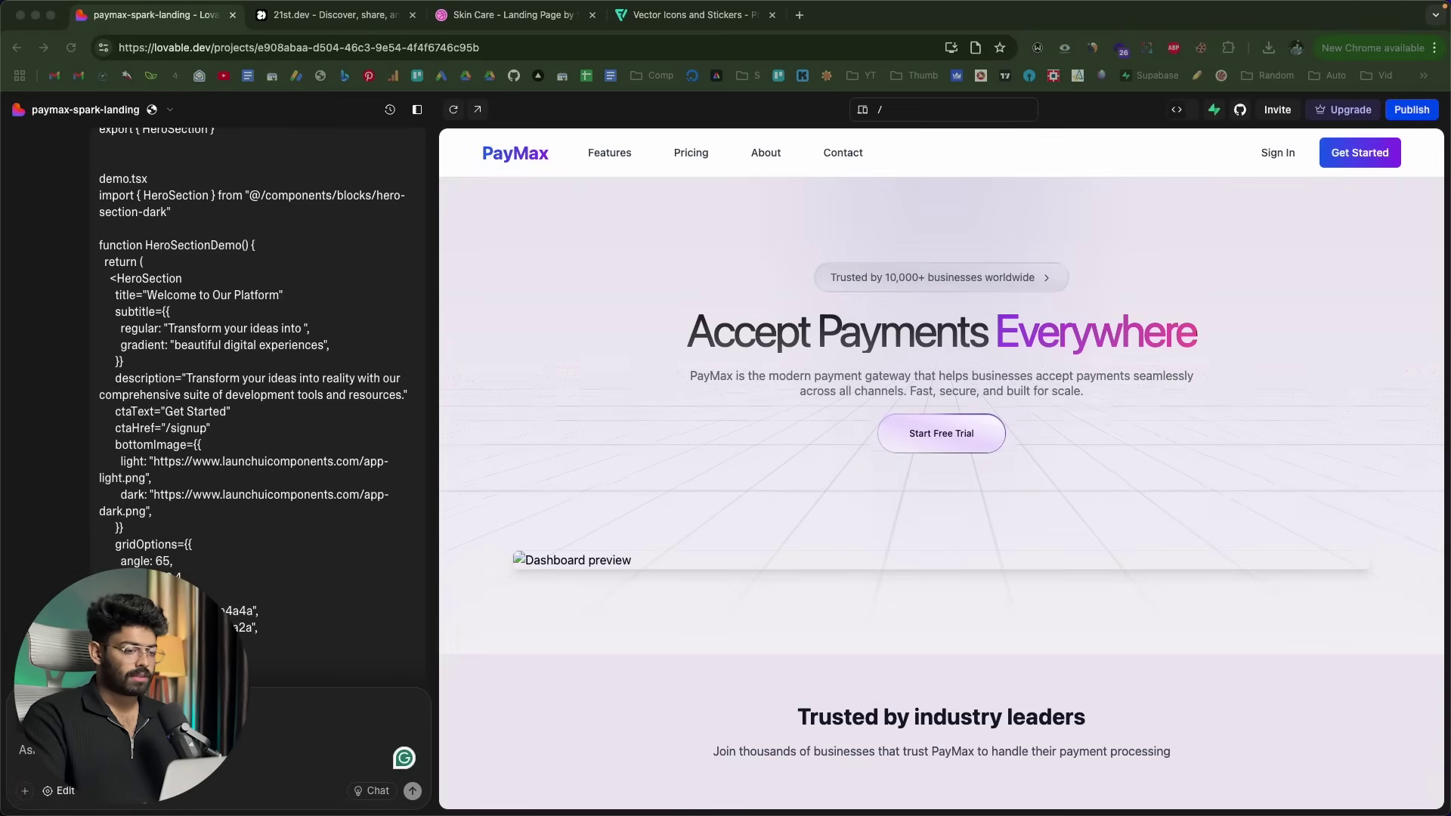
pyautogui.press('space')
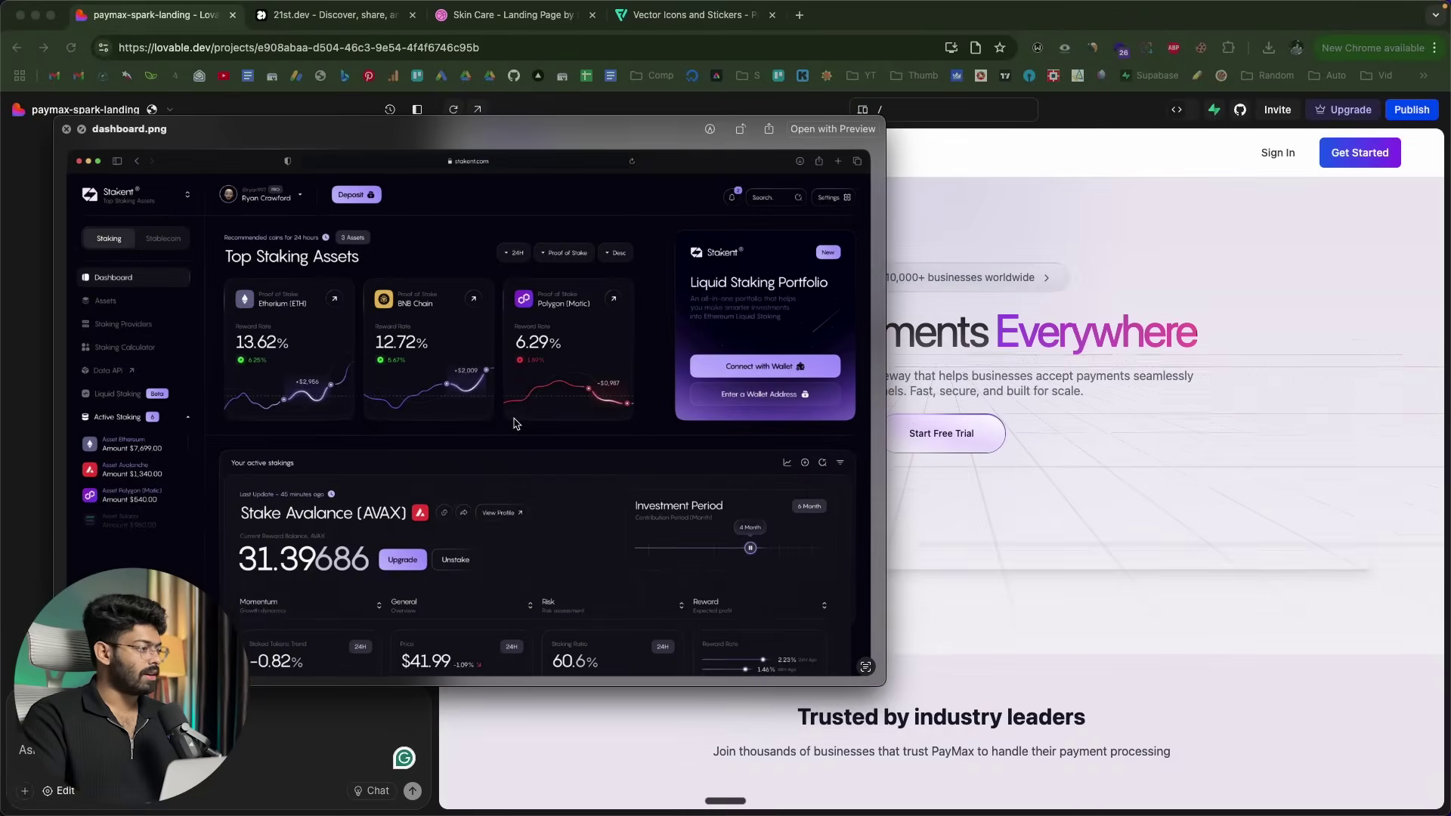
pyautogui.press('space')
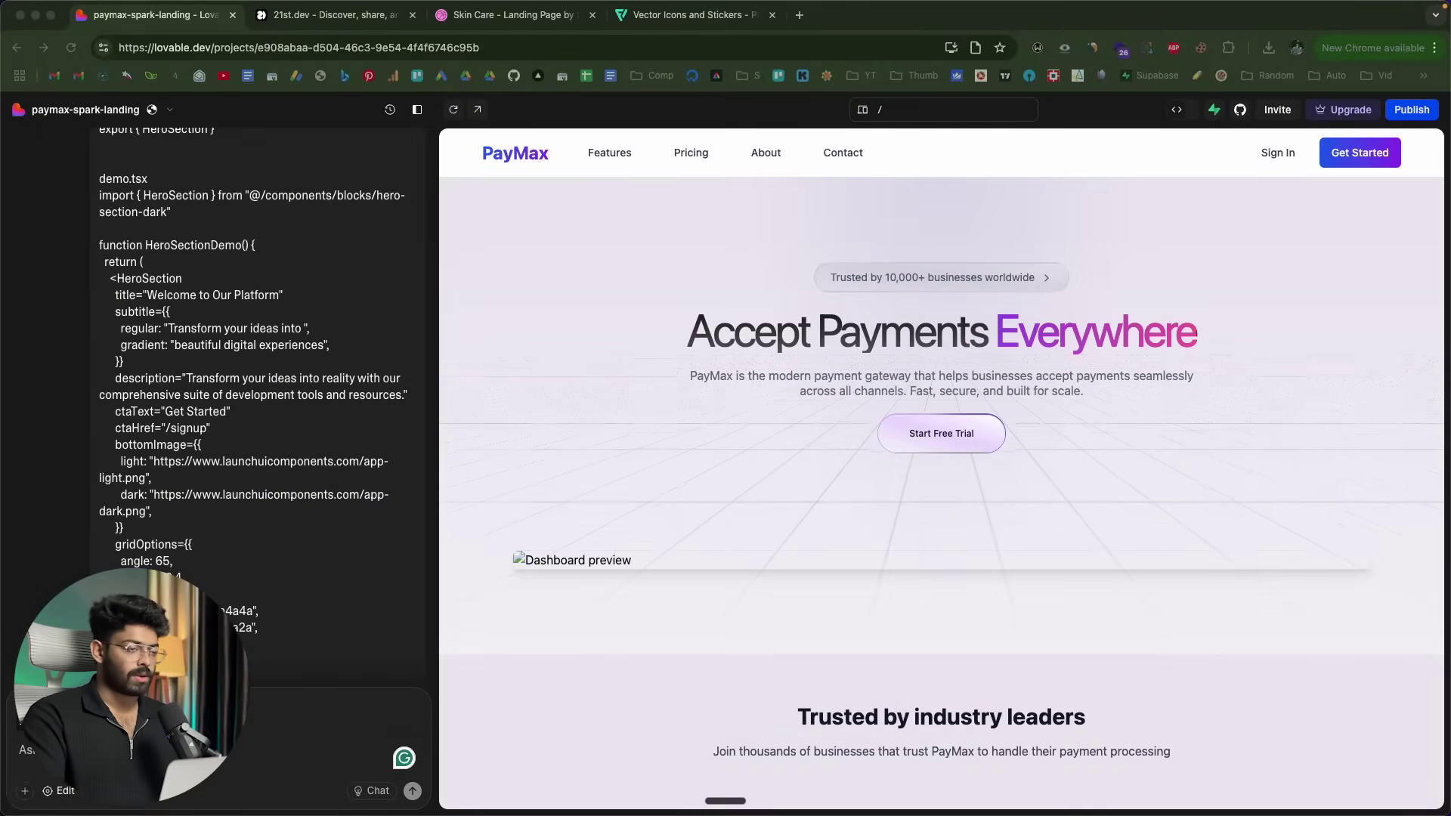
pyautogui.press('super+Tab')
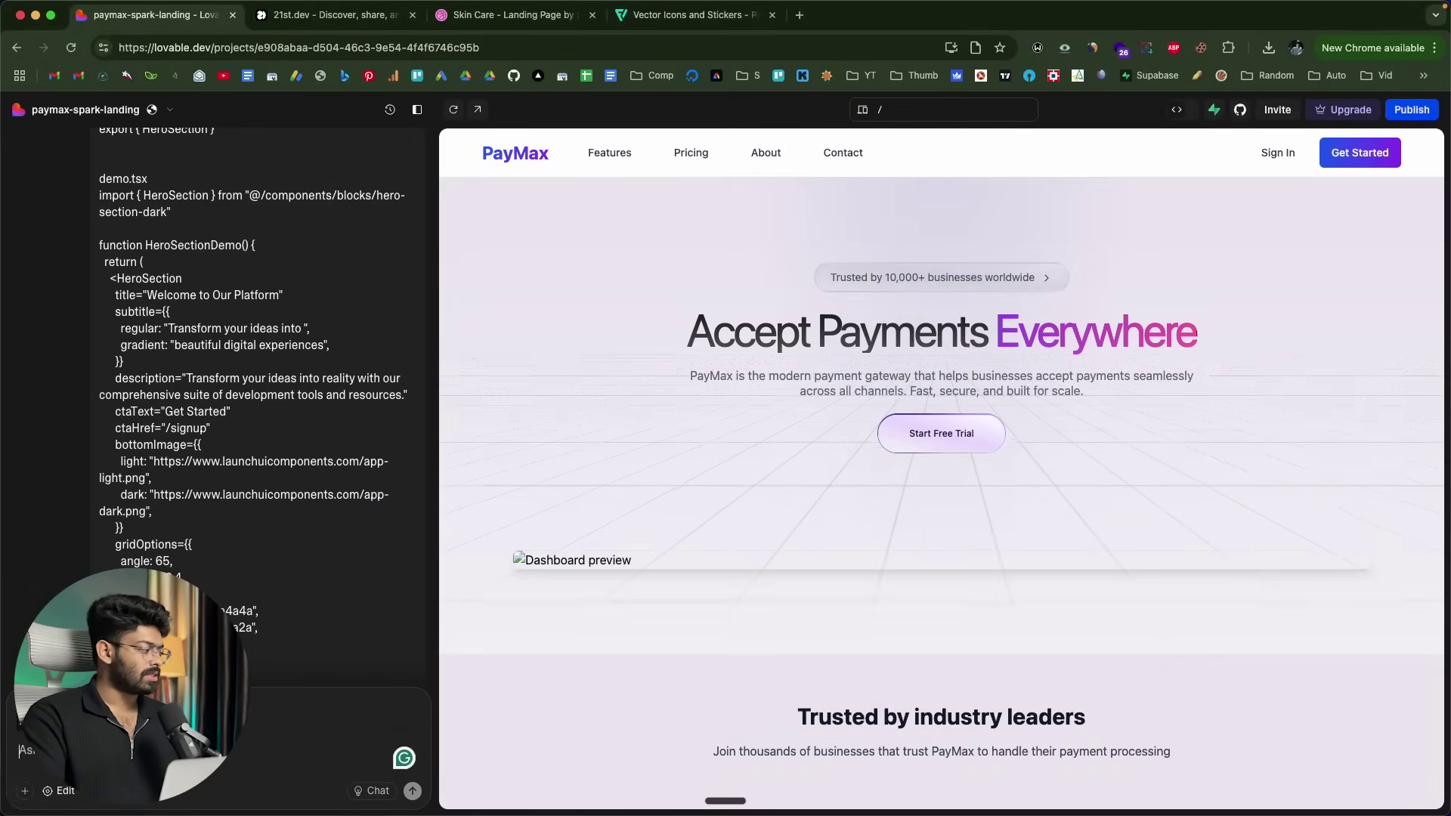
pyautogui.click(521, 15)
pyautogui.click(155, 15)
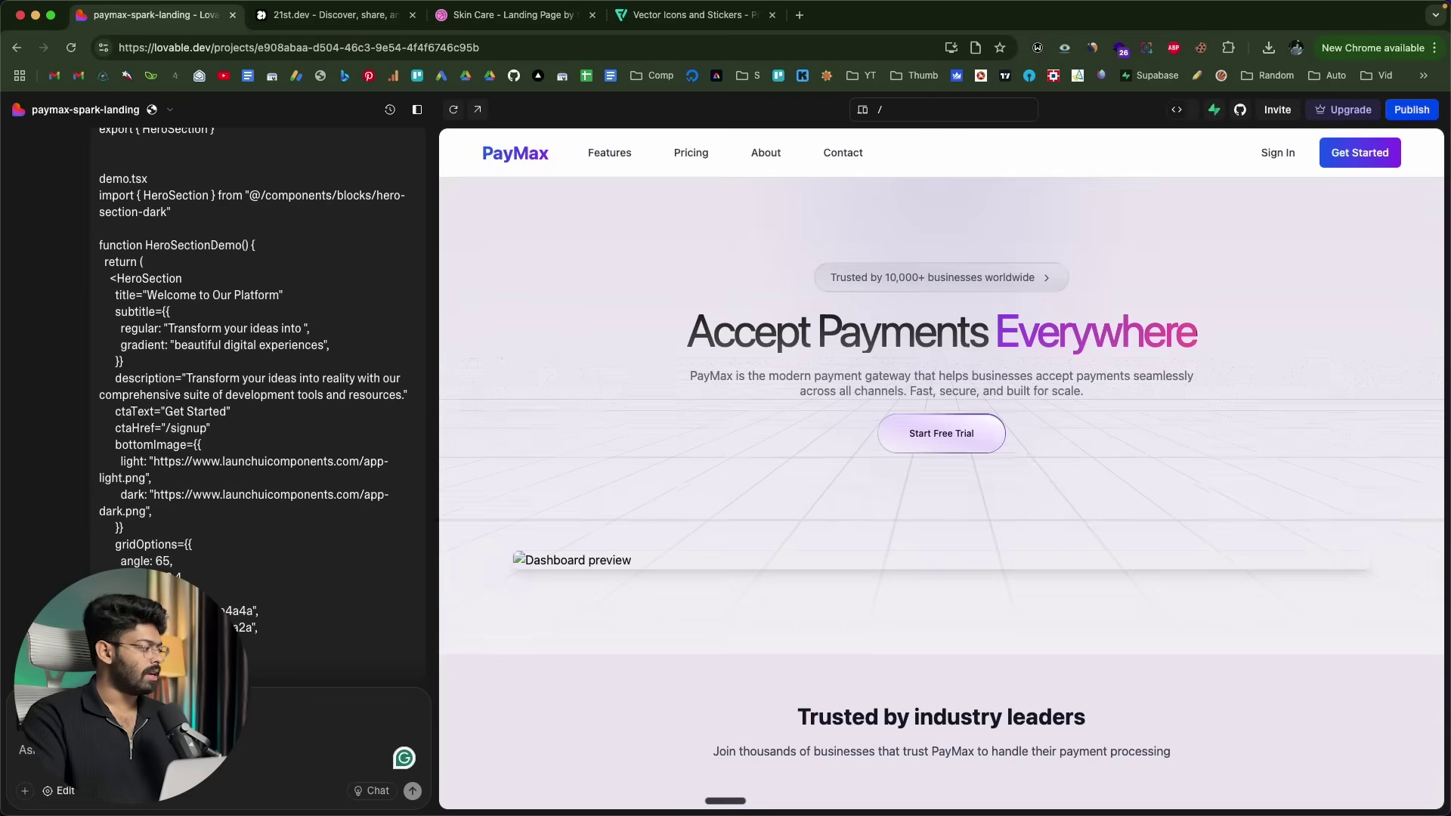
pyautogui.press('fn')
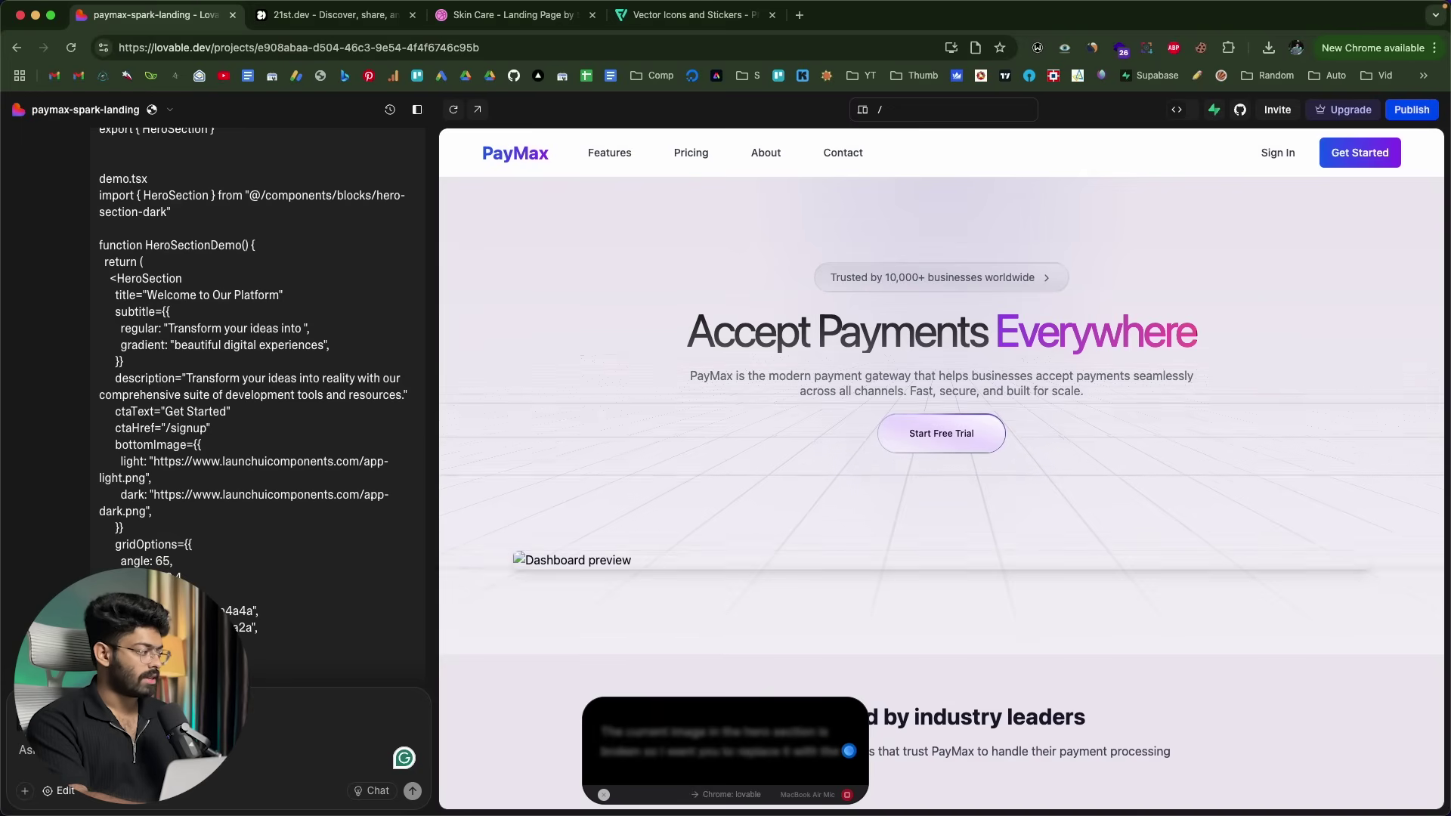
pyautogui.press('Return')
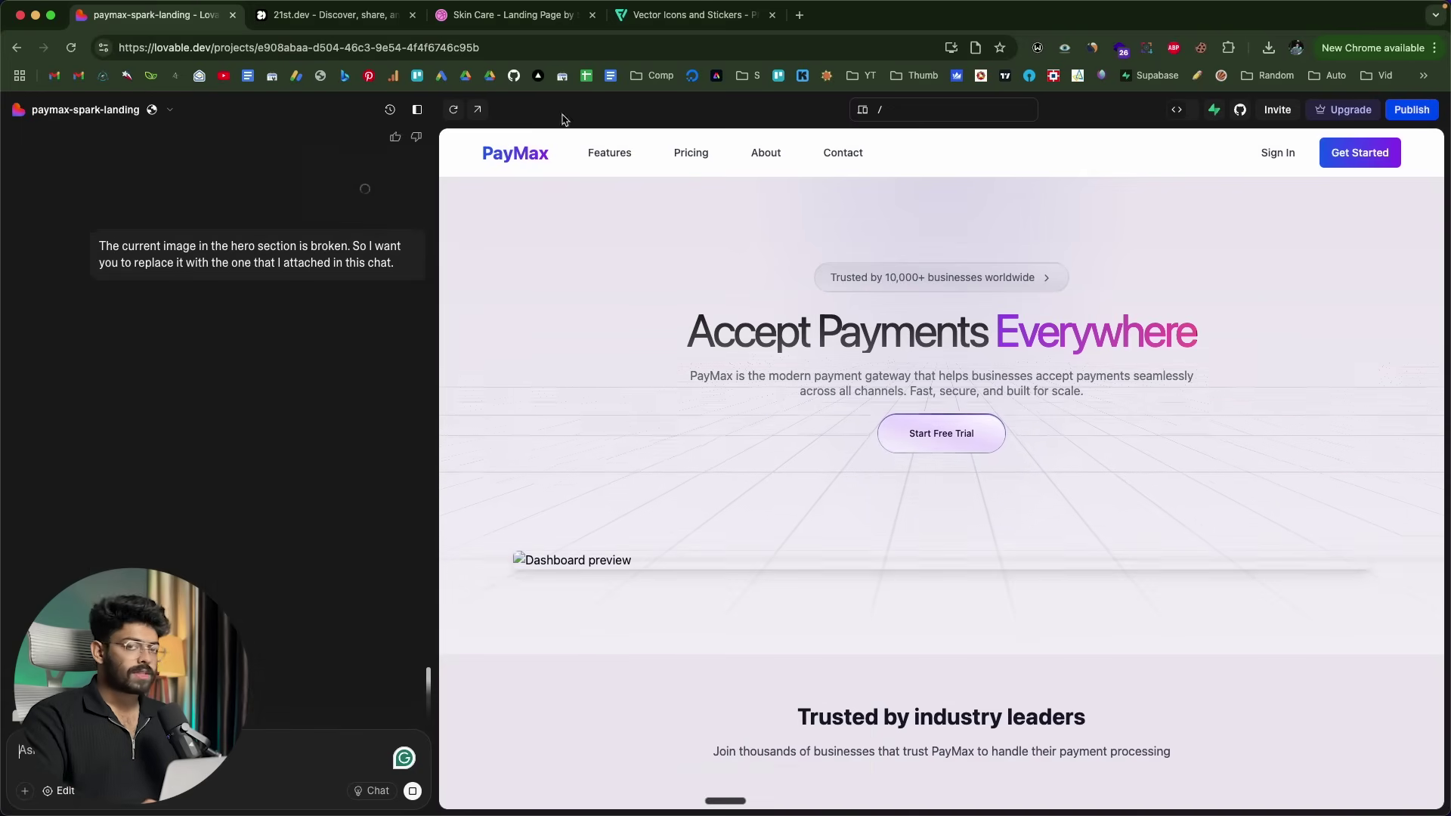
# Browse further through Dribbble's landing page designs, then return to Lovable to check the updated hero image.
pyautogui.click(514, 15)
pyautogui.click(257, 103)
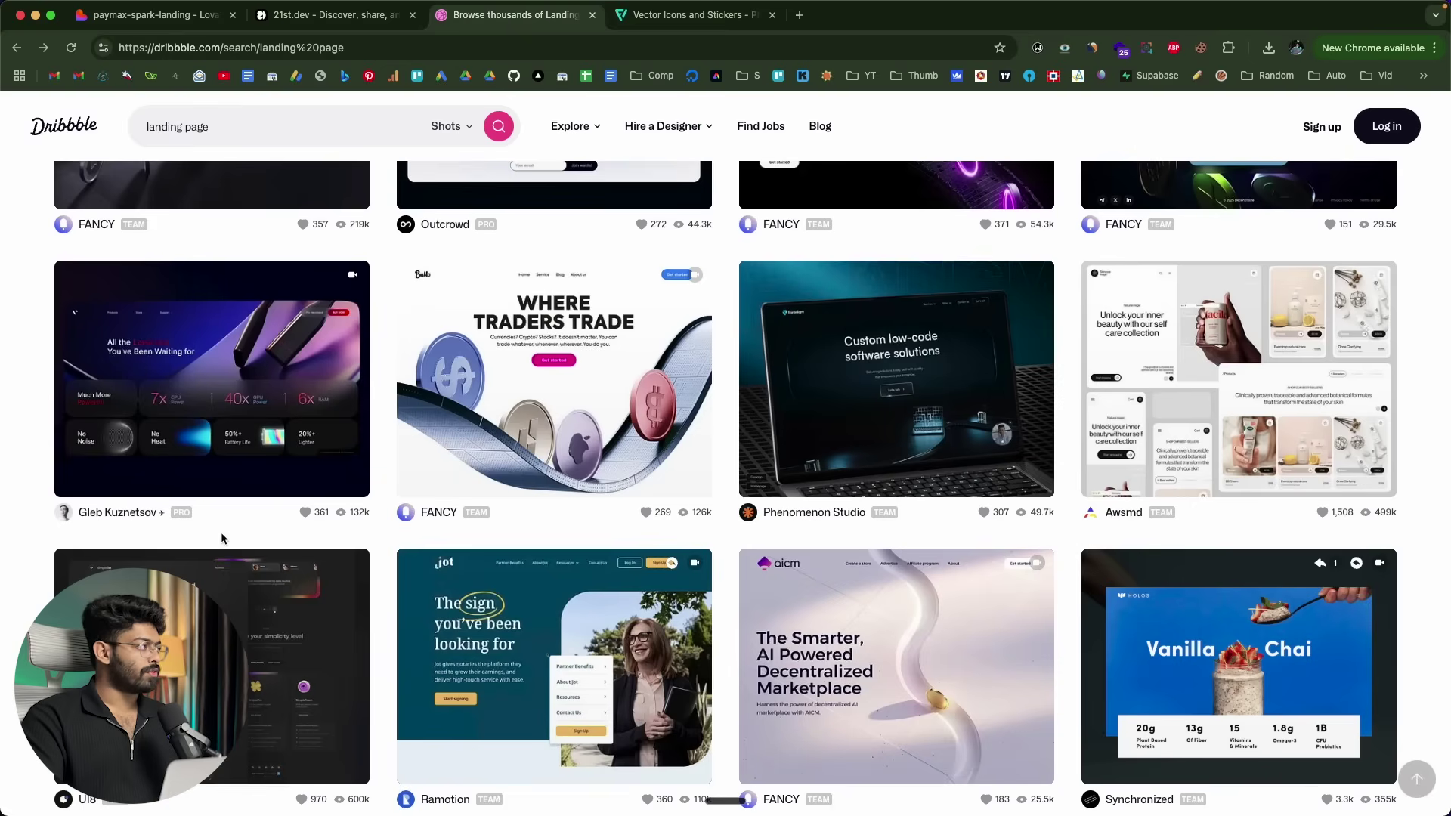
pyautogui.scroll(-14, 221, 538)
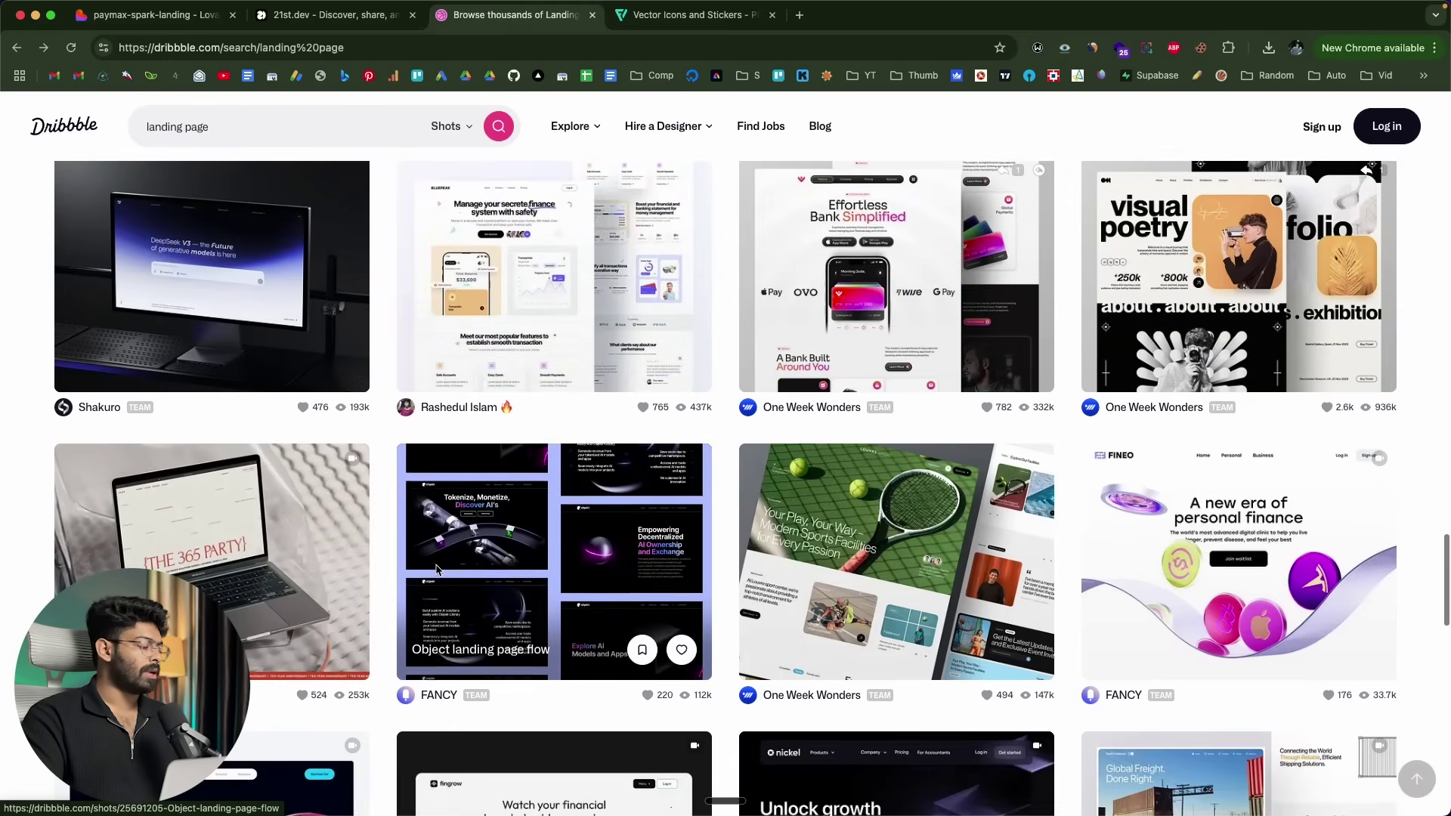
pyautogui.scroll(-8, 437, 569)
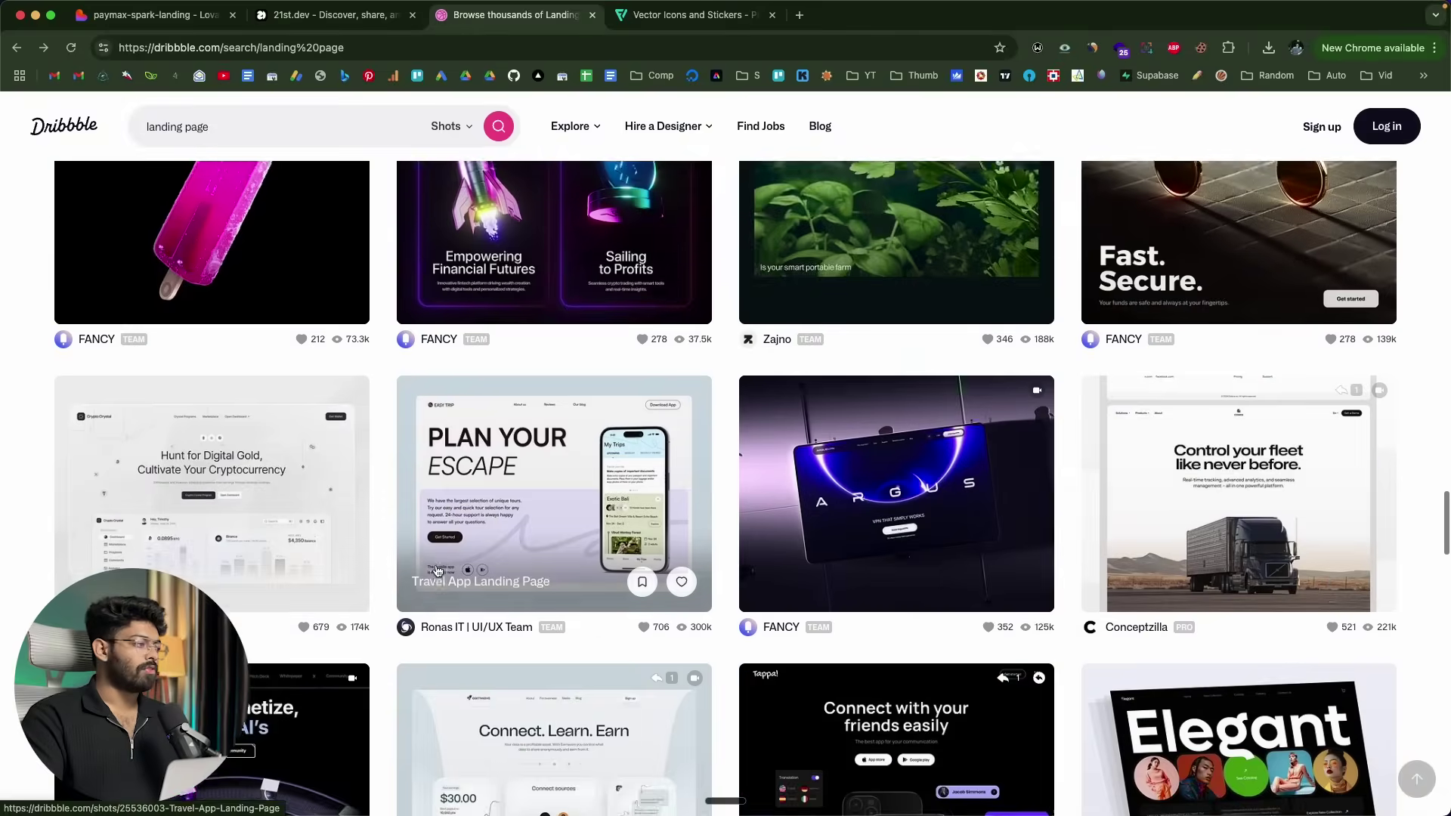
pyautogui.scroll(-6, 763, 432)
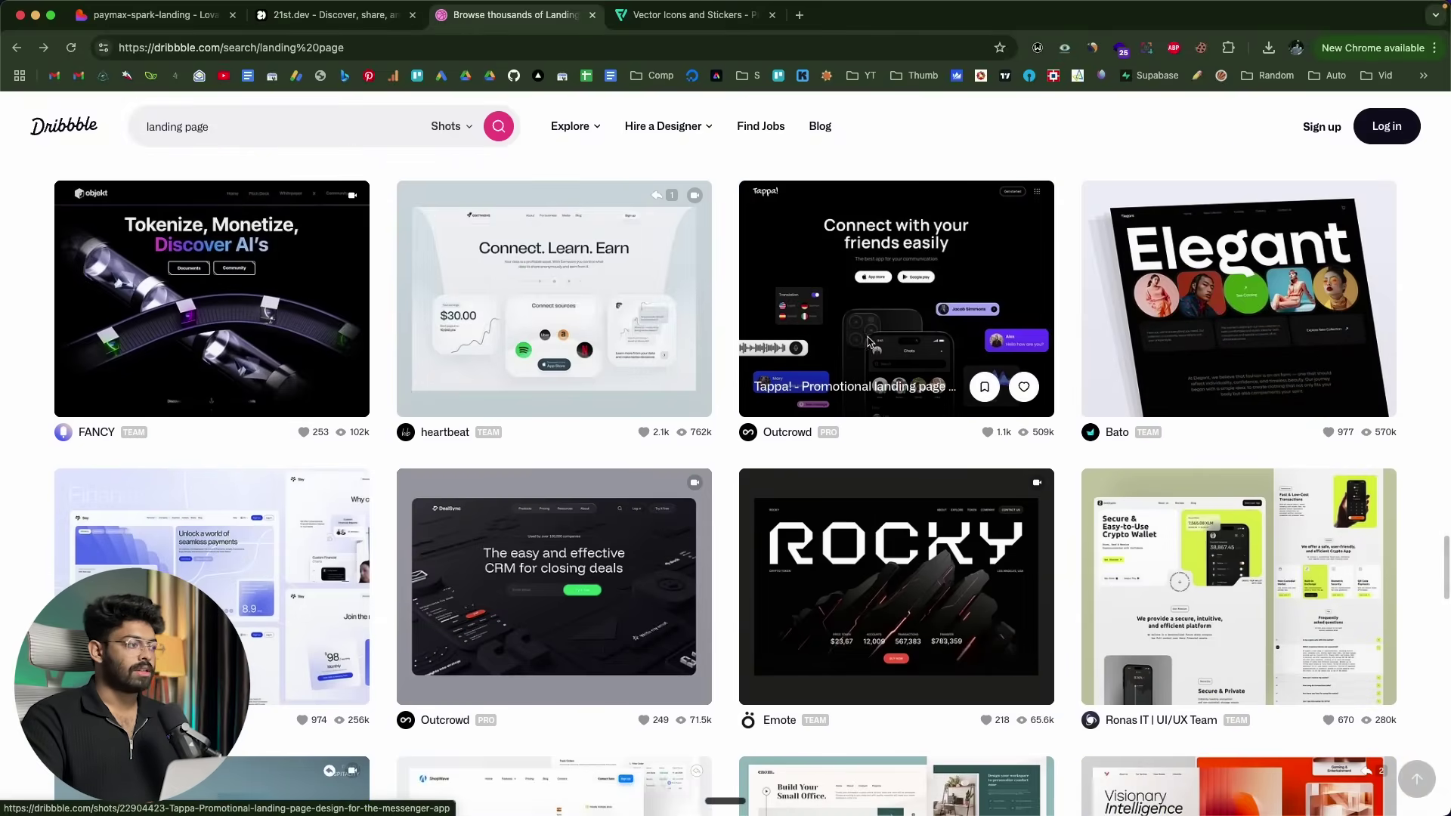
pyautogui.scroll(-3, 278, 511)
pyautogui.press('super+1')
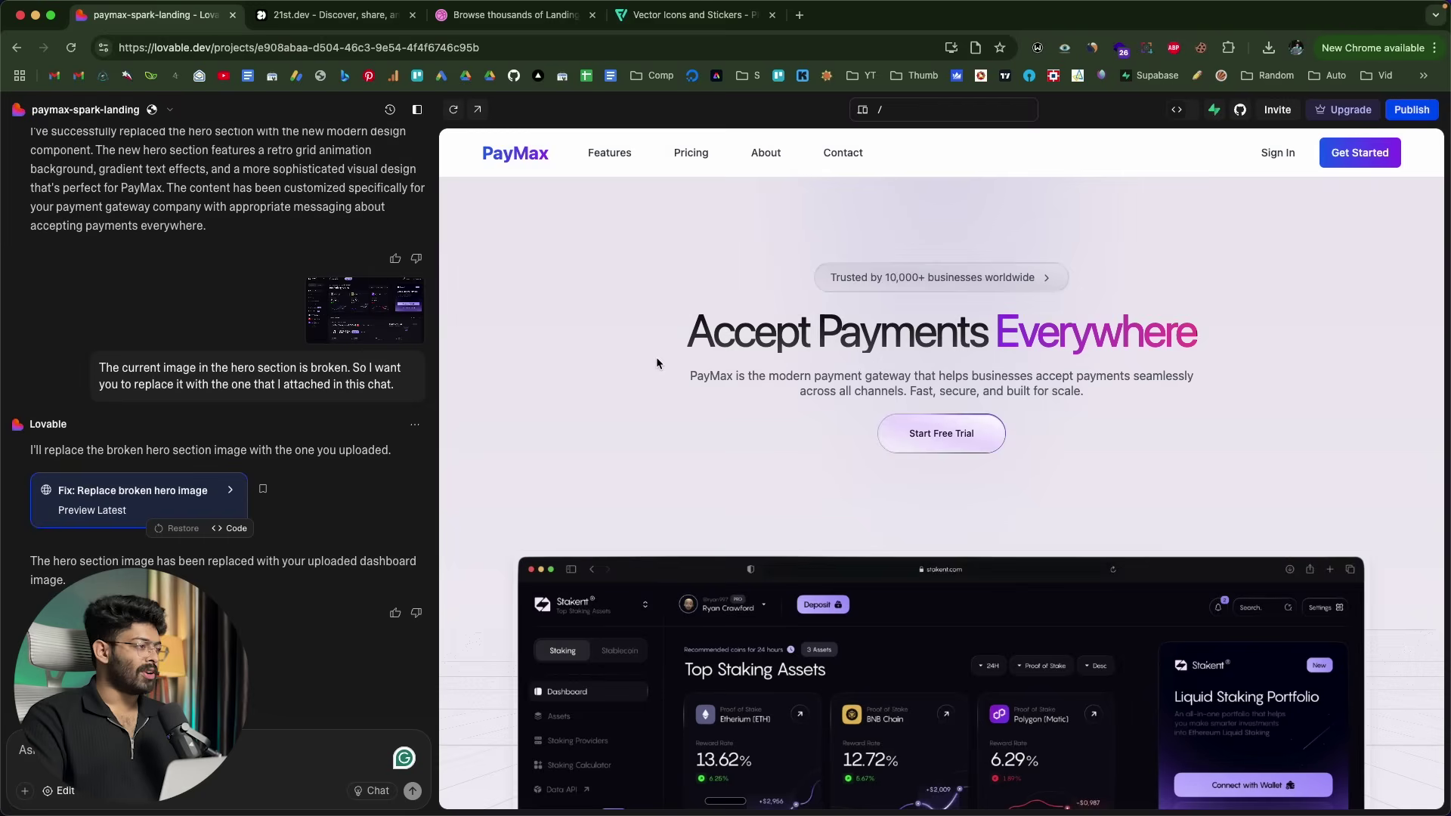
# Review the updated PayMax hero section in the preview, from the navigation bar and headline down to the dashboard image.
pyautogui.scroll(-3, 656, 359)
pyautogui.scroll(-4, 656, 362)
pyautogui.scroll(7, 808, 393)
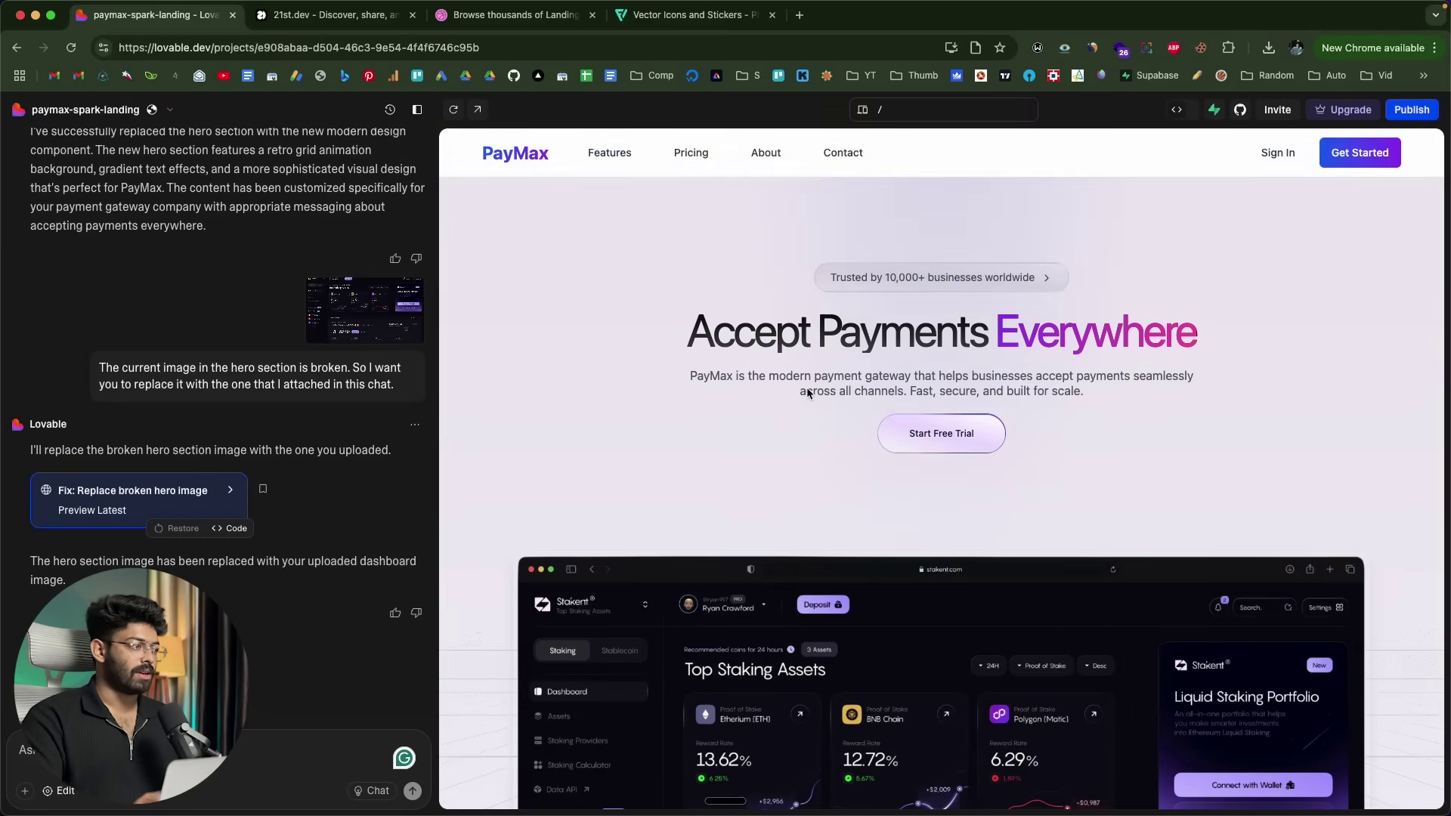
pyautogui.scroll(-3, 808, 392)
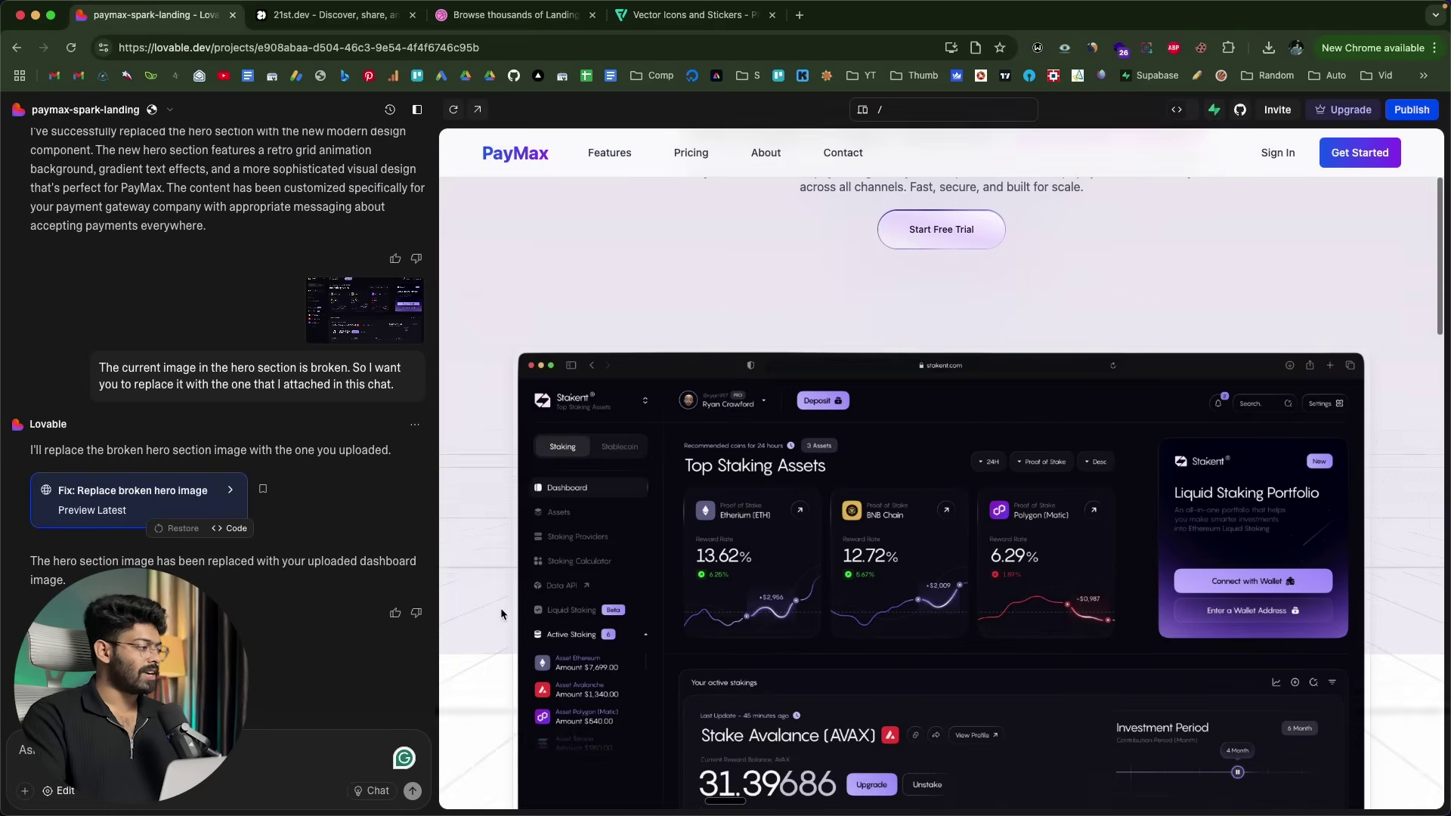
pyautogui.scroll(3, 821, 567)
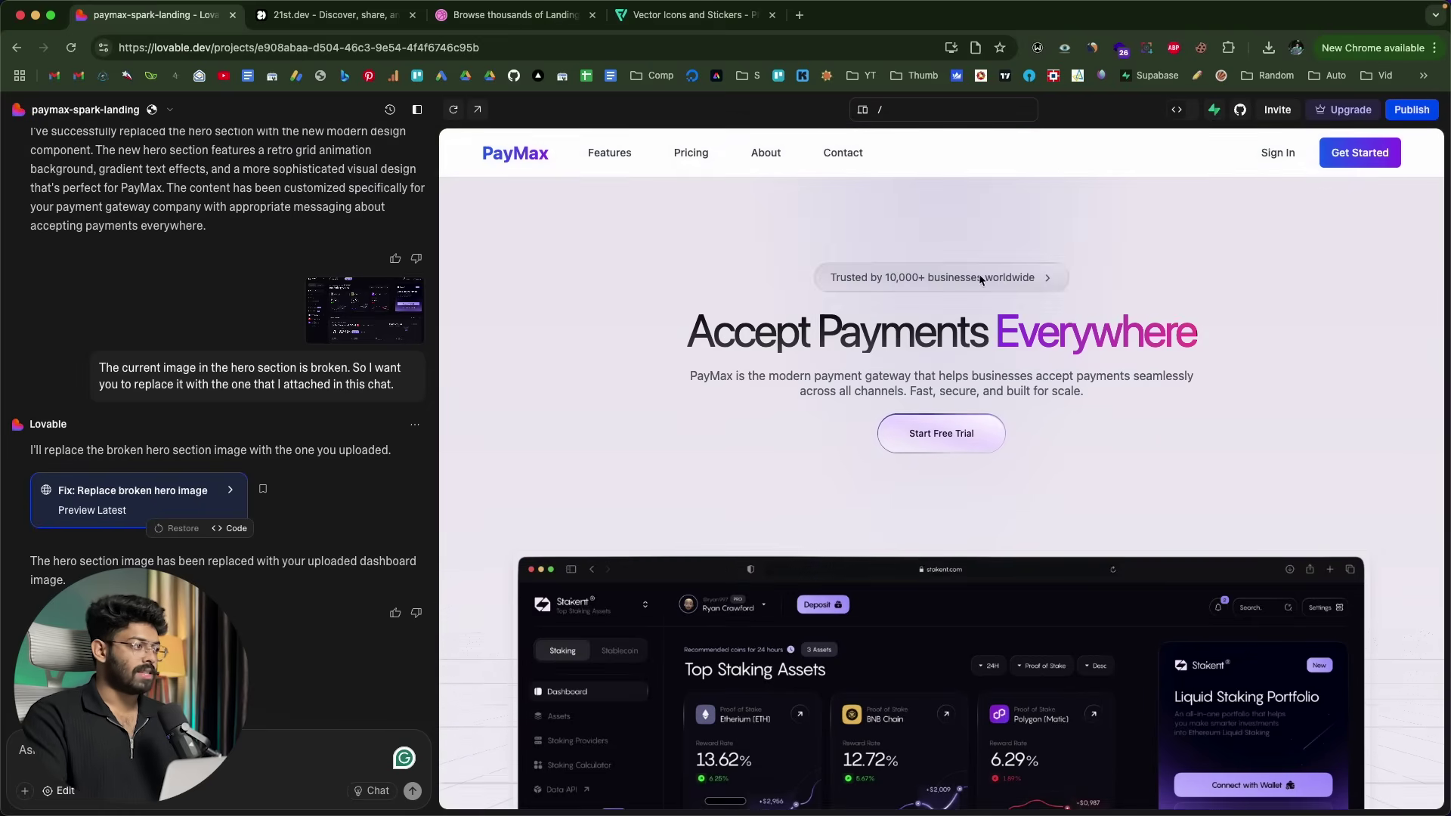
pyautogui.moveTo(690, 355); pyautogui.dragTo(1181, 337)
pyautogui.click(1082, 389)
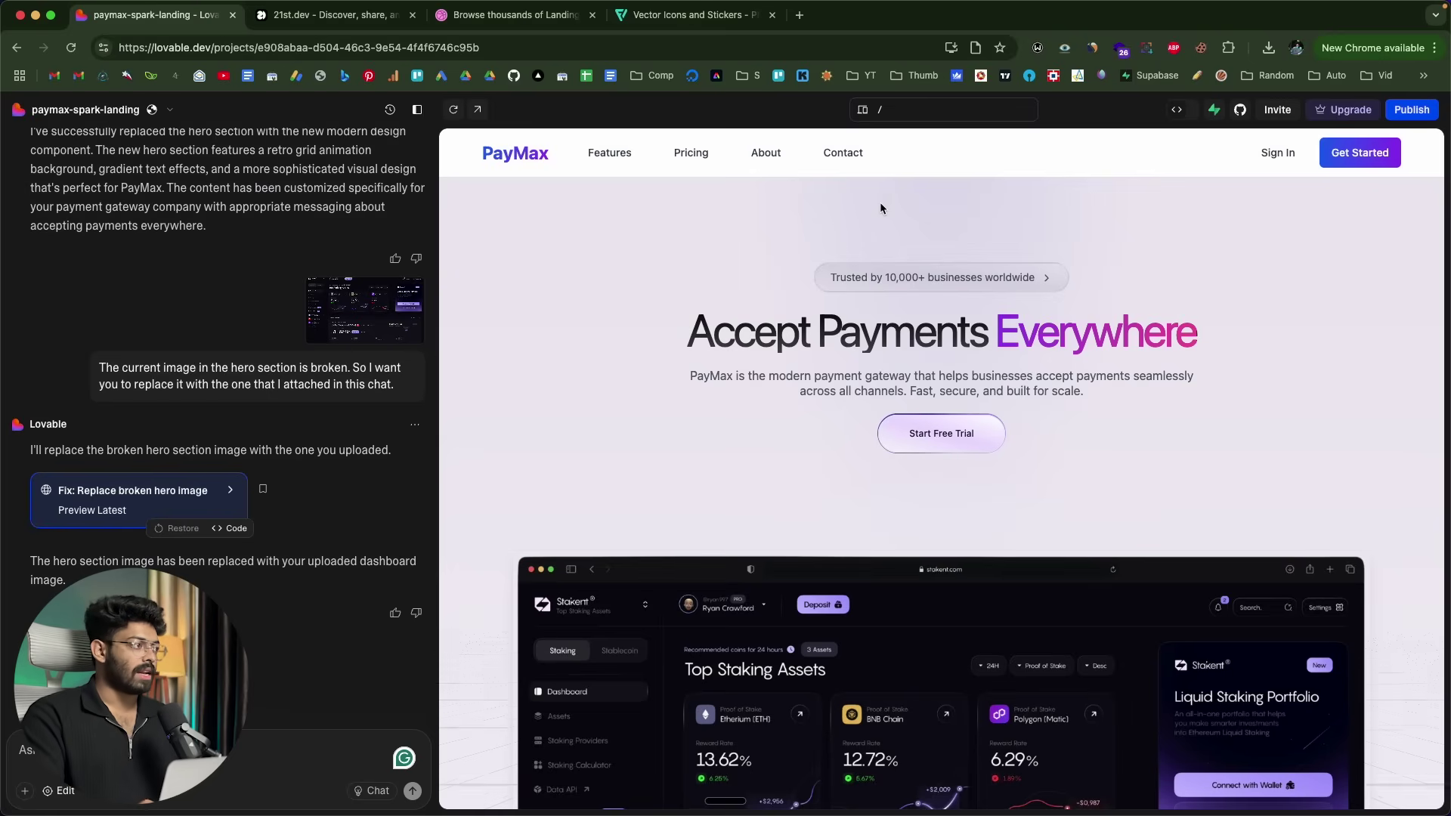
# Switch to 21st.dev, go to its home page and open the Navigation Menus category under Marketing Blocks.
pyautogui.click(332, 16)
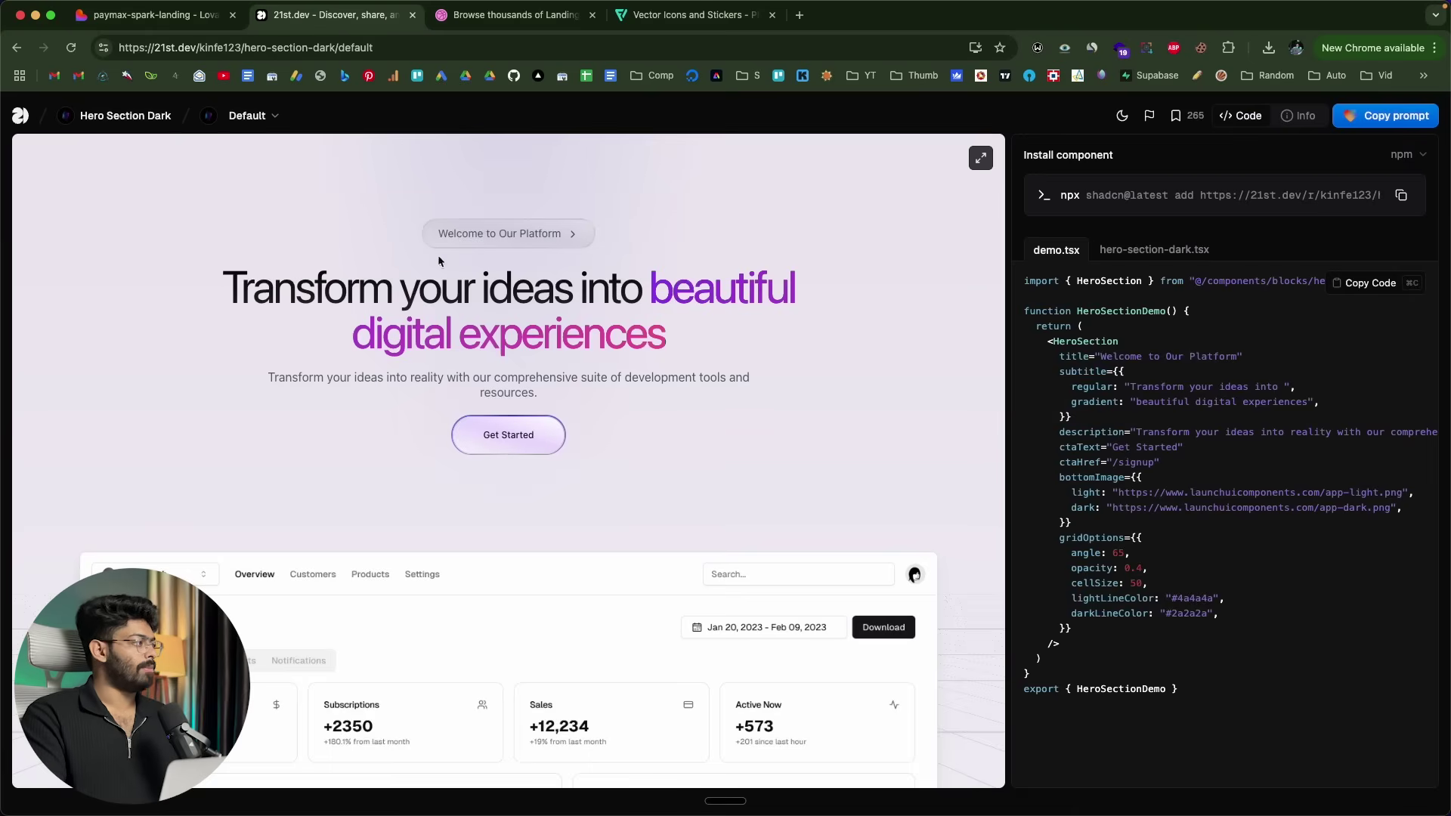
pyautogui.click(21, 115)
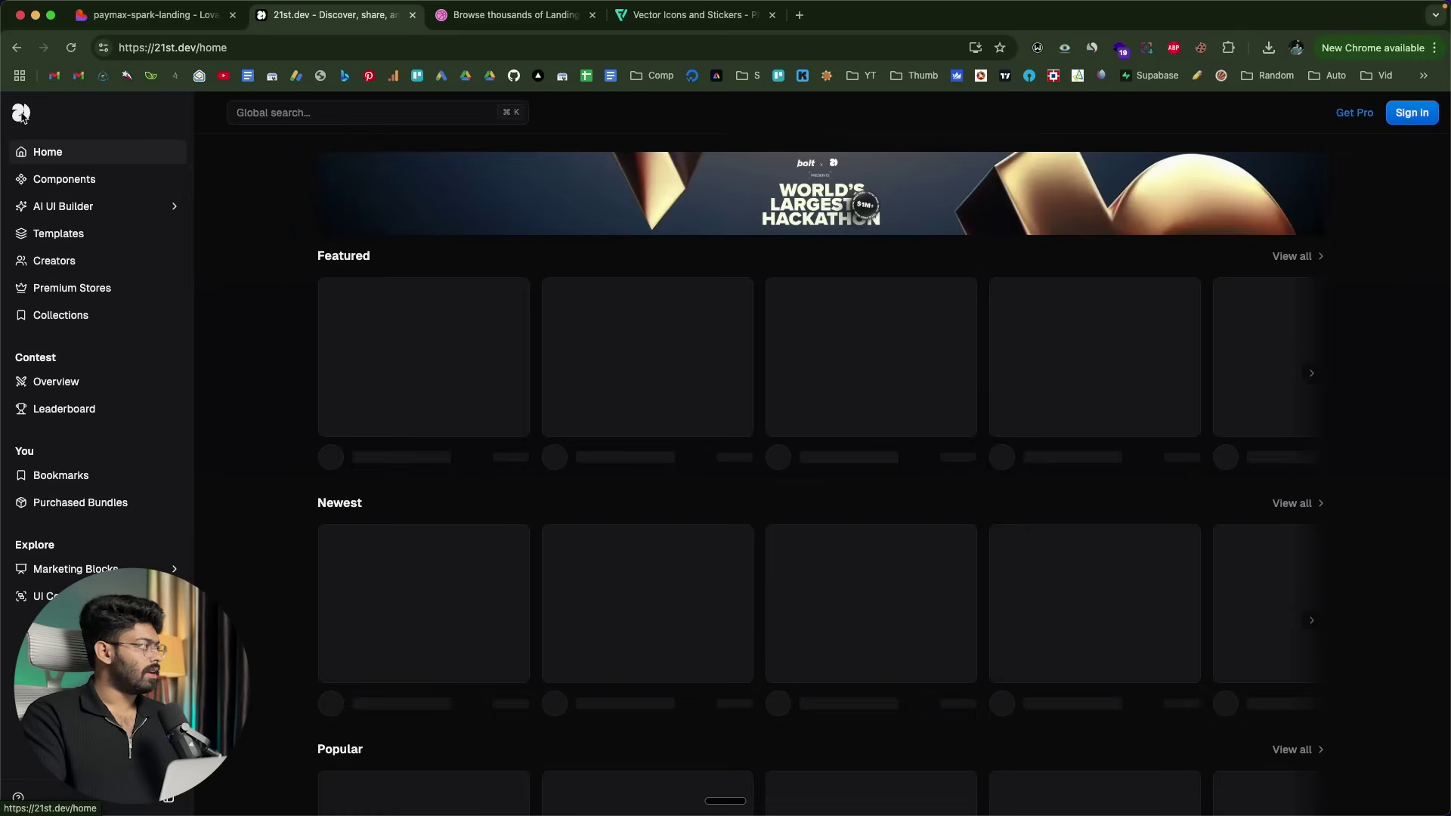
pyautogui.click(357, 114)
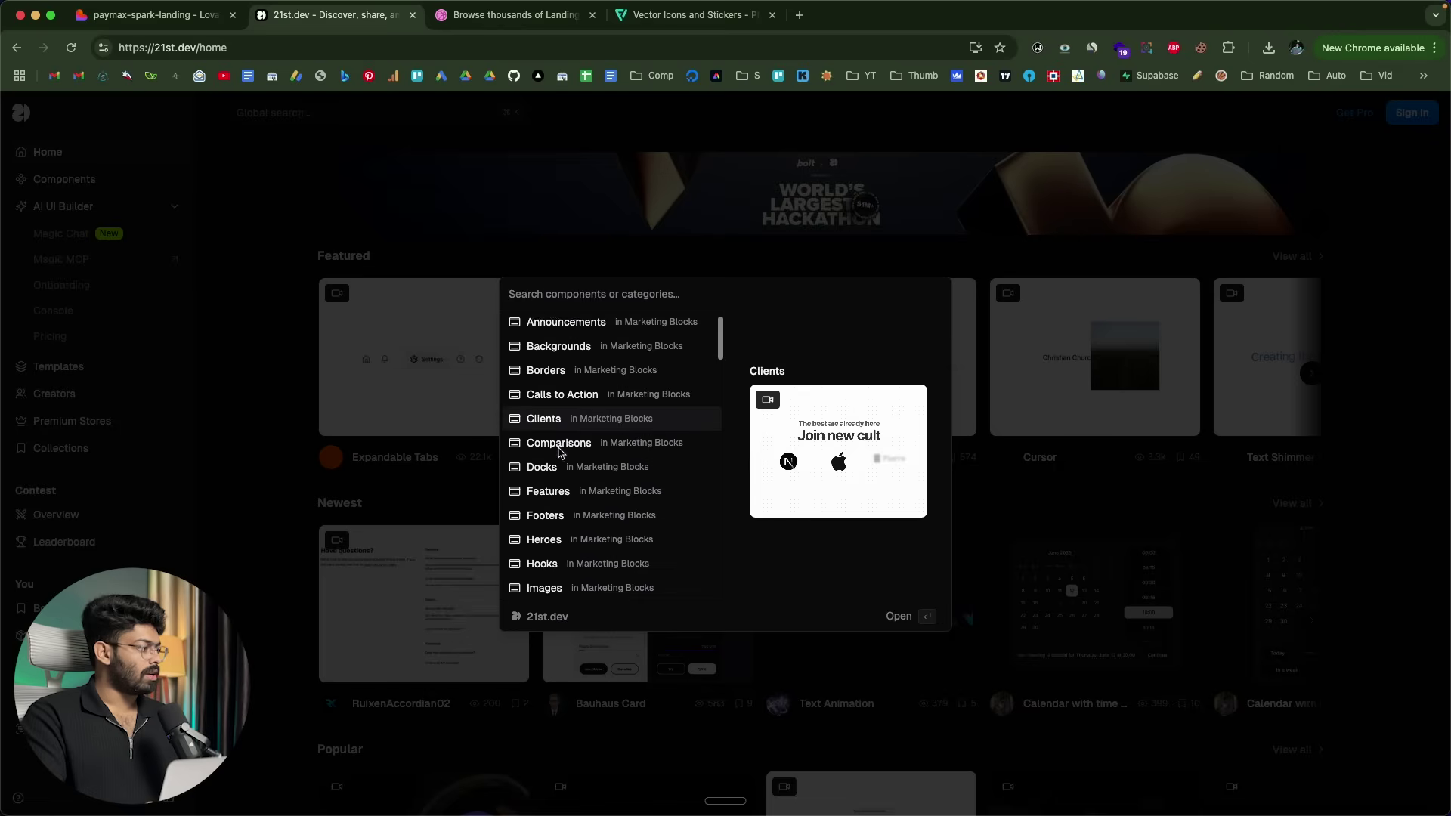
pyautogui.scroll(-5, 559, 452)
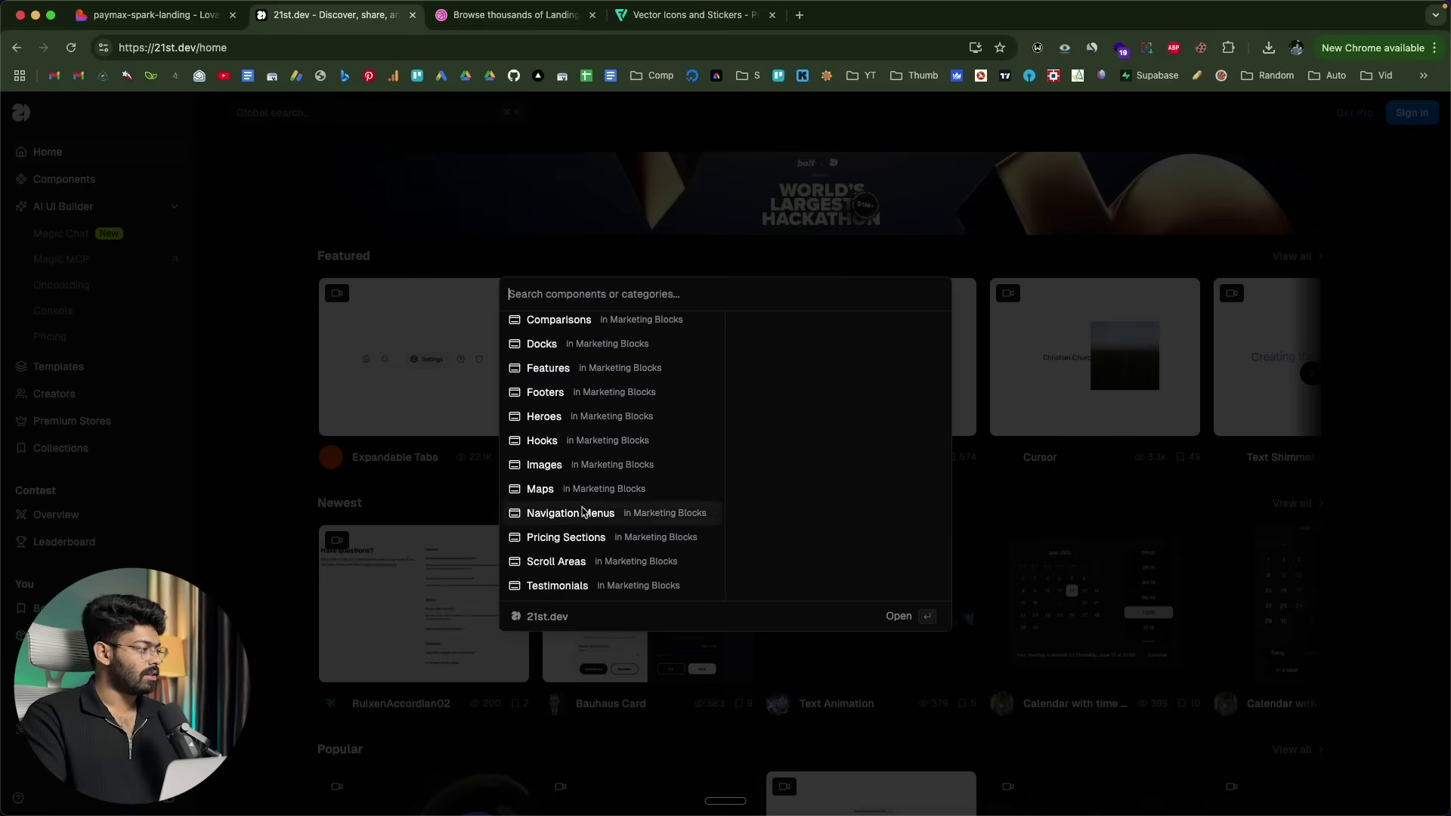
pyautogui.press('Escape')
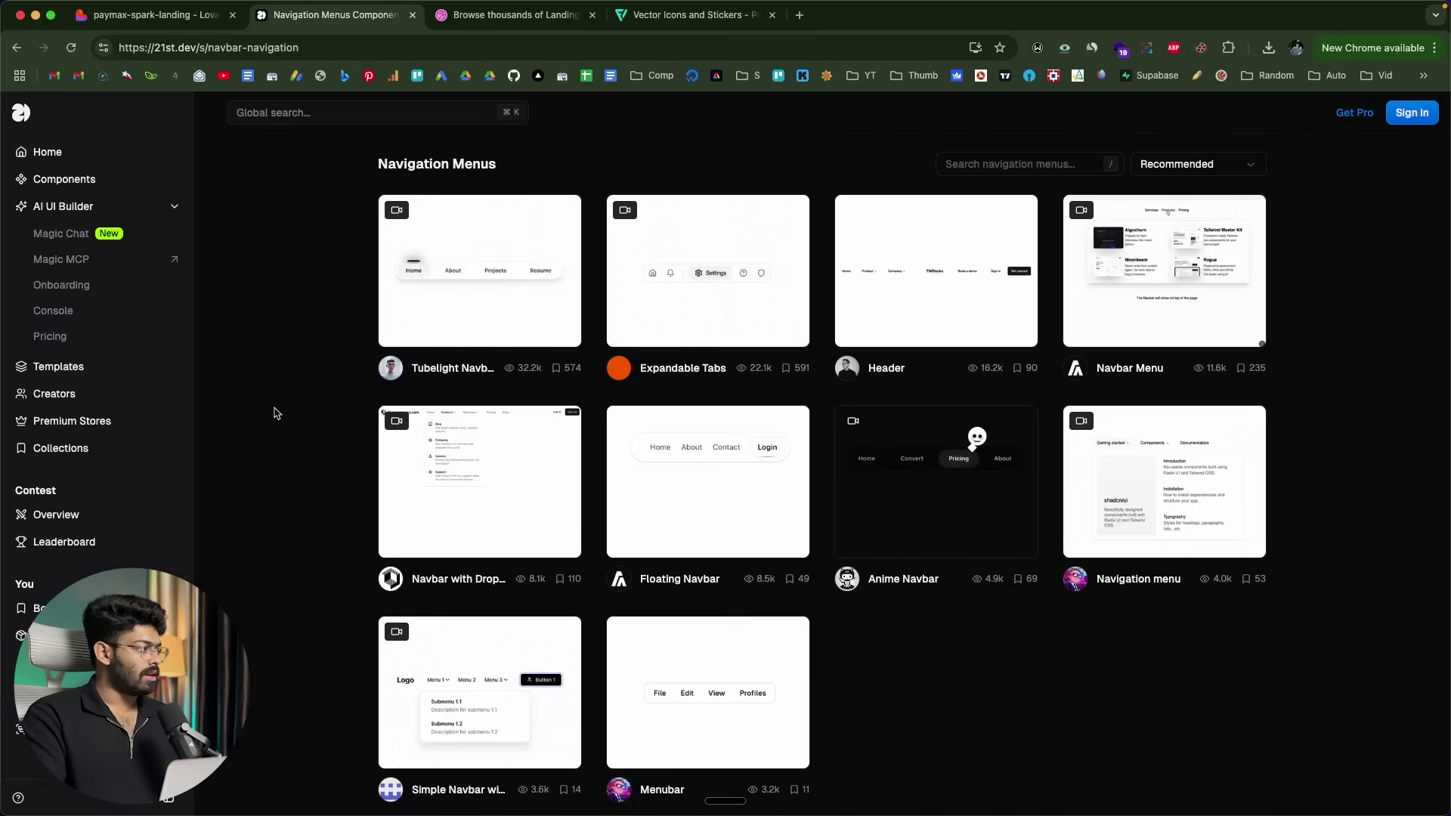
# Preview the Navbar Menu, Navbar with Dropdowns and Navigation menu components and compare their dropdown behavior.
pyautogui.click(1150, 246)
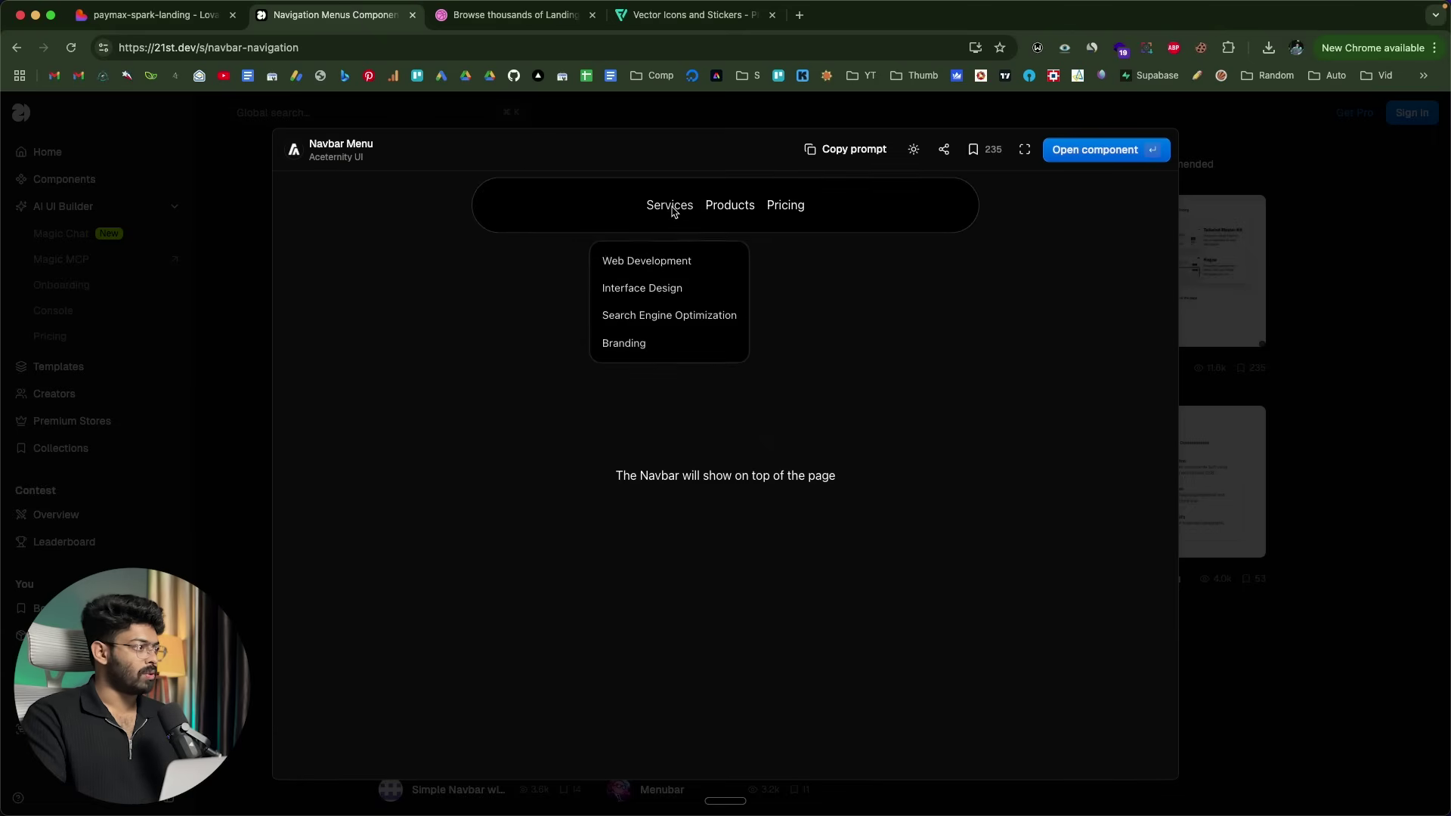
pyautogui.moveTo(658, 214)
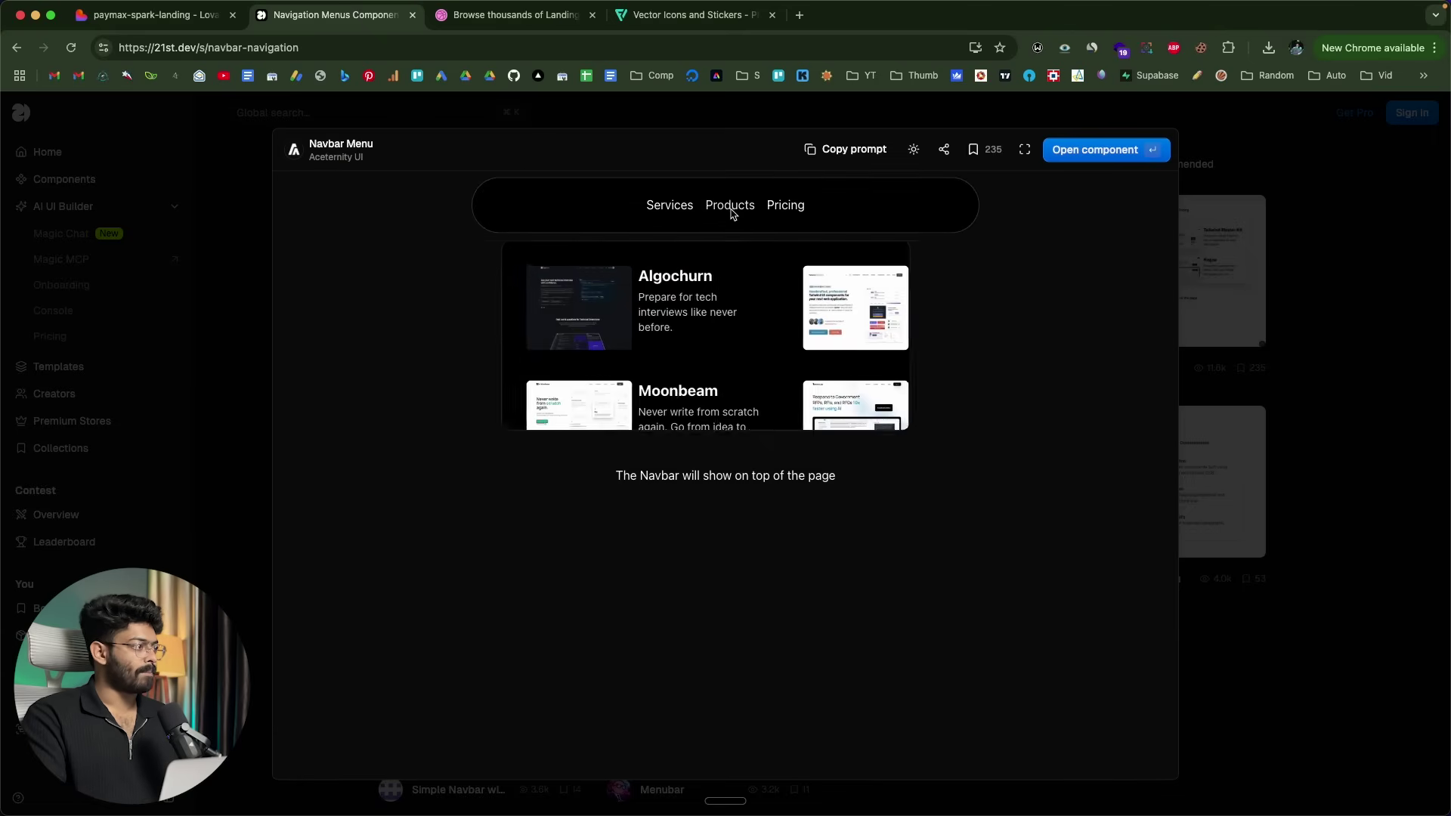
pyautogui.click(1325, 215)
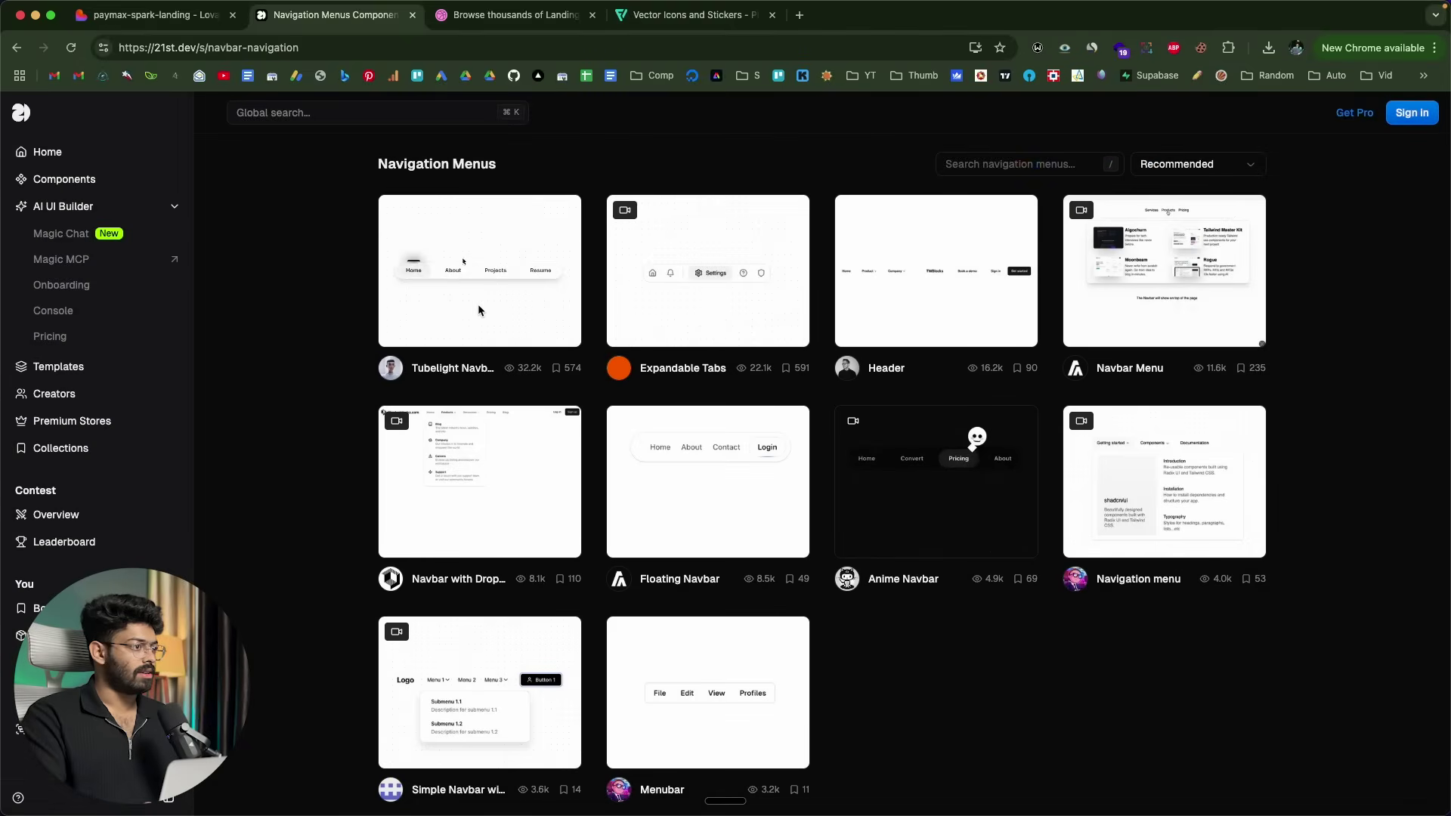
pyautogui.click(469, 444)
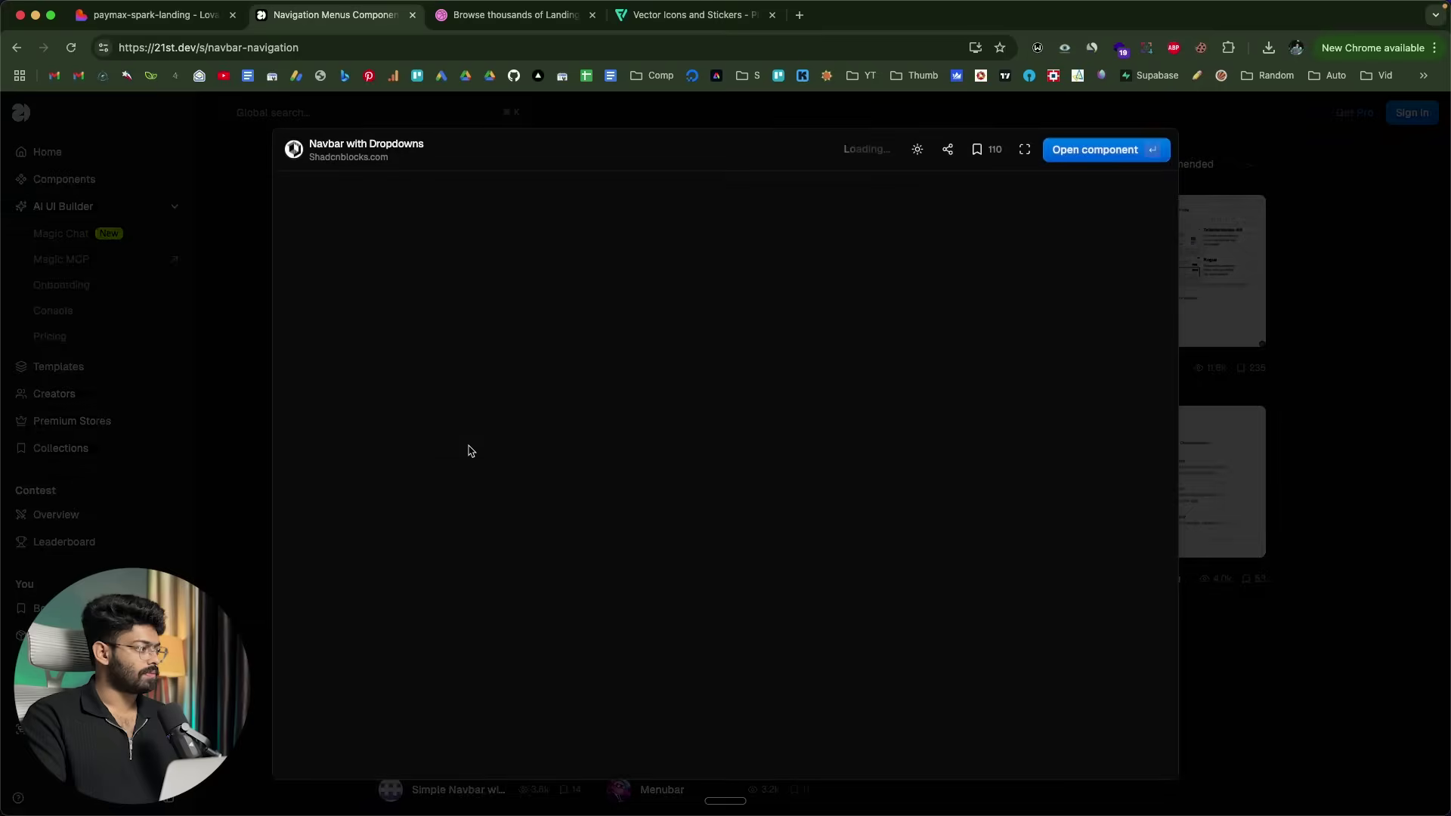
pyautogui.moveTo(632, 210)
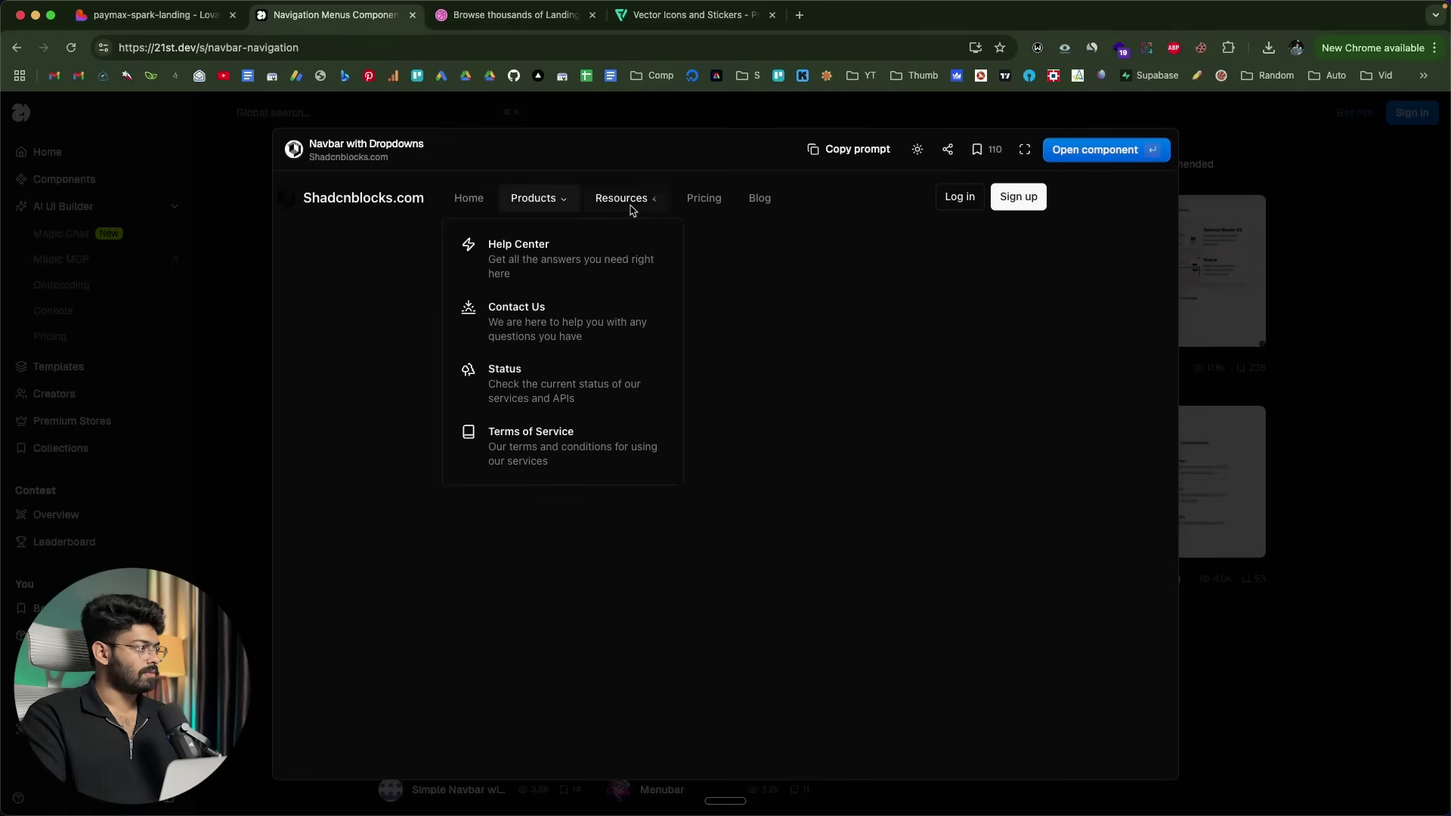
pyautogui.click(1347, 226)
pyautogui.click(1176, 454)
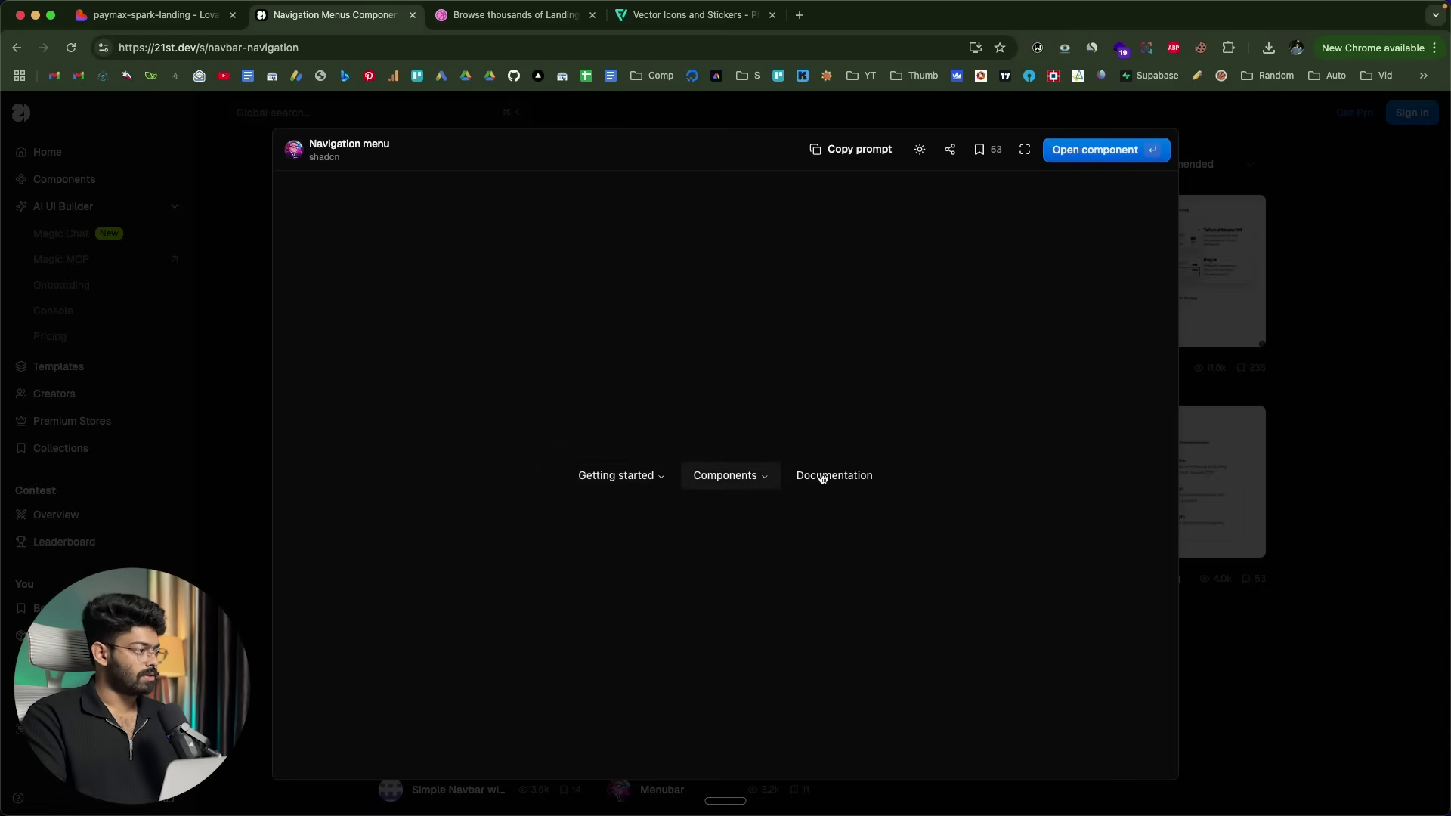
pyautogui.click(1188, 348)
pyautogui.scroll(-2, 517, 641)
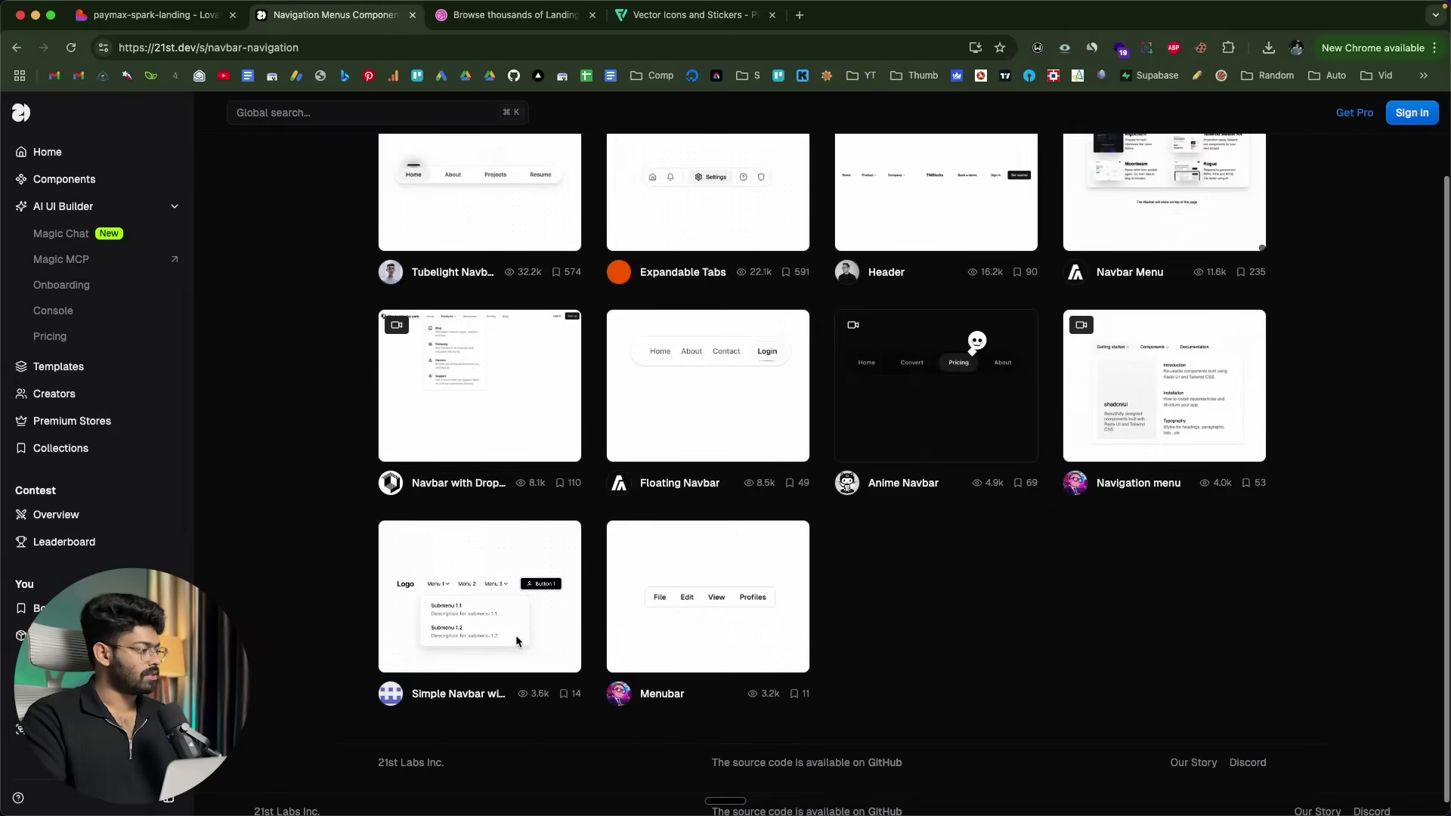
pyautogui.scroll(2, 518, 641)
# Open the Navbar Menu component by Aceternity UI and copy its AI prompt for Lovable with the default rule.
pyautogui.click(1160, 218)
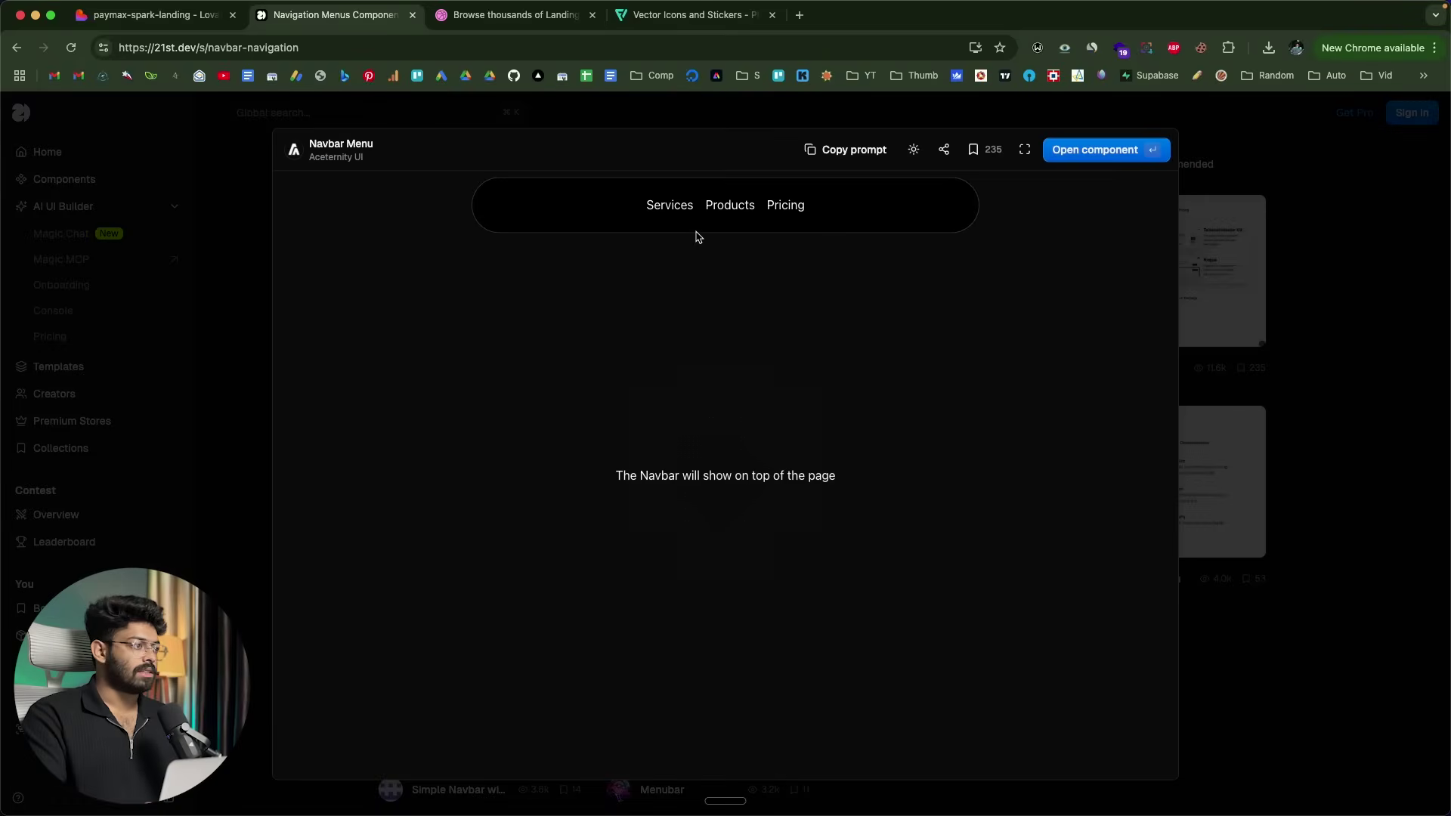
pyautogui.moveTo(714, 207)
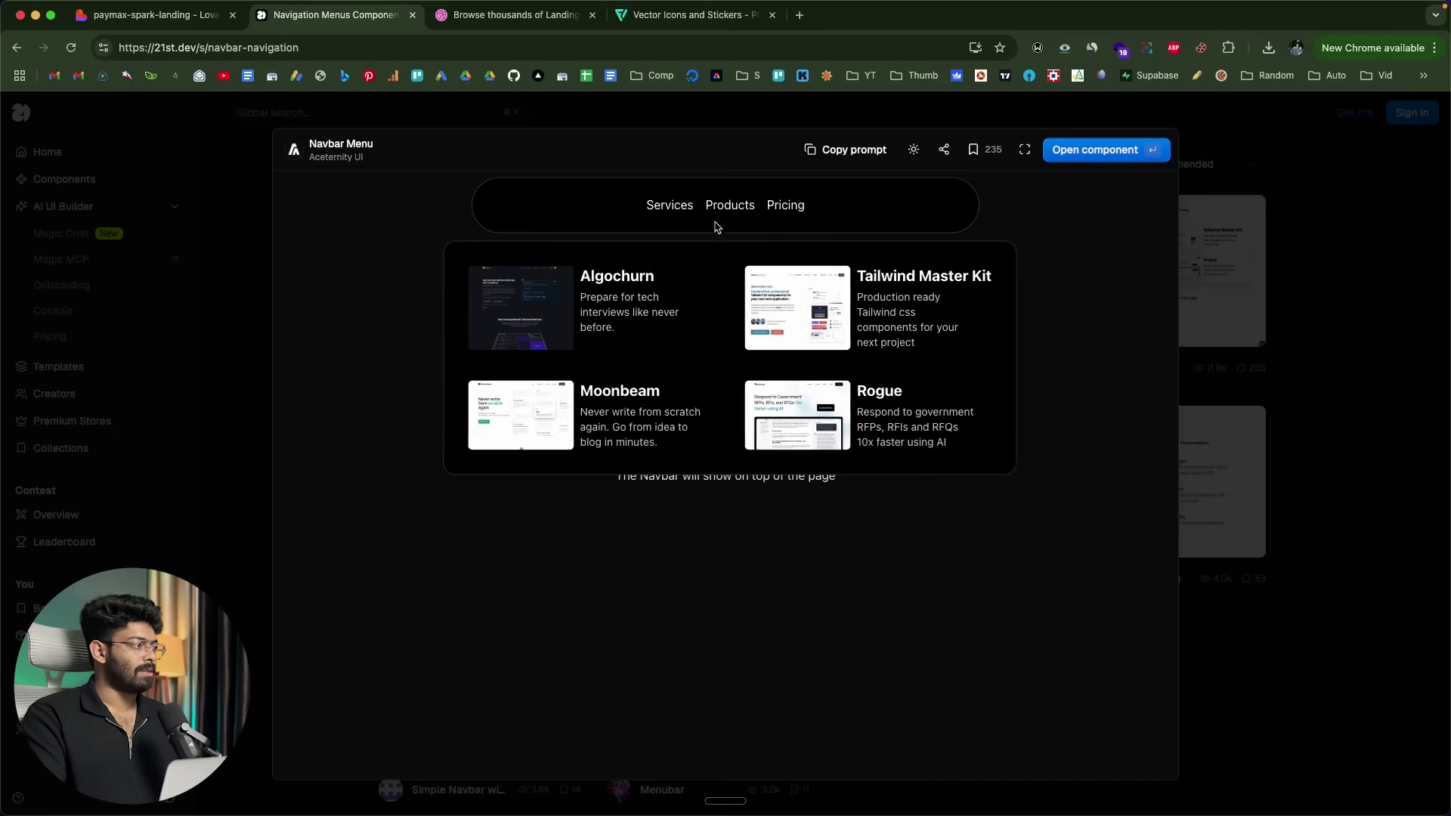
pyautogui.click(1076, 155)
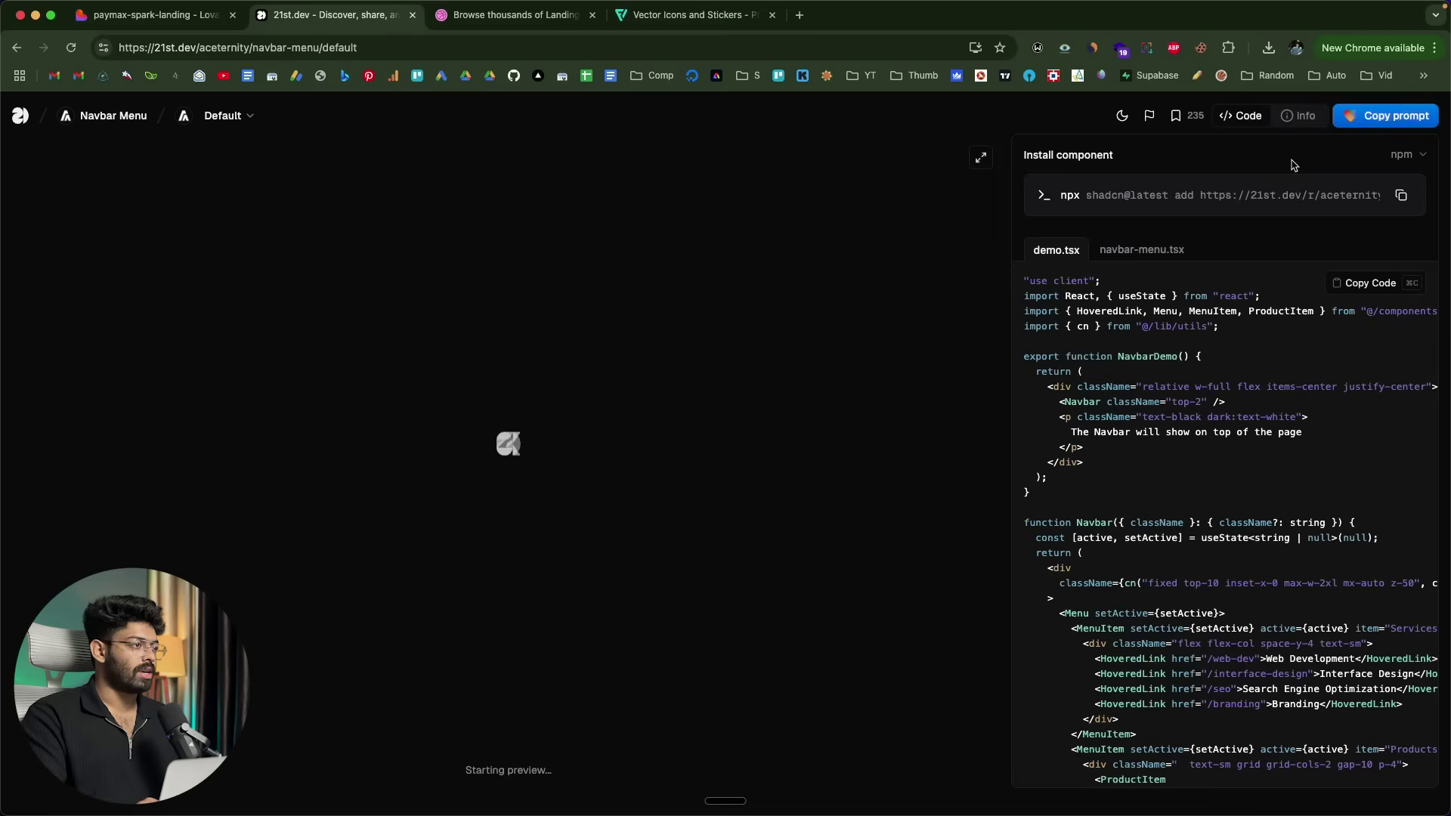
pyautogui.click(1385, 116)
pyautogui.click(867, 588)
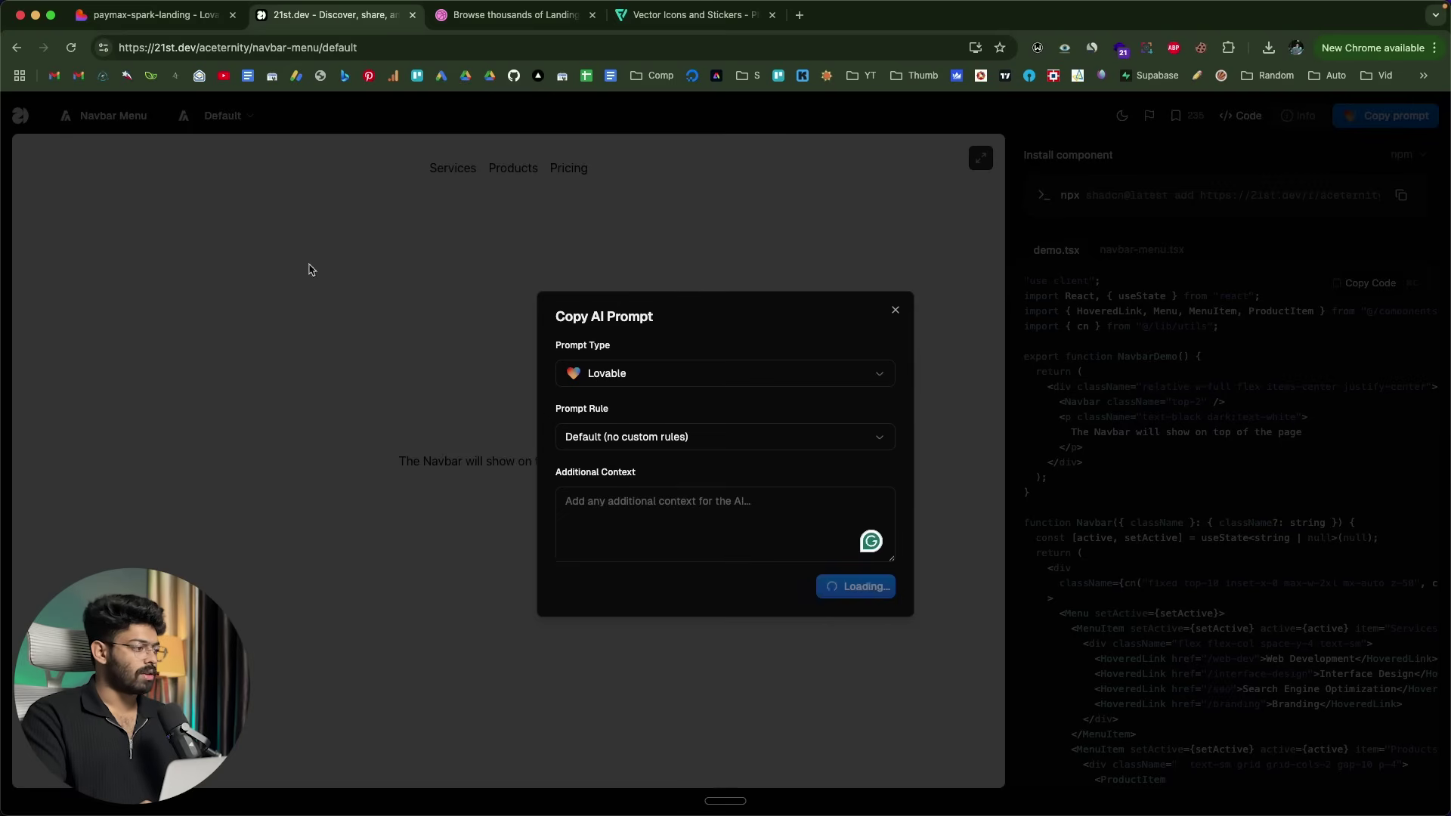
# Ask Lovable to replace the landing page's current navigation bar with the one in the pasted Navbar Menu prompt, and check the new dropdowns.
pyautogui.click(151, 15)
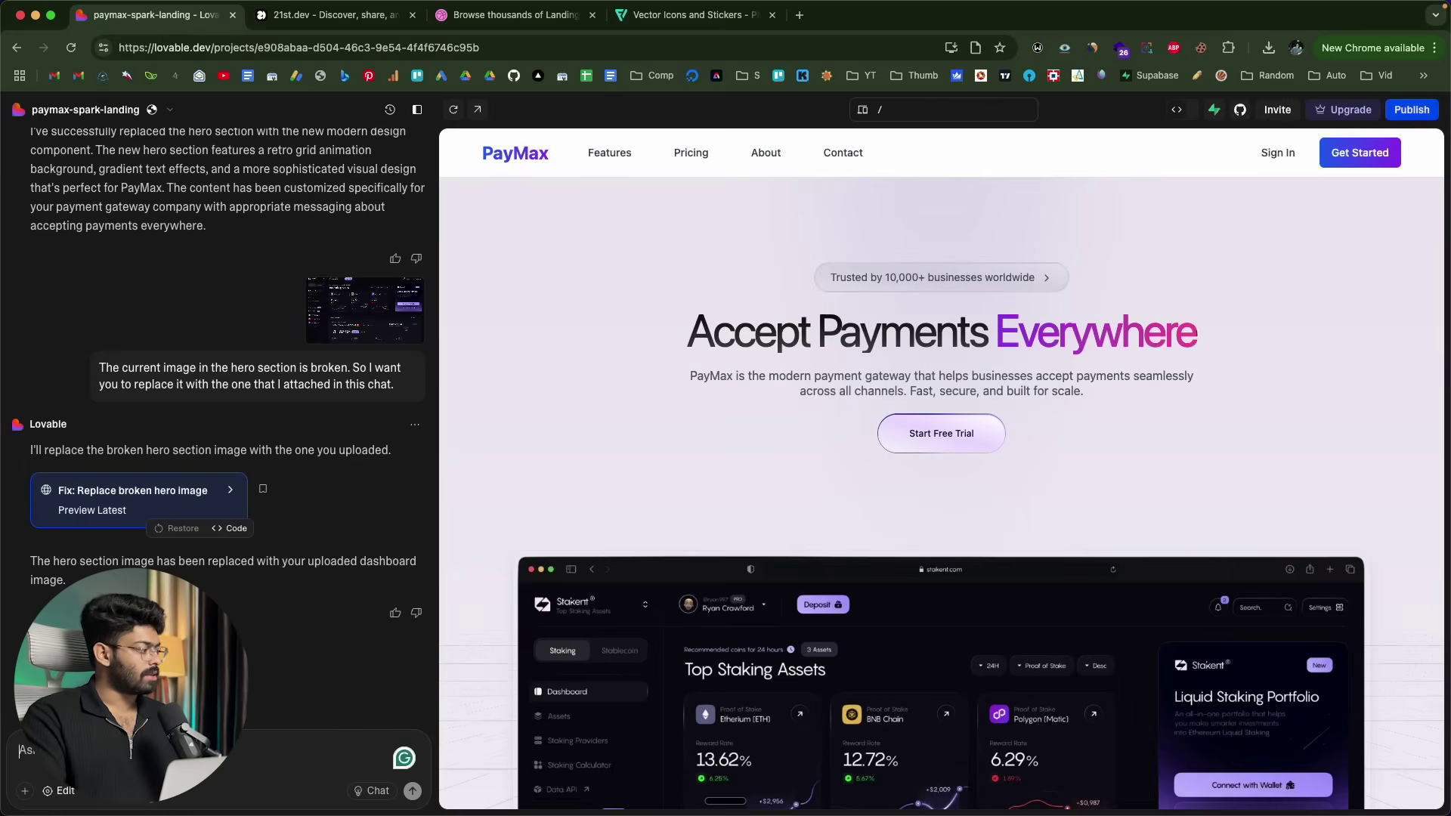
pyautogui.hotkey('alt', 'space')
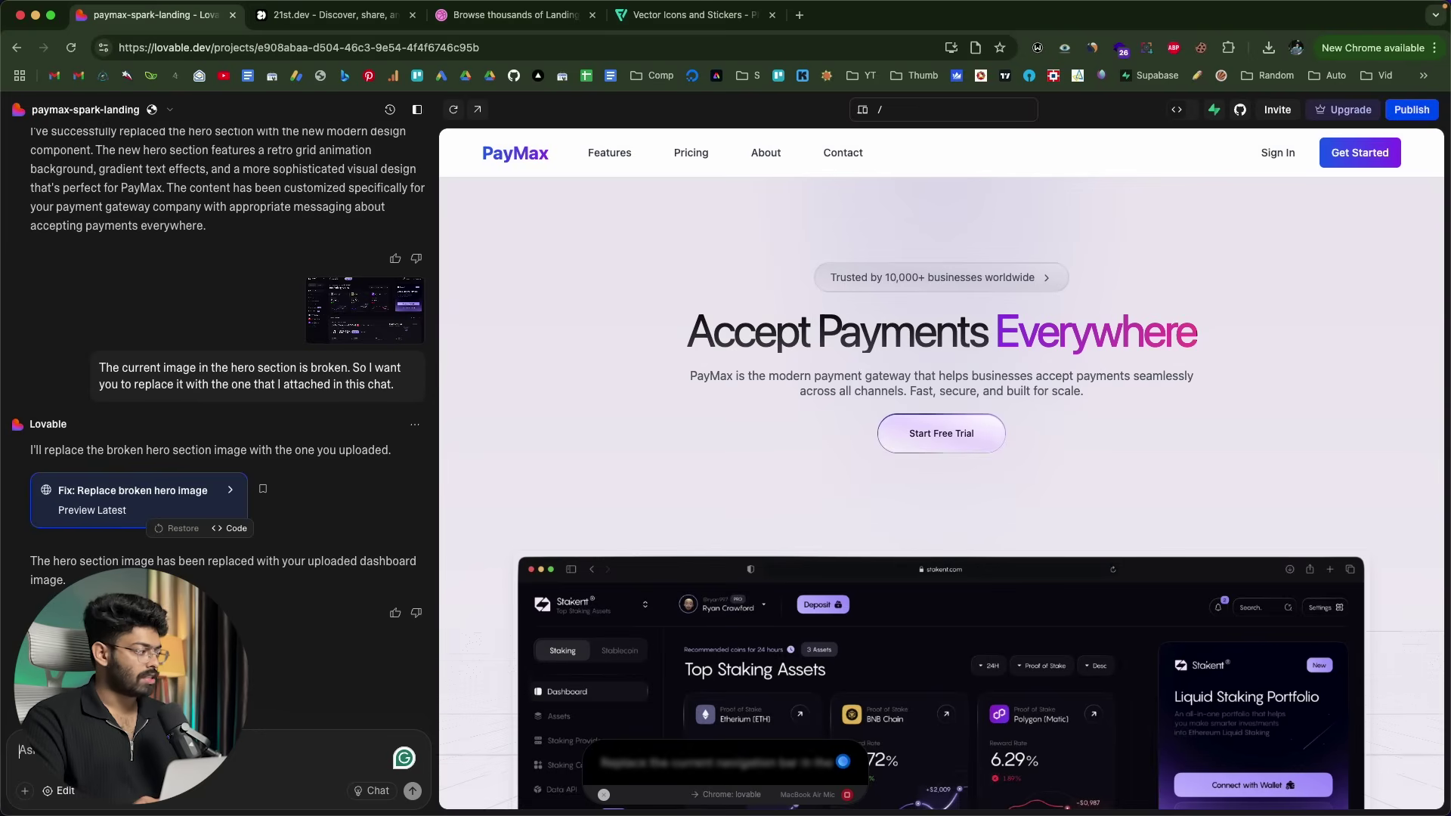
pyautogui.hotkey('alt', 'space')
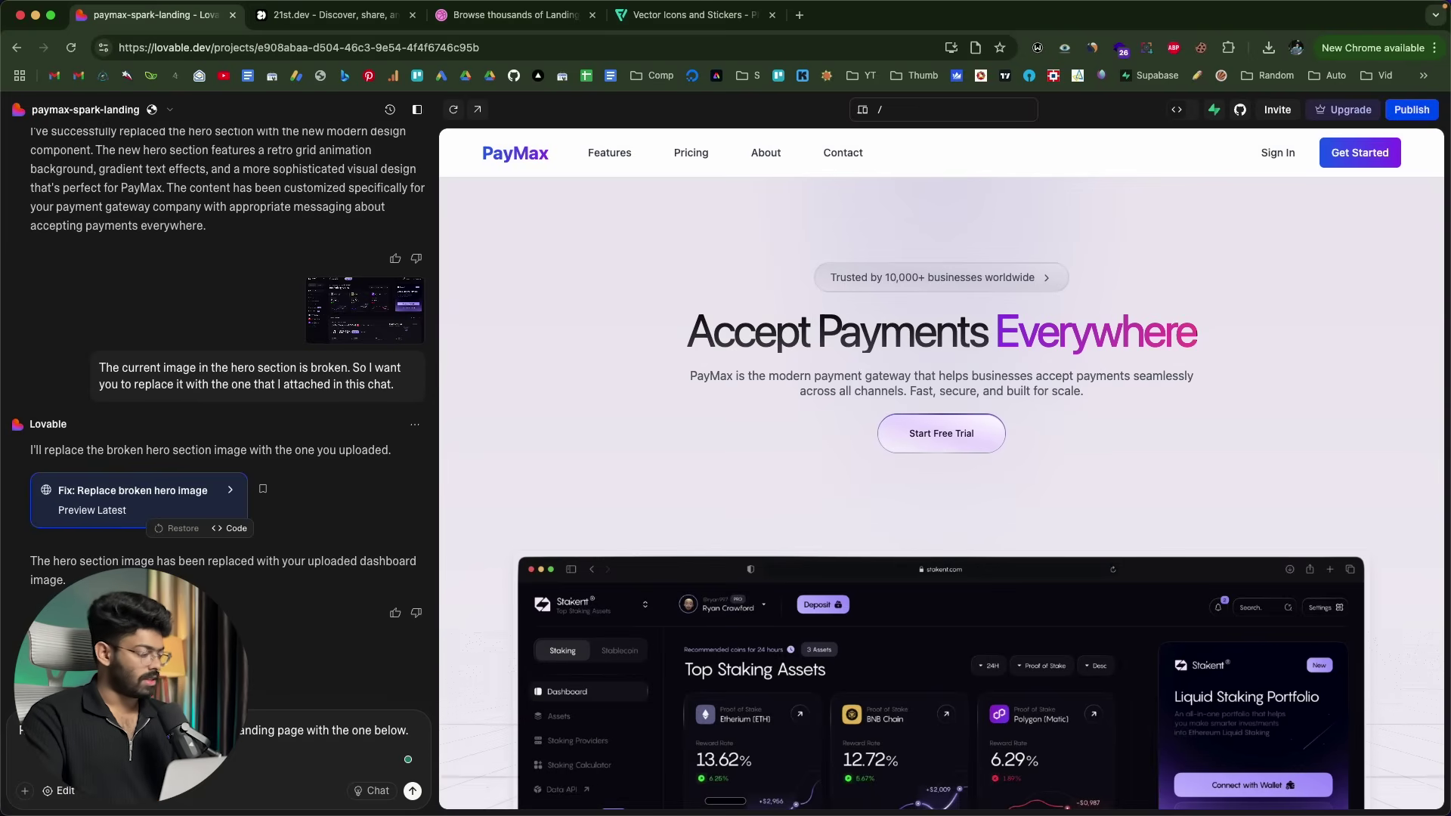
pyautogui.press('super+v')
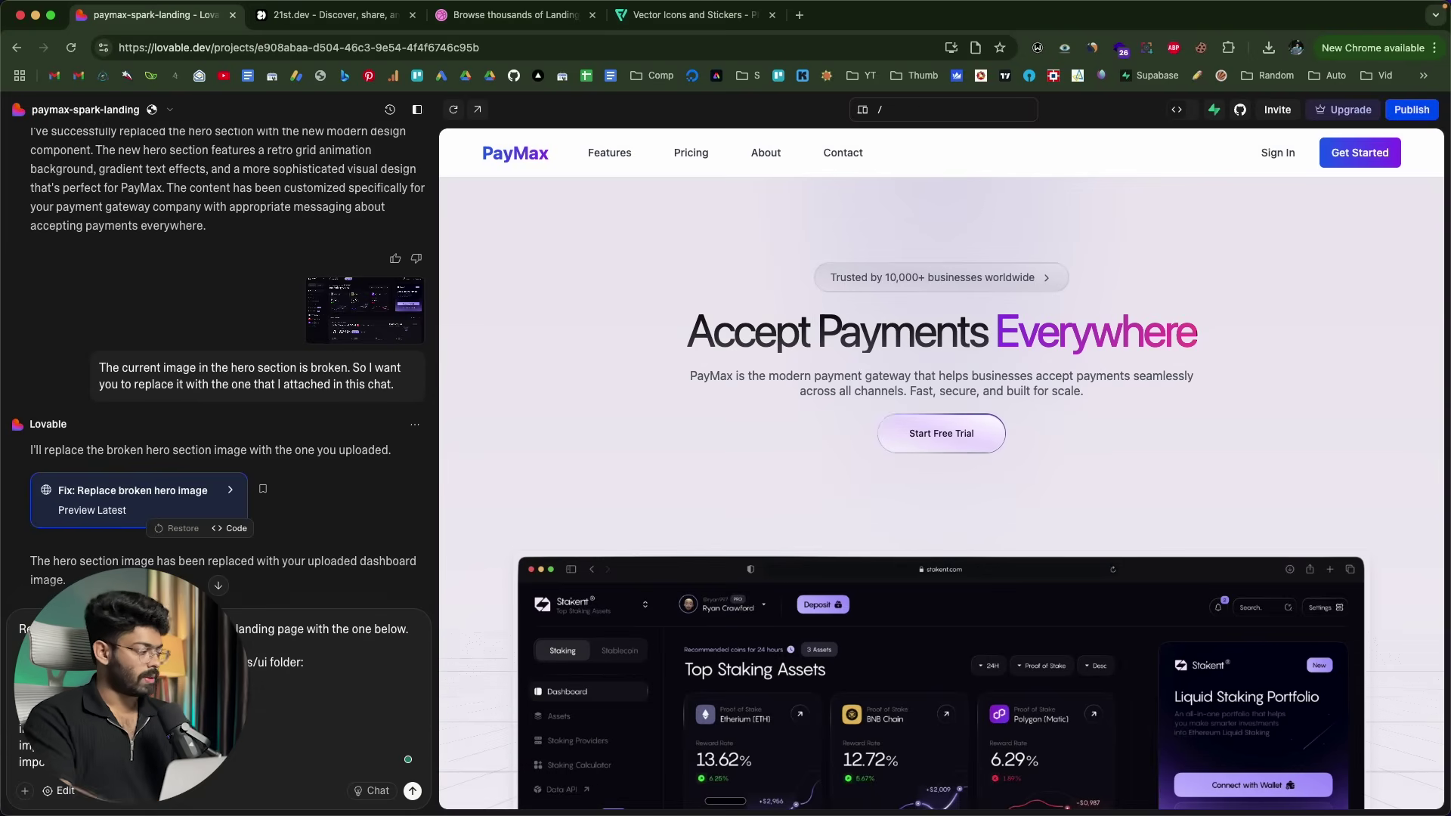
pyautogui.click(413, 791)
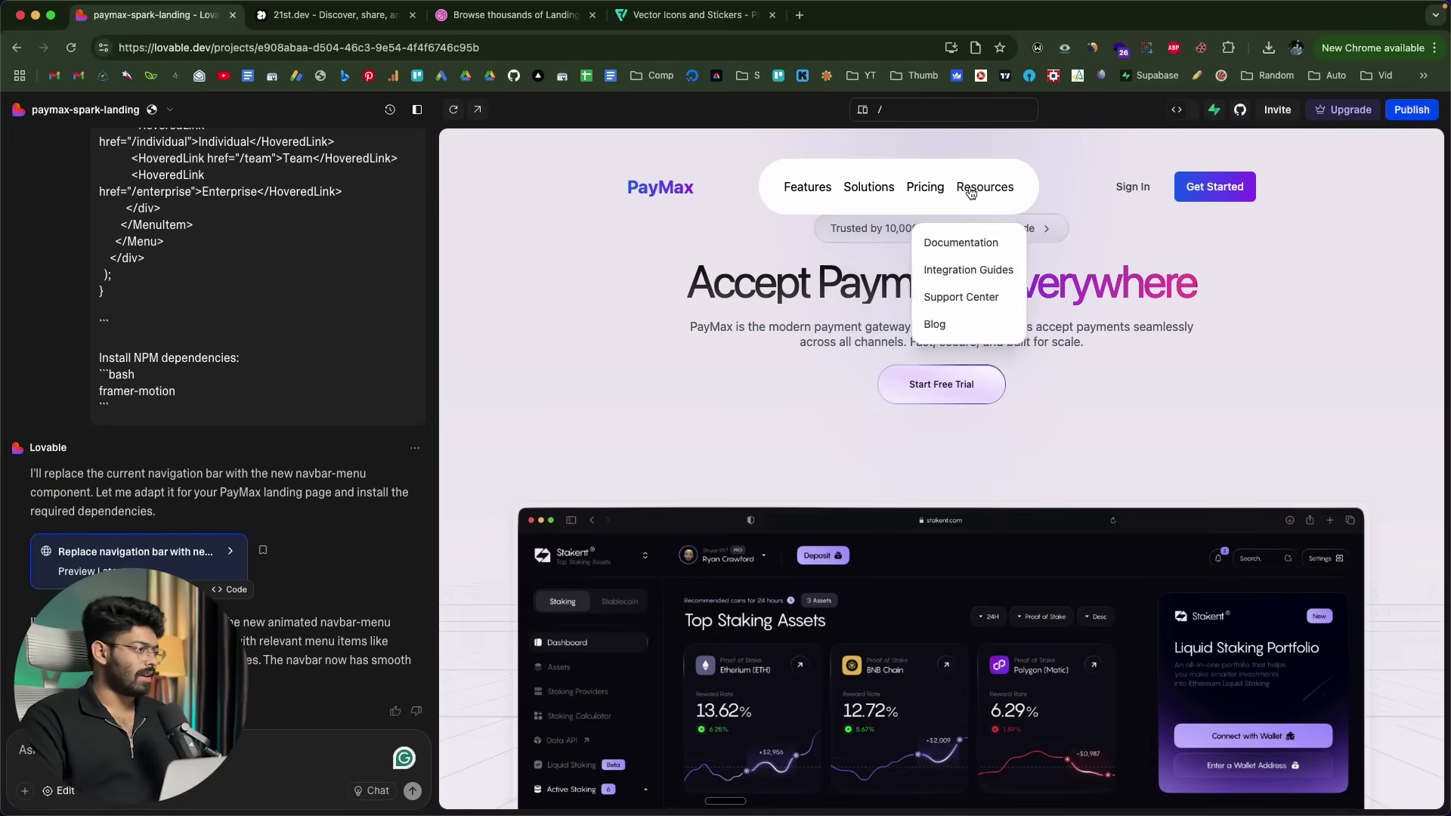
pyautogui.moveTo(810, 197)
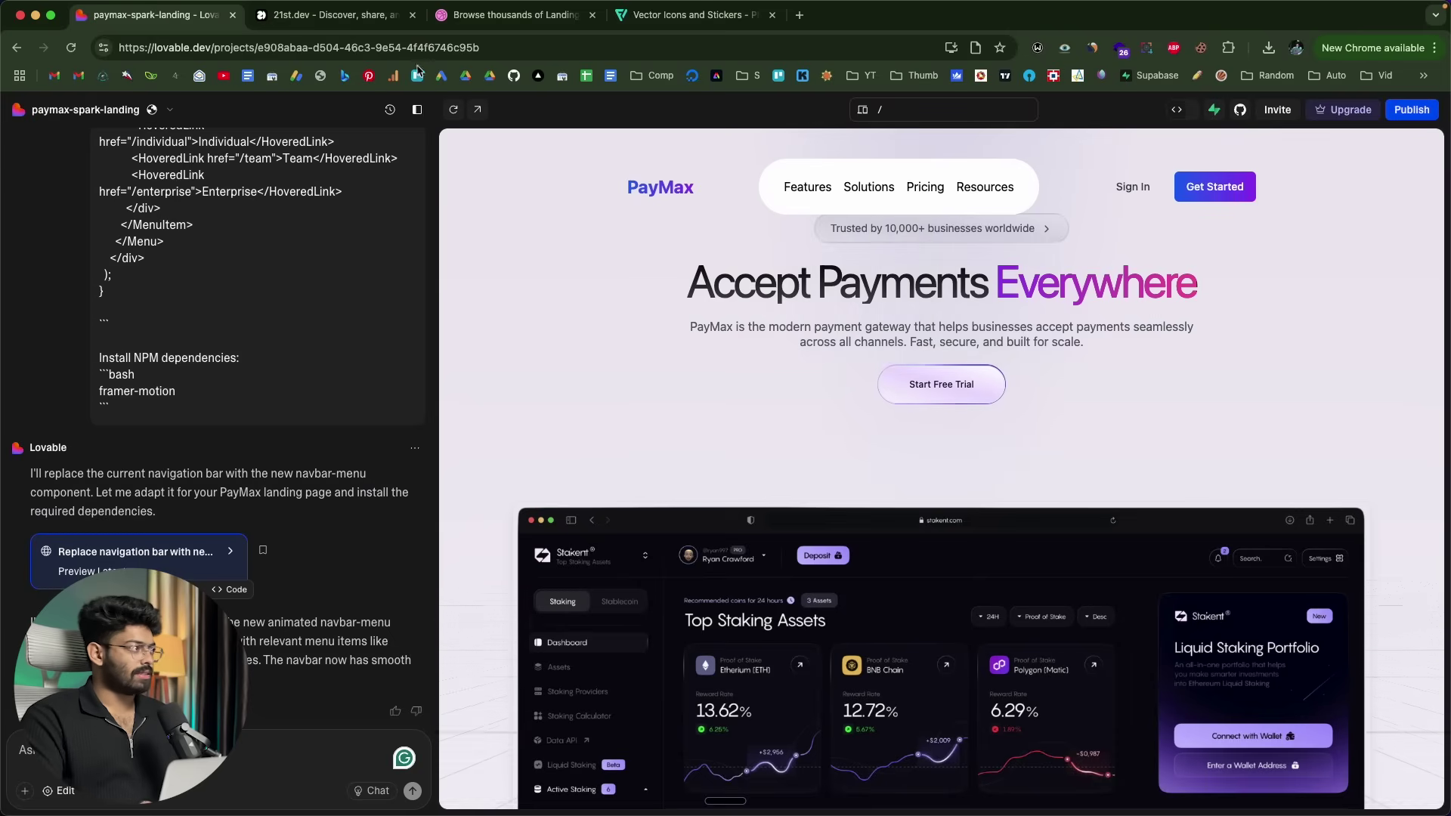
# Return to 21st.dev's Navigation Menus, preview the Tubelight Navbar and copy its prompt.
pyautogui.hotkey('ctrl', 'Tab')
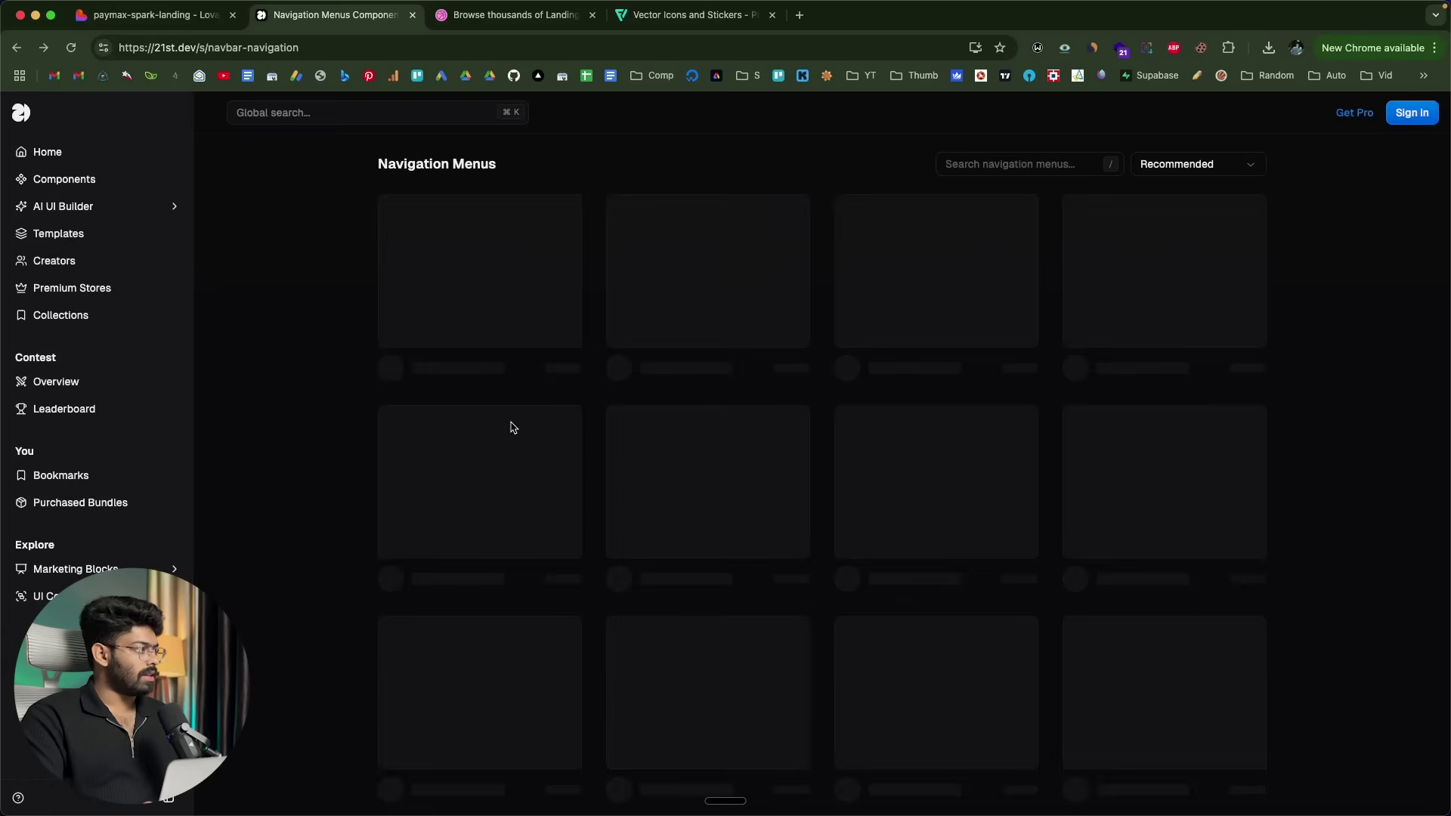
pyautogui.click(509, 282)
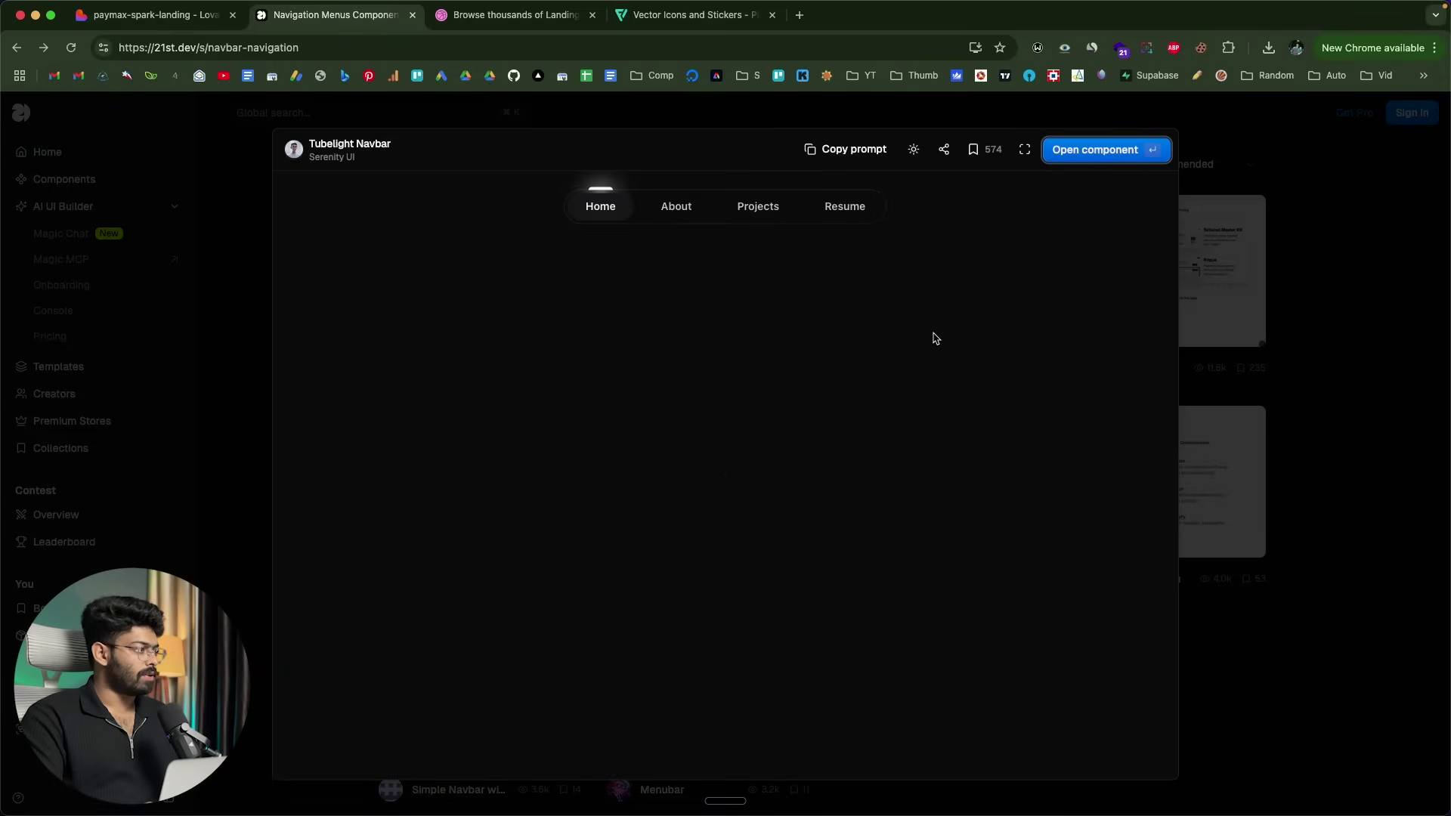
pyautogui.click(854, 154)
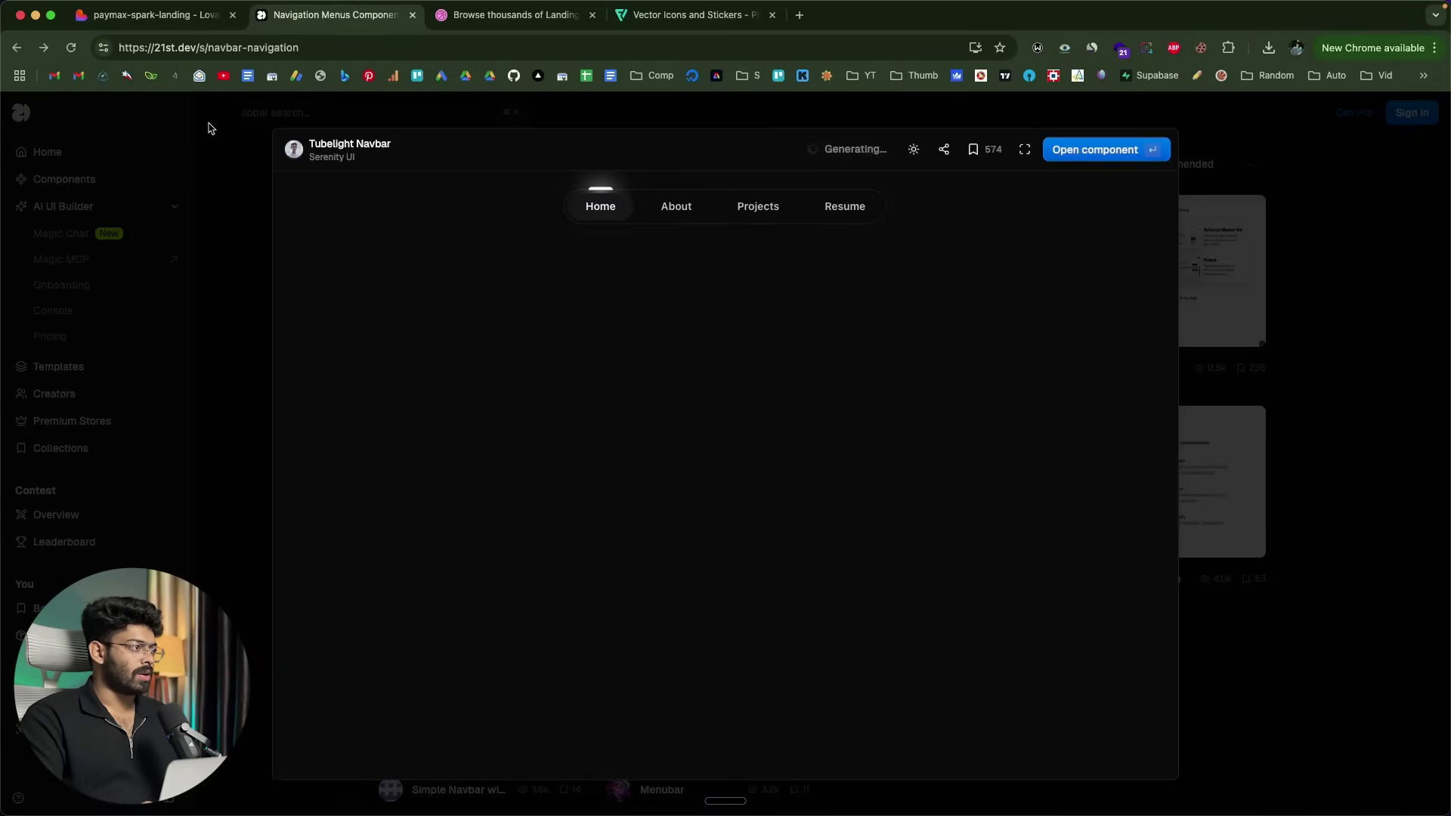
# Ask Lovable to replace the navbar with the one in the pasted Tubelight Navbar prompt and to take care of the alignment.
pyautogui.click(151, 14)
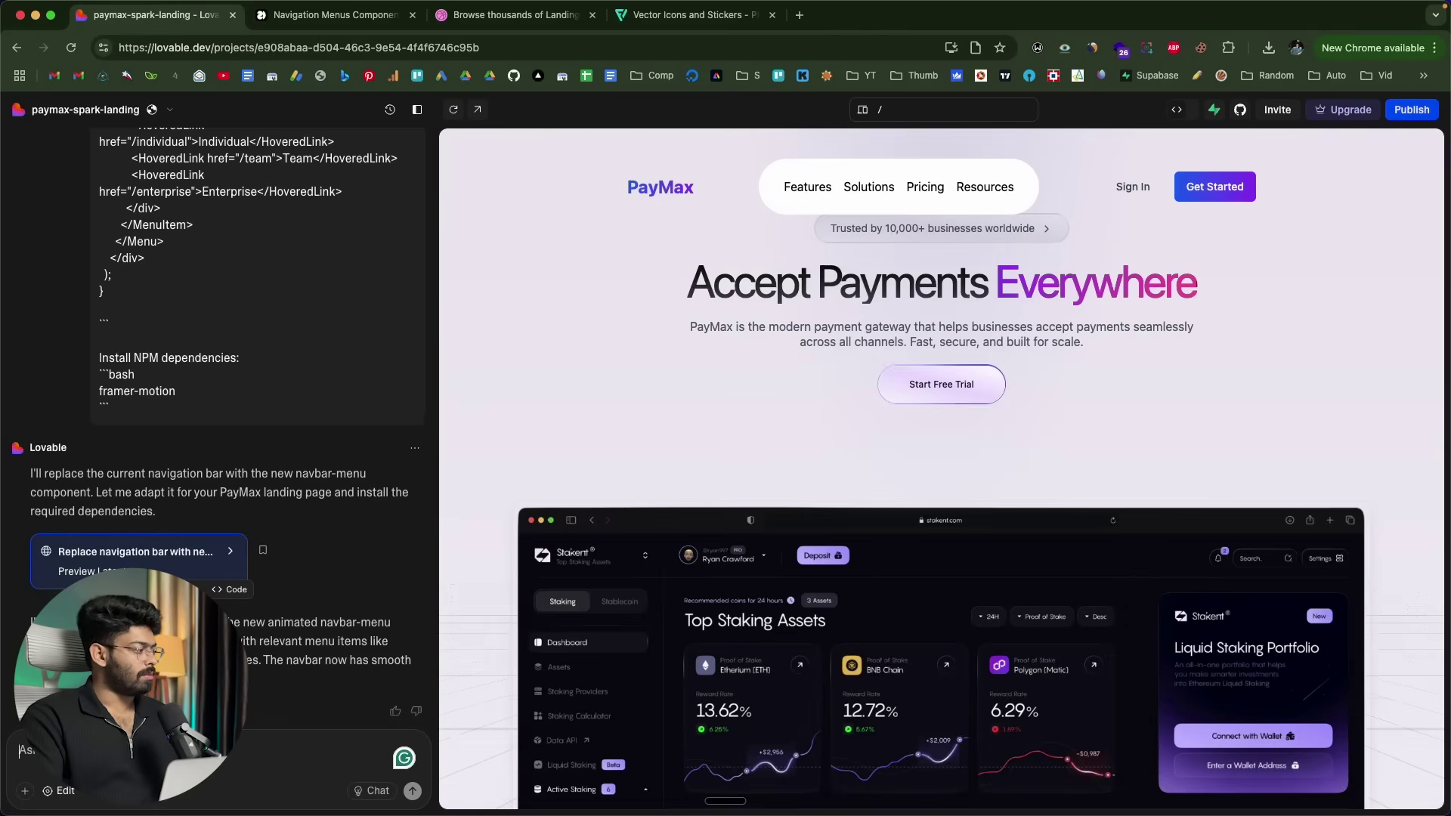
pyautogui.write('can you replace the navbar with the one below and also take care of a')
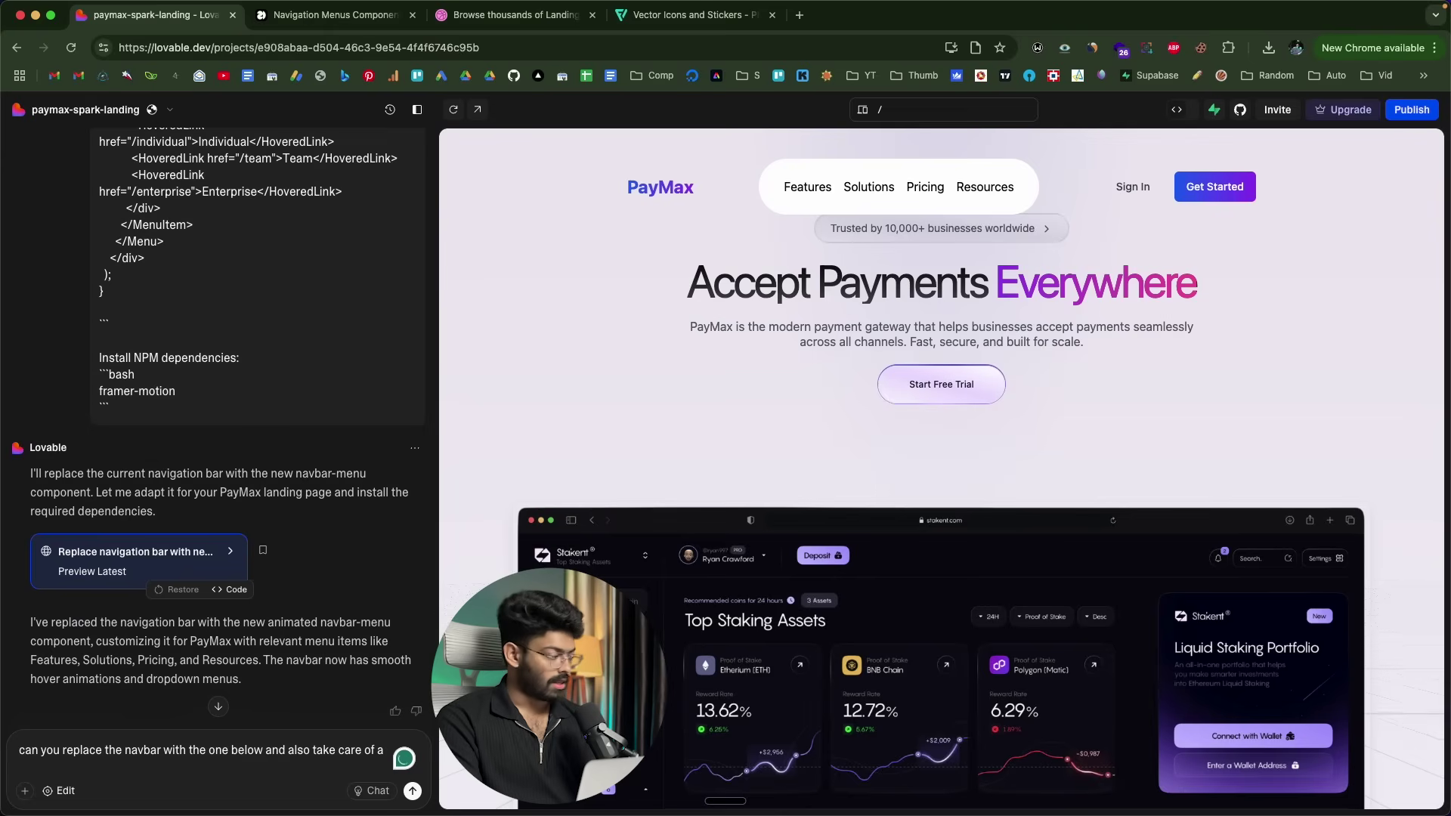
pyautogui.write('lign')
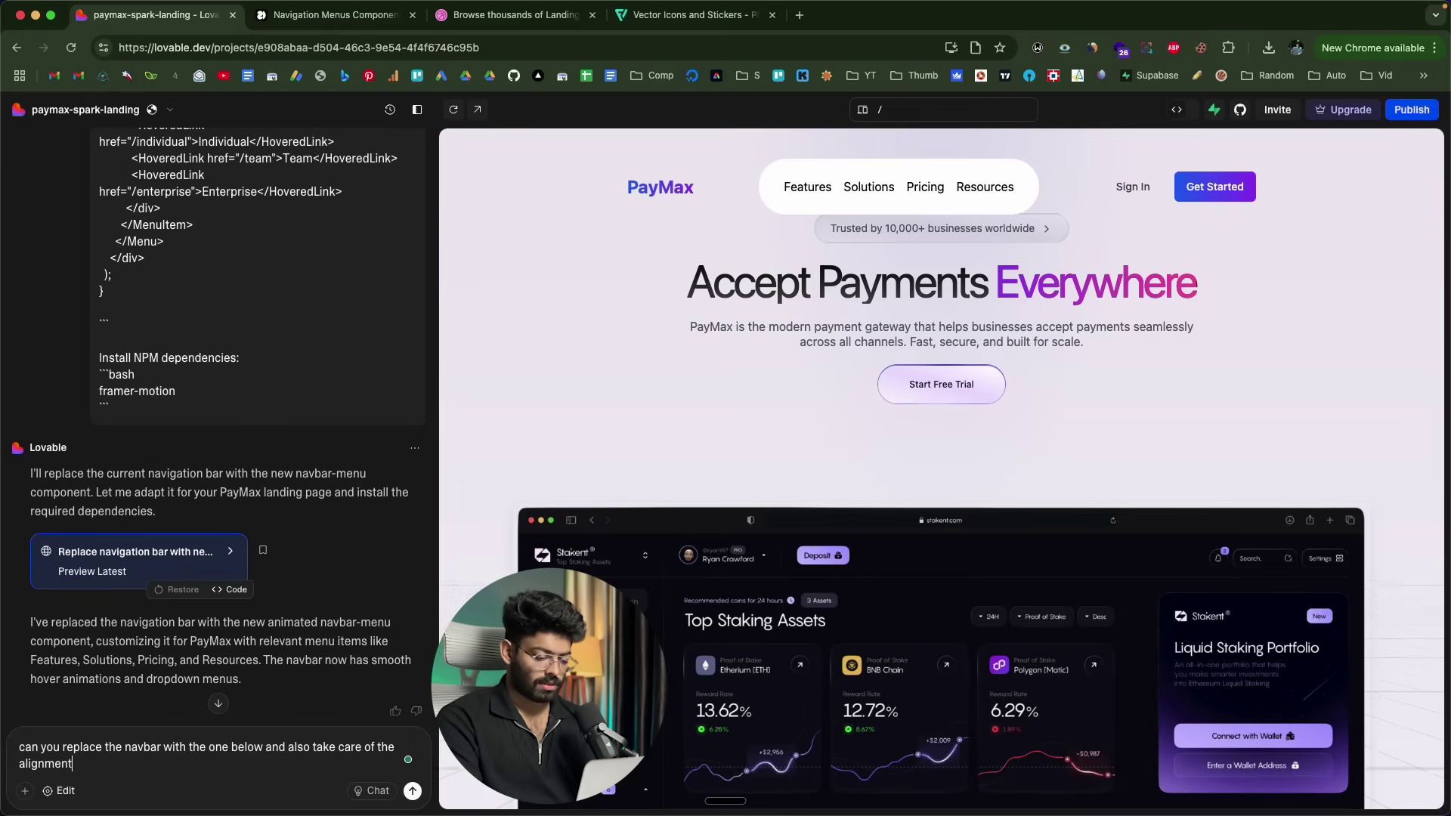
pyautogui.write('ment')
pyautogui.press('Return')
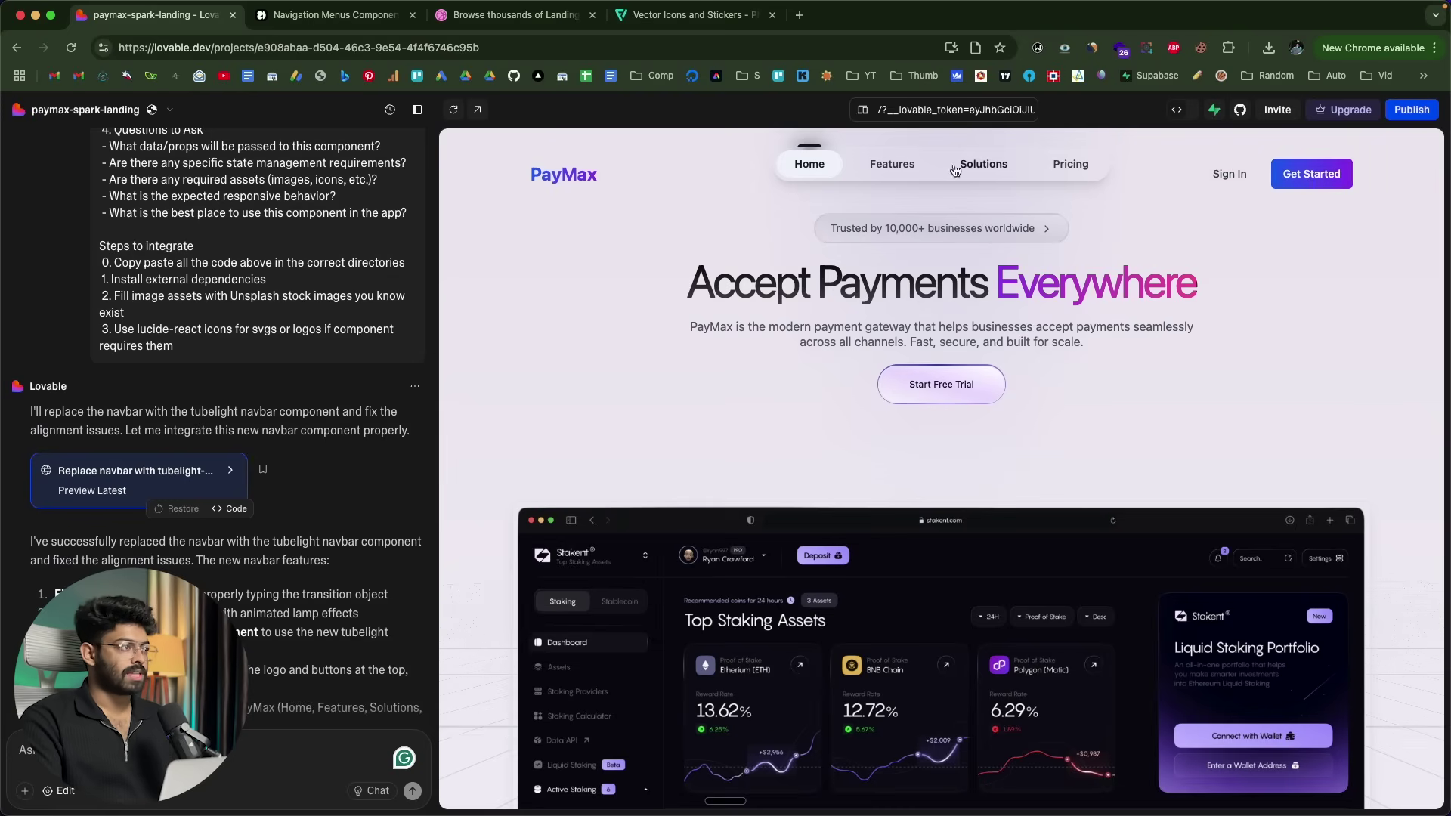
# Ask Lovable to align the logo, the navbar and the "Sign In" and "Get Started" buttons horizontally on the same line.
pyautogui.click(23, 750)
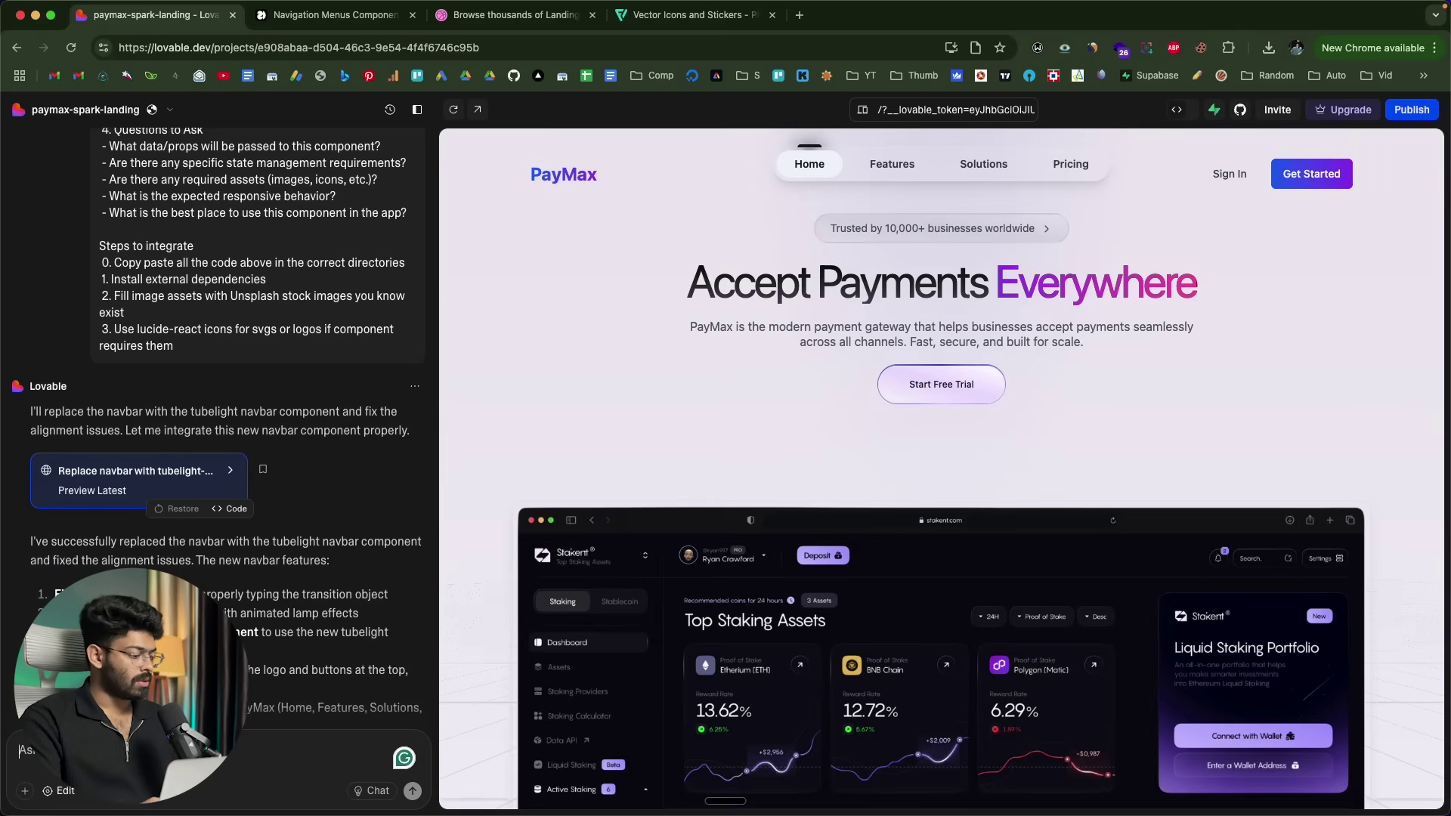
pyautogui.hotkey('alt', 'space')
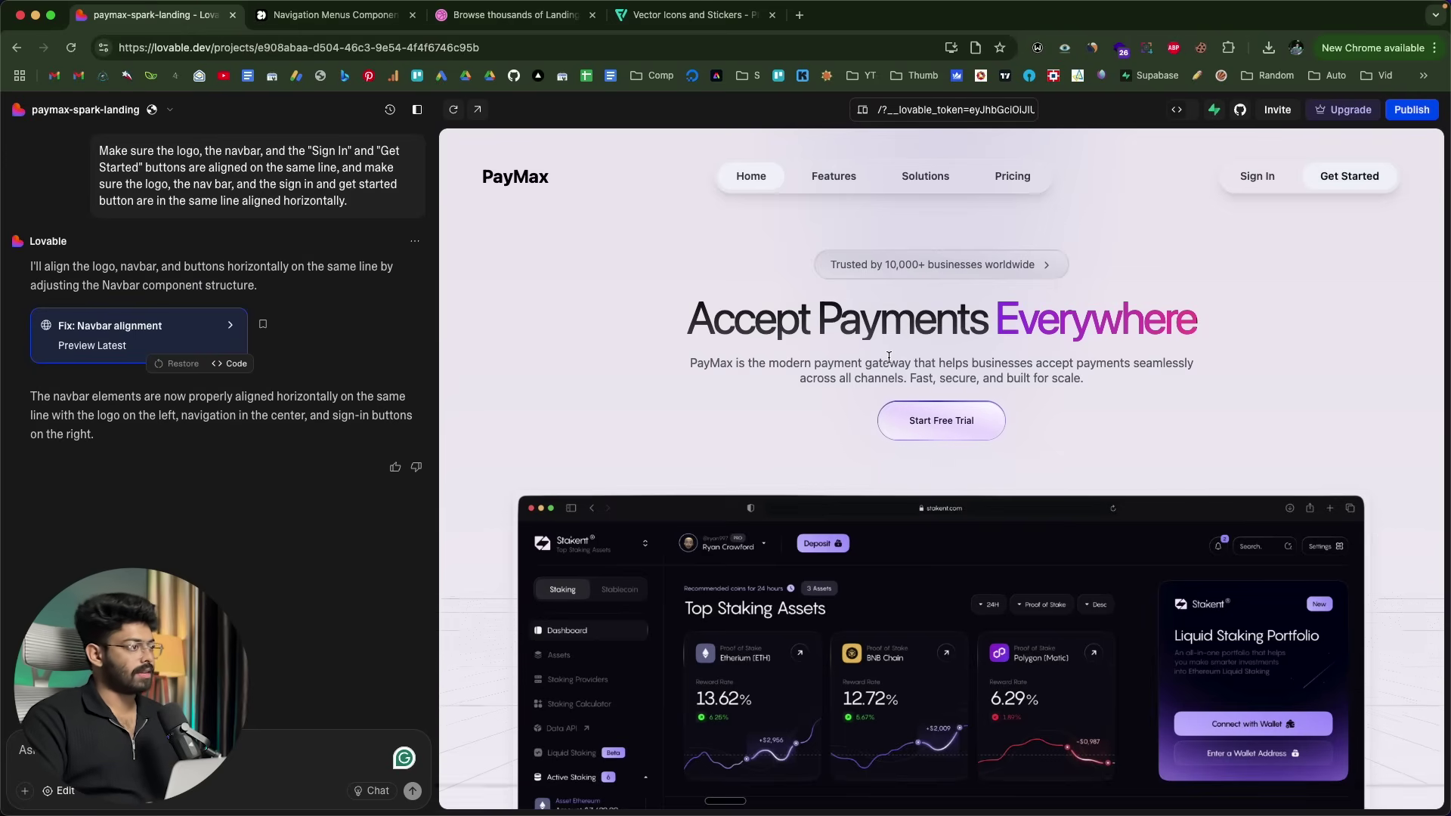
# Ask Lovable to add dark mode support to the landing page, with a toggle for switching between dark and light mode.
pyautogui.scroll(5, 889, 358)
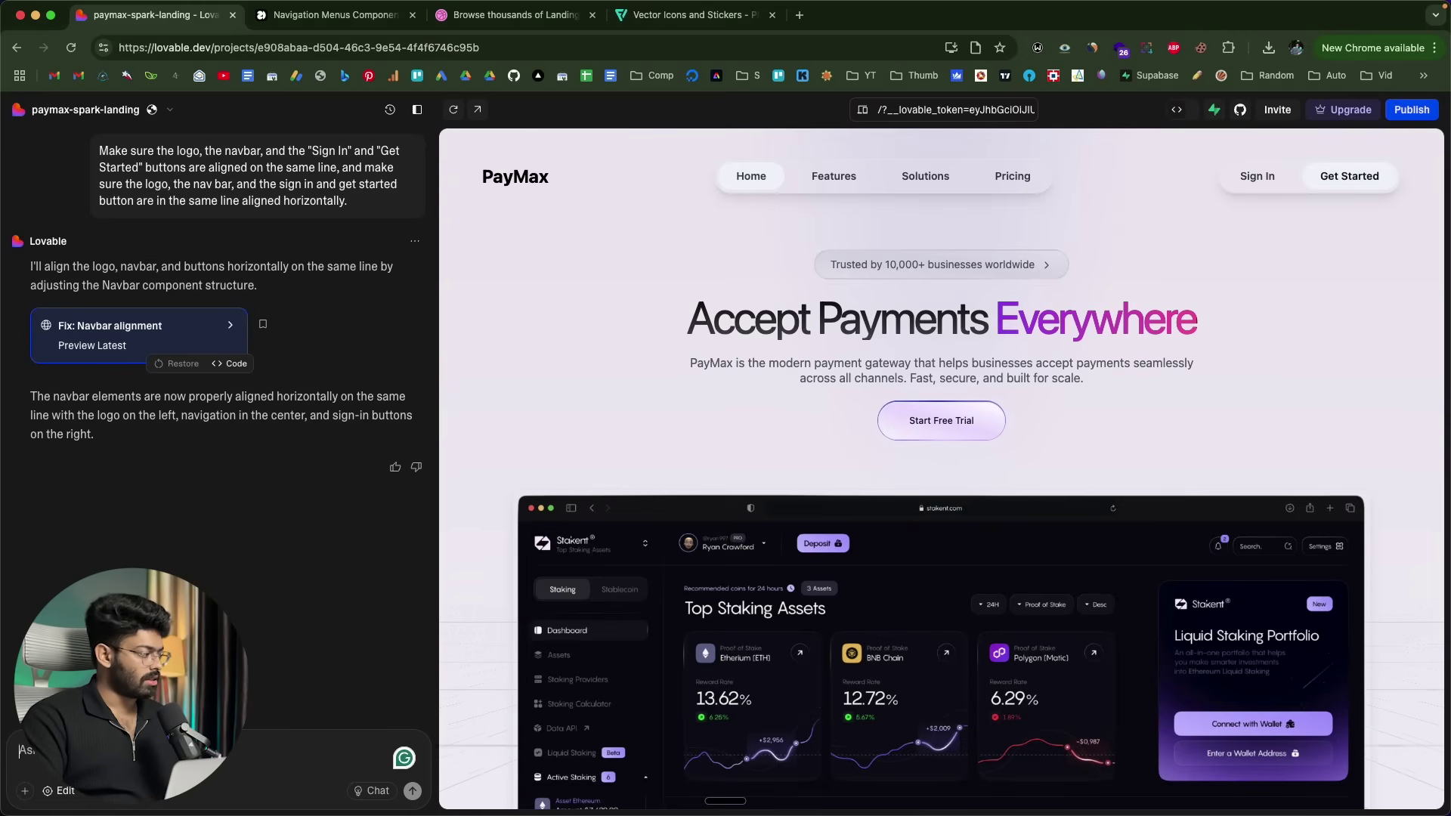
pyautogui.click(61, 750)
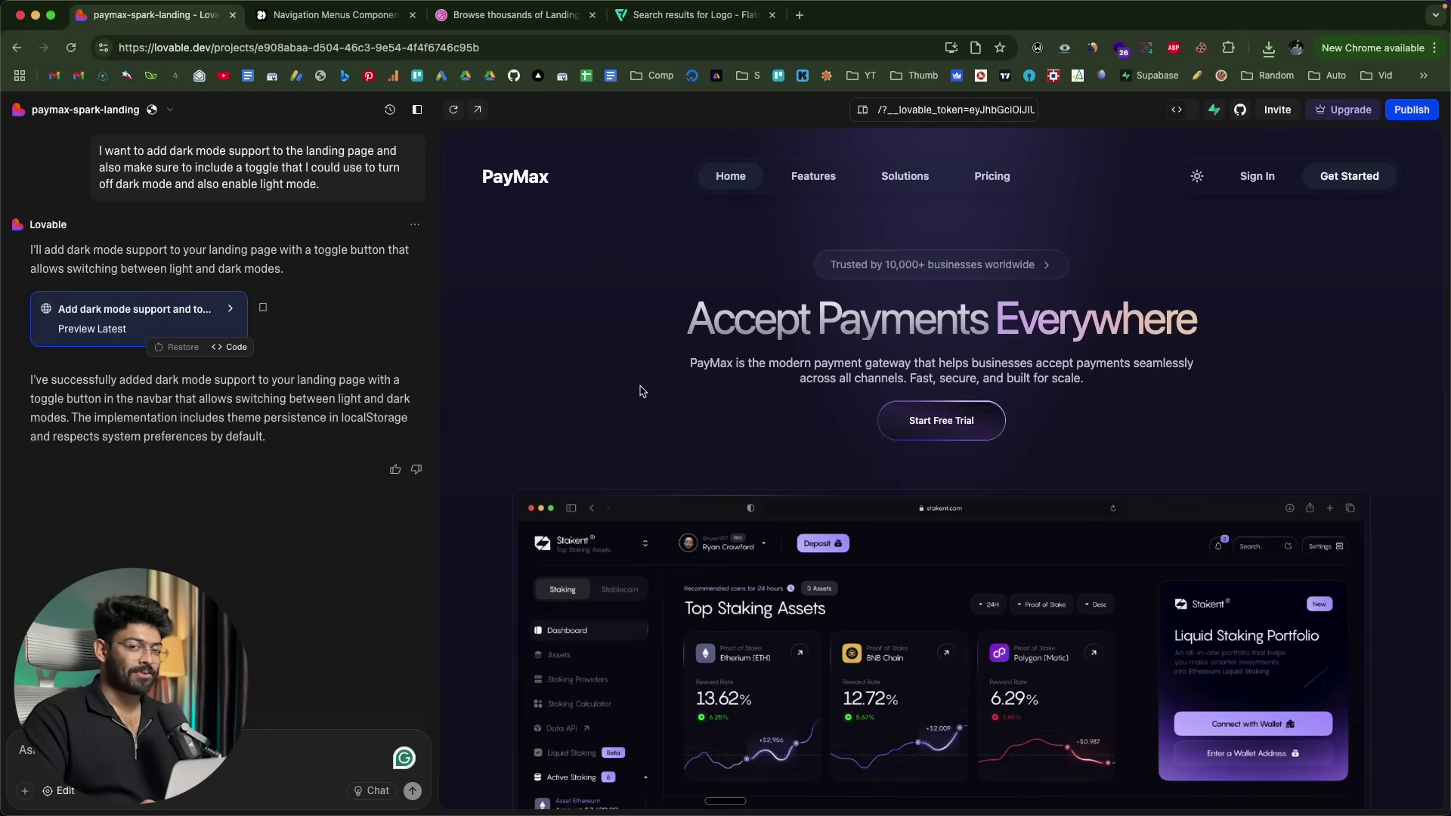
# Switch the page between light and dark mode with the new toggle and examine how each section down to the footer adapts.
pyautogui.scroll(-10, 642, 392)
pyautogui.scroll(10, 642, 391)
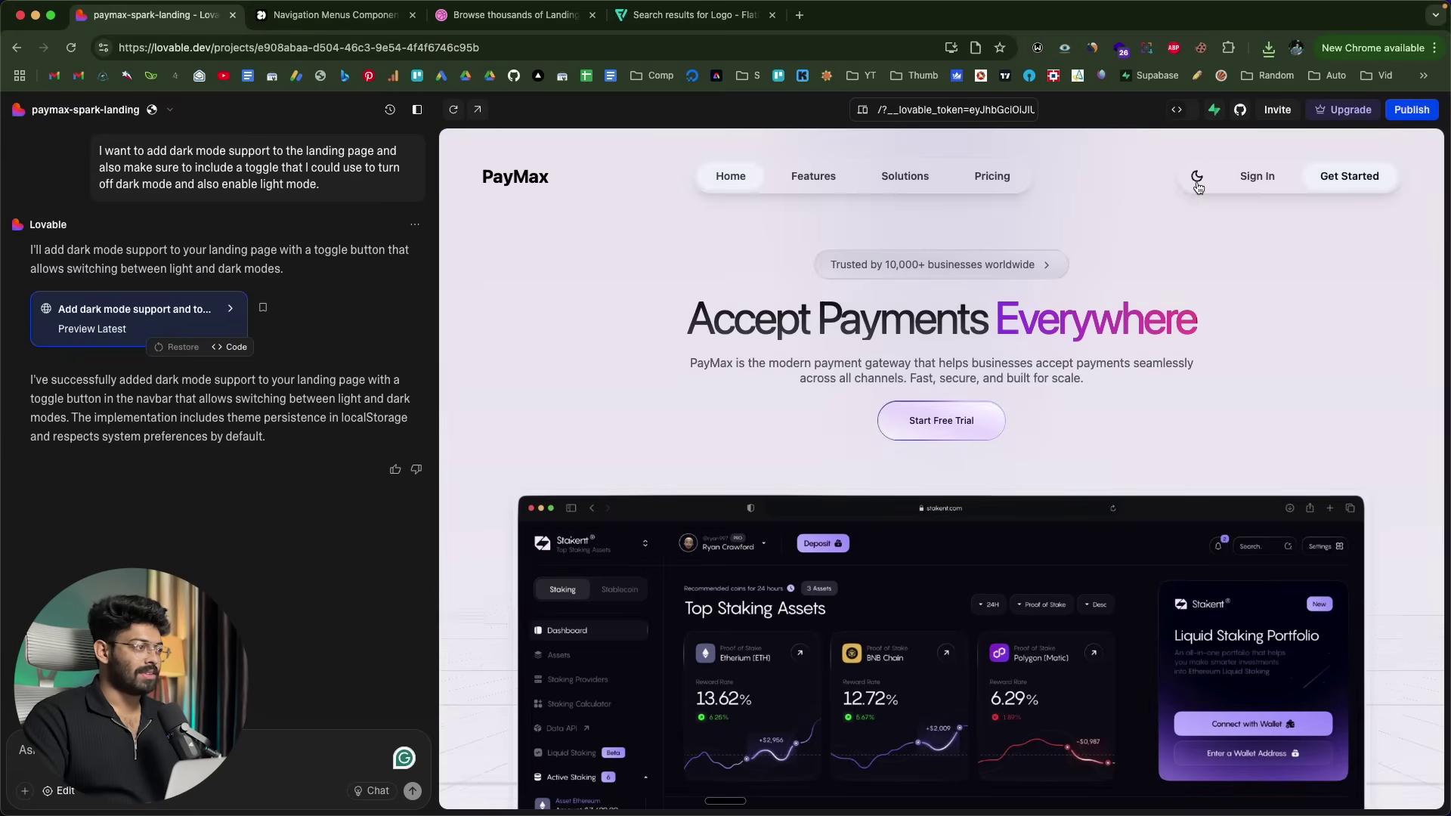
pyautogui.scroll(-15, 777, 416)
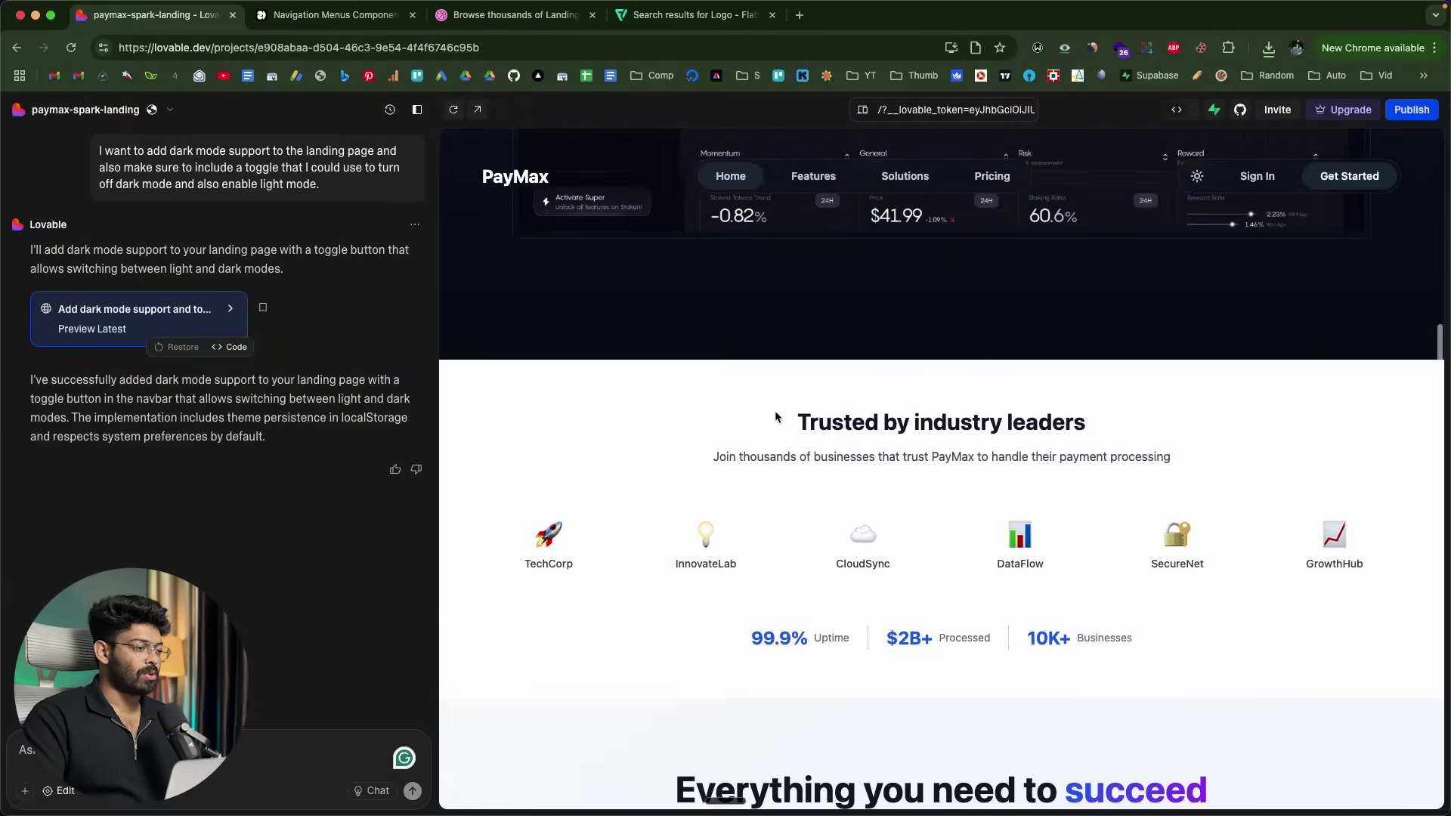
pyautogui.scroll(-5, 776, 417)
pyautogui.scroll(15, 775, 417)
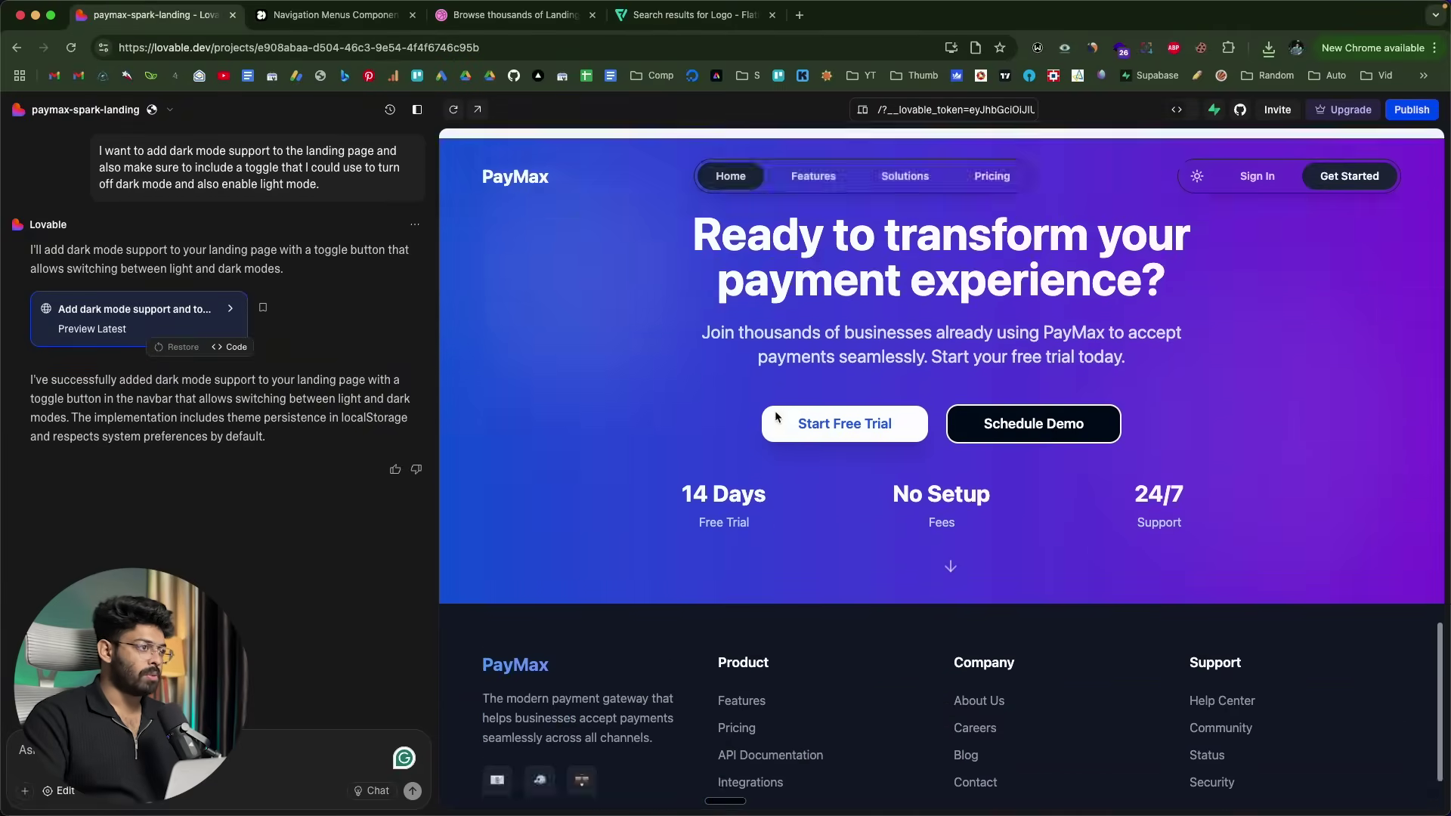
pyautogui.scroll(3, 827, 495)
pyautogui.scroll(-10, 827, 495)
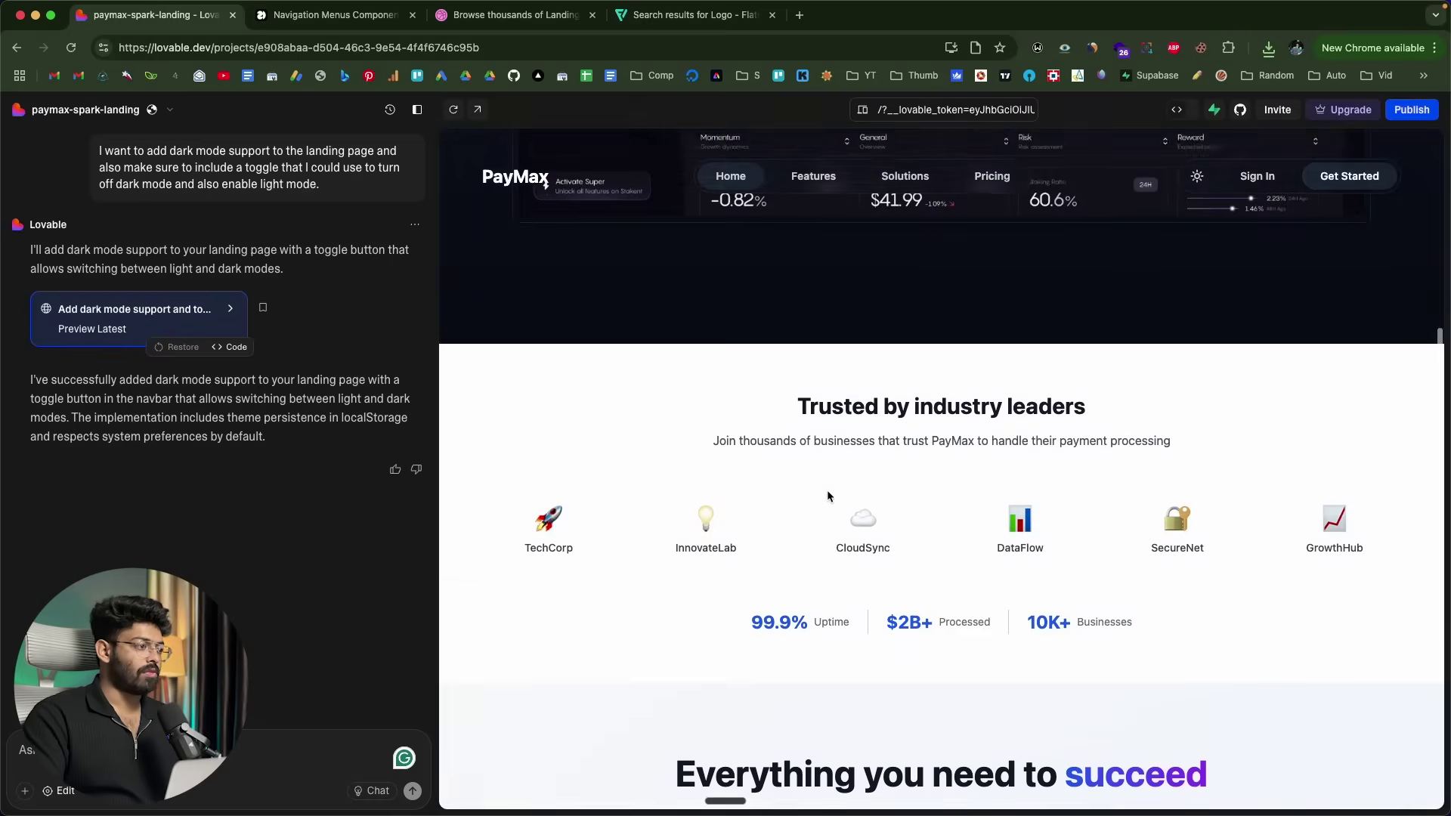
pyautogui.scroll(10, 827, 495)
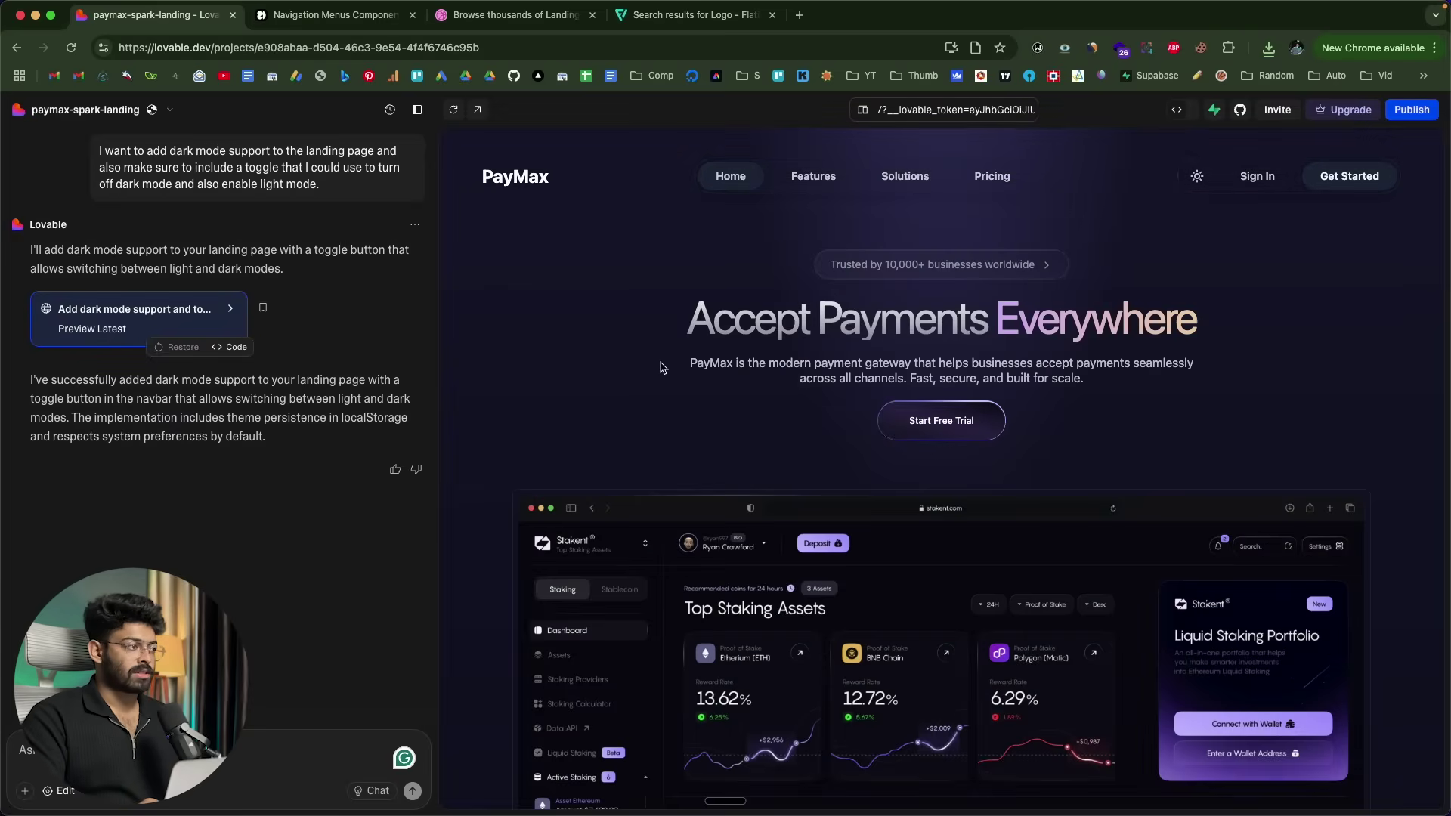
pyautogui.scroll(-10, 662, 368)
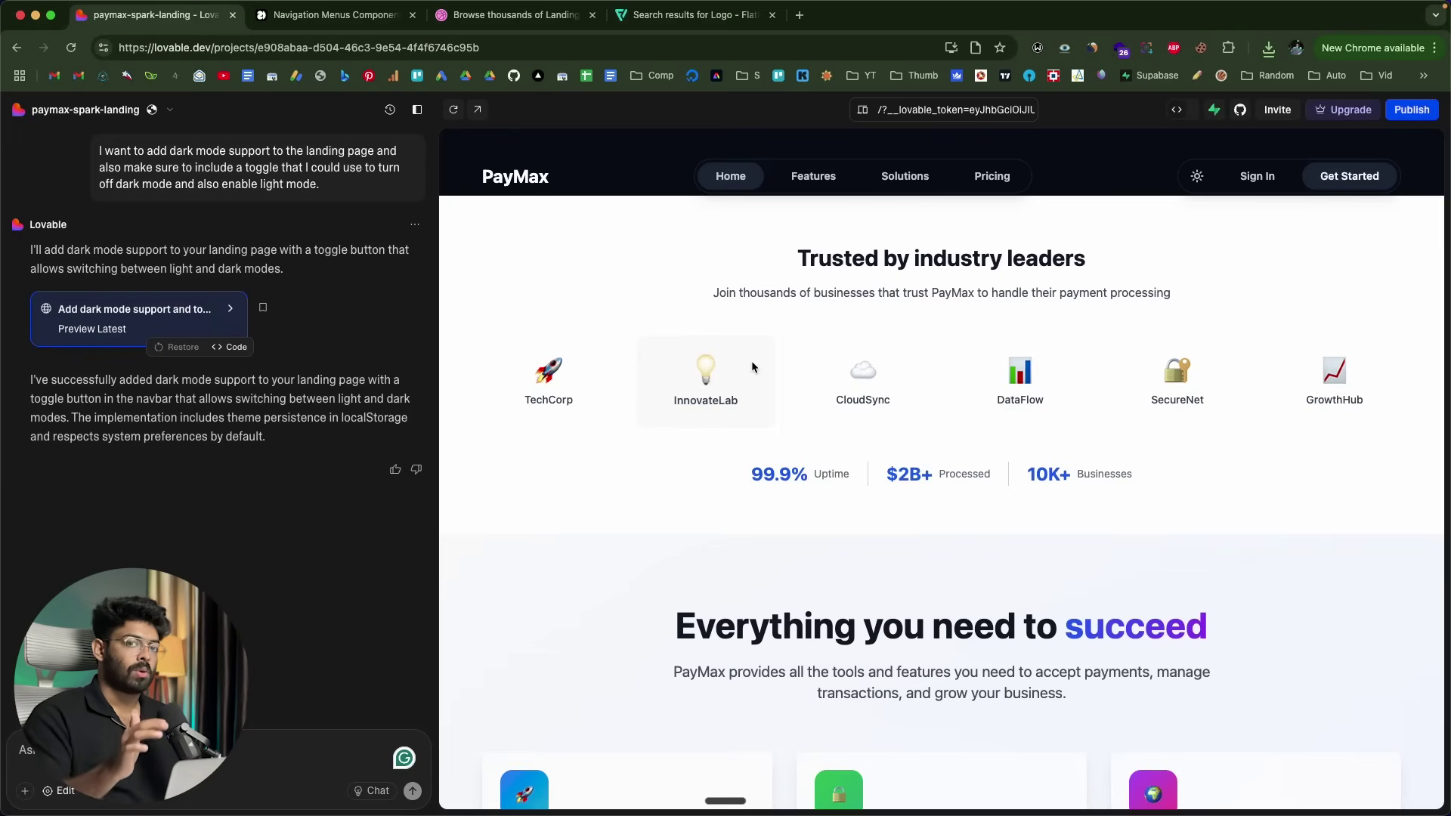
# Switch to Flaticon and browse the "logo" icon results for downloadable brand logos.
pyautogui.press('super+4')
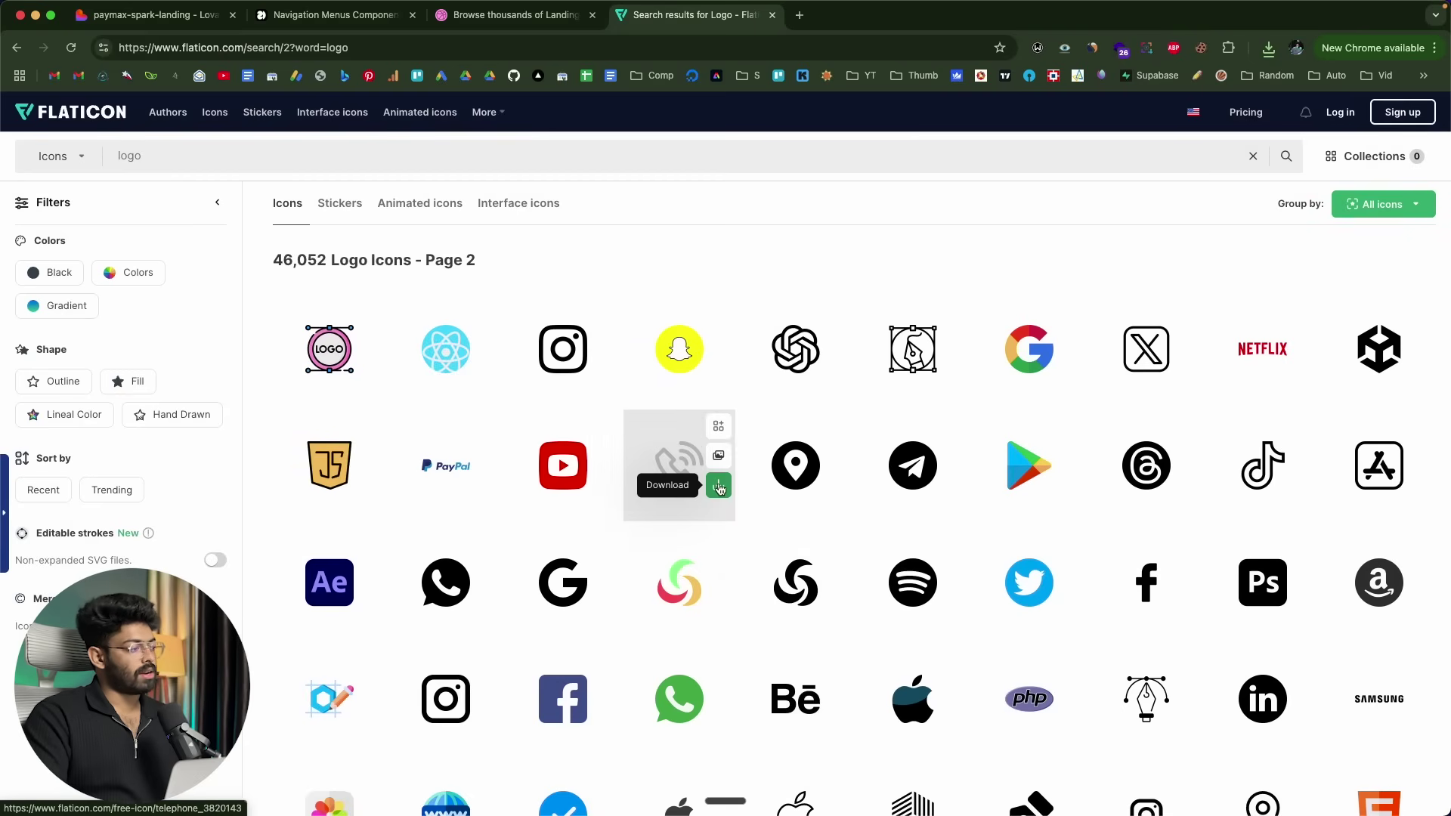
pyautogui.scroll(-5, 720, 490)
pyautogui.scroll(-3, 719, 489)
pyautogui.scroll(8, 720, 490)
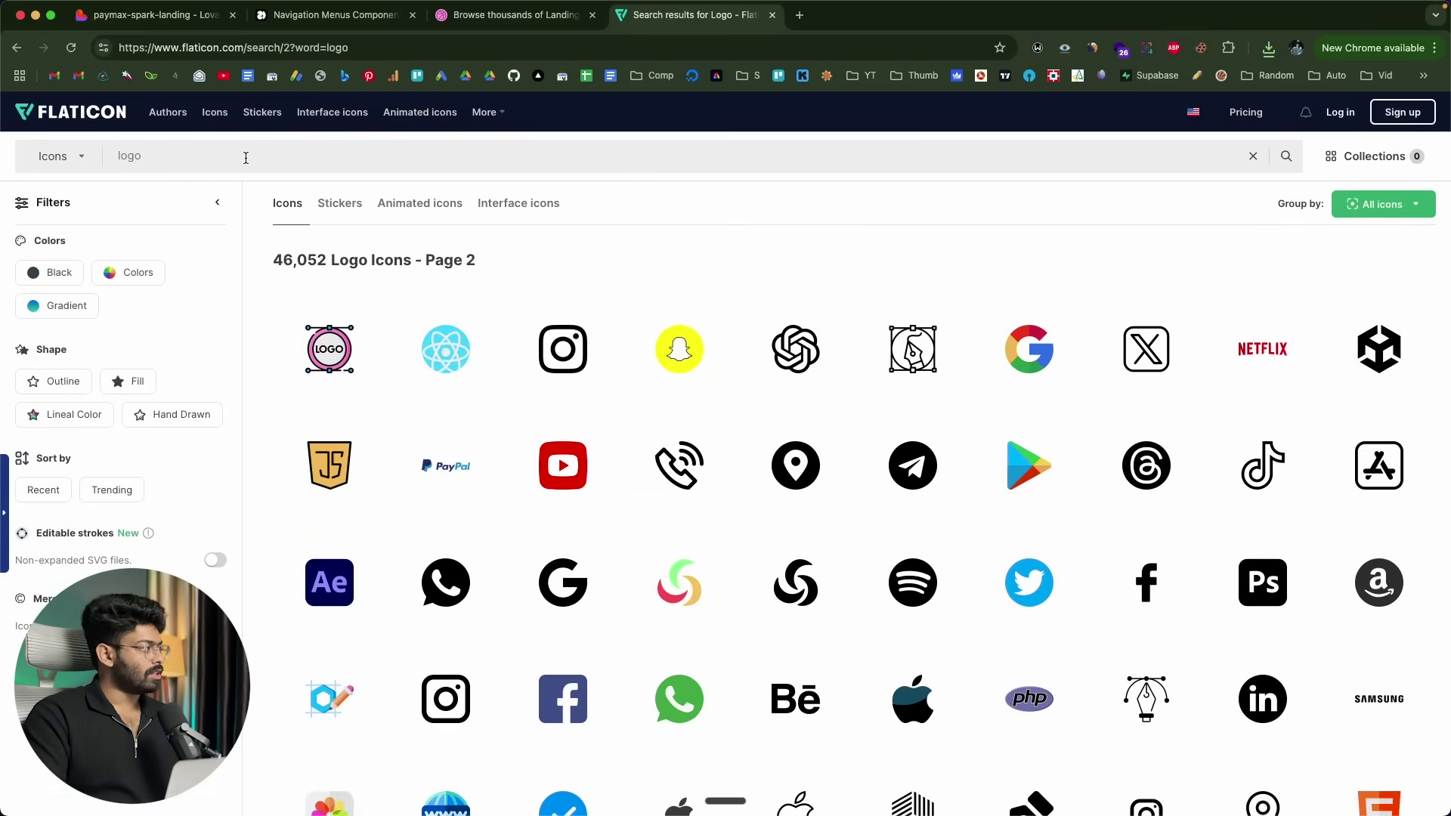
pyautogui.moveTo(142, 155); pyautogui.dragTo(2, 159)
pyautogui.scroll(-6, 720, 665)
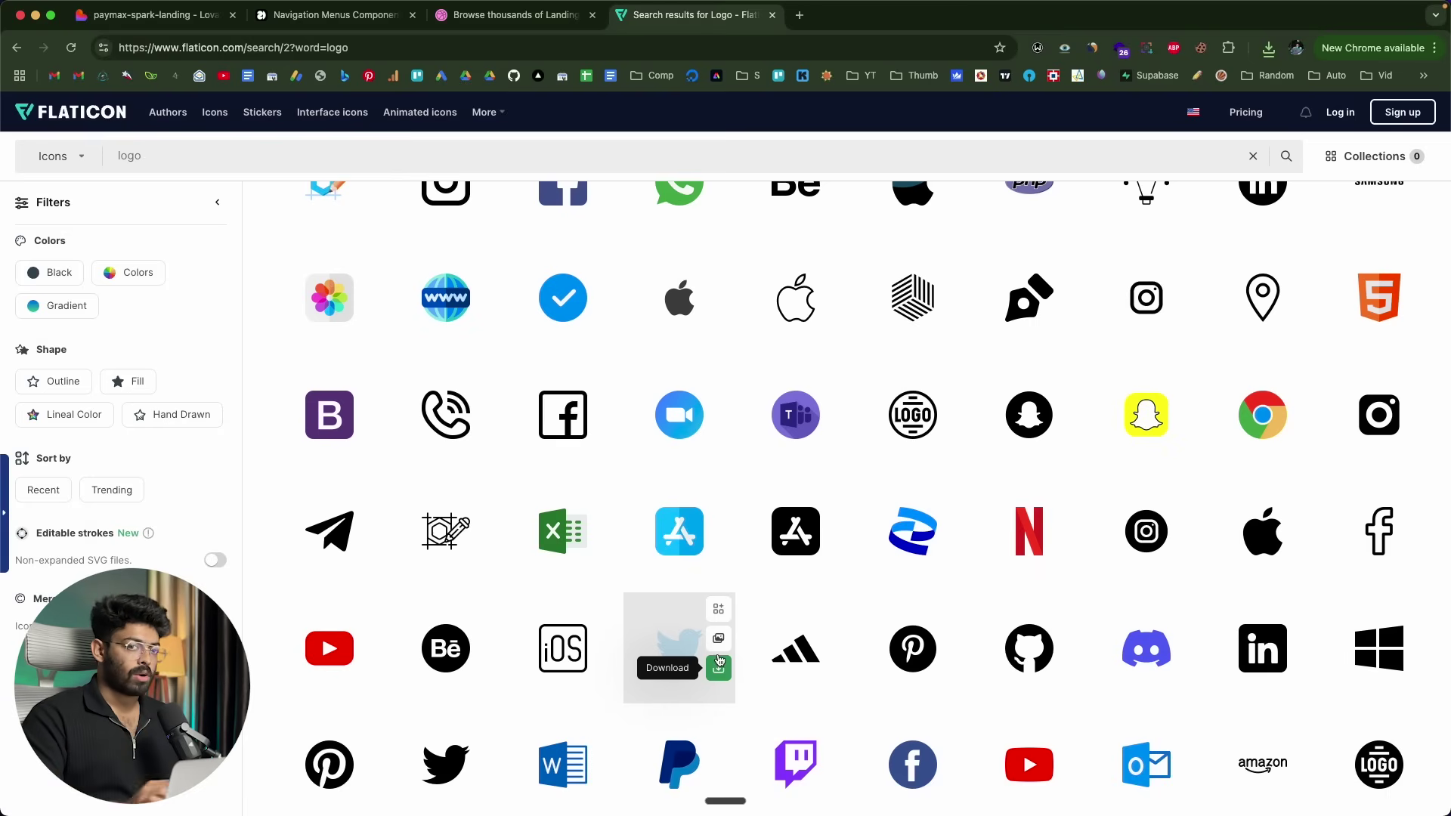
# Attach the nine brand logo images in Lovable and ask for them in the trusted by industry leaders section with a marquee animation.
pyautogui.click(168, 17)
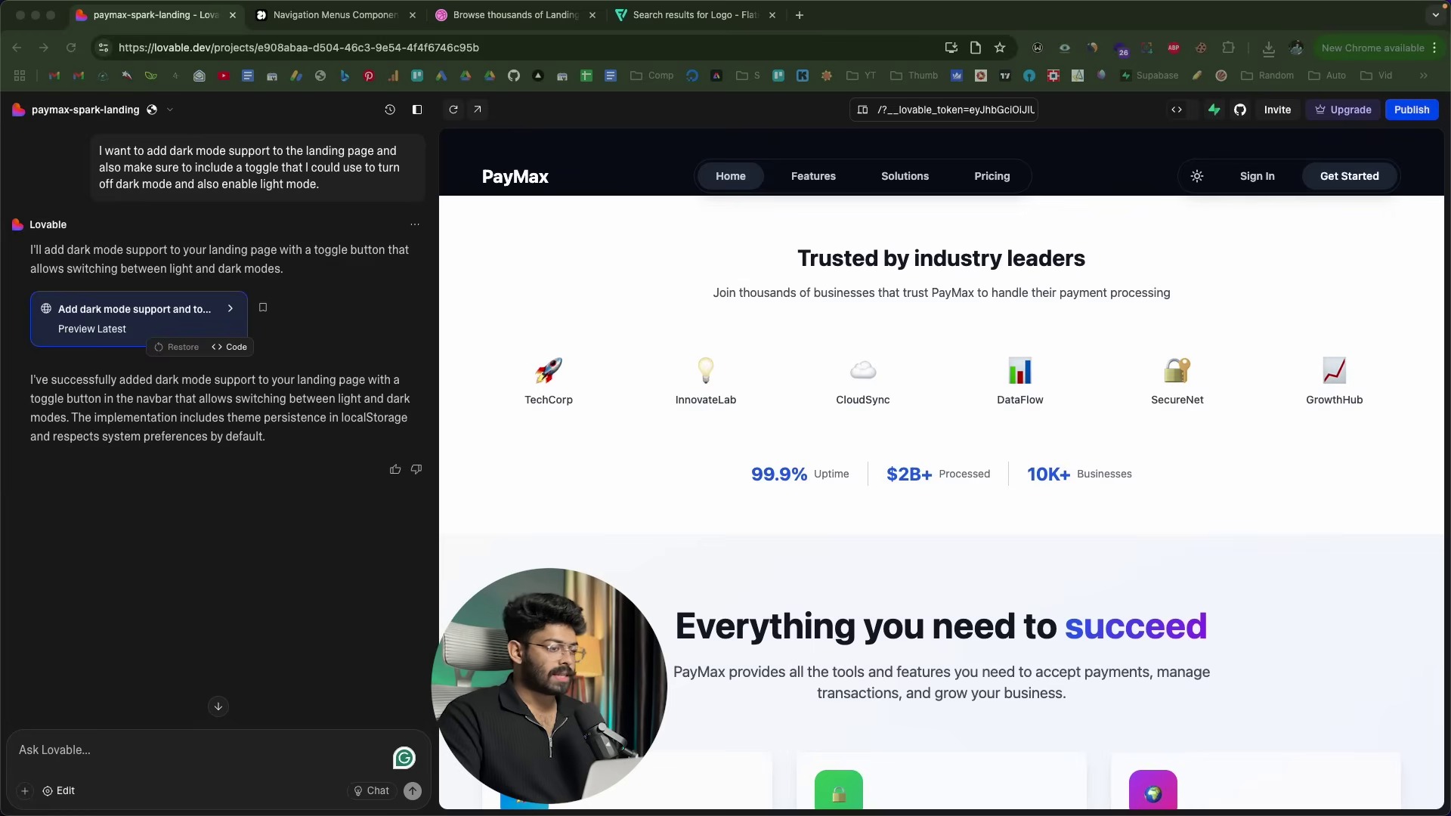
pyautogui.moveTo(454, 590); pyautogui.dragTo(338, 666)
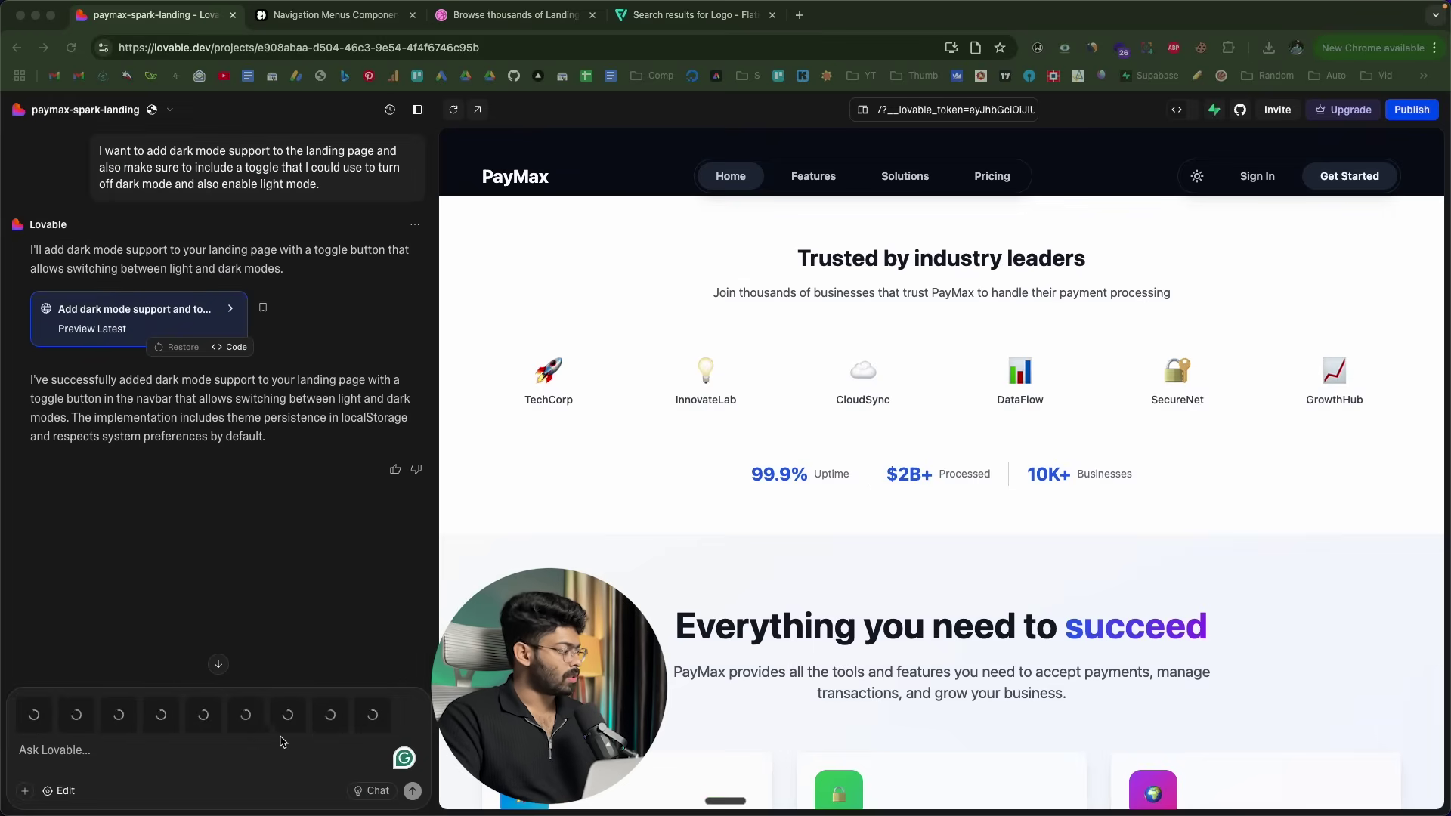
pyautogui.click(85, 757)
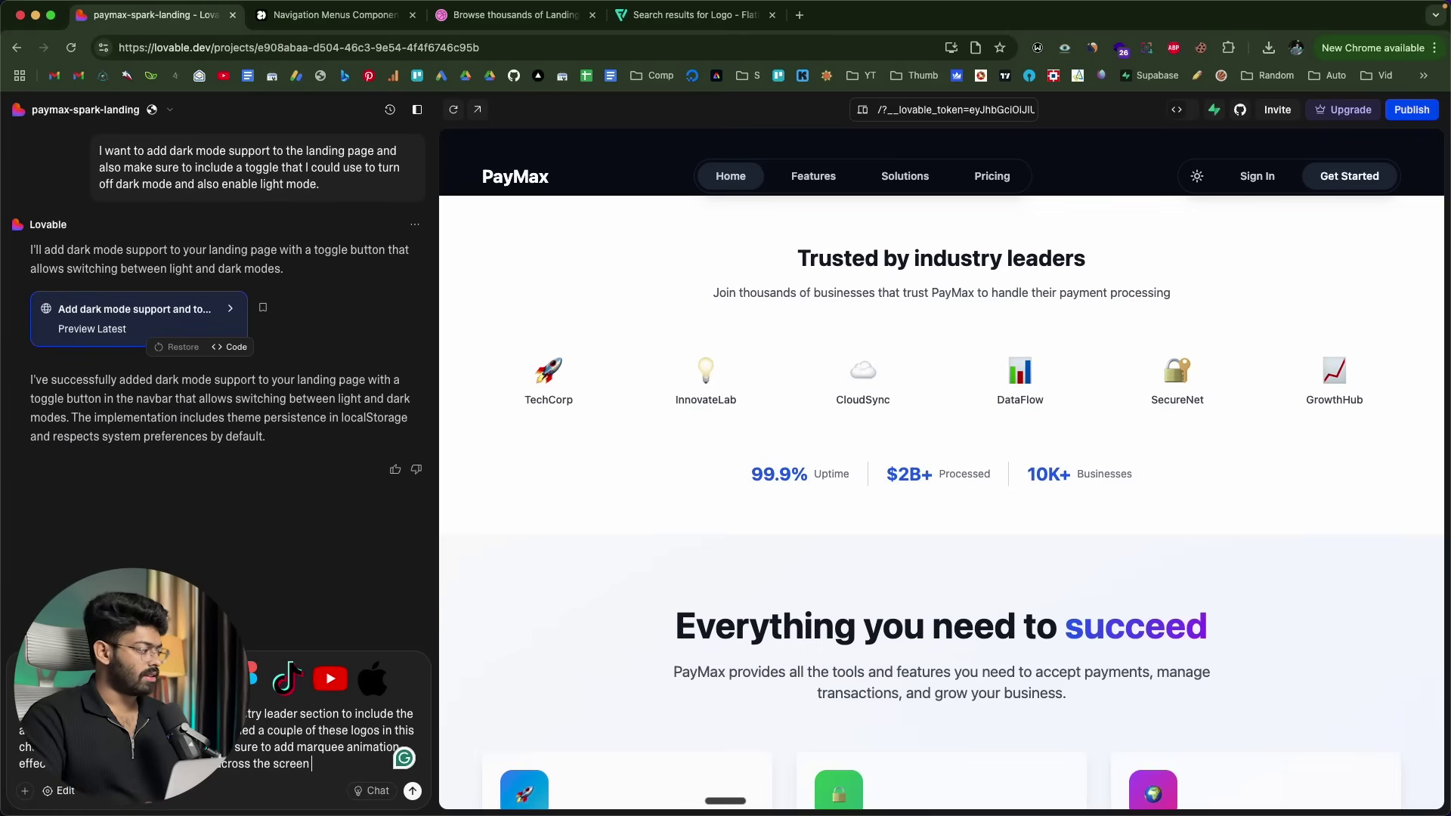
pyautogui.press('Return')
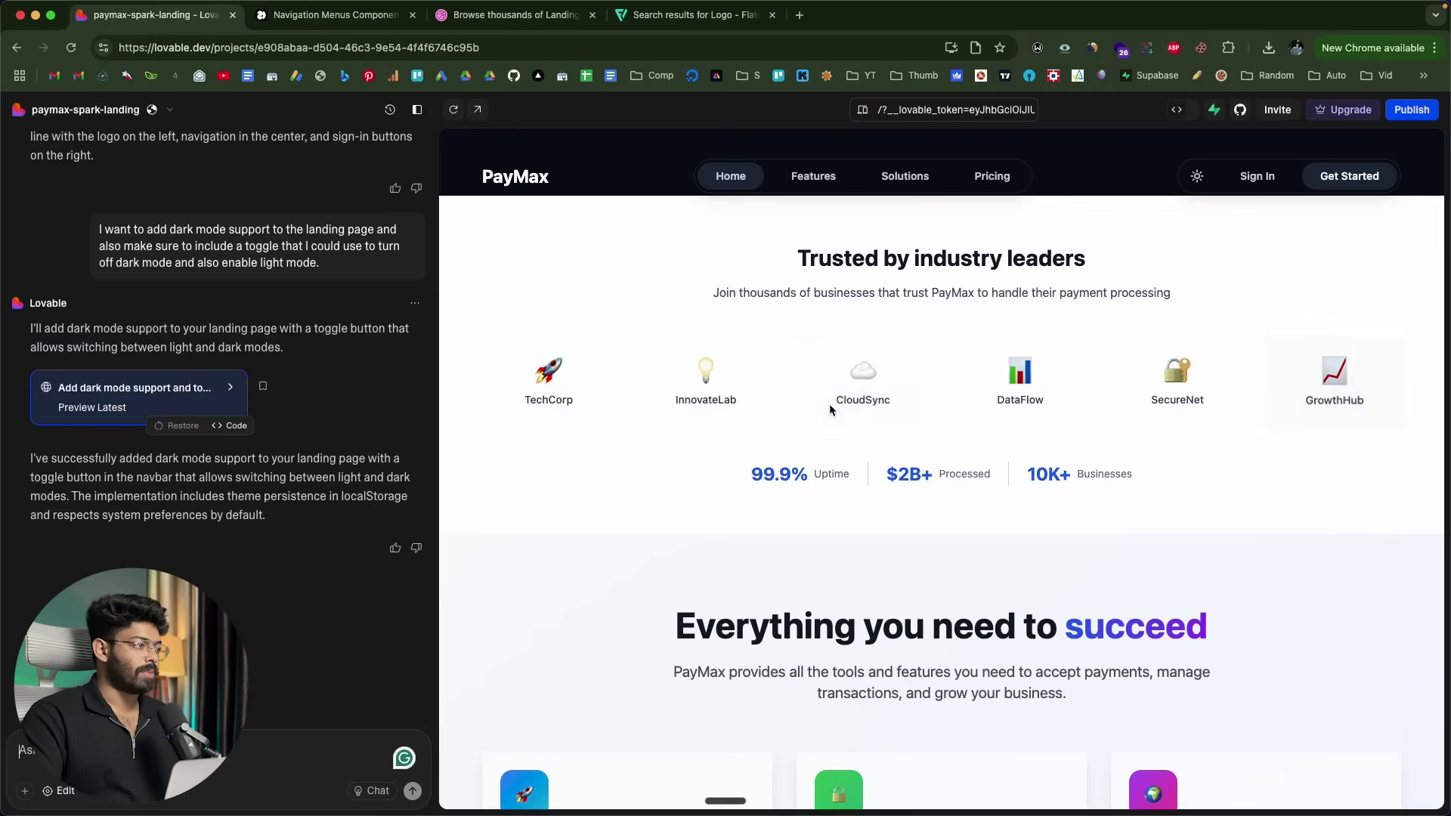
# Return to 21st.dev, open the Clients category from the component search and browse its components.
pyautogui.hotkey('ctrl', 'Tab')
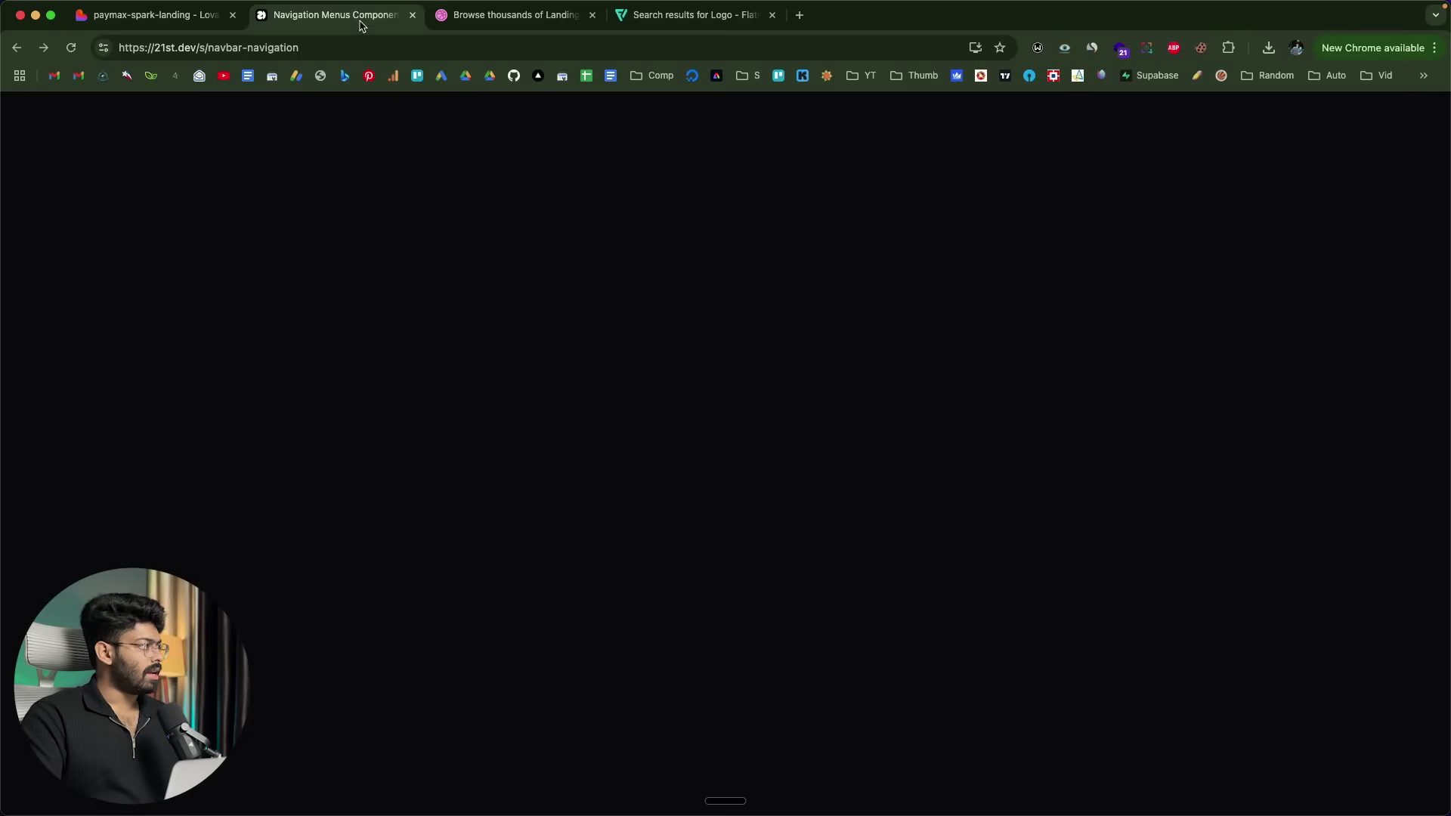
pyautogui.click(21, 112)
pyautogui.click(21, 111)
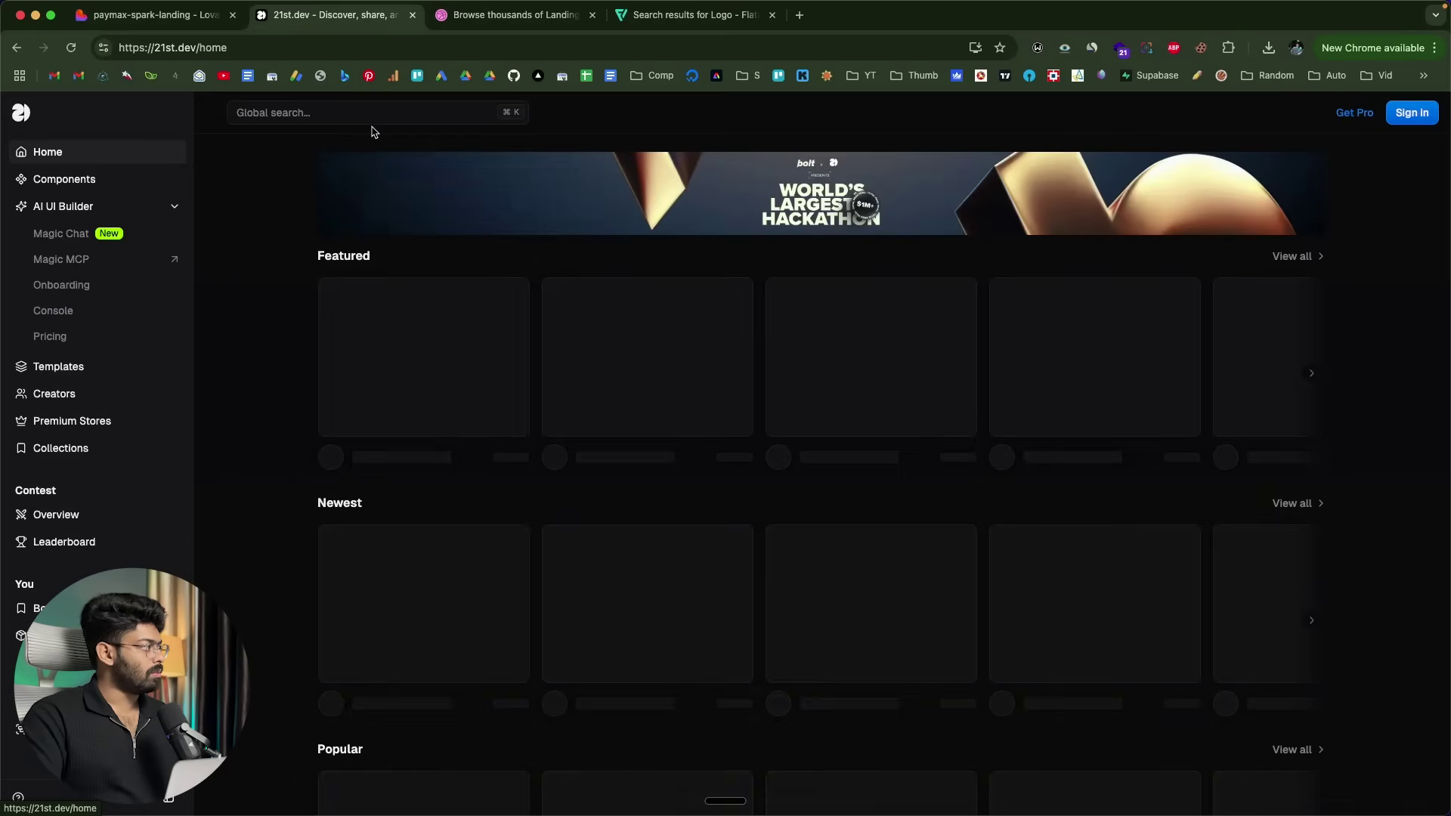
pyautogui.click(320, 114)
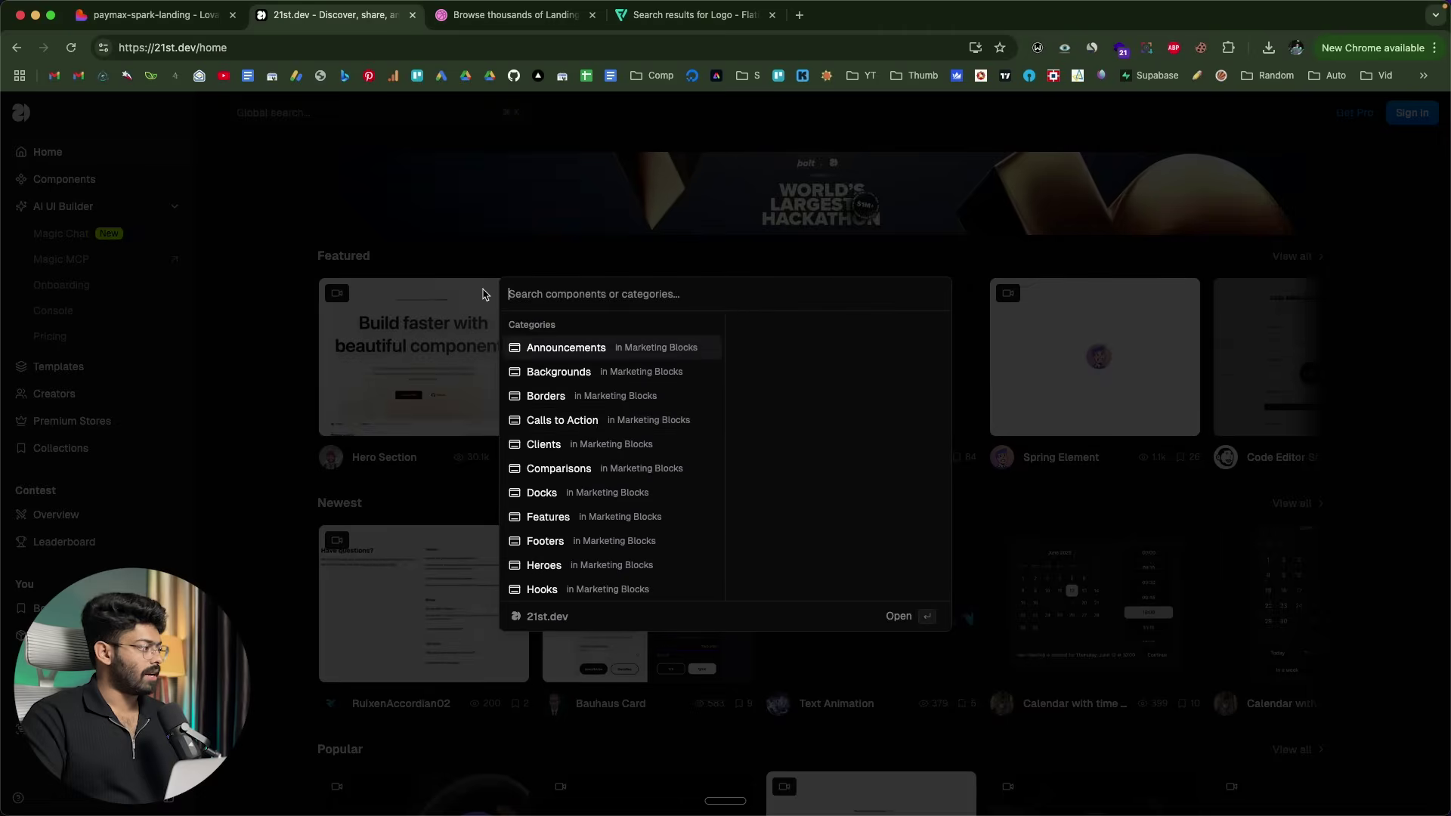
pyautogui.click(579, 446)
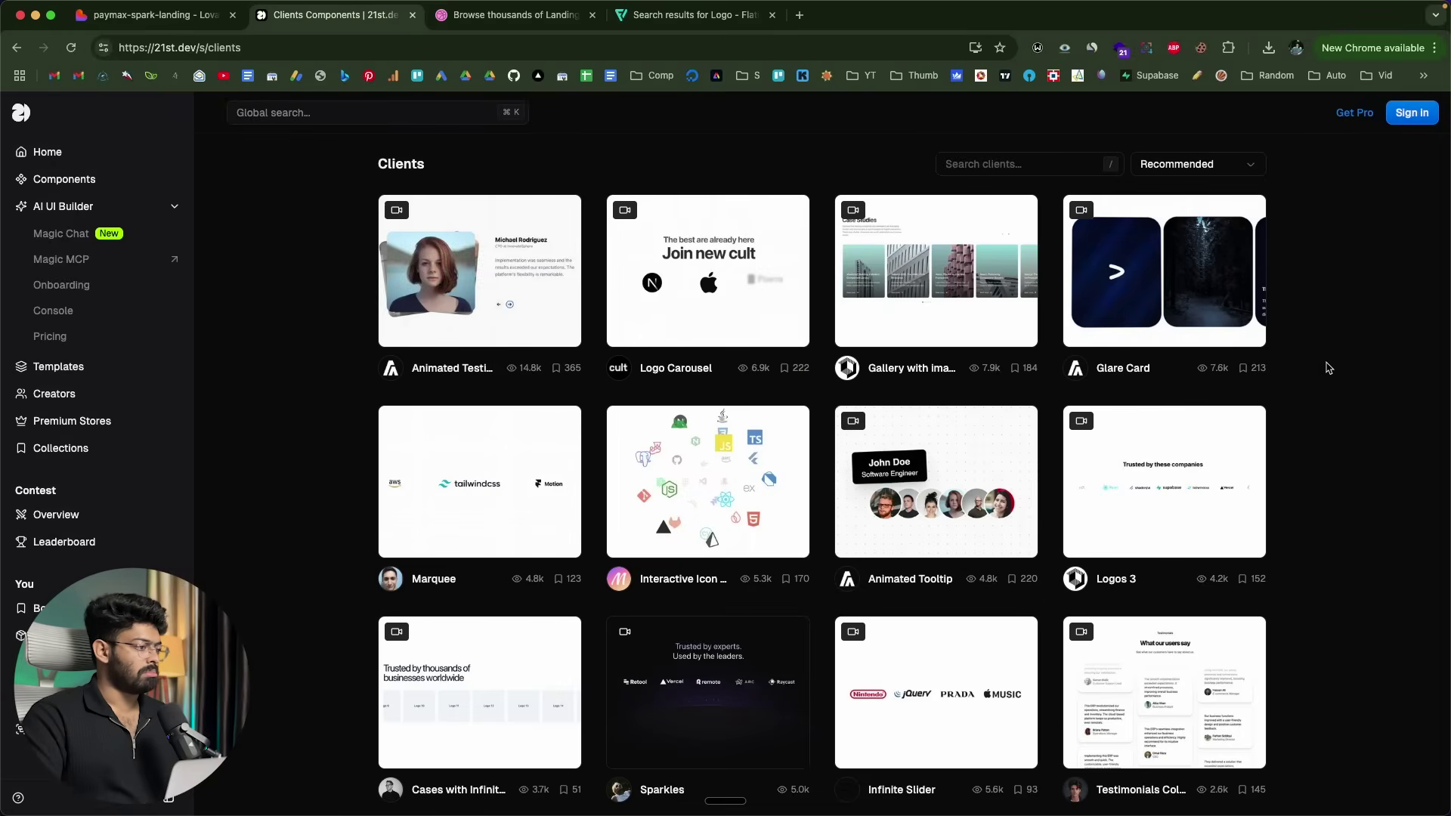
pyautogui.scroll(-3, 1154, 488)
pyautogui.scroll(-5, 1154, 486)
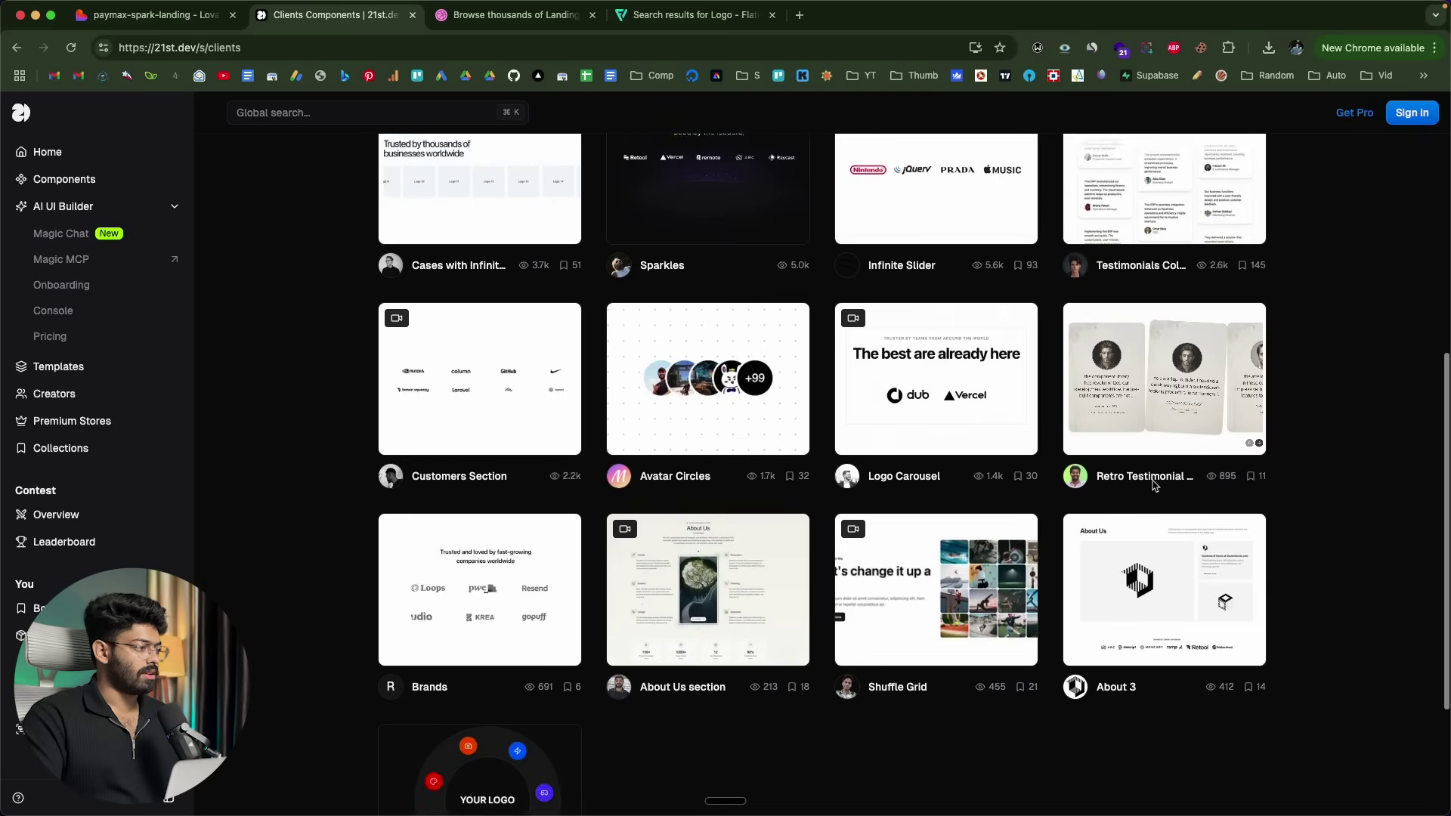
# Preview the Customers Section and Logos 3 components in the Clients category.
pyautogui.click(508, 360)
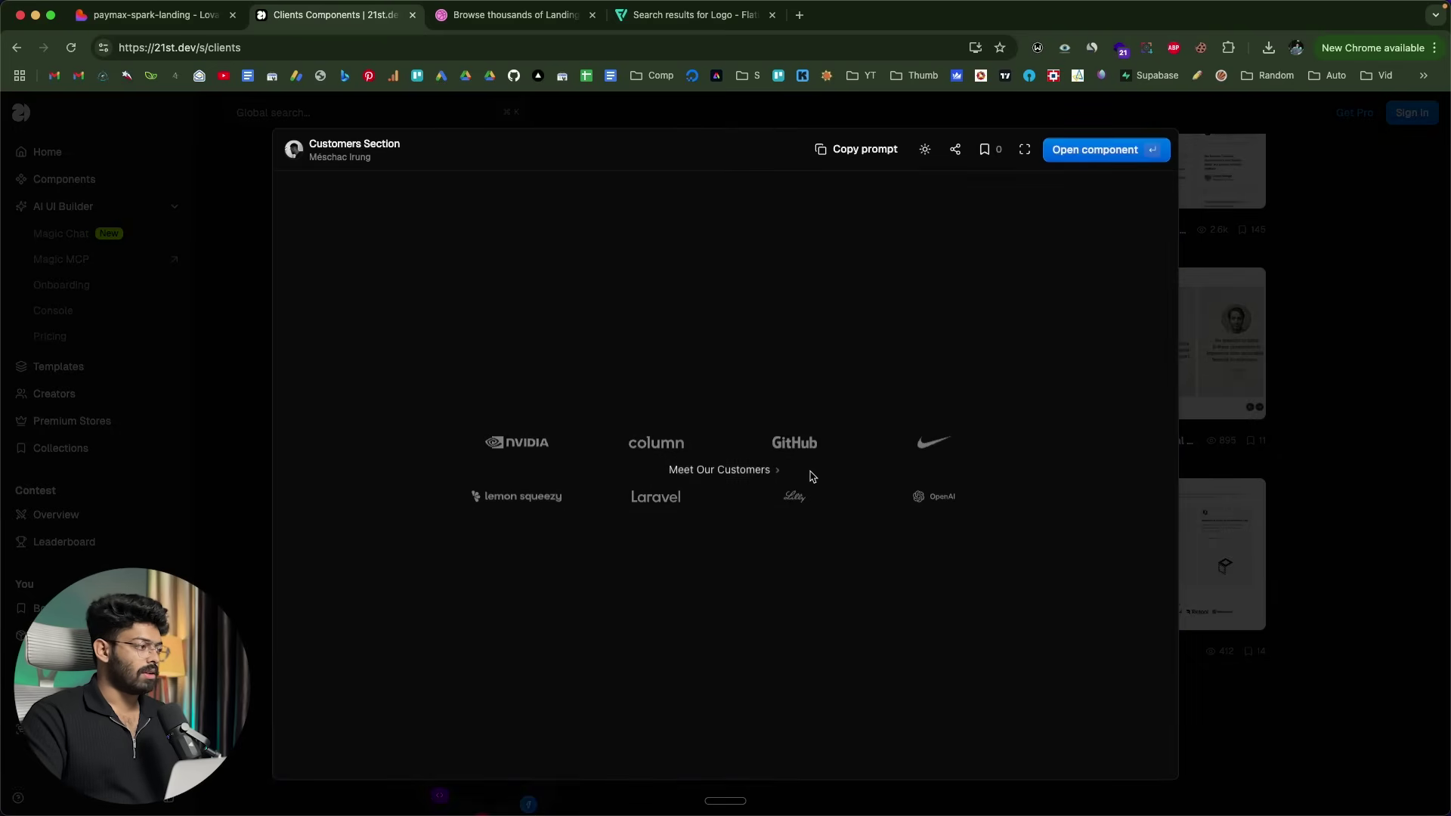
pyautogui.click(1209, 238)
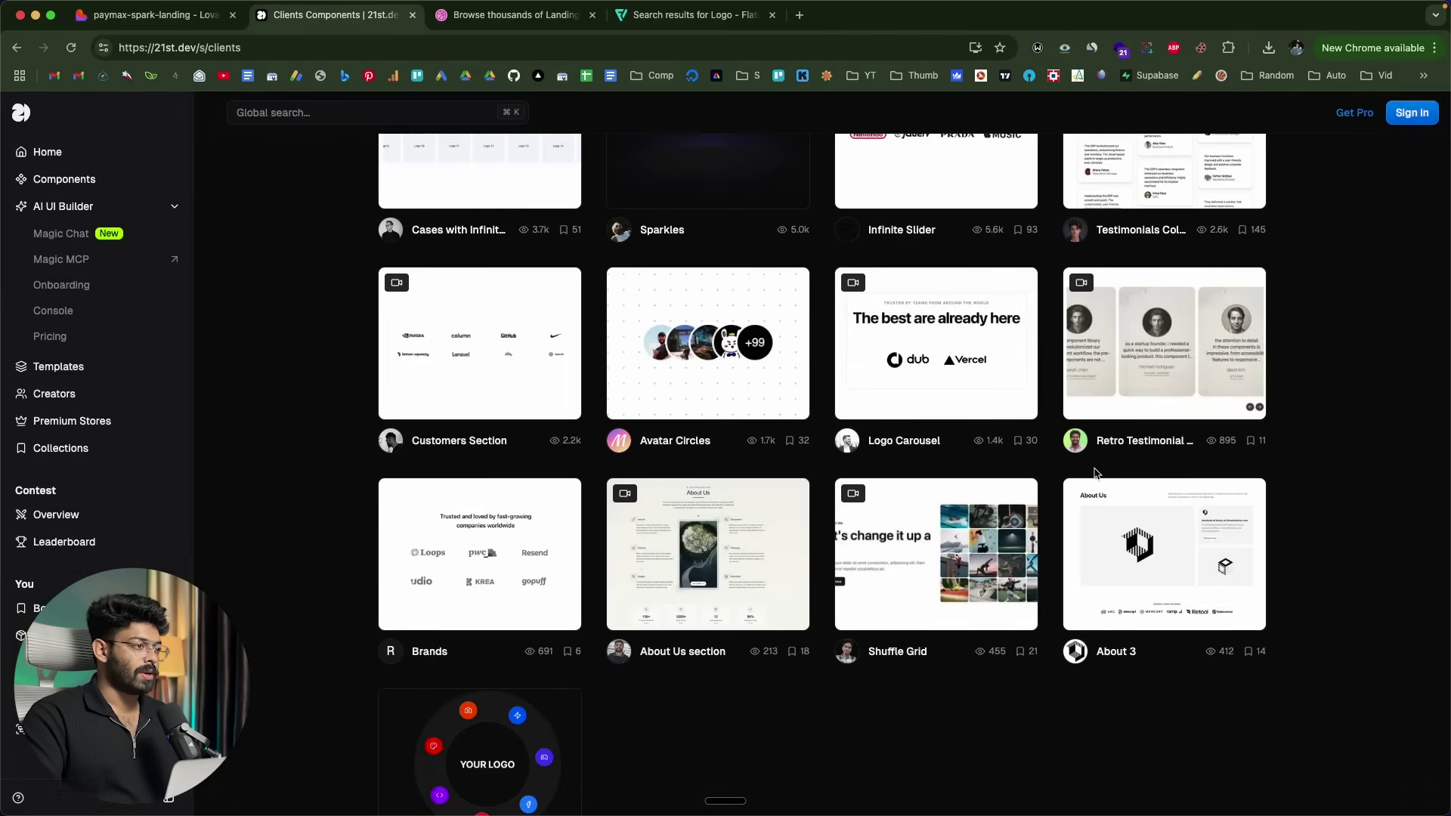
pyautogui.scroll(6, 1095, 474)
pyautogui.scroll(2, 1096, 474)
pyautogui.click(1172, 378)
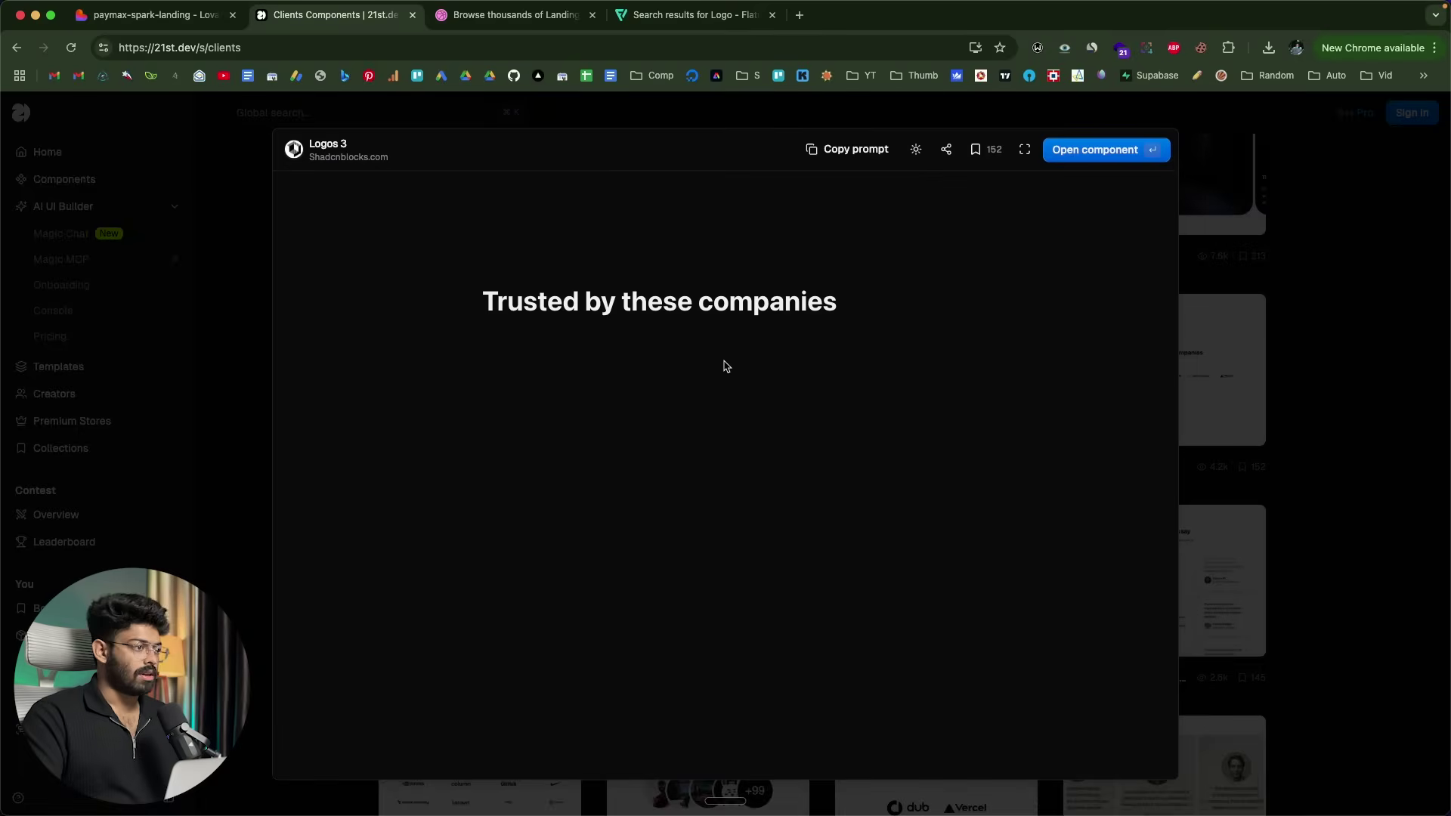
pyautogui.click(1245, 305)
pyautogui.click(1134, 408)
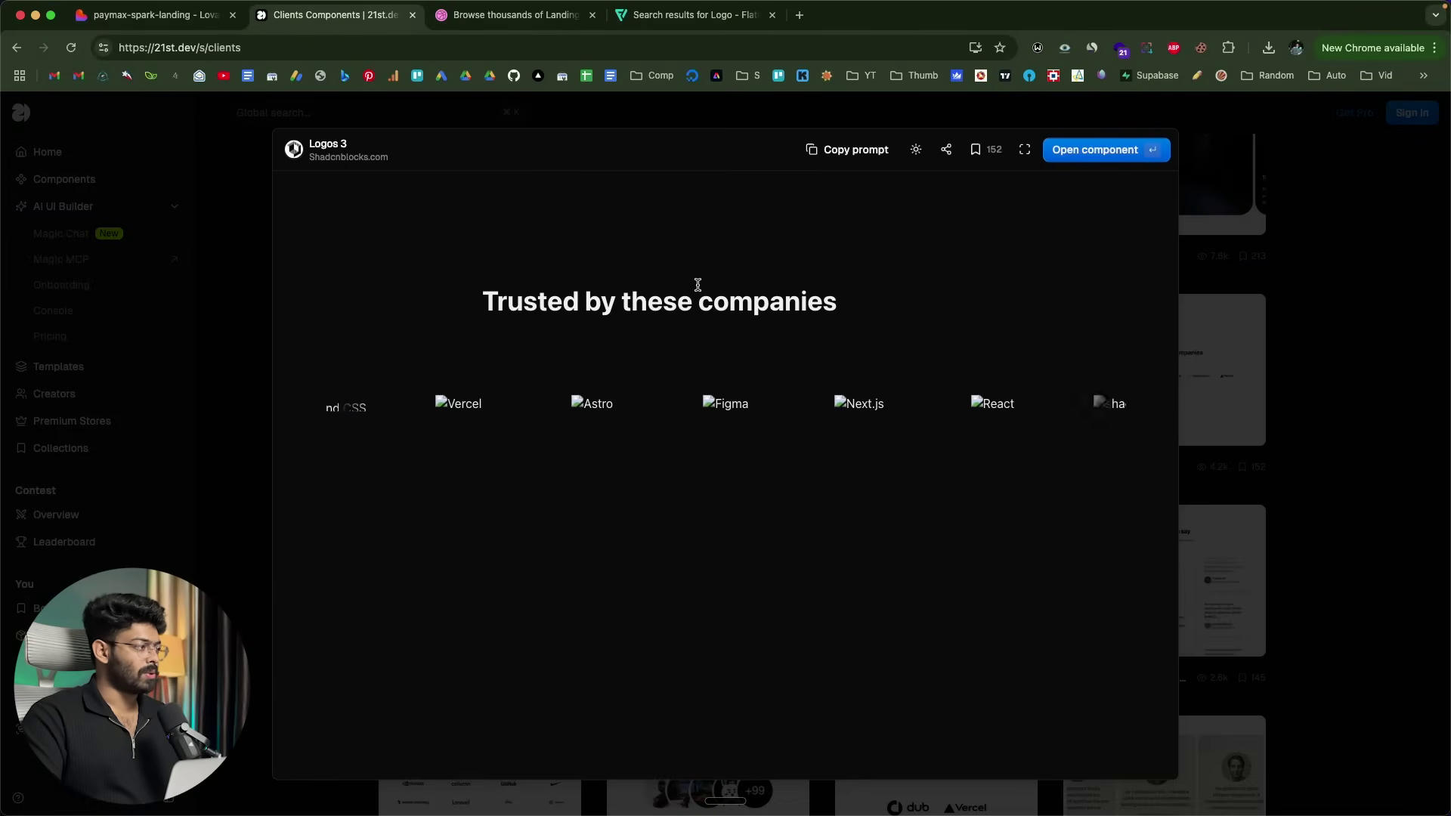
pyautogui.press('Escape')
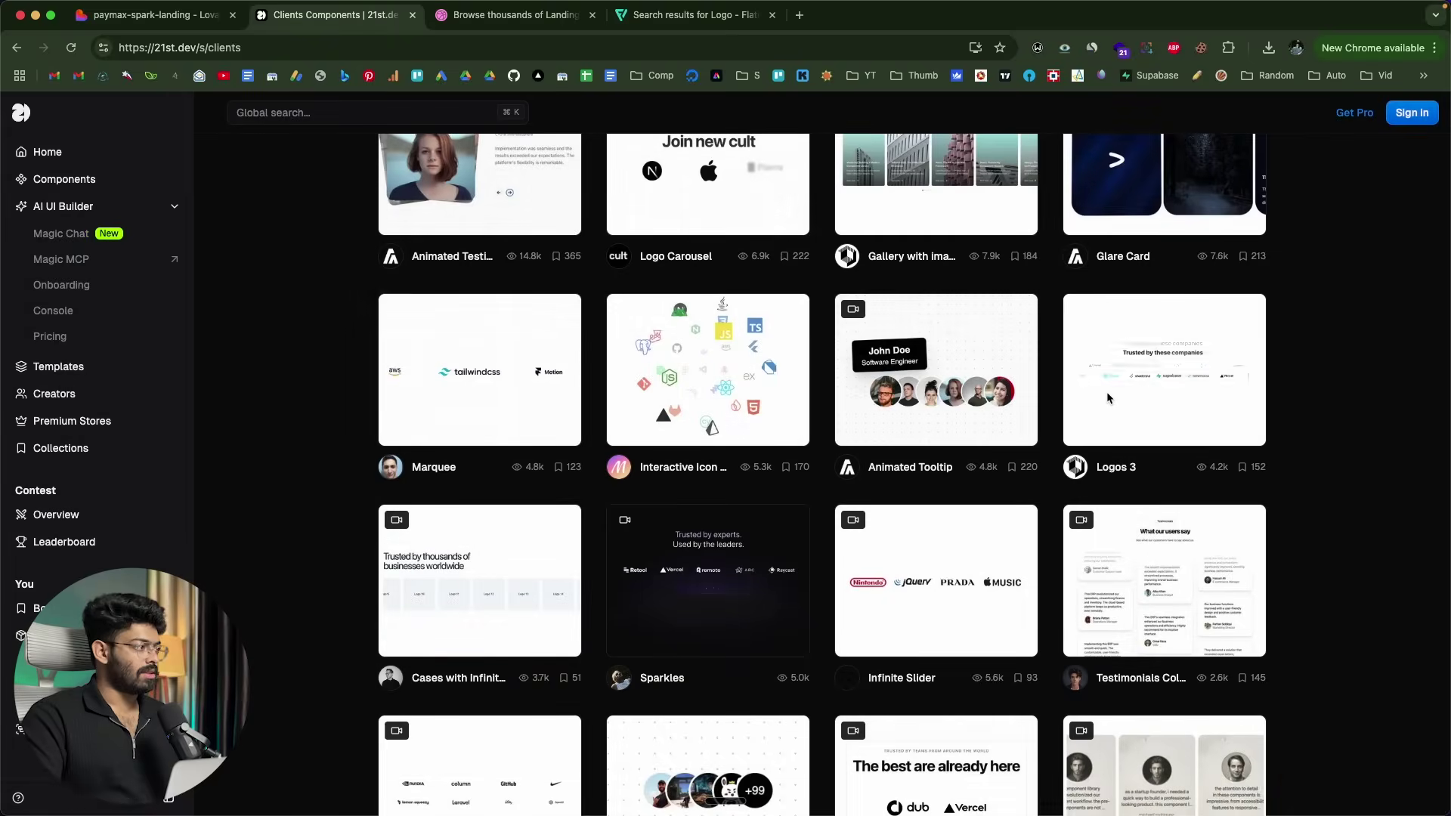
# Preview the Interactive Icon Cloud component and check Lovable's progress on the logo section.
pyautogui.click(689, 387)
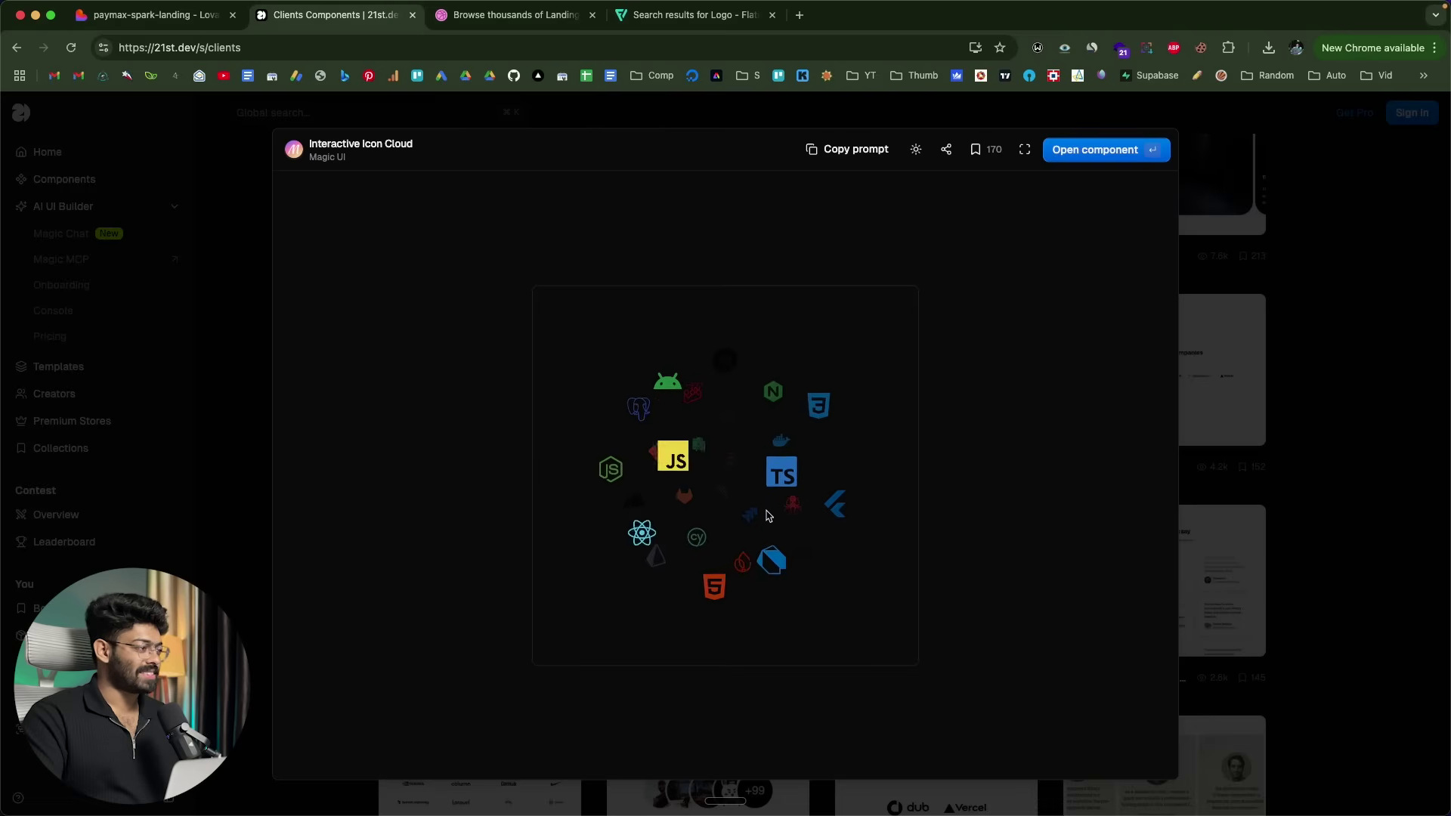
pyautogui.click(151, 14)
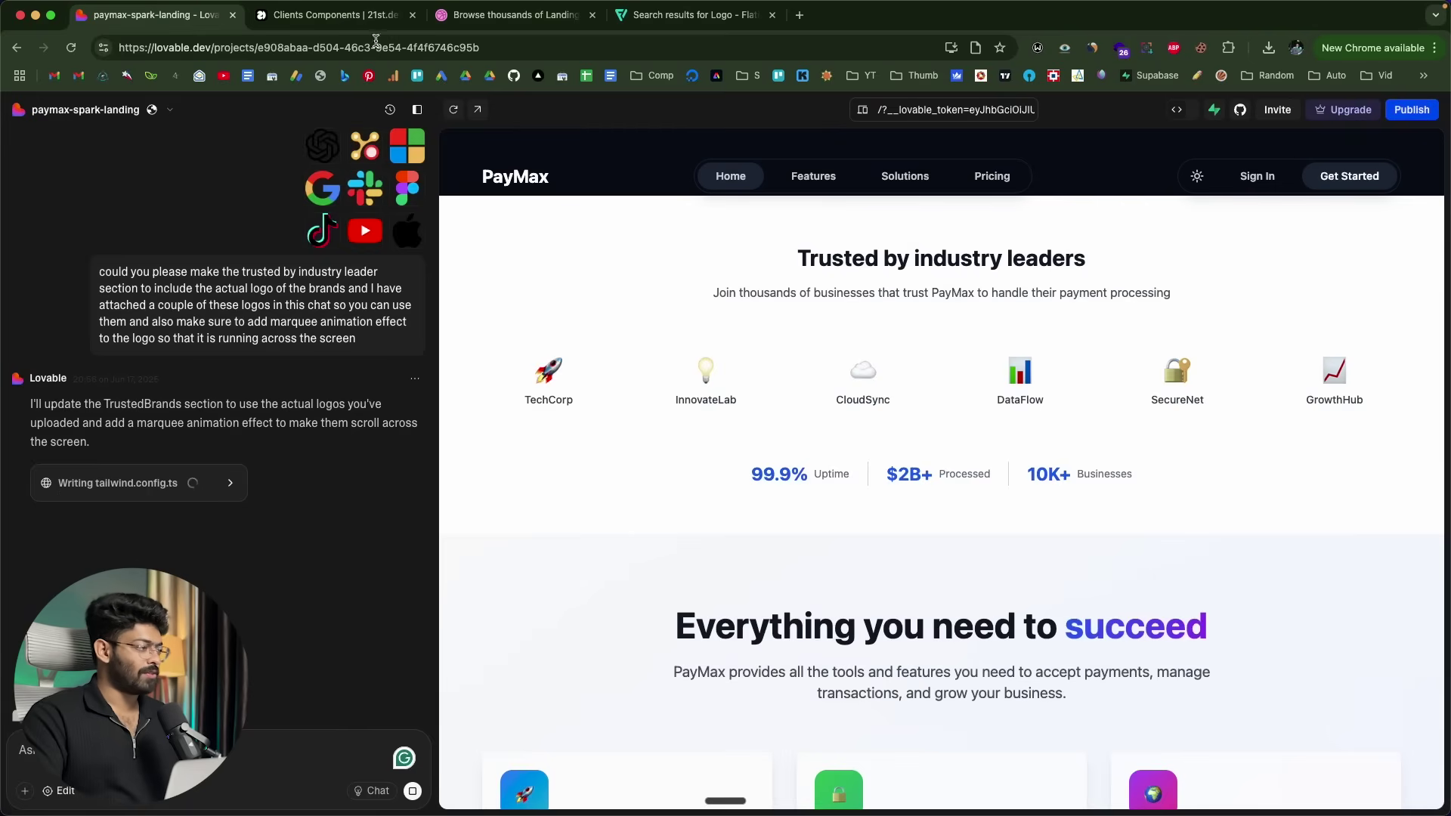
pyautogui.click(362, 16)
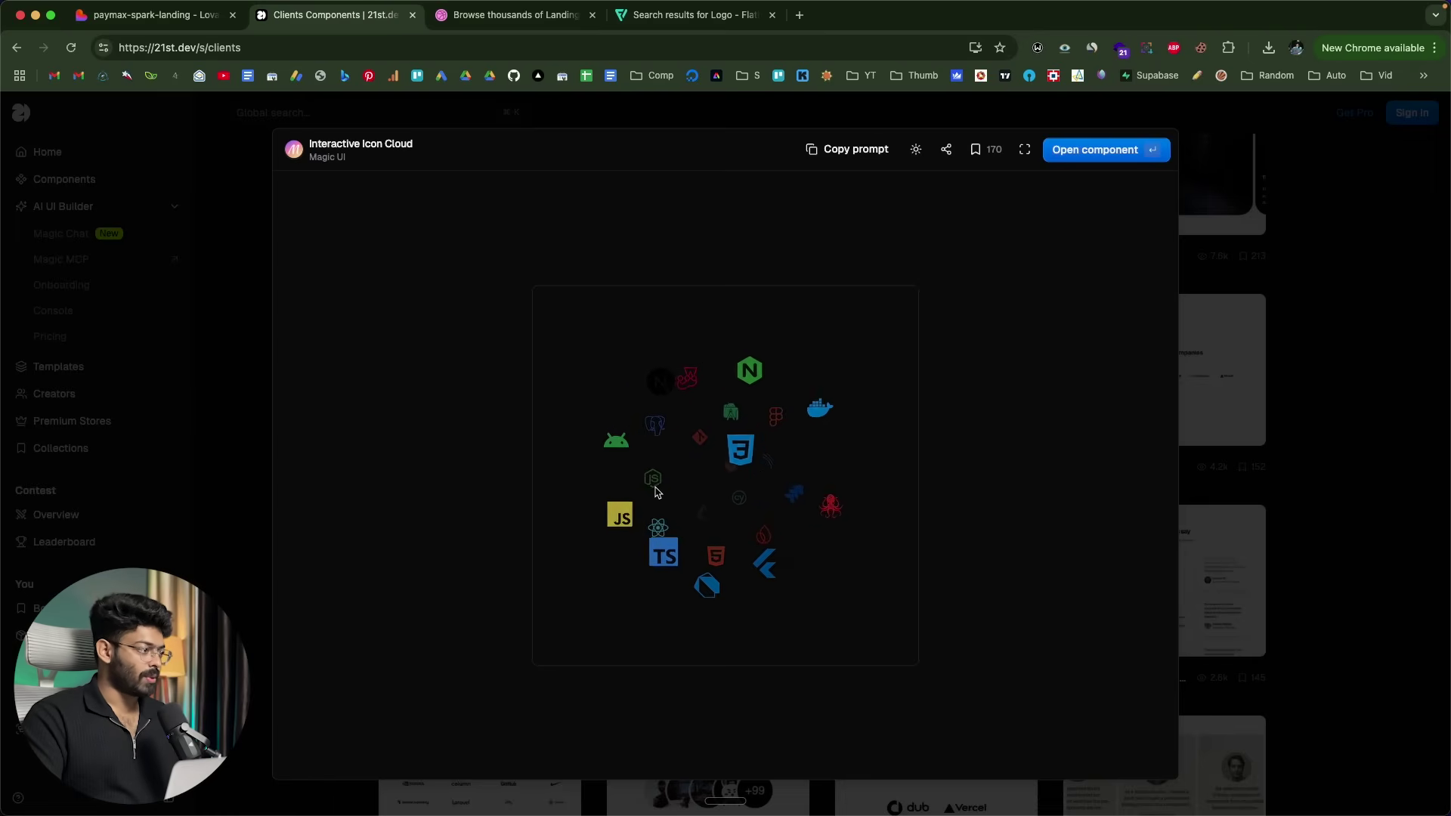
# Return to Lovable and examine the logo marquee under "Trusted by industry leaders" and the feature cards under "Everything you need to succeed".
pyautogui.press('super+1')
pyautogui.scroll(4, 826, 498)
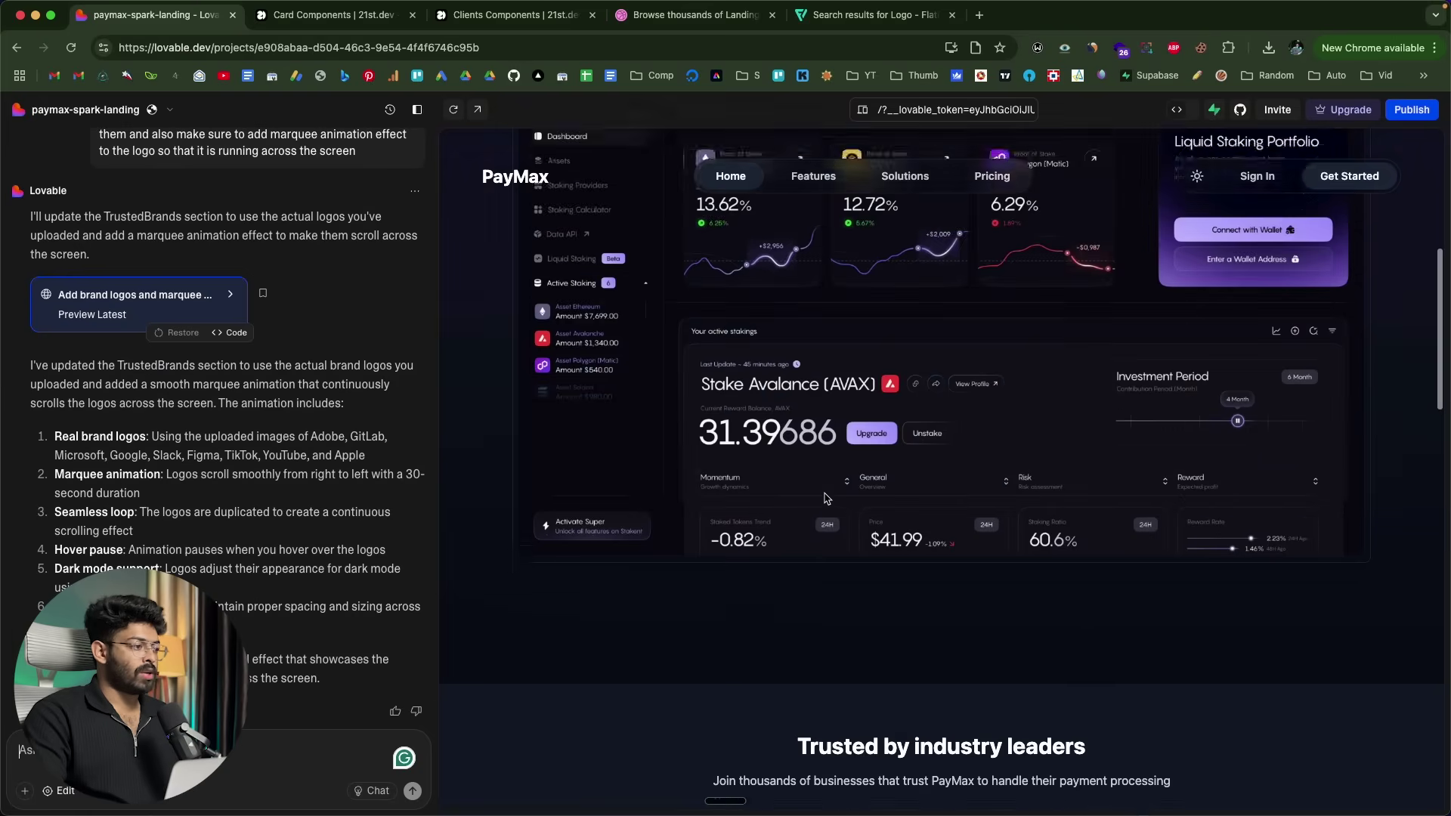
pyautogui.scroll(-7, 826, 498)
pyautogui.scroll(5, 826, 498)
pyautogui.scroll(-2, 1072, 584)
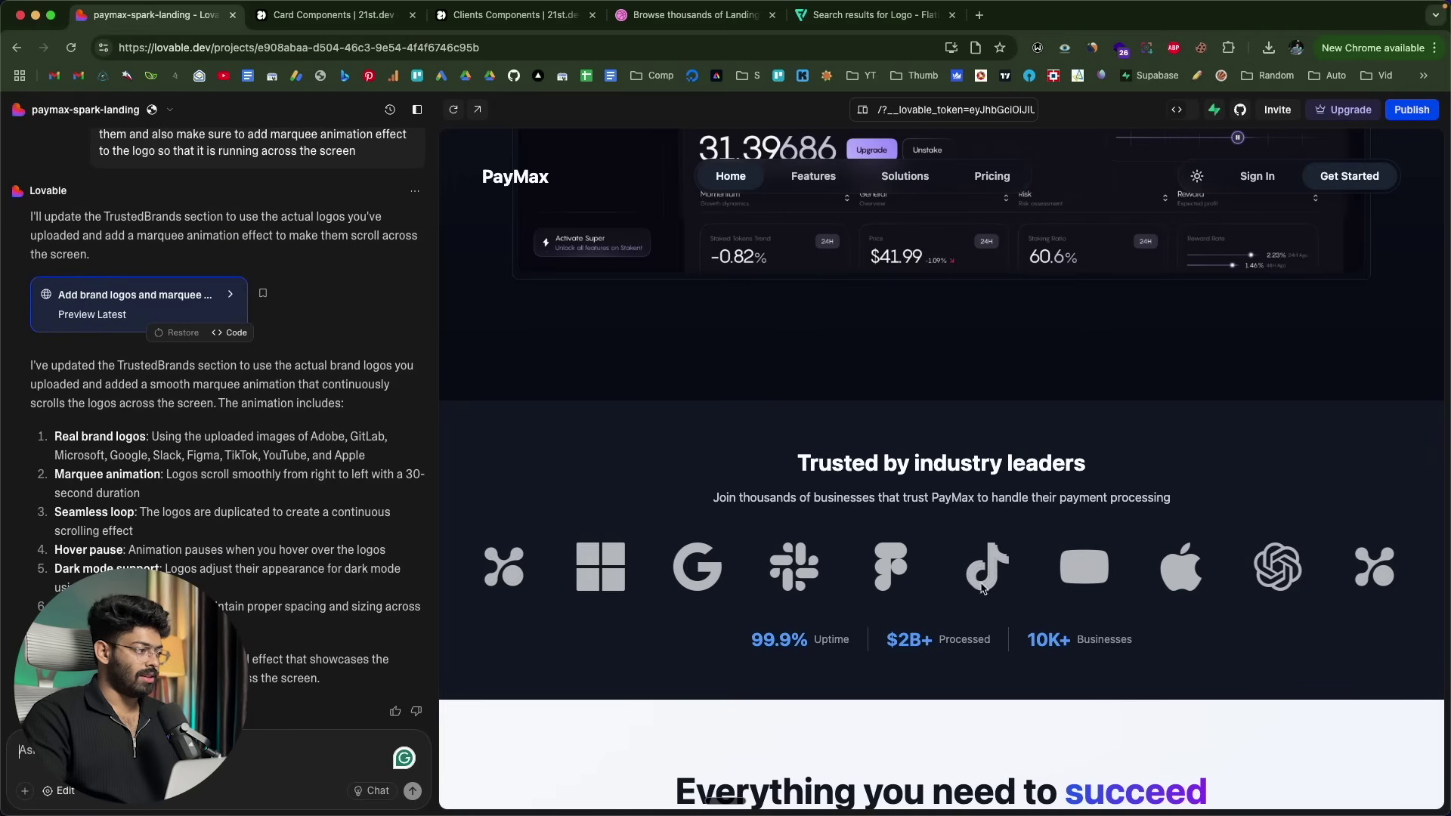
pyautogui.scroll(2, 1293, 590)
pyautogui.scroll(-4, 1289, 590)
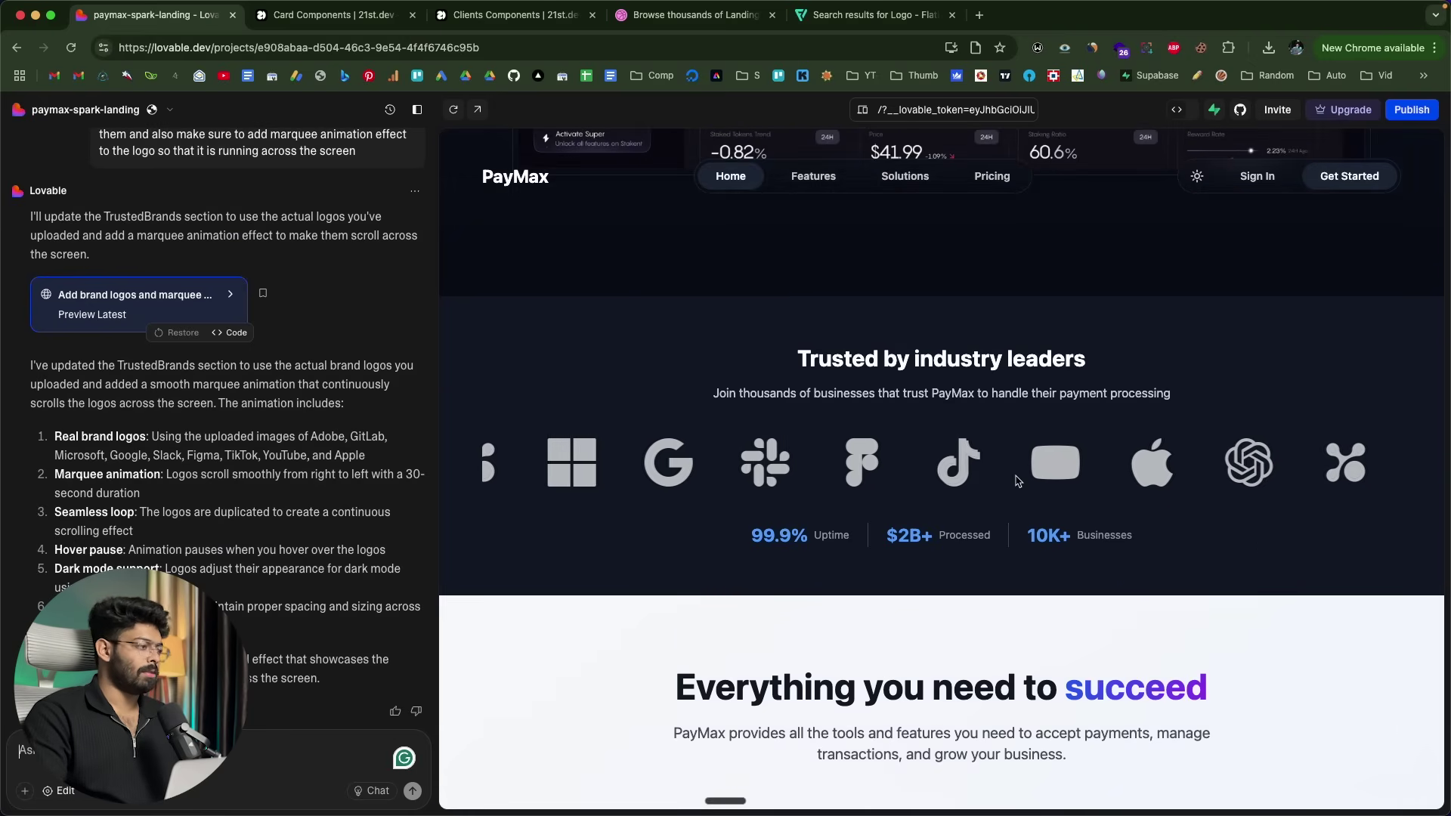
pyautogui.scroll(-7, 756, 541)
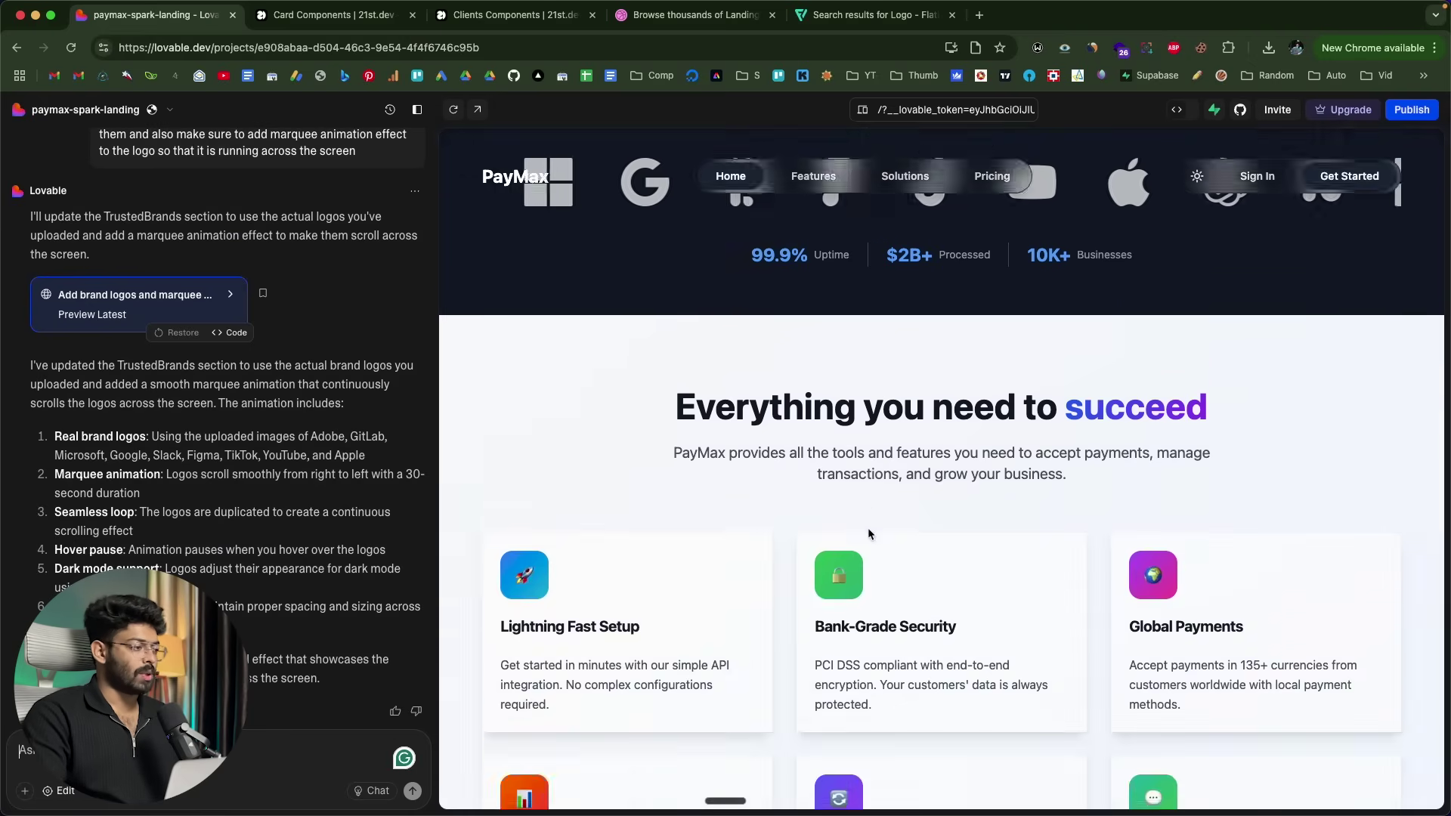
pyautogui.scroll(2, 937, 491)
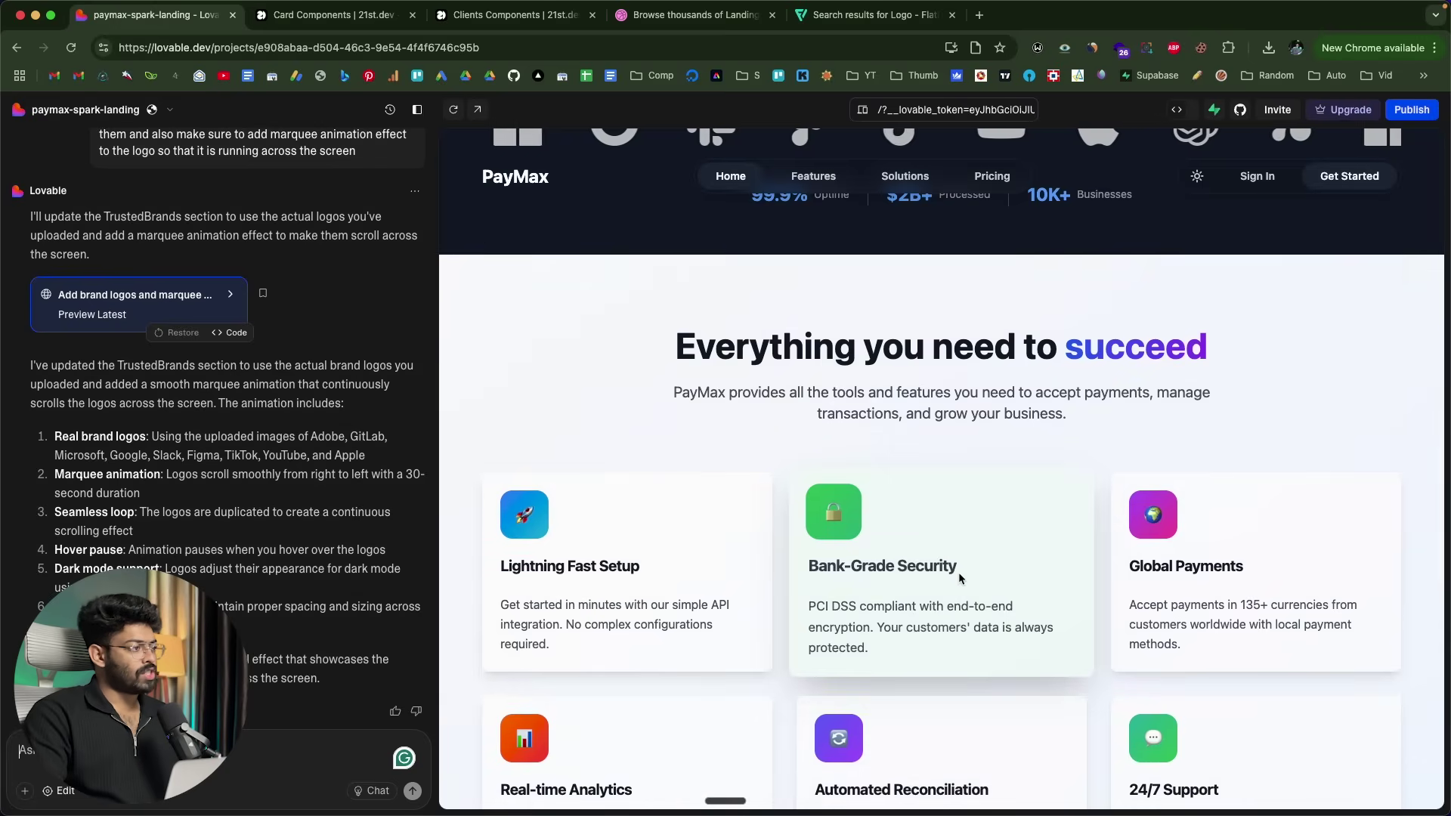
pyautogui.scroll(-2, 1058, 492)
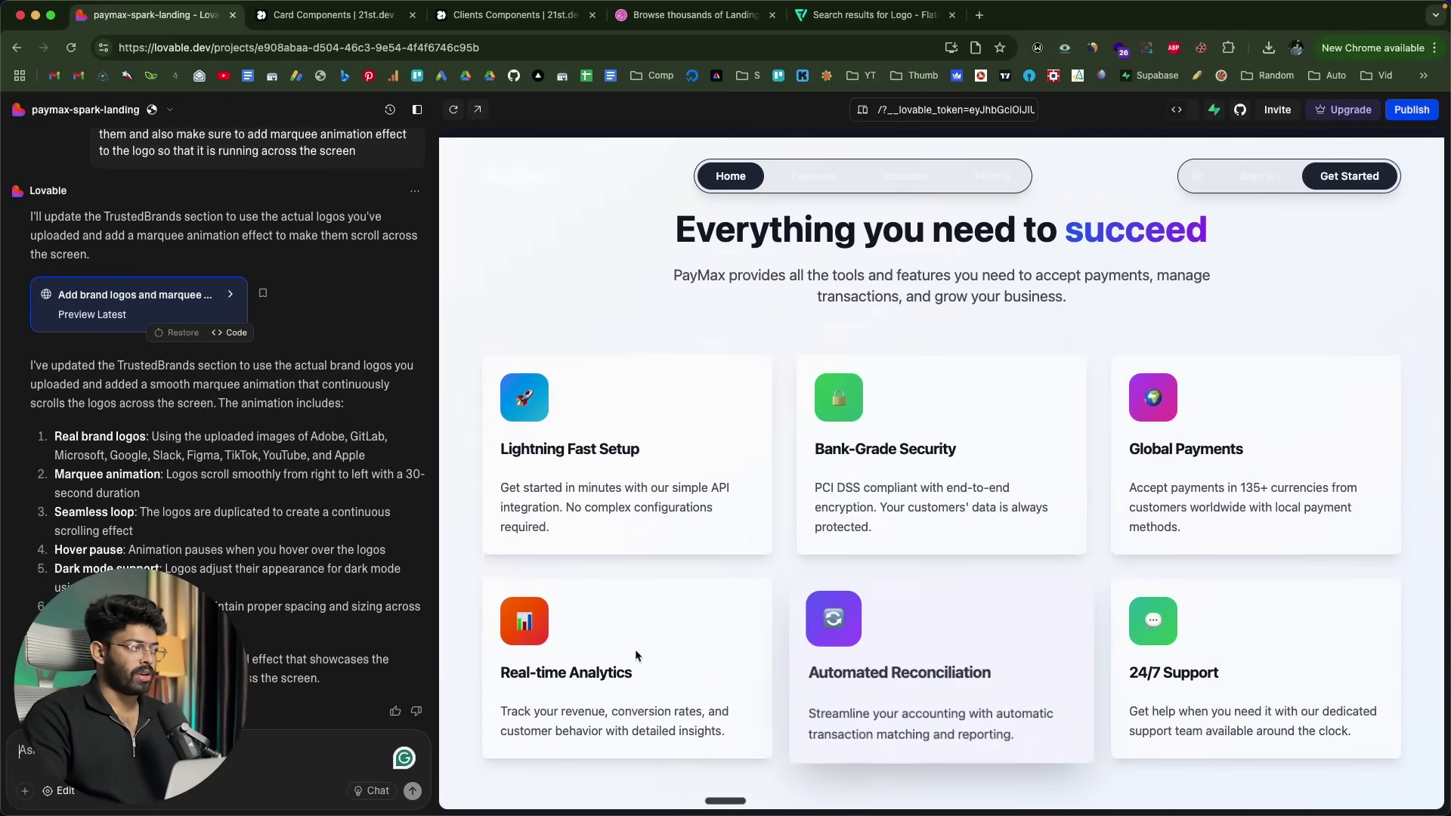
# Return to the Card category on 21st.dev, browse its components and preview the Hover Effect card.
pyautogui.click(350, 16)
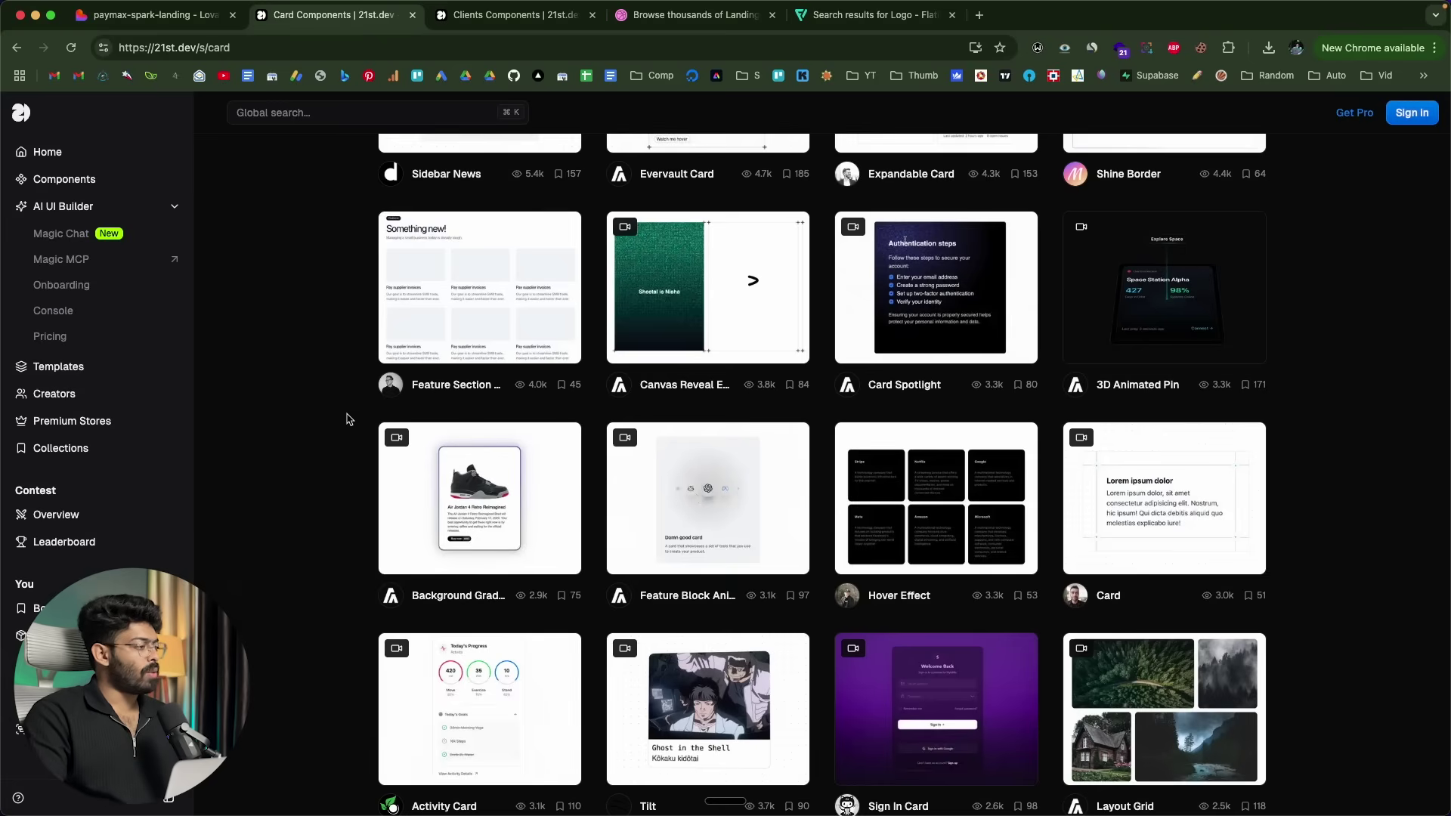
pyautogui.scroll(10, 347, 418)
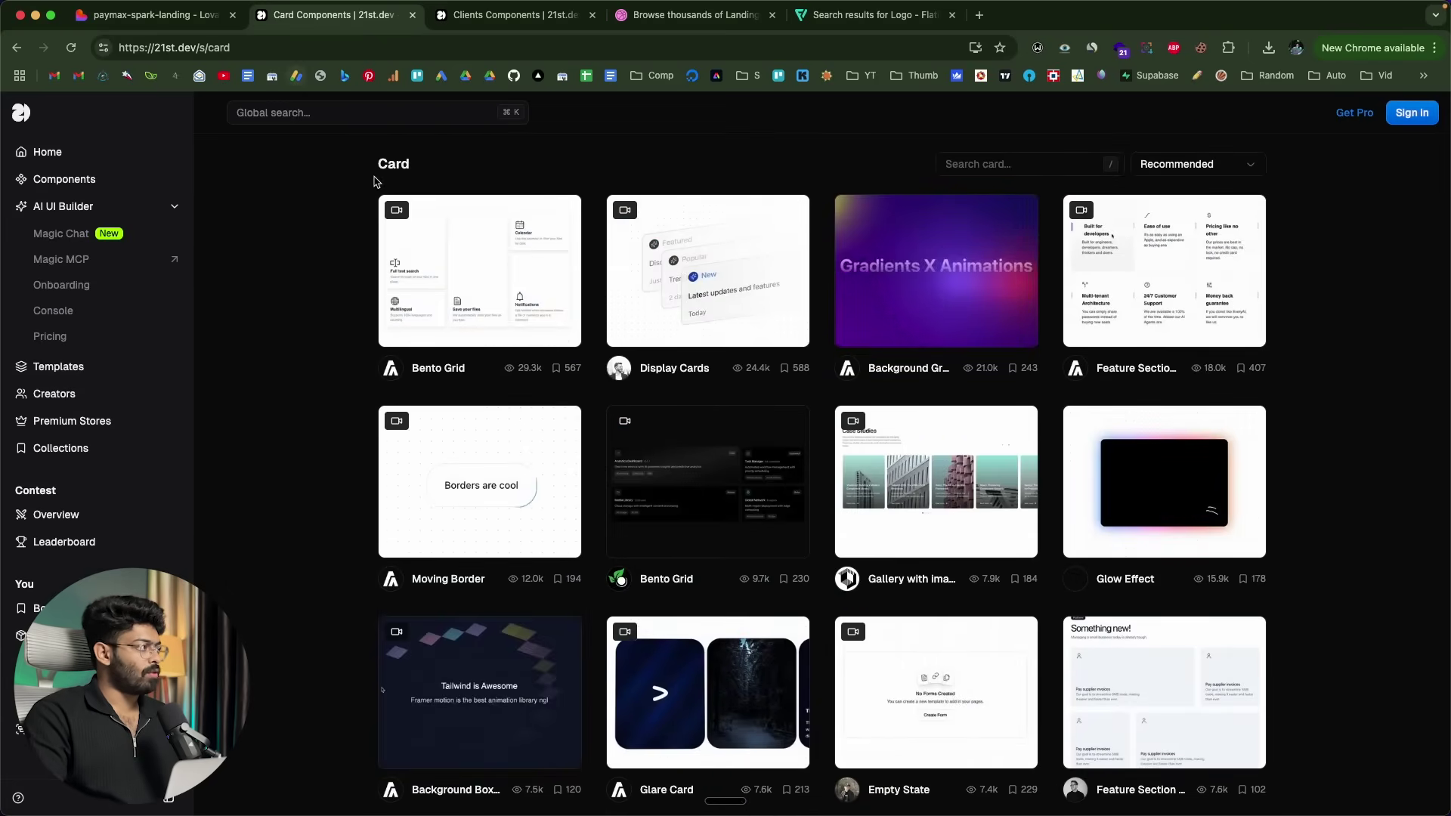
pyautogui.scroll(-15, 352, 245)
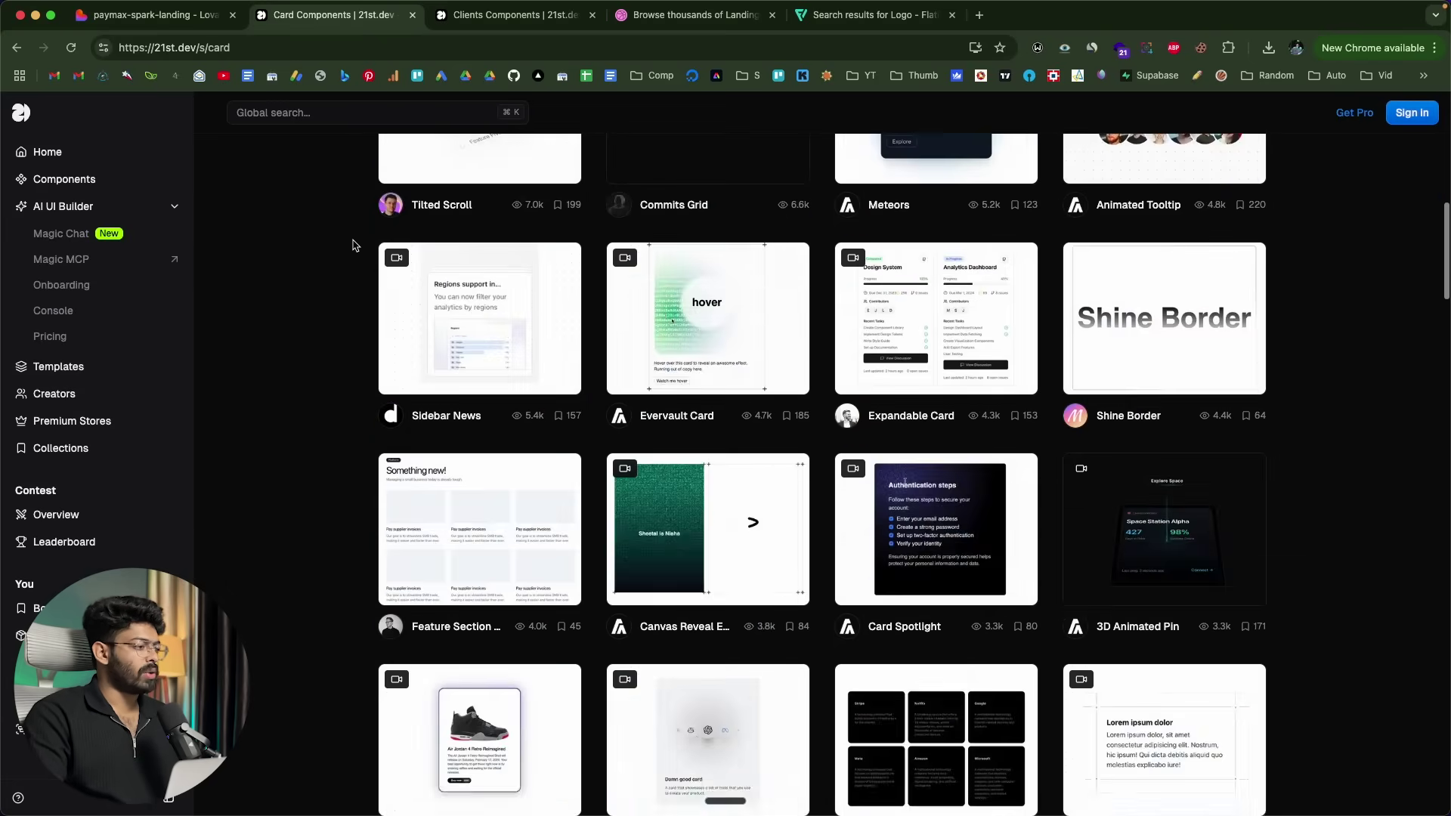
pyautogui.scroll(-4, 937, 318)
pyautogui.scroll(3, 937, 318)
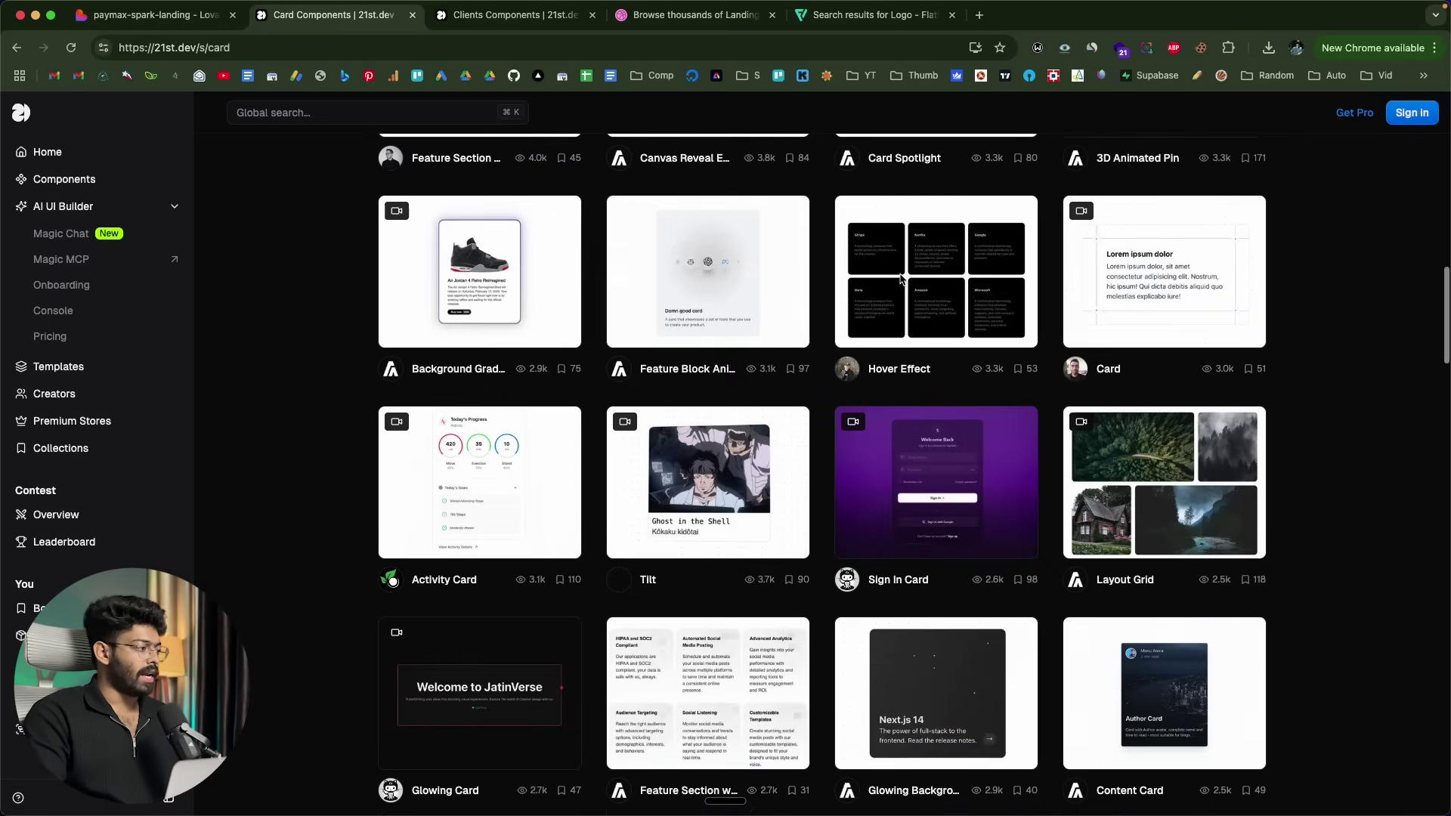
pyautogui.click(936, 288)
pyautogui.press('Escape')
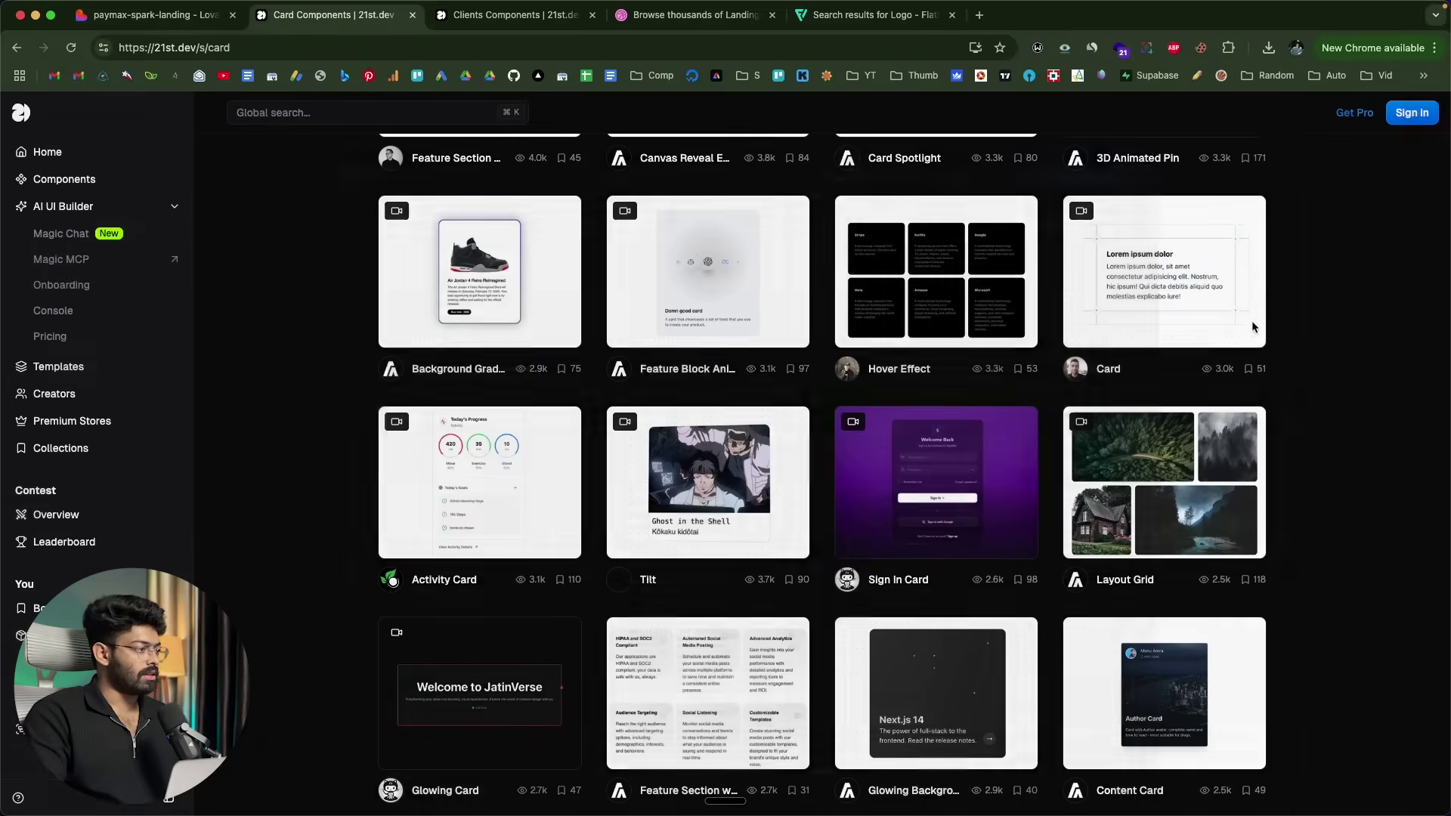
pyautogui.scroll(-6, 879, 516)
pyautogui.scroll(15, 879, 517)
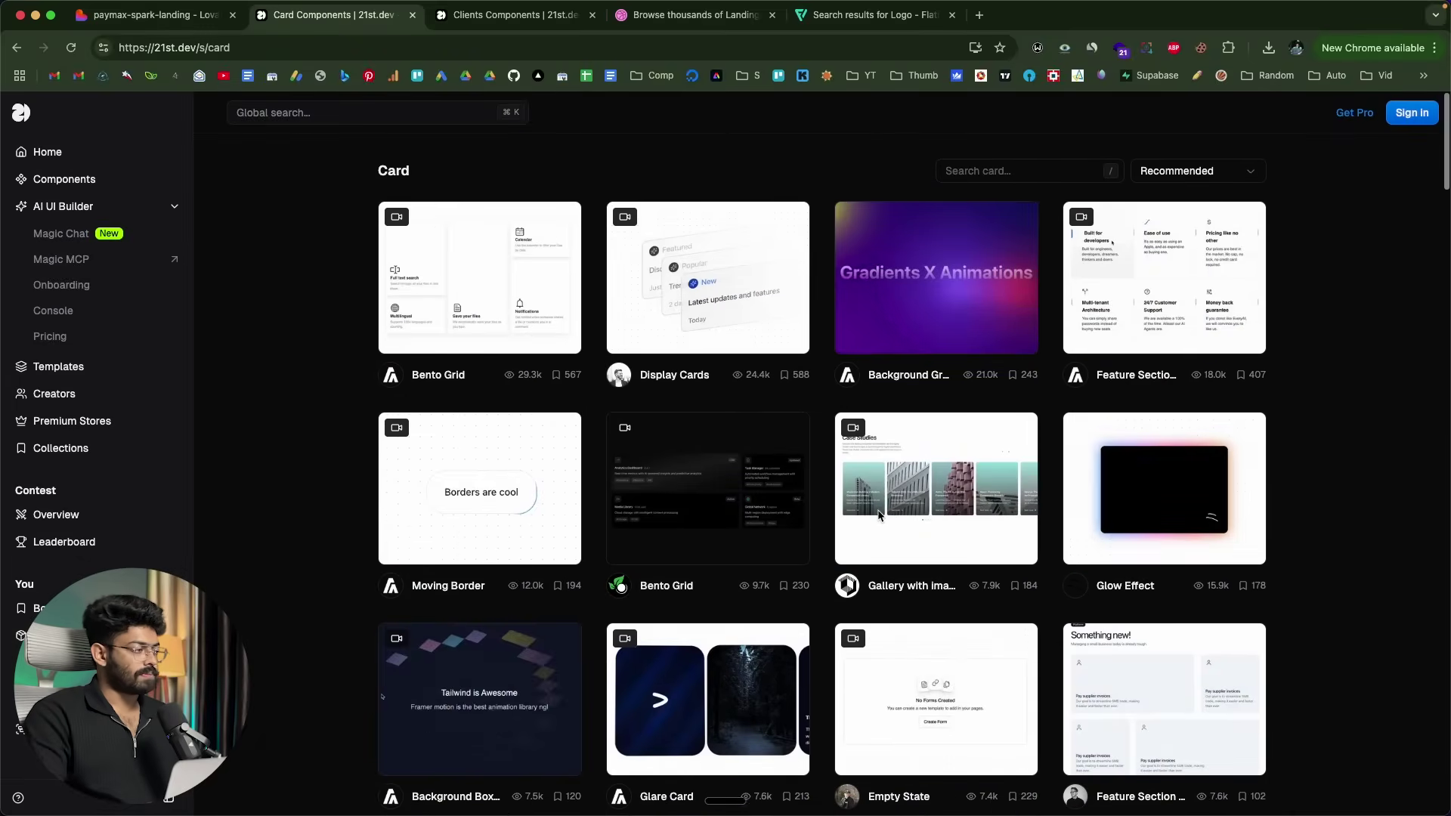
# Open the Feature Section with hover effects component by Aceternity UI and copy its Lovable prompt with default rules.
pyautogui.click(1169, 275)
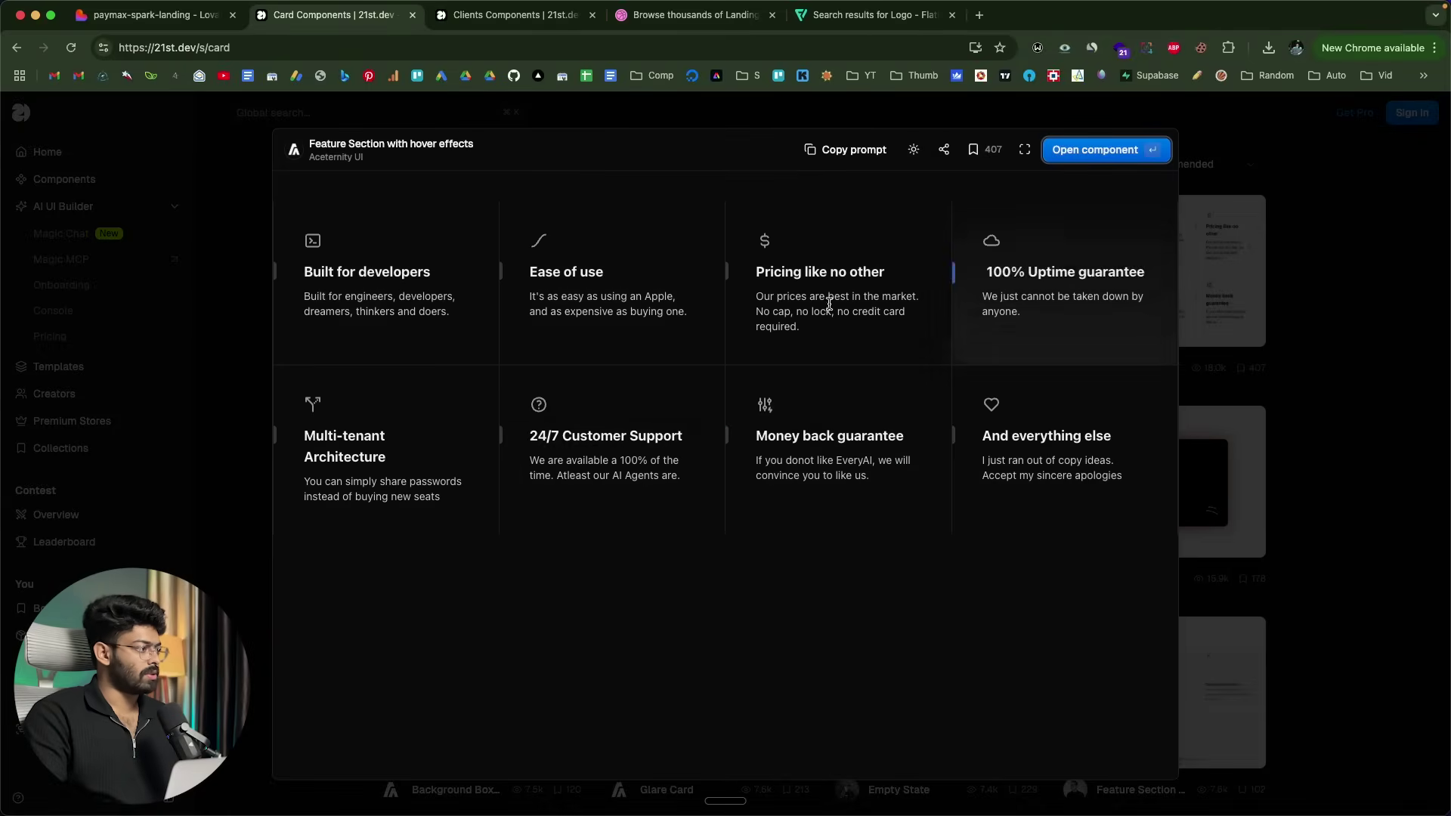
pyautogui.click(1087, 149)
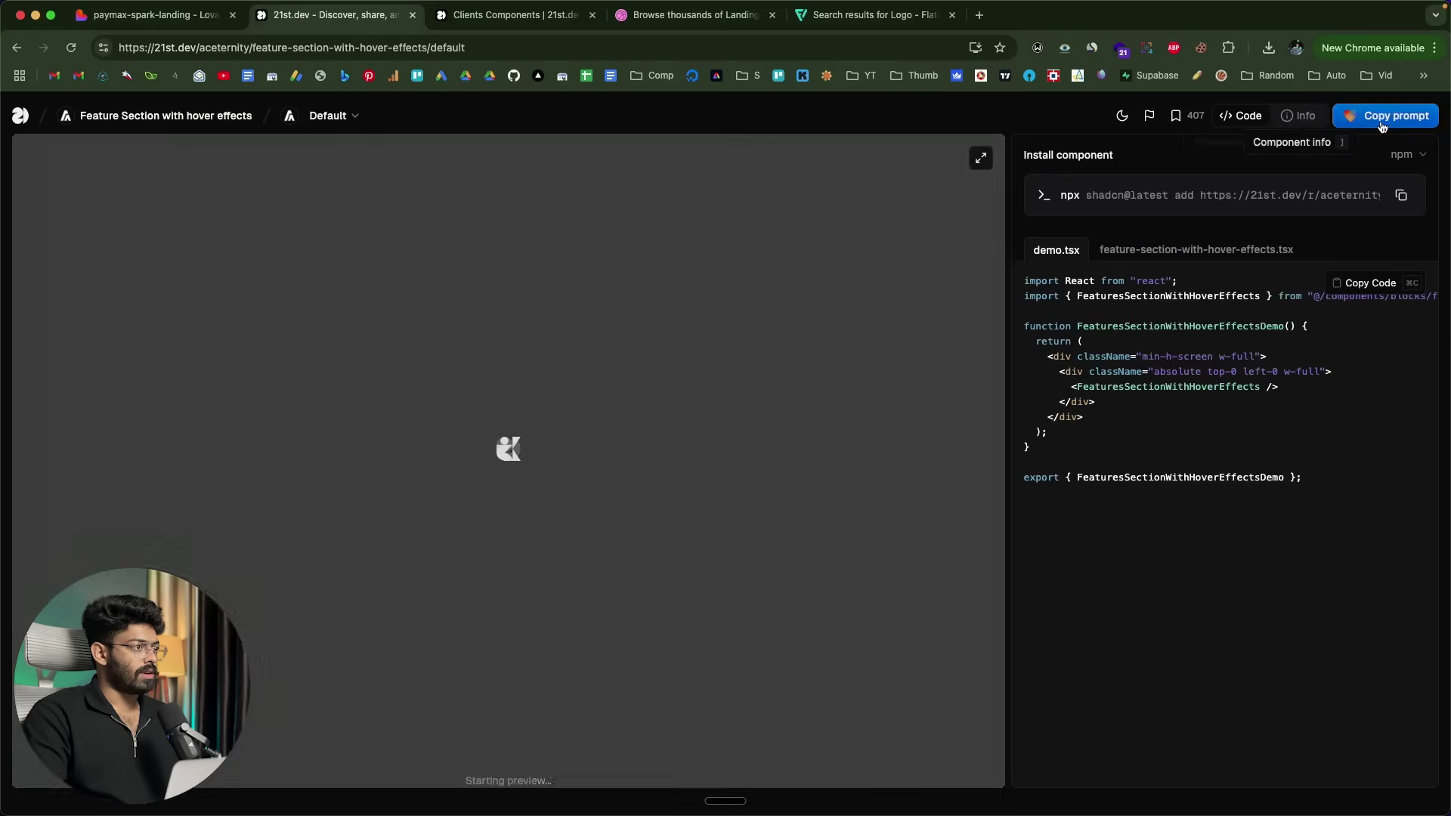
pyautogui.click(1382, 120)
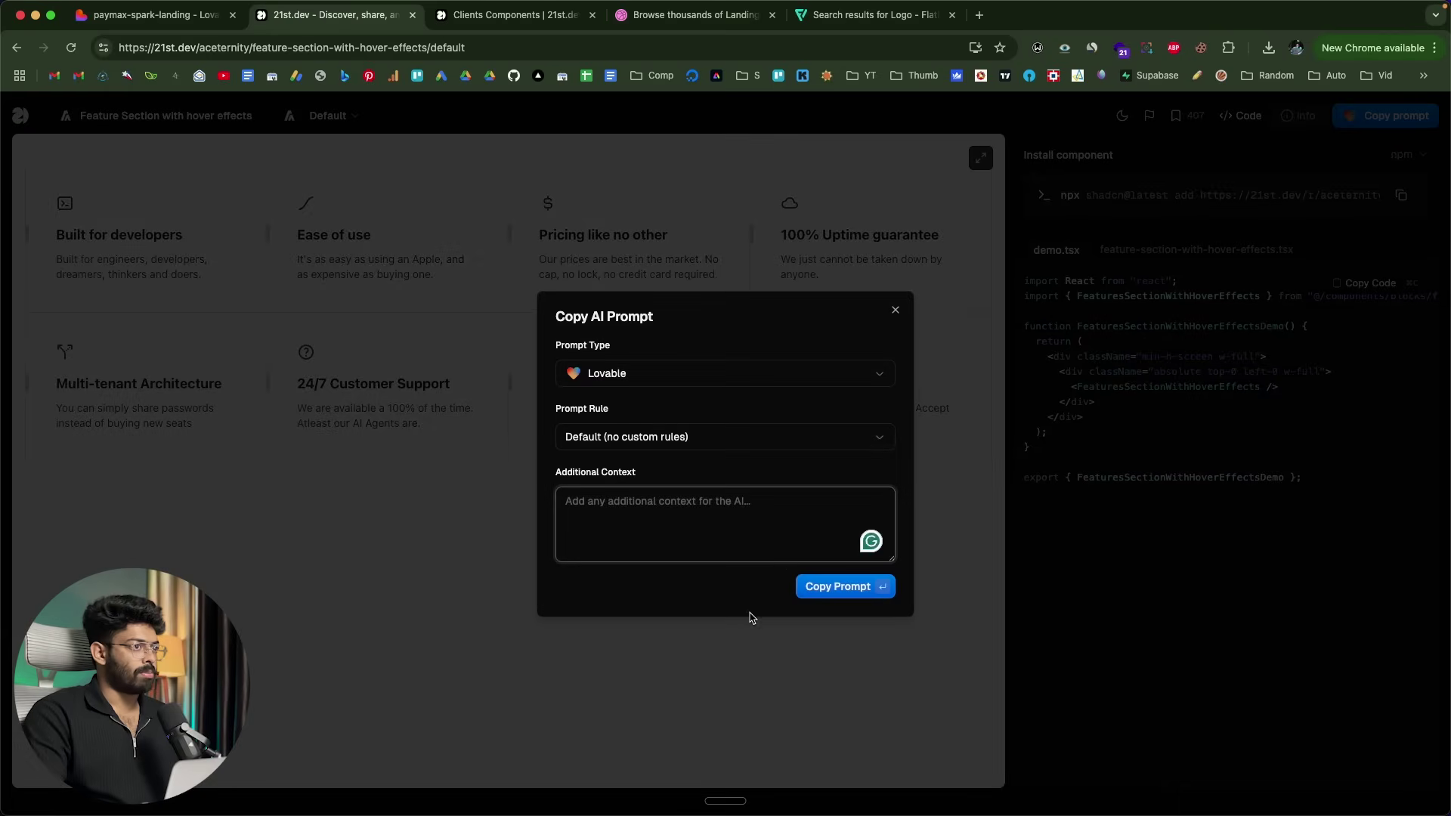
pyautogui.click(840, 586)
# In Lovable, ask to replace the "Everything you need to succeed" section with the copied component's cards, in dark mode by default.
pyautogui.press('super+1')
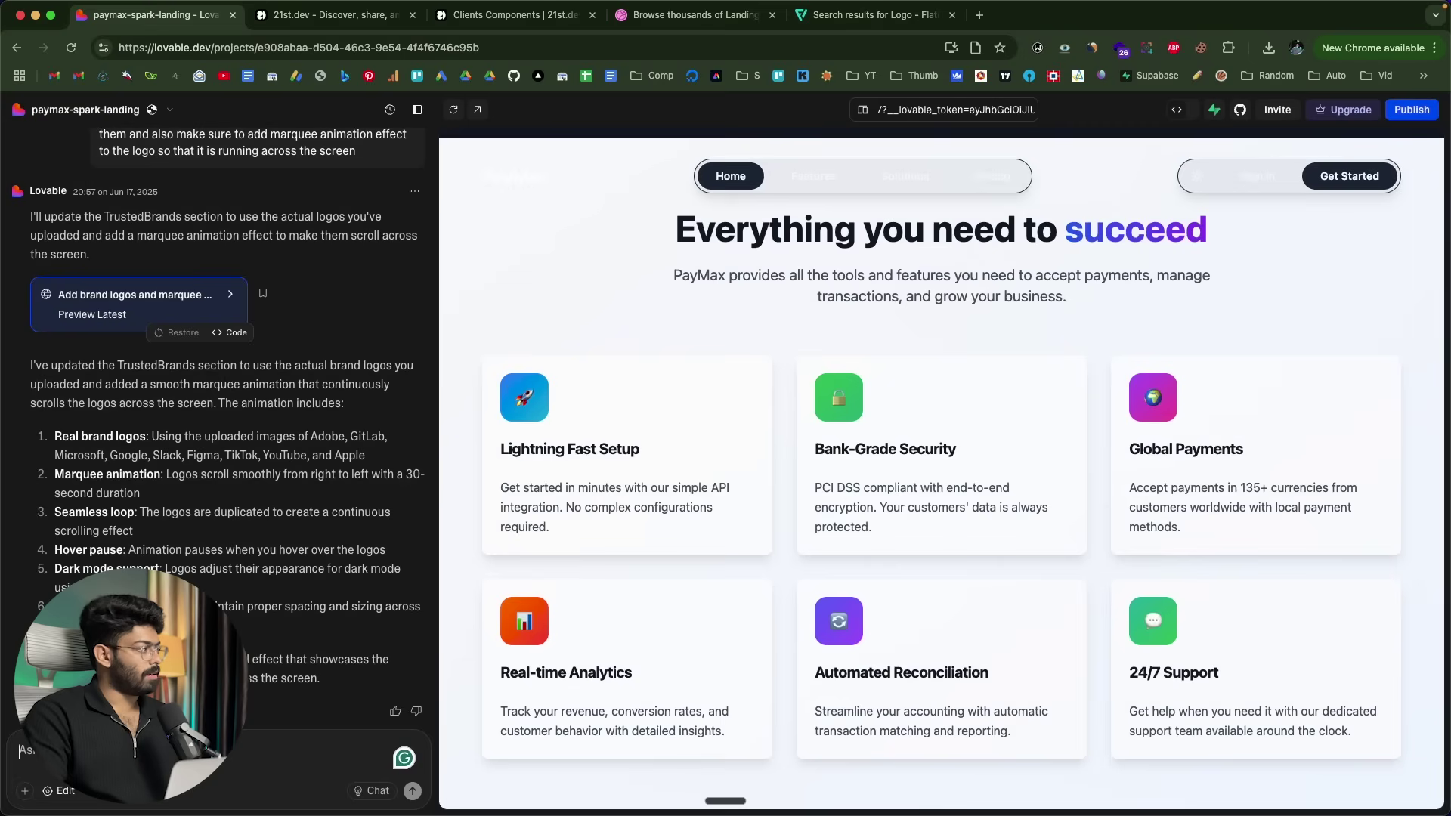
pyautogui.press('fn')
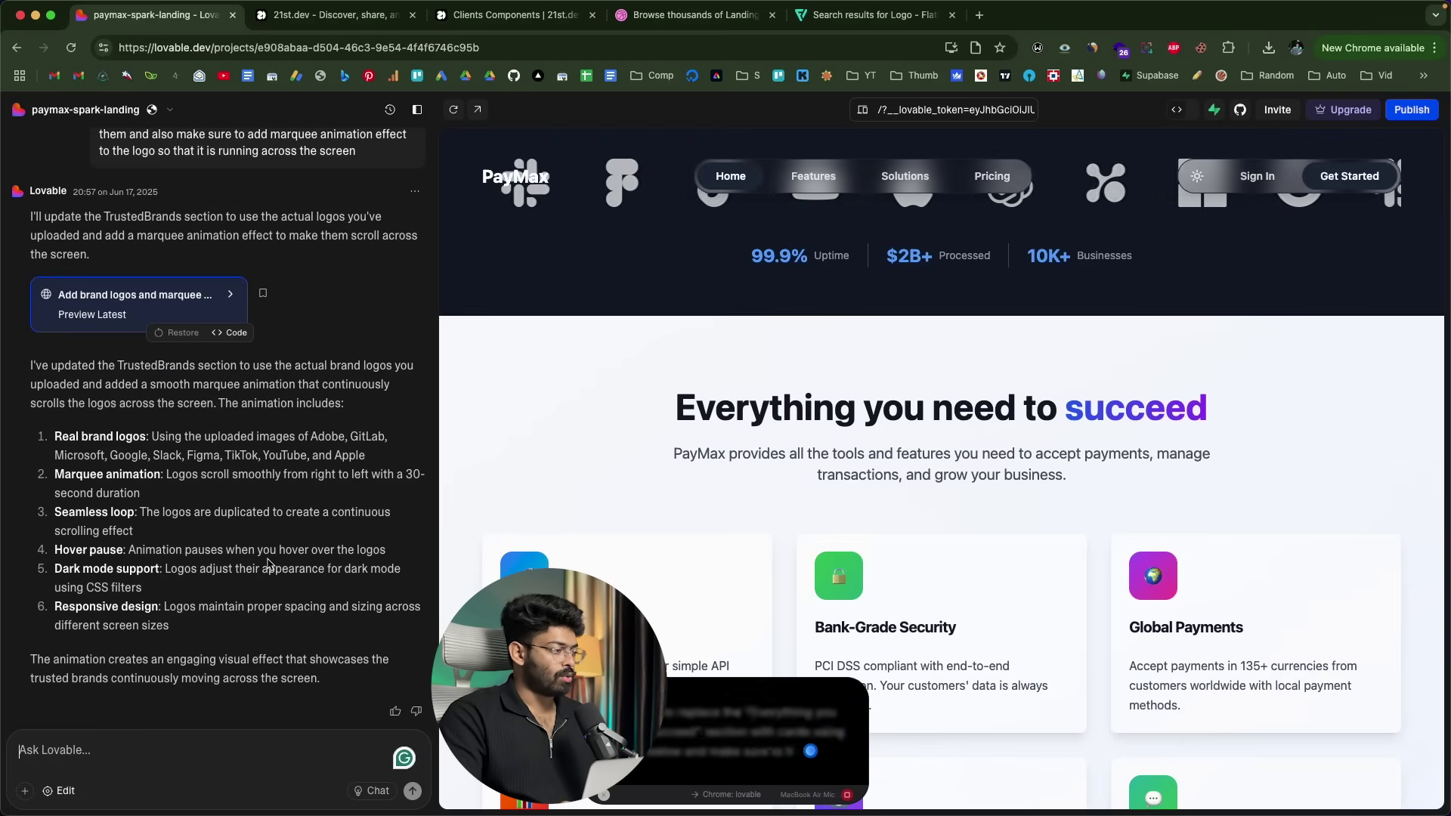
pyautogui.press('super+v')
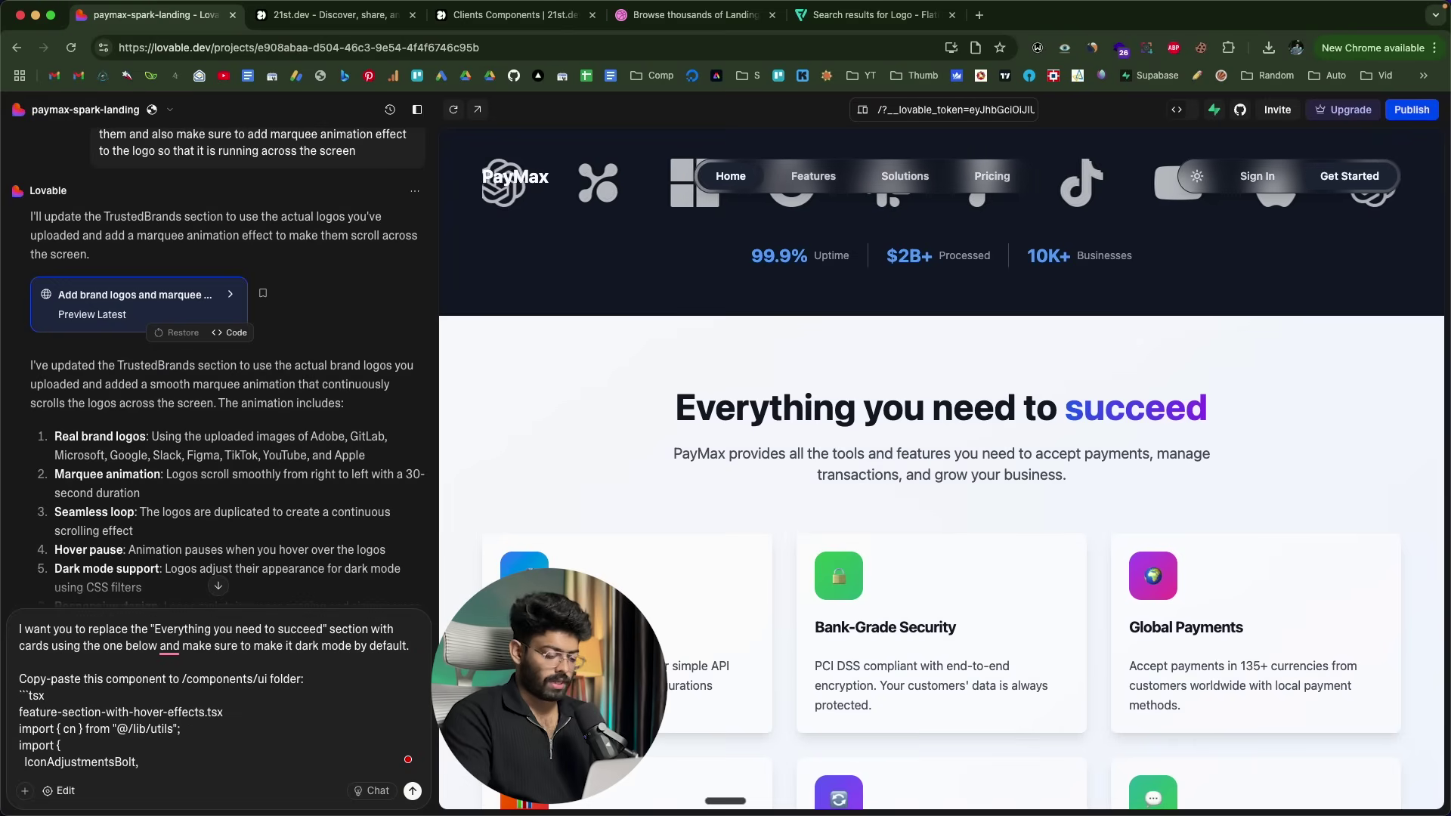
pyautogui.press('Return')
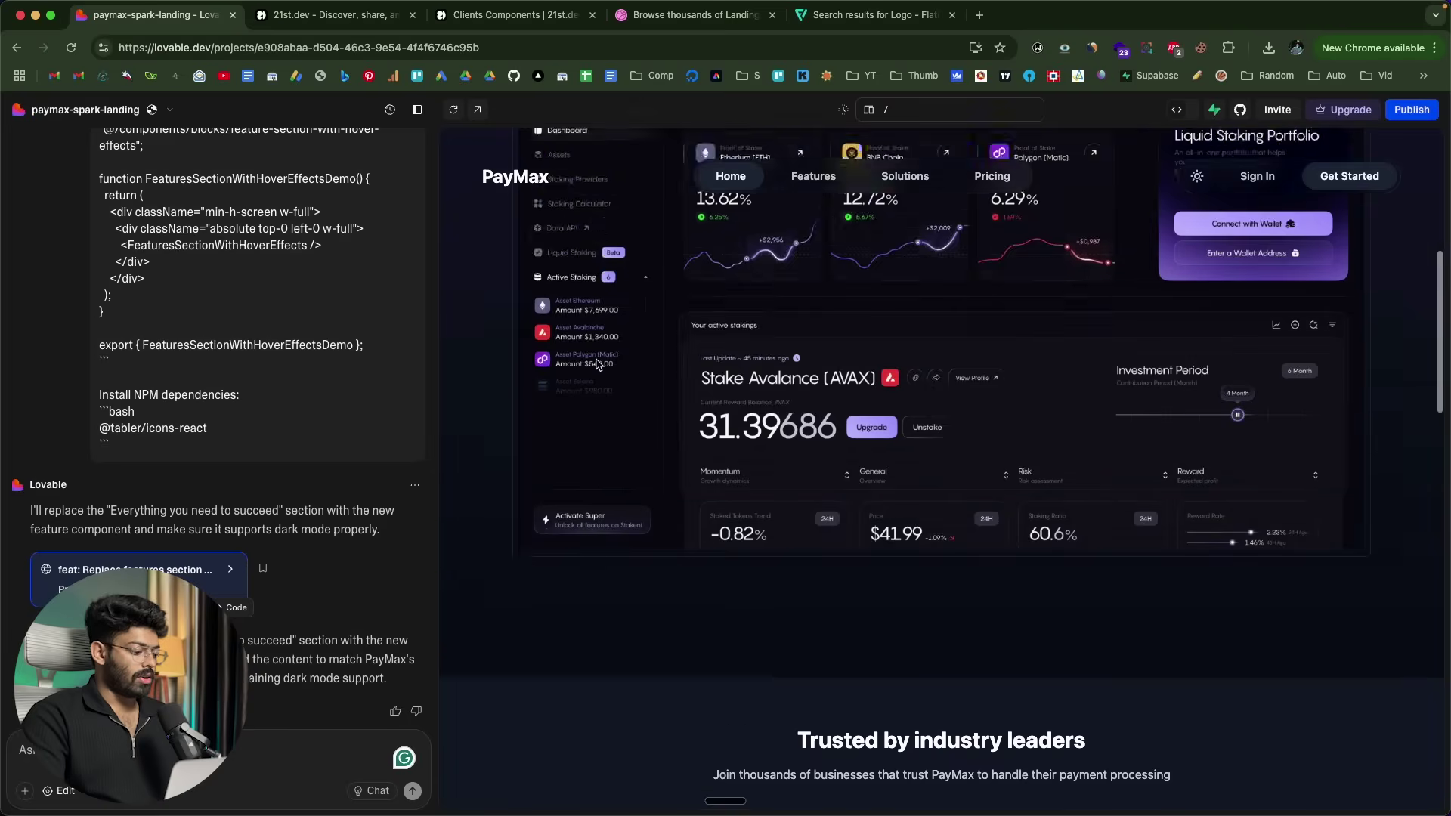
# Examine the rebuilt "Everything you need to succeed" section and compare its background with the hero and logo sections.
pyautogui.scroll(-10, 598, 366)
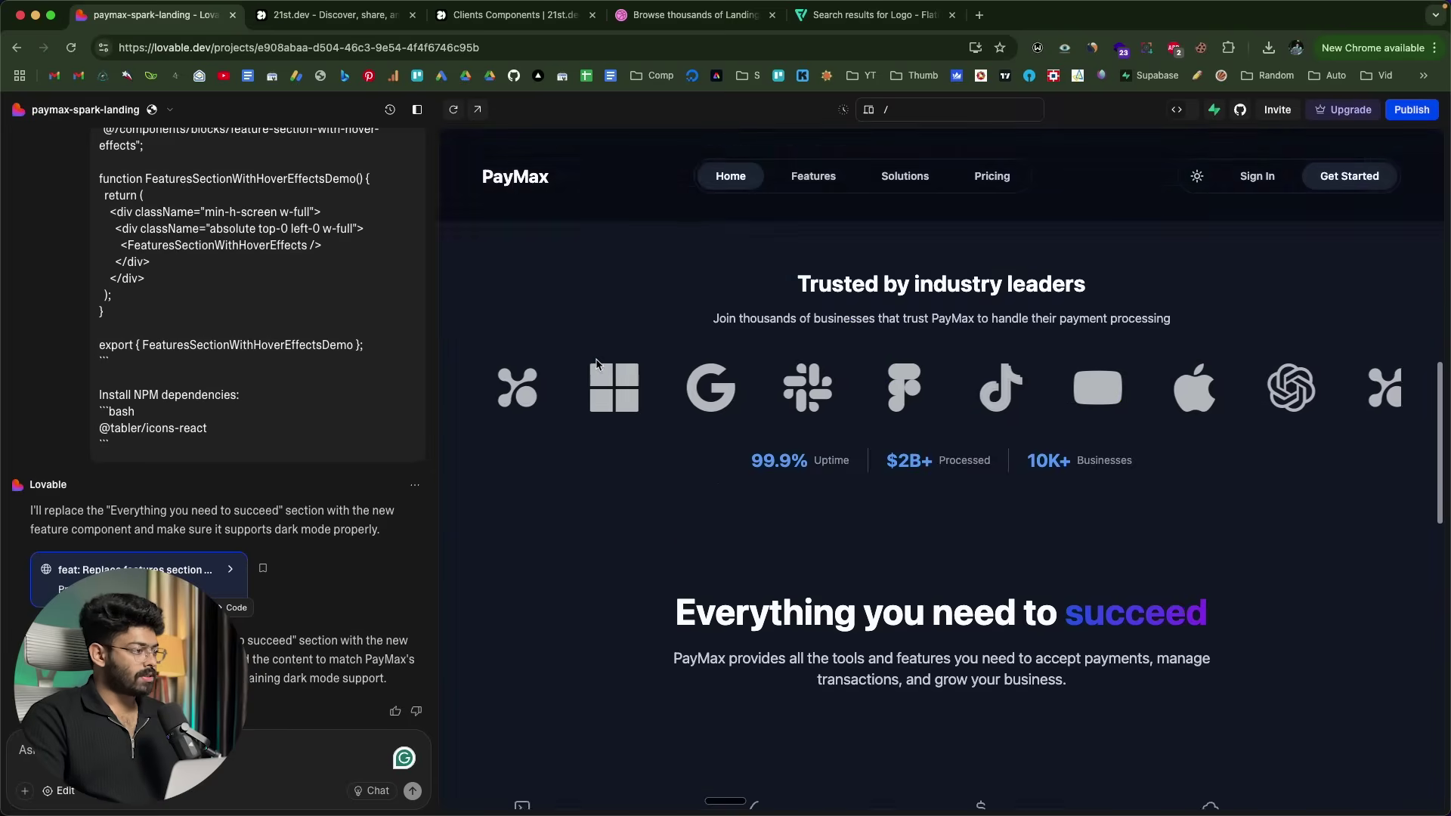
pyautogui.scroll(5, 599, 365)
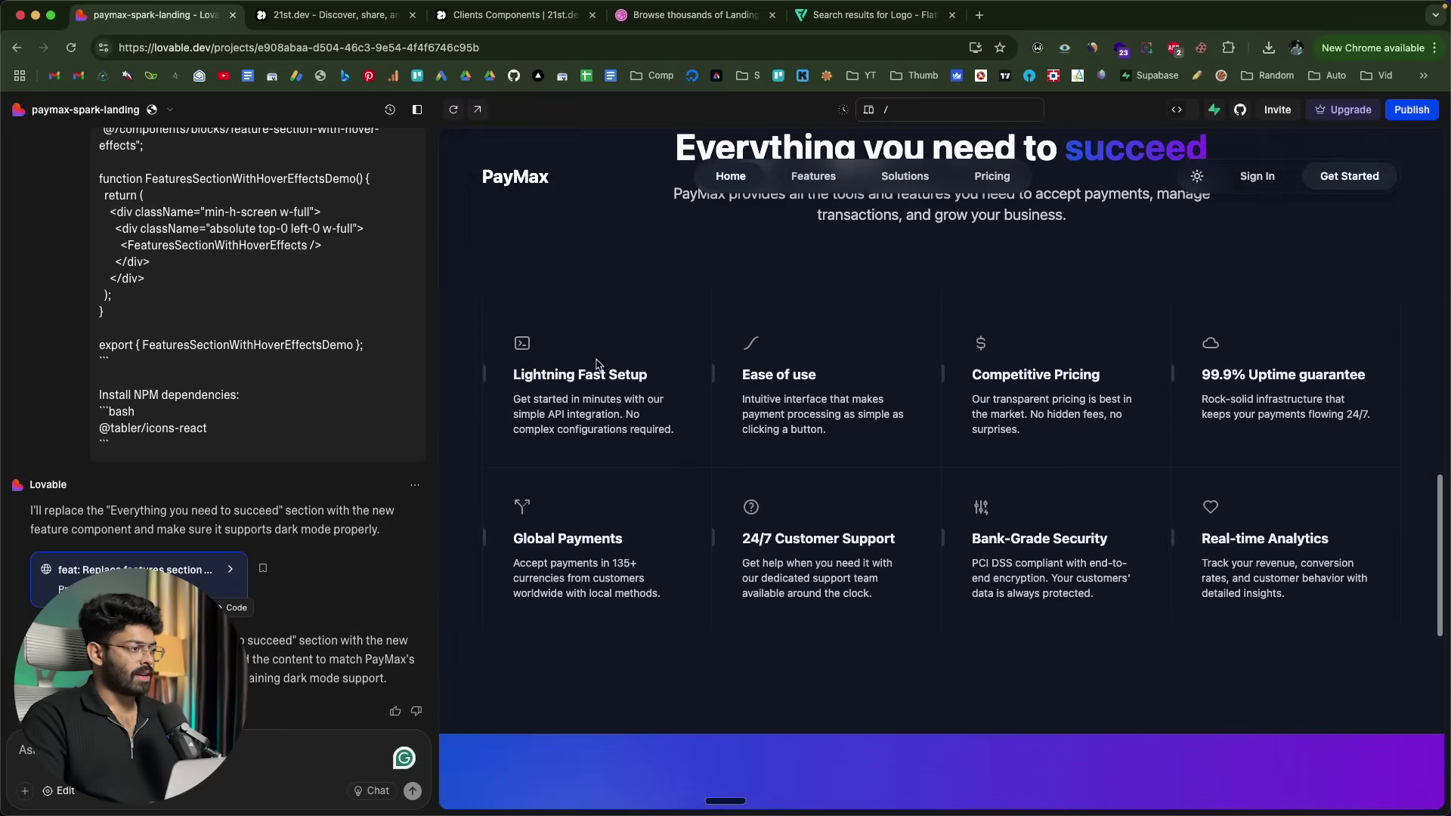
pyautogui.scroll(-3, 599, 365)
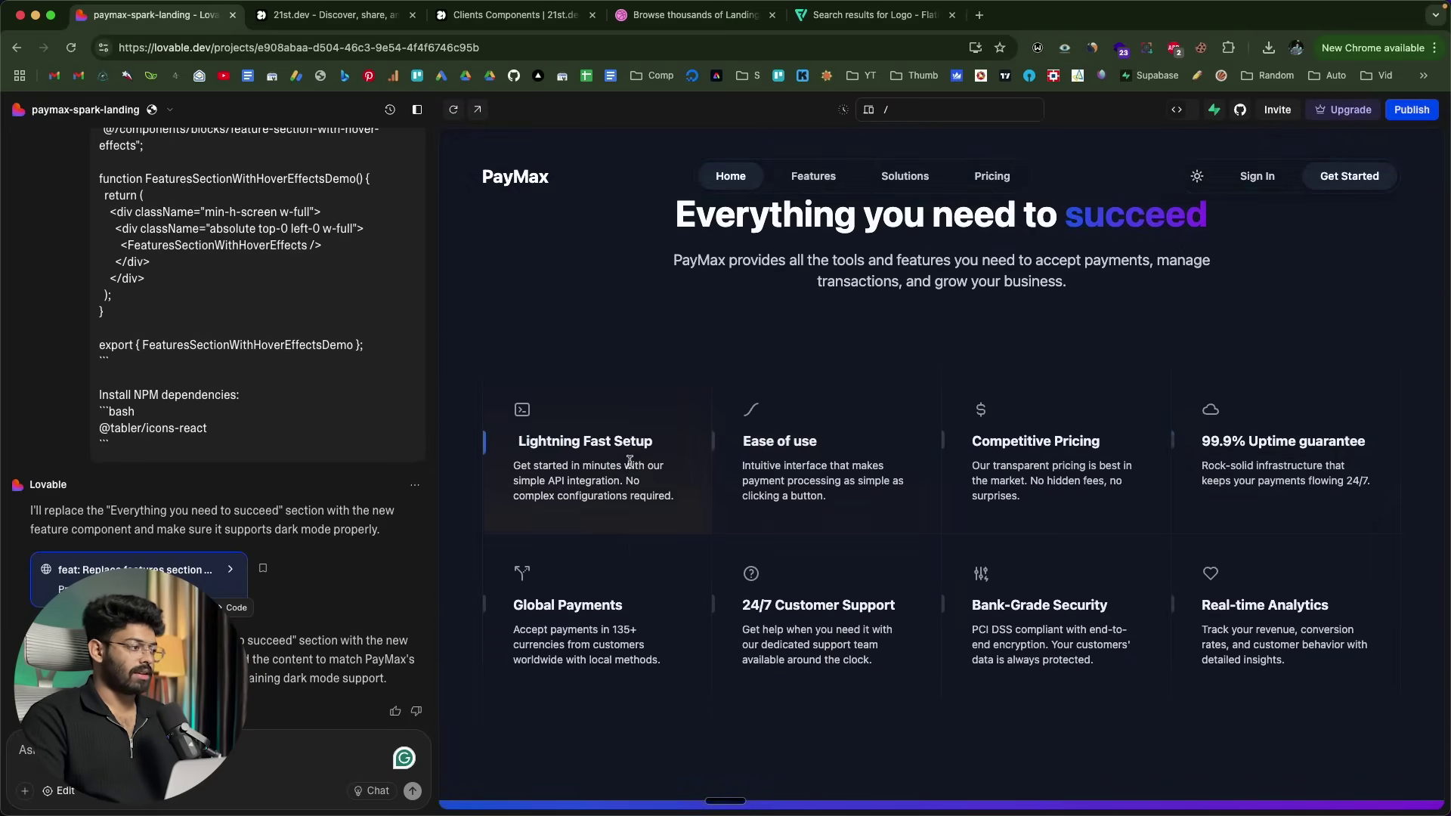
pyautogui.scroll(5, 907, 537)
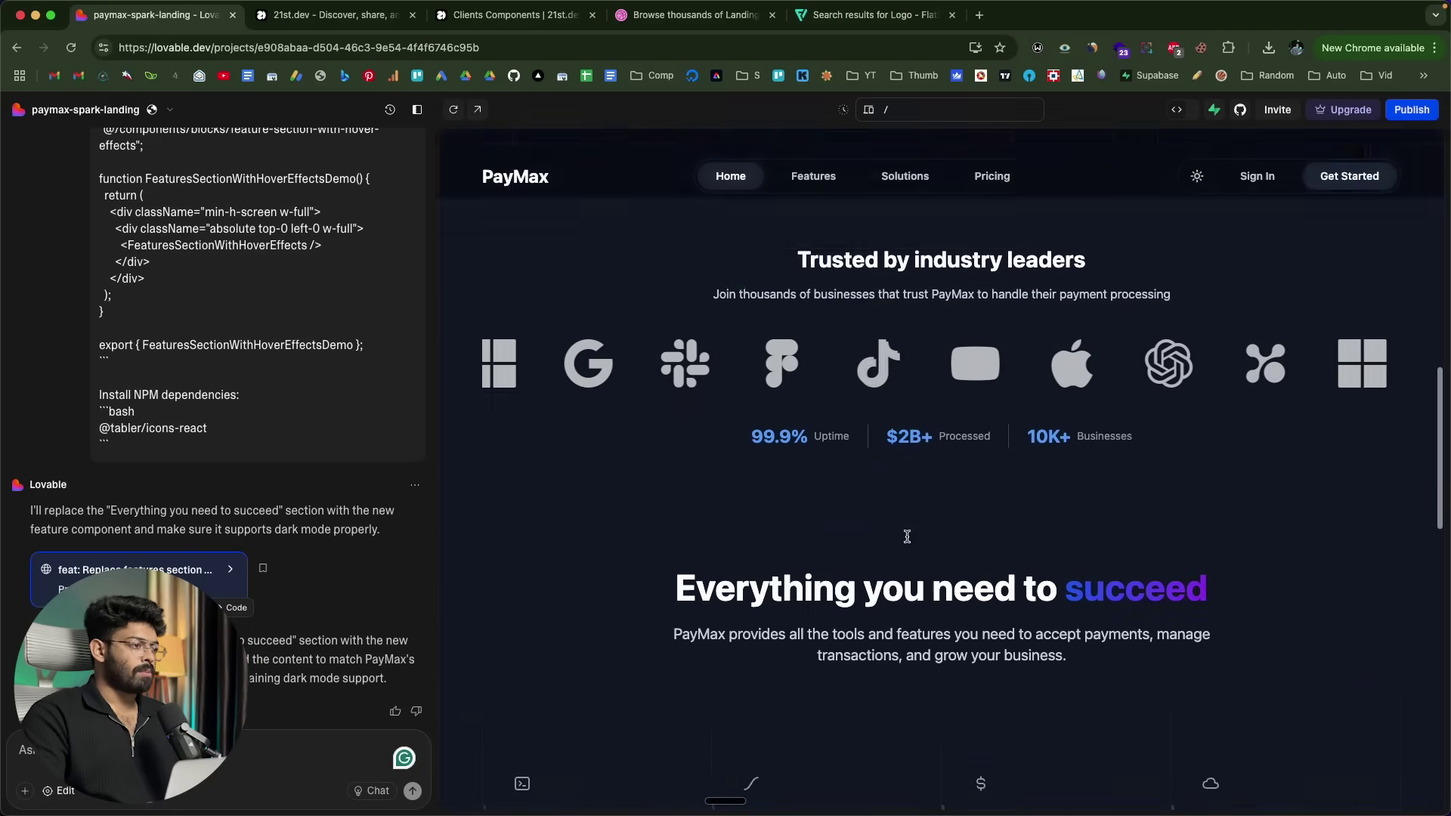
pyautogui.scroll(5, 907, 537)
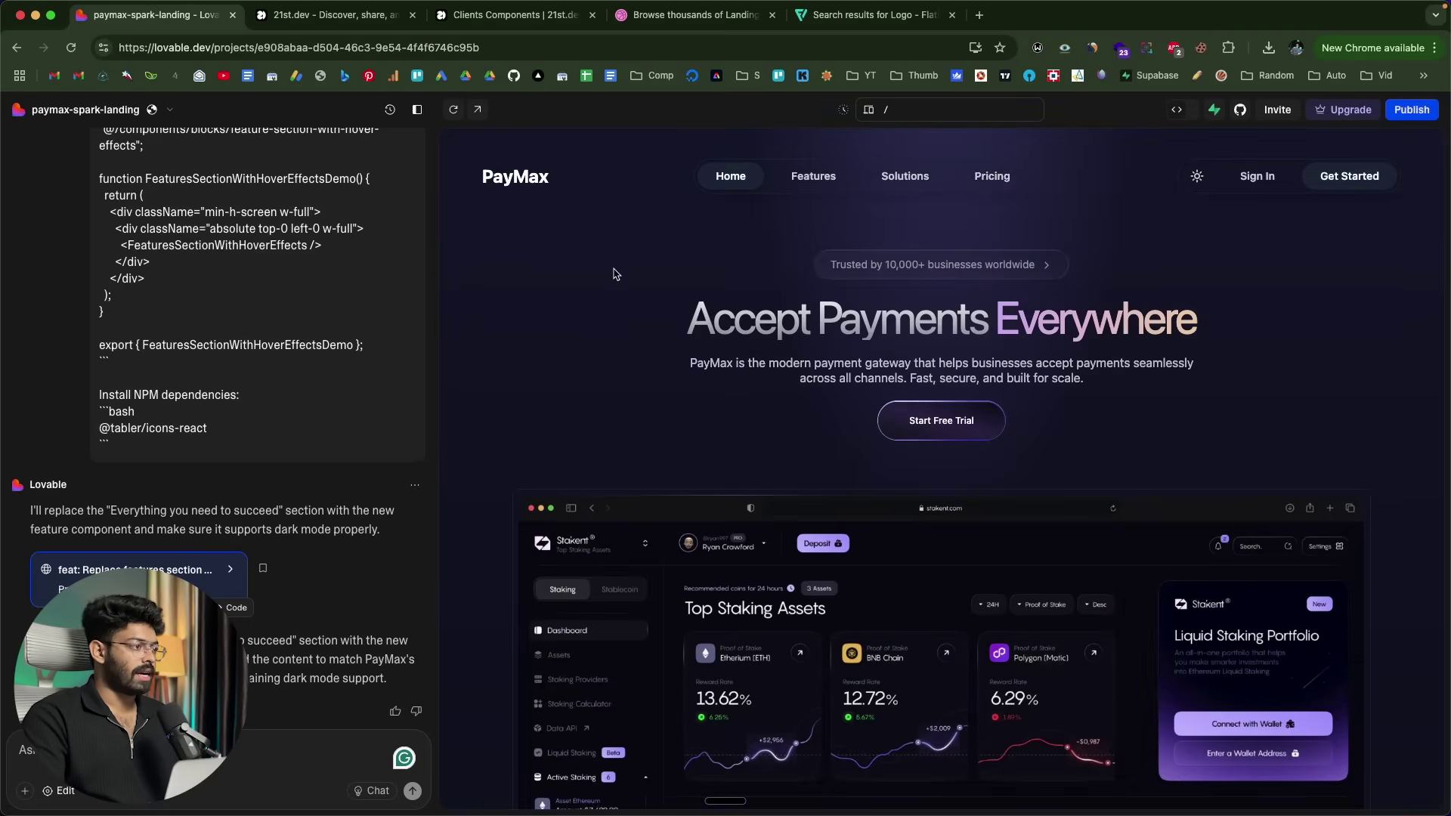
pyautogui.scroll(-15, 563, 381)
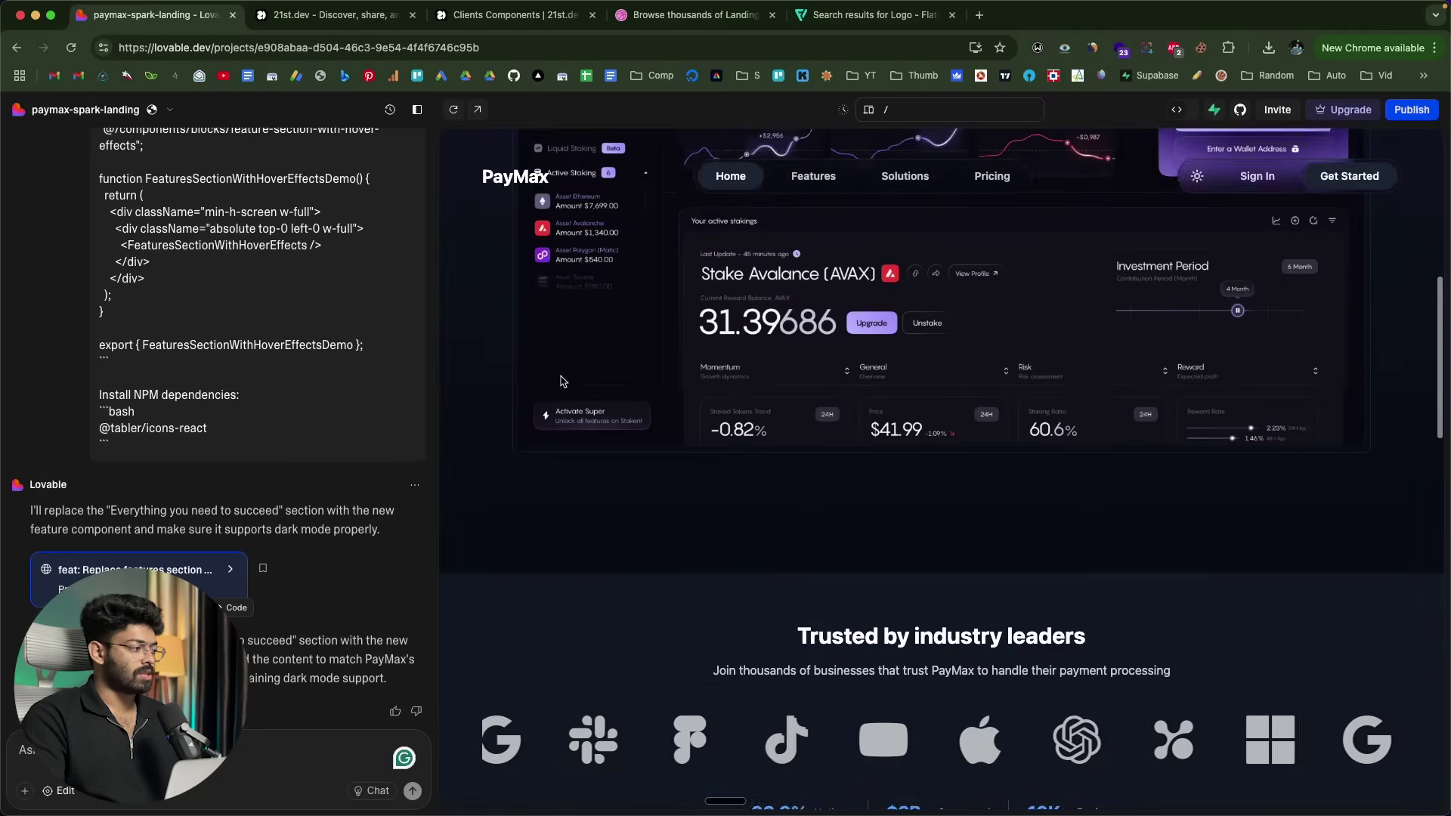
pyautogui.scroll(-5, 563, 382)
pyautogui.scroll(10, 563, 382)
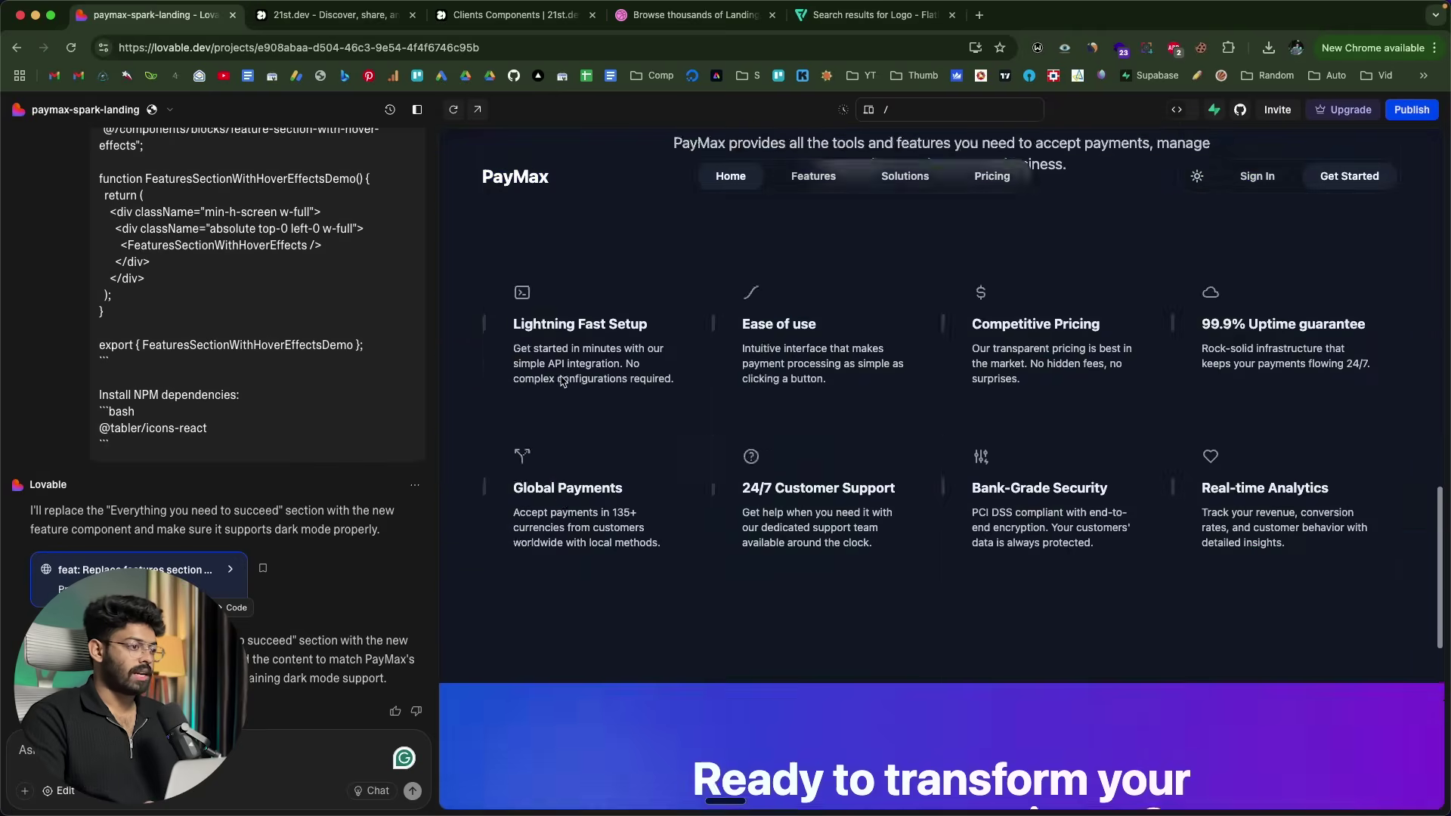
pyautogui.scroll(-3, 564, 382)
pyautogui.scroll(12, 563, 381)
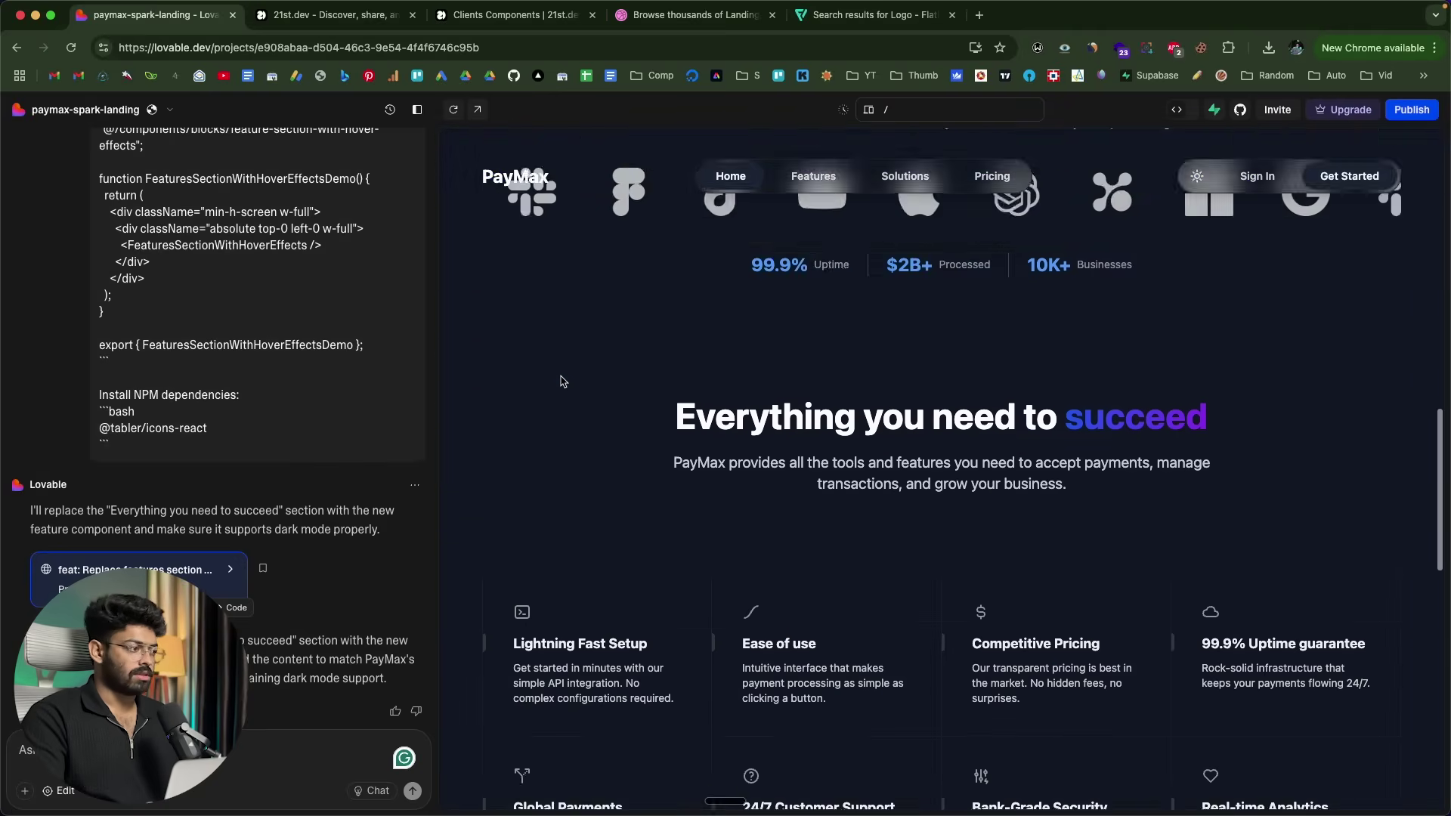
pyautogui.scroll(-10, 563, 381)
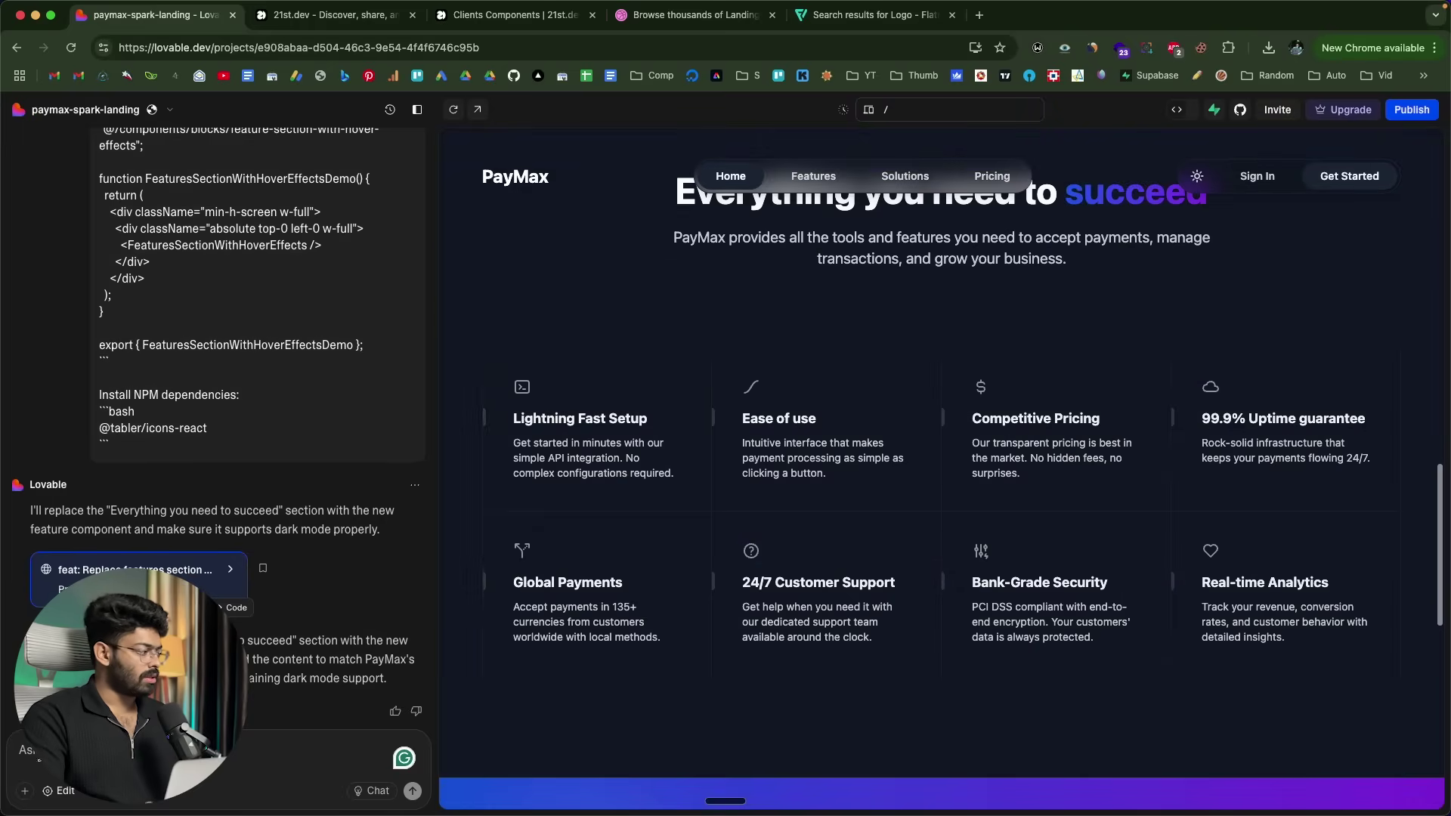
pyautogui.scroll(12, 545, 359)
# Dictate a request to use the hero section's gradient background on the entire landing page, excluding the footer.
pyautogui.scroll(-11, 545, 359)
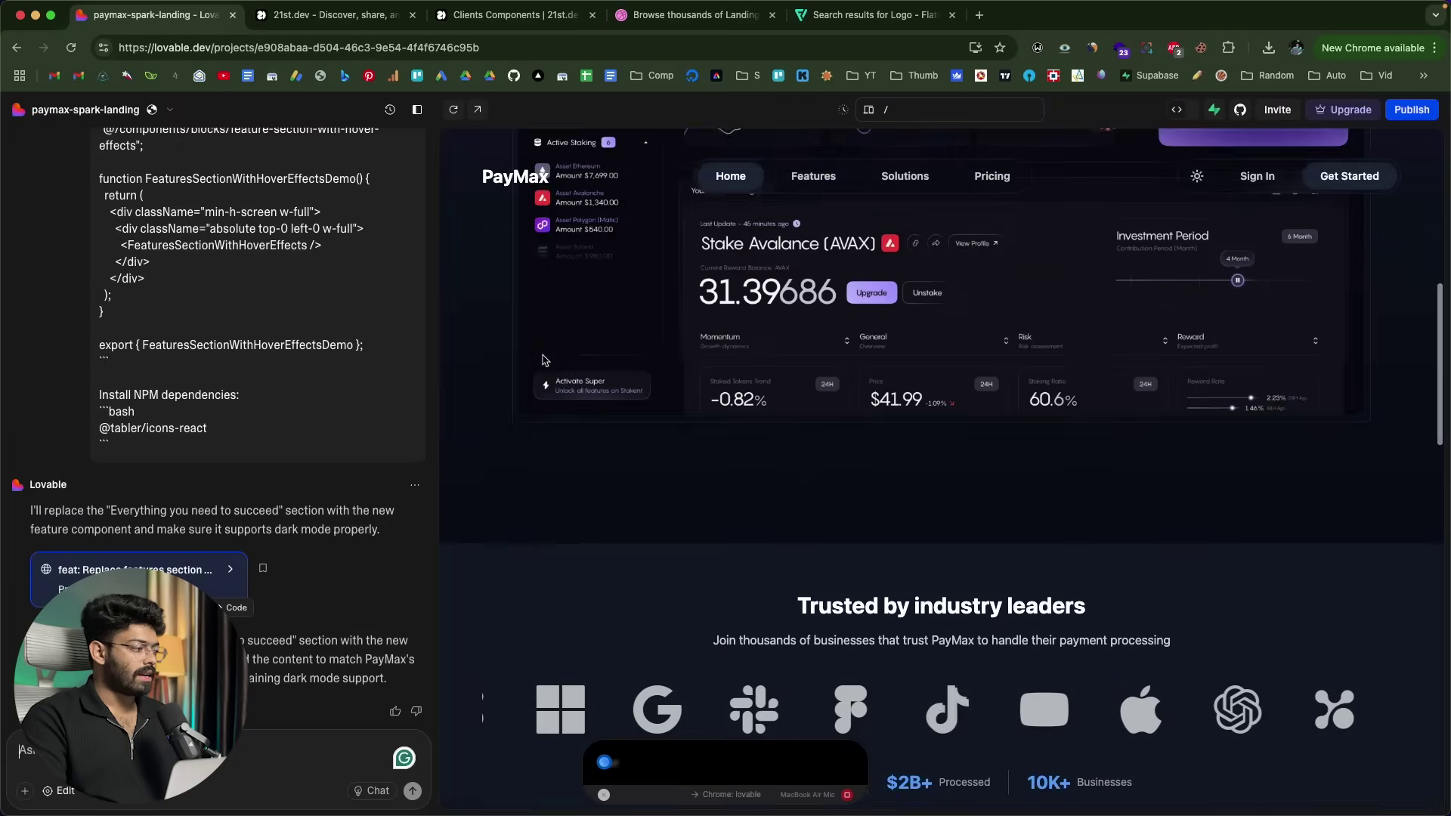
pyautogui.scroll(-3, 544, 359)
pyautogui.scroll(12, 544, 359)
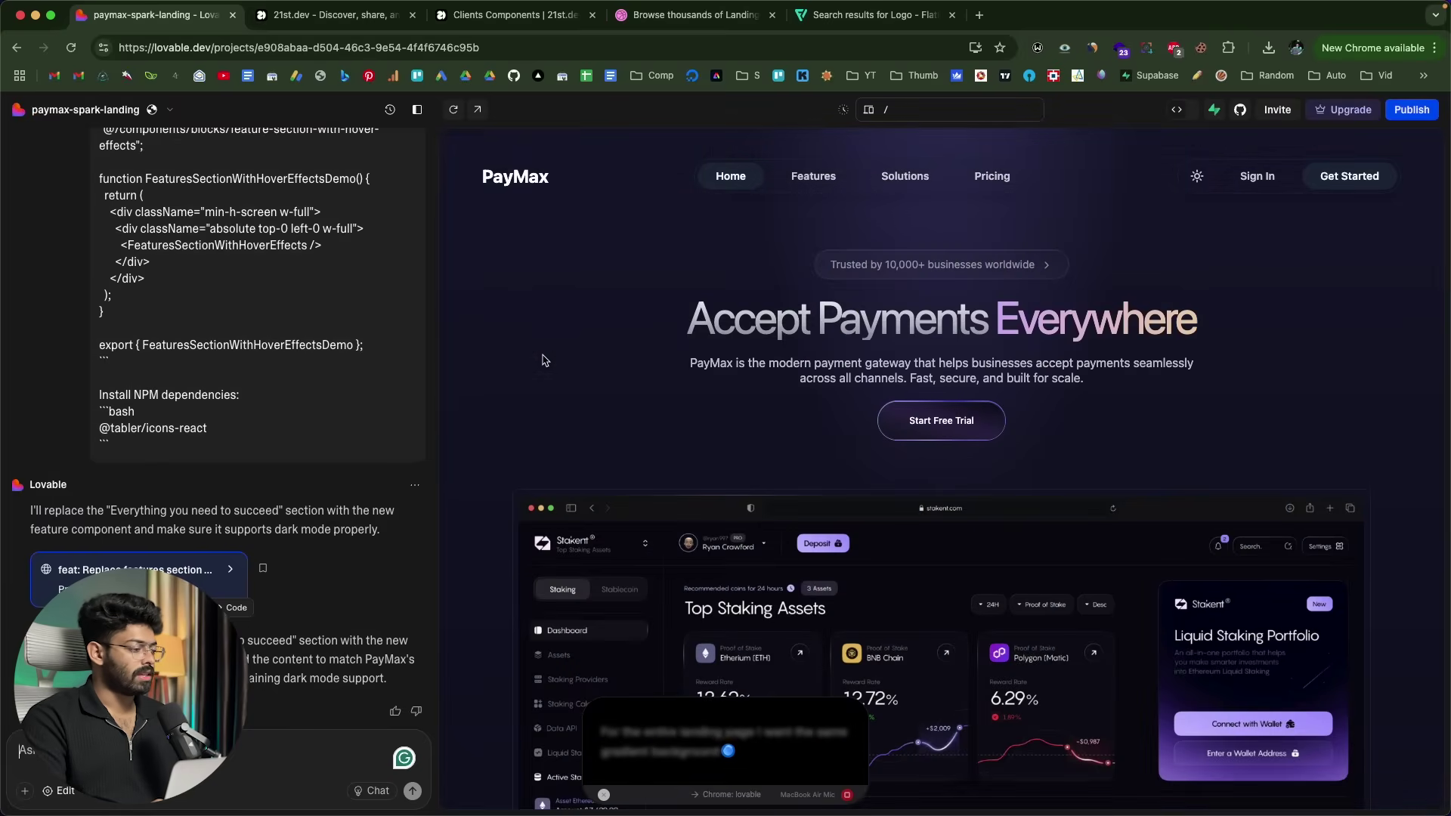
pyautogui.scroll(-15, 545, 360)
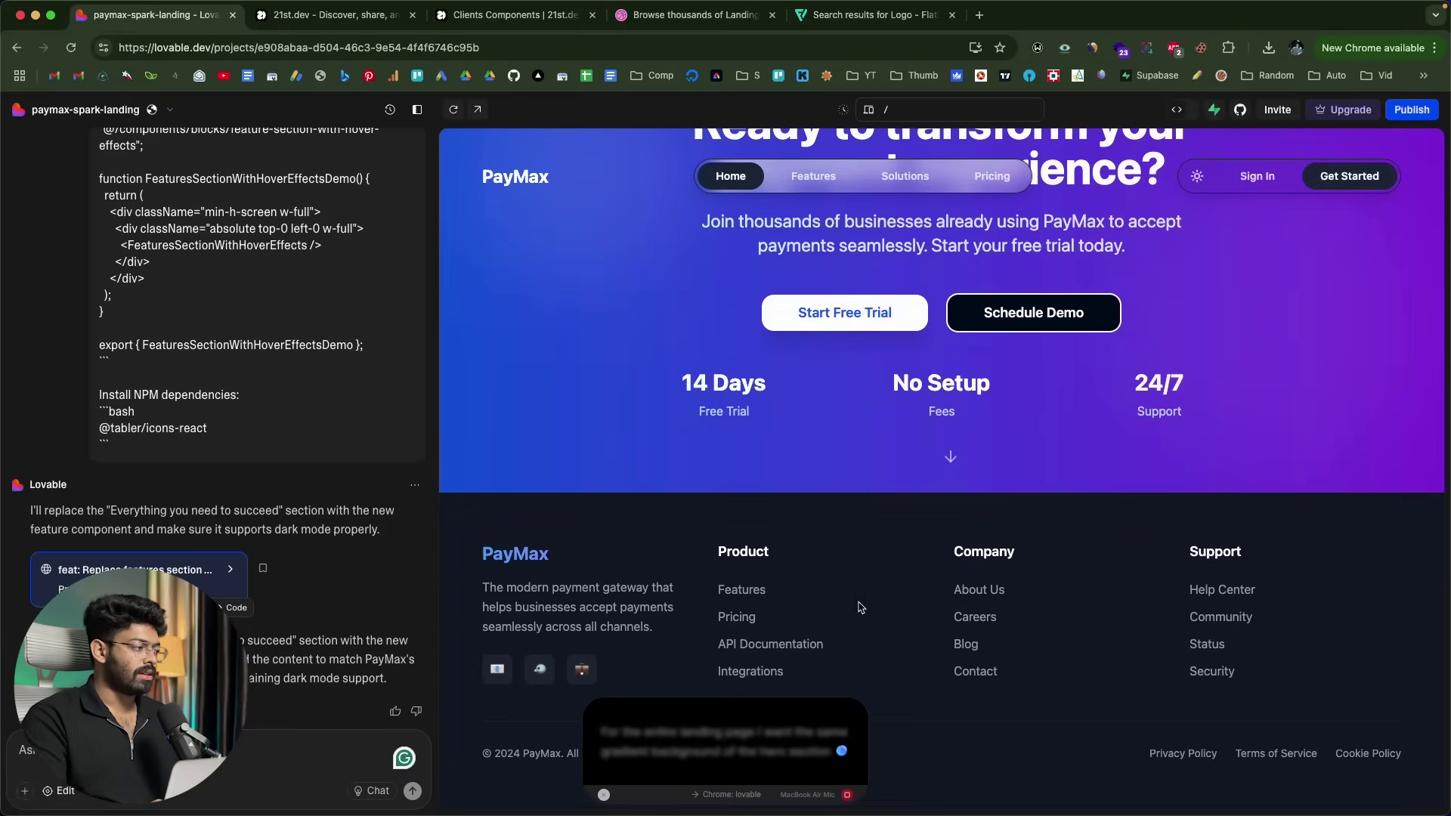
pyautogui.scroll(6, 854, 593)
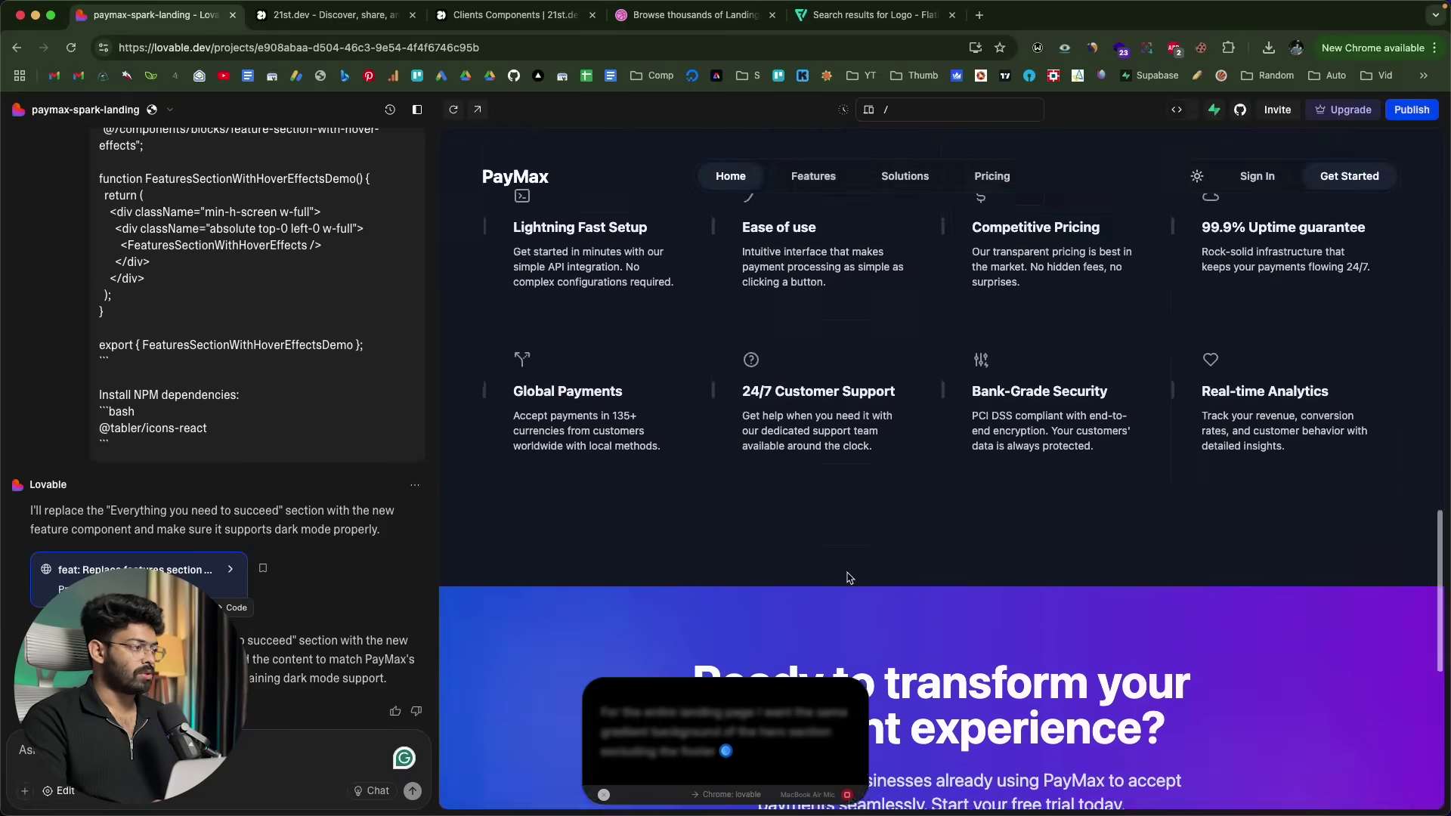
pyautogui.scroll(5, 848, 577)
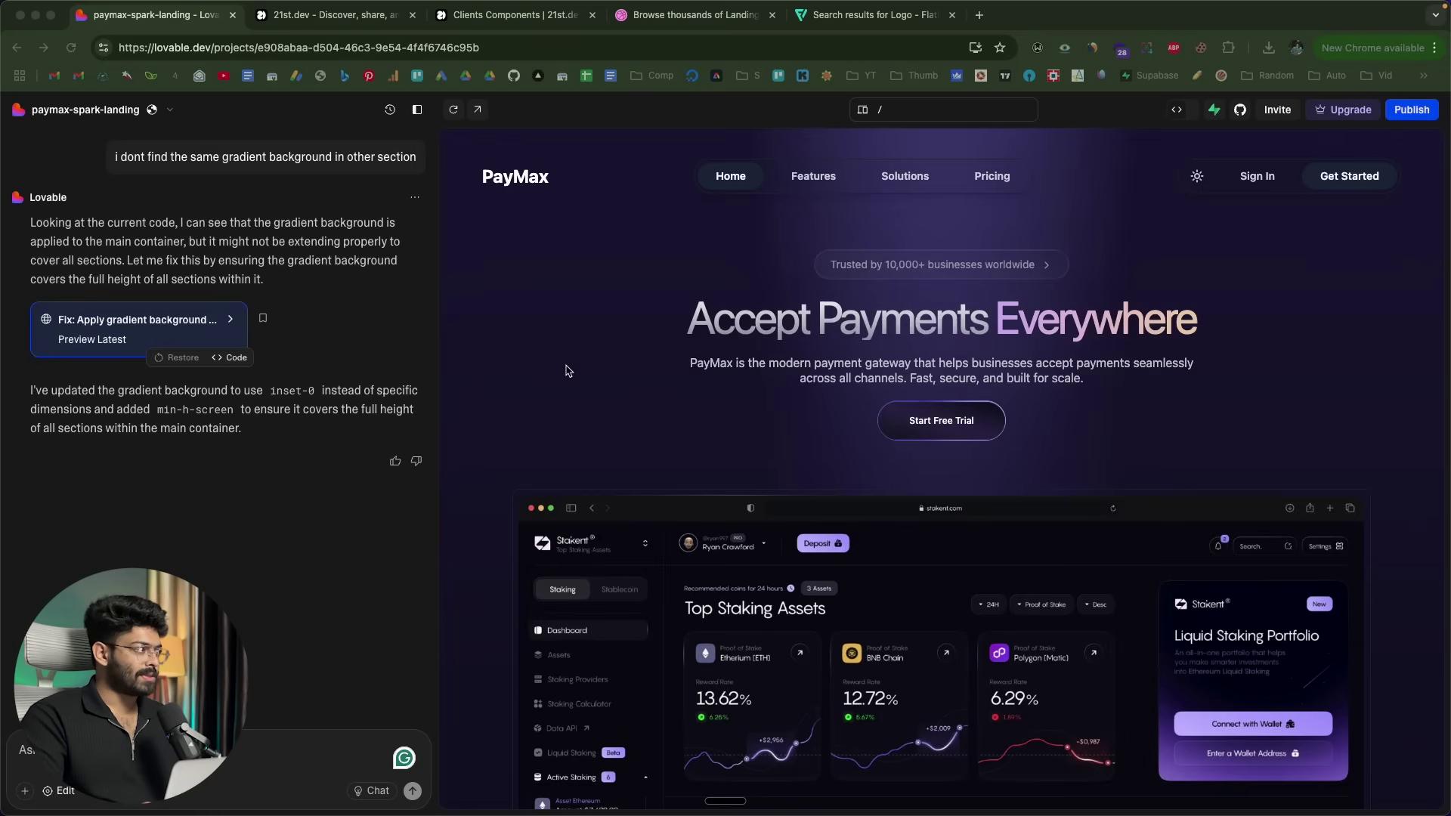
# Check the gradient background across the landing page, from the hero through the features to the "Ready to transform your payment experience?" section.
pyautogui.scroll(-10, 569, 370)
pyautogui.scroll(9, 568, 371)
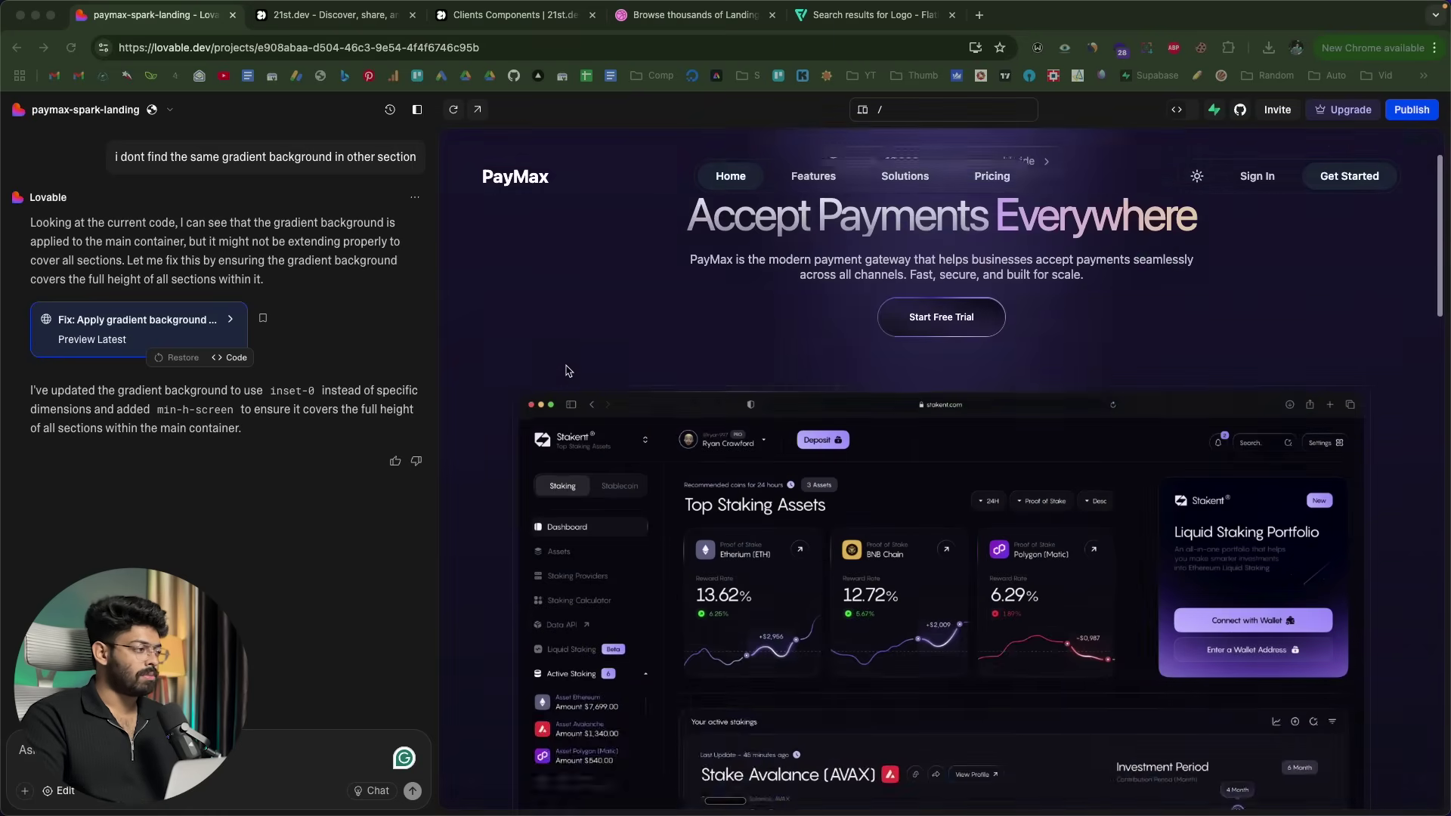
pyautogui.scroll(-12, 898, 324)
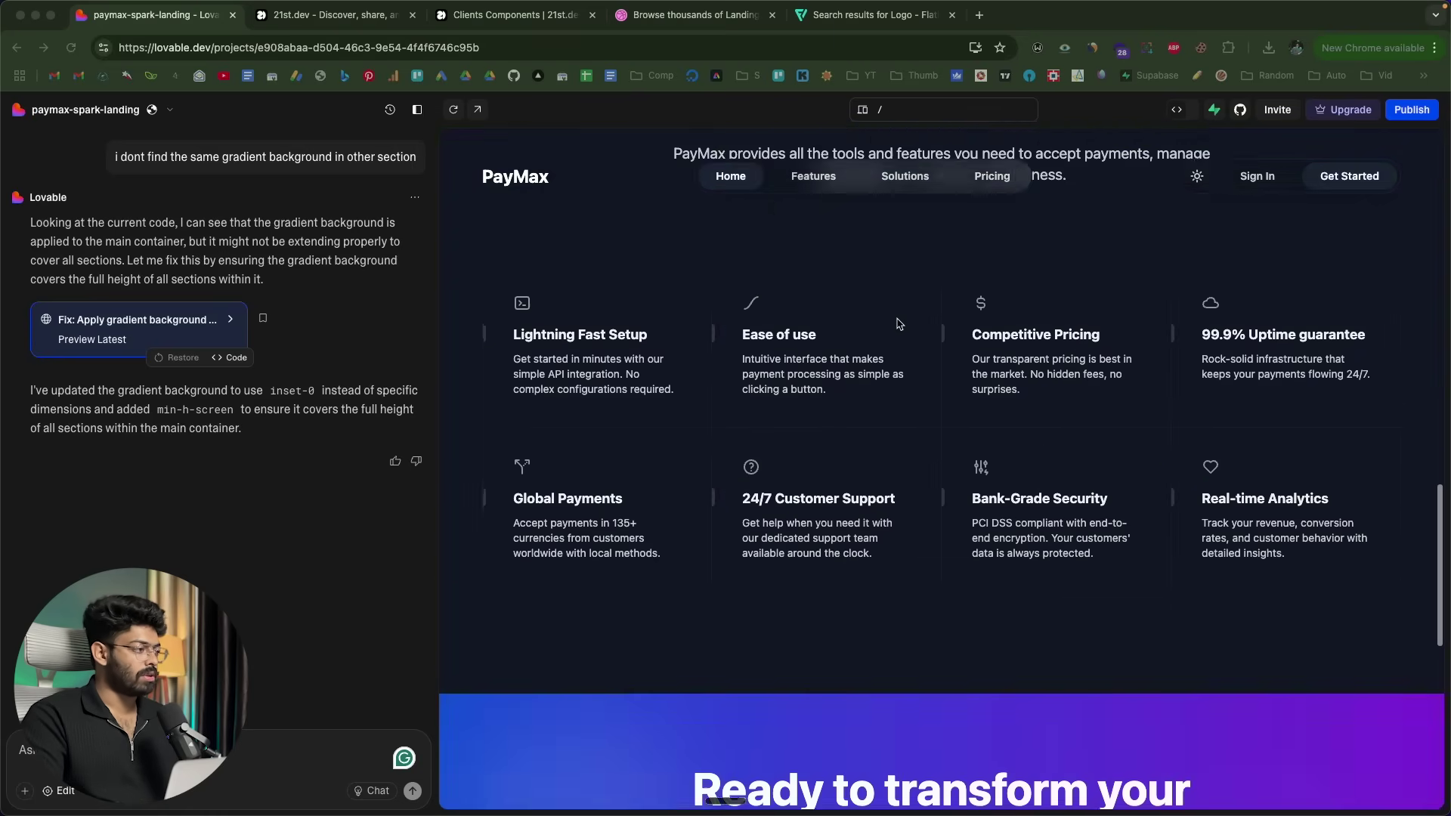
pyautogui.scroll(-4, 898, 323)
pyautogui.scroll(12, 898, 323)
pyautogui.scroll(-8, 898, 324)
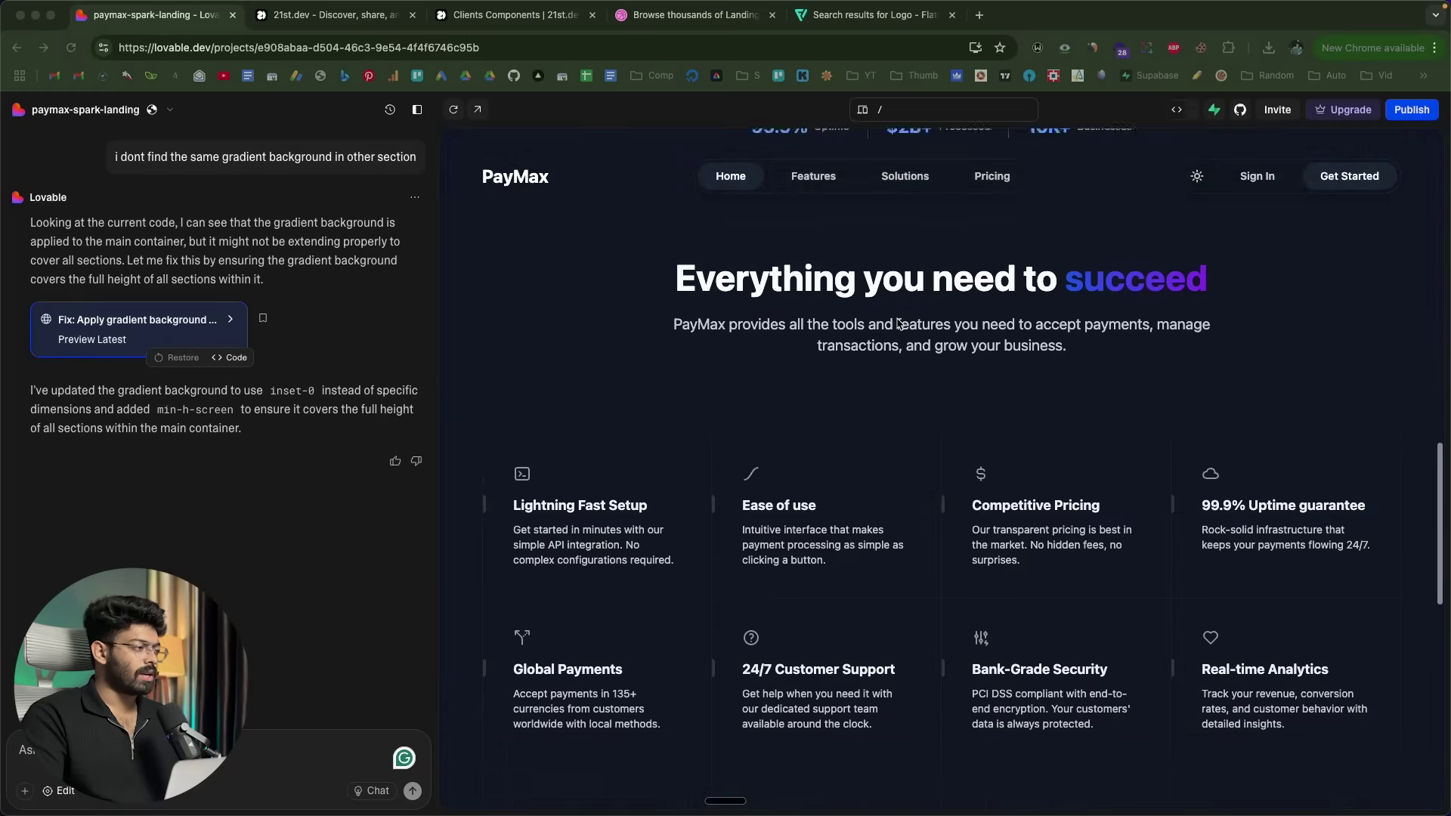
pyautogui.scroll(3, 898, 323)
pyautogui.scroll(-10, 1002, 408)
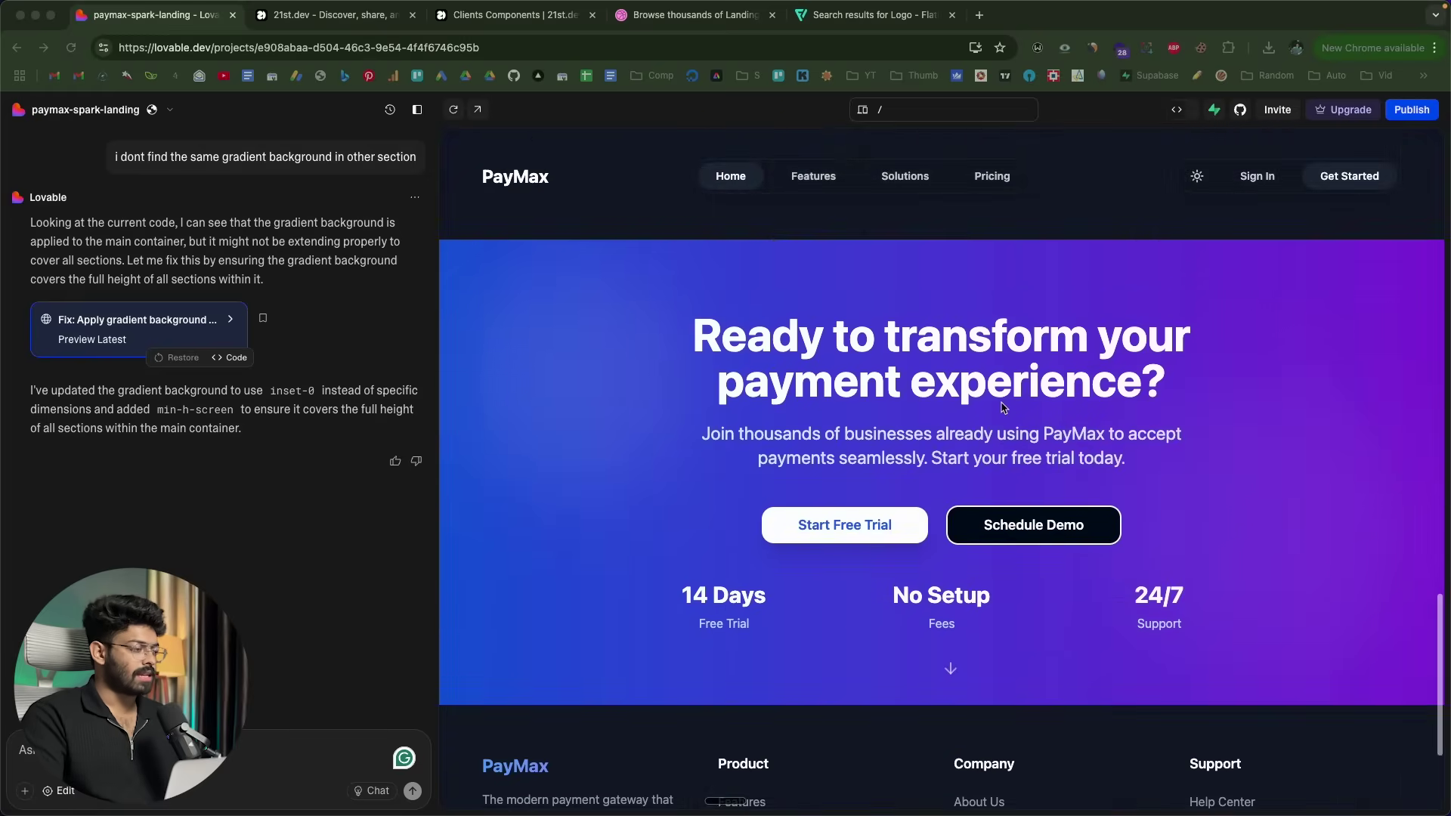
pyautogui.scroll(-1, 1002, 408)
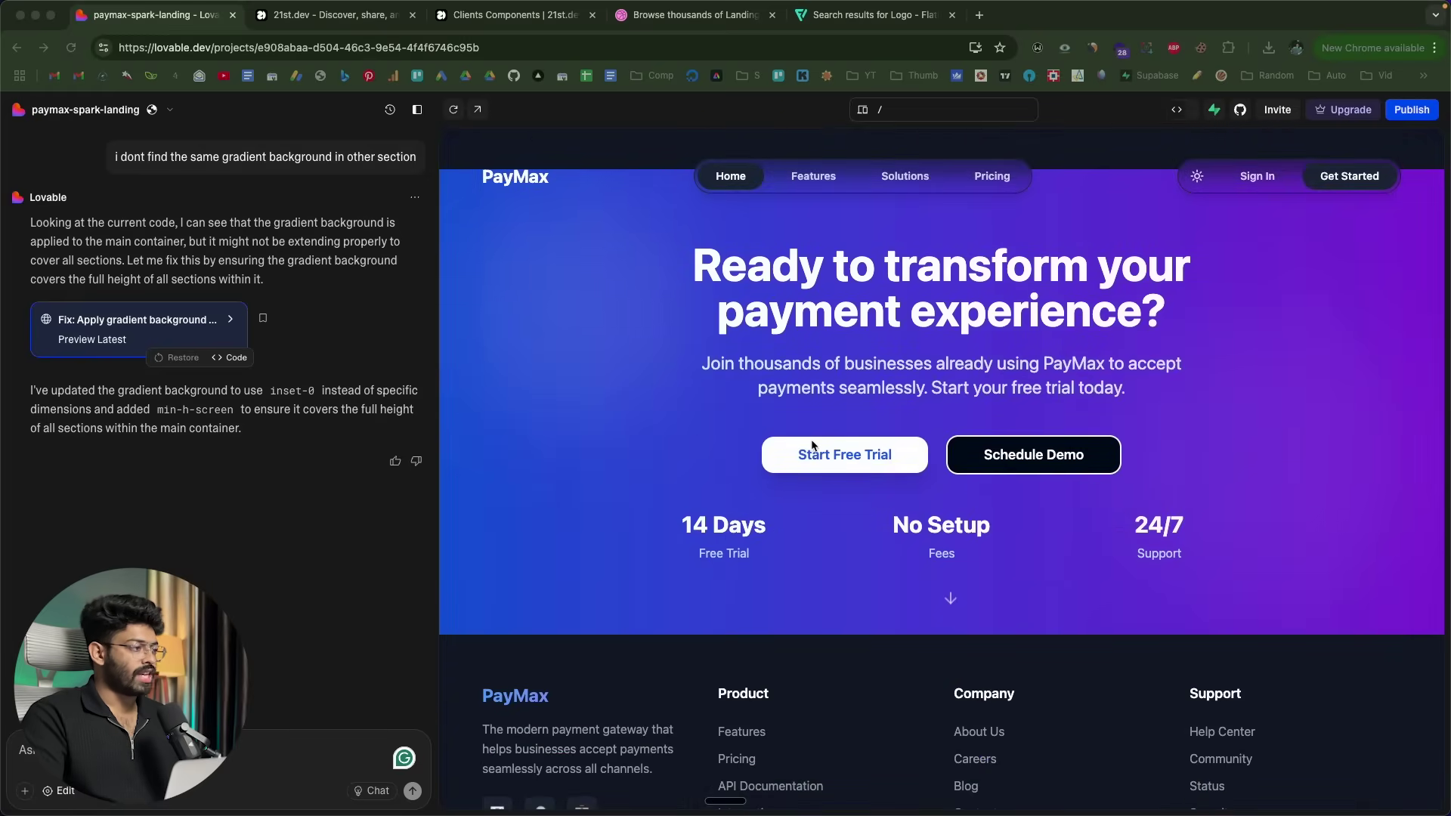
# Switch to 21st.dev and open the Calls to Action component category from its global search.
pyautogui.click(332, 15)
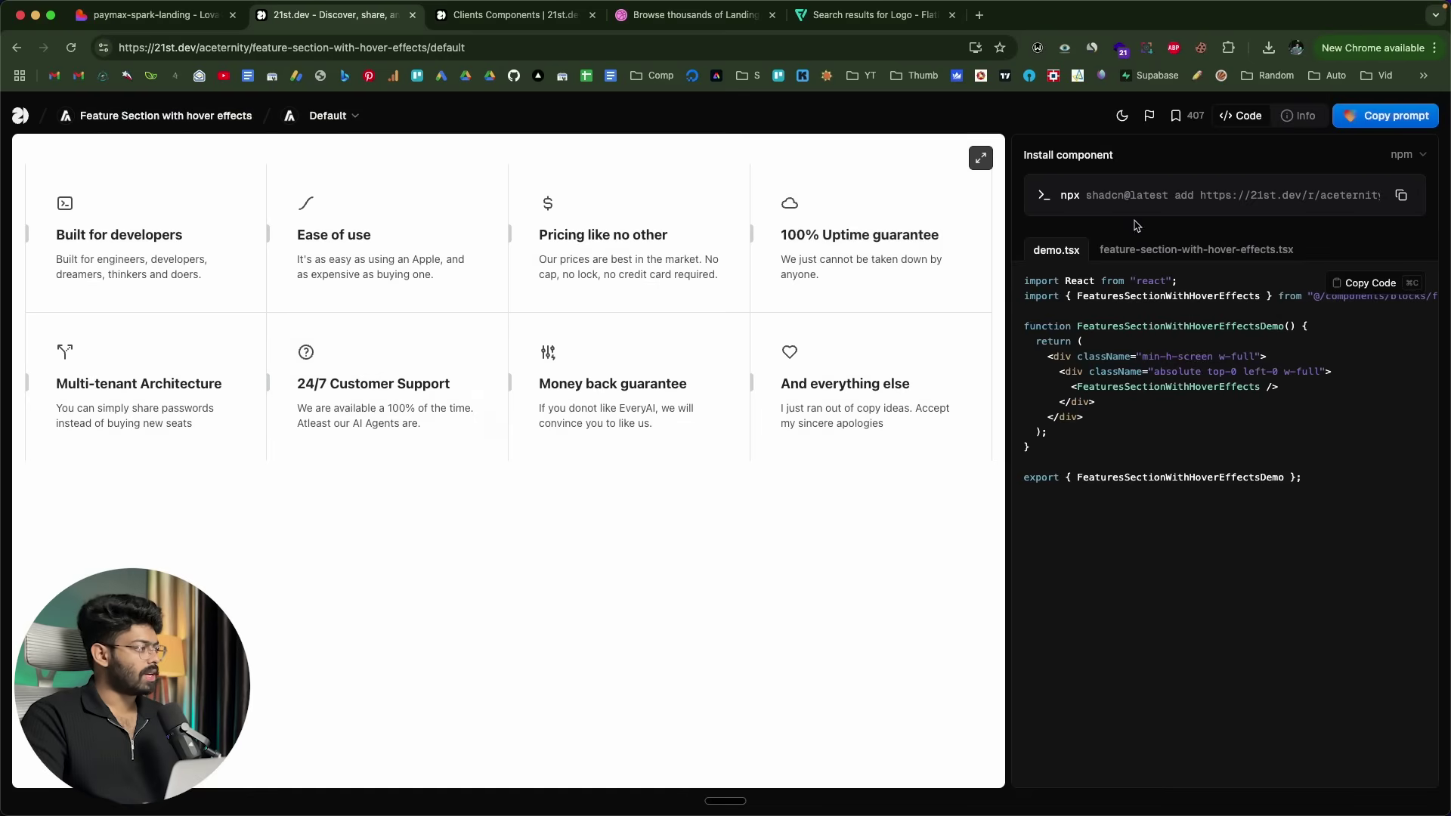
pyautogui.click(19, 115)
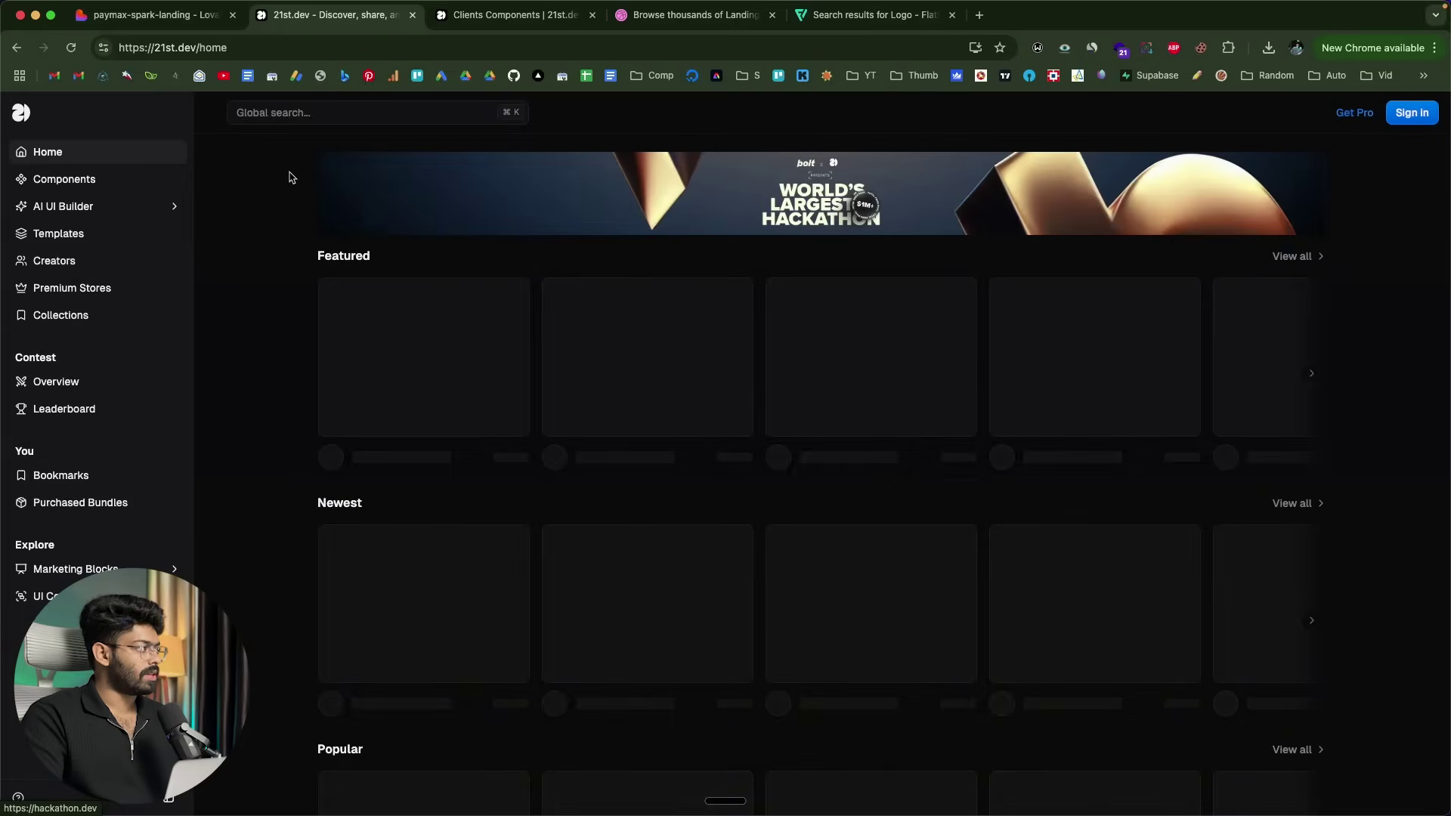
pyautogui.click(291, 121)
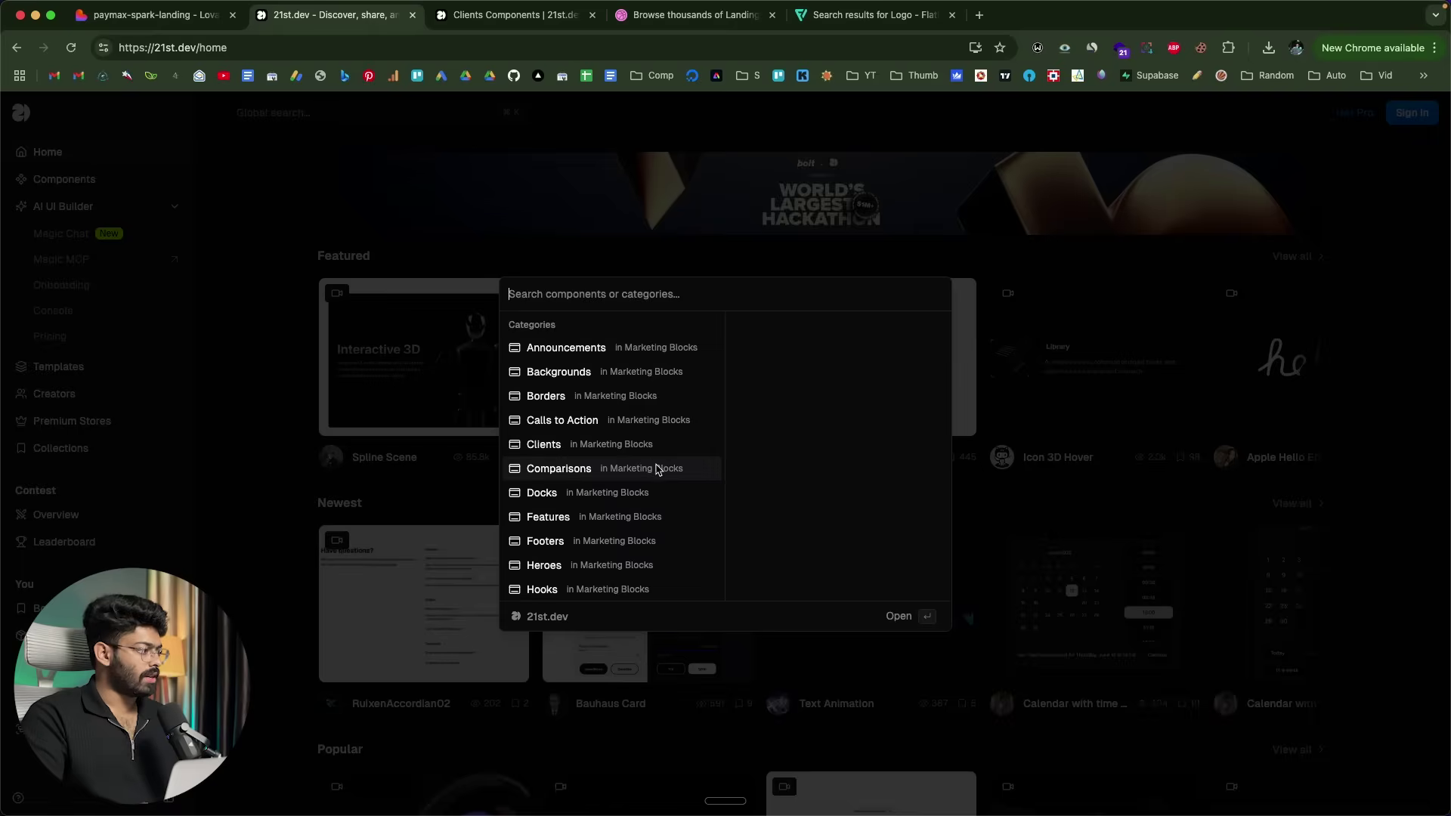
pyautogui.scroll(-1, 658, 473)
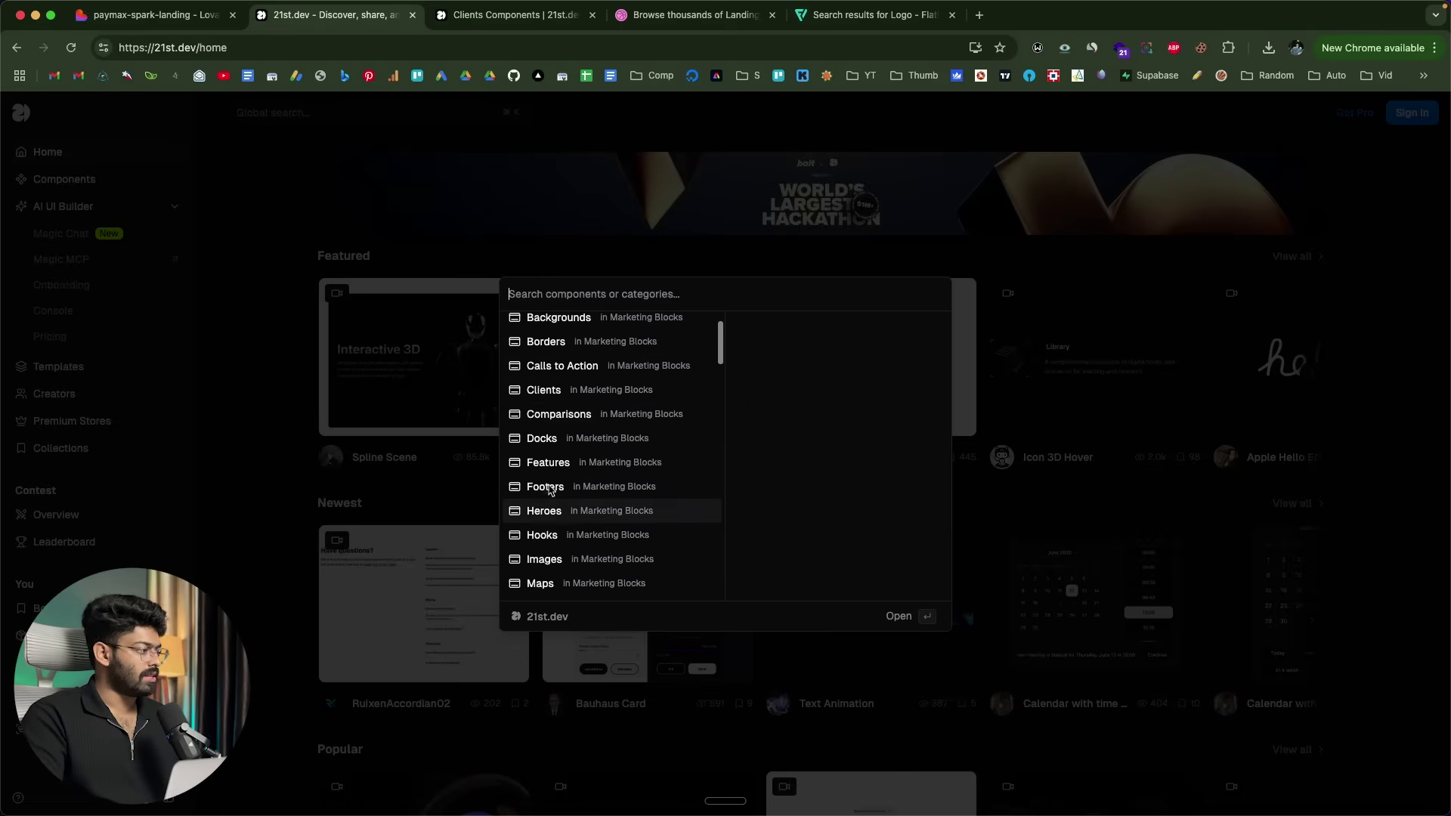
pyautogui.click(601, 369)
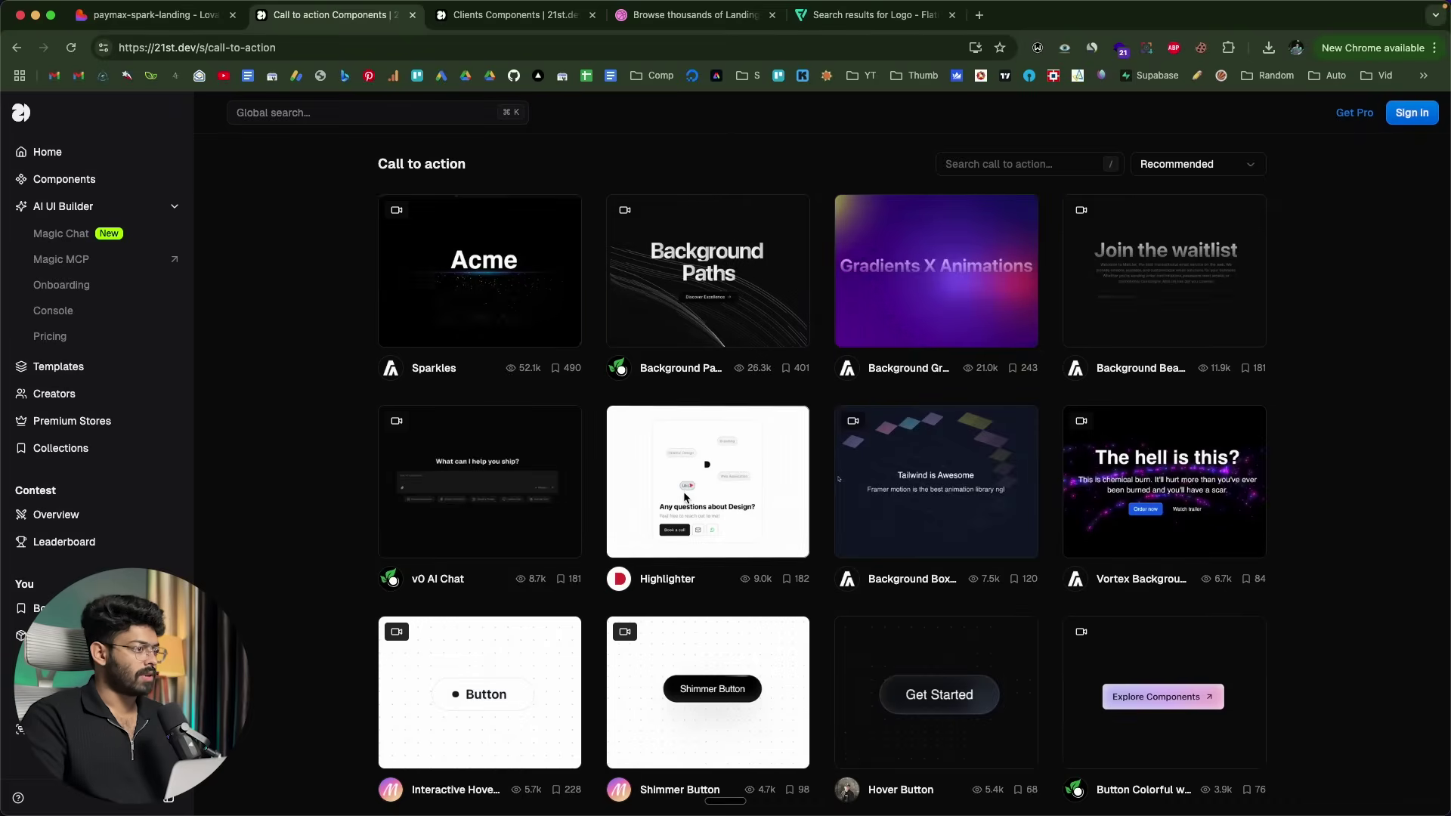
# Browse the call-to-action components and preview "CTA with Rectangle" in light and dark mode.
pyautogui.scroll(-4, 753, 427)
pyautogui.scroll(-3, 754, 431)
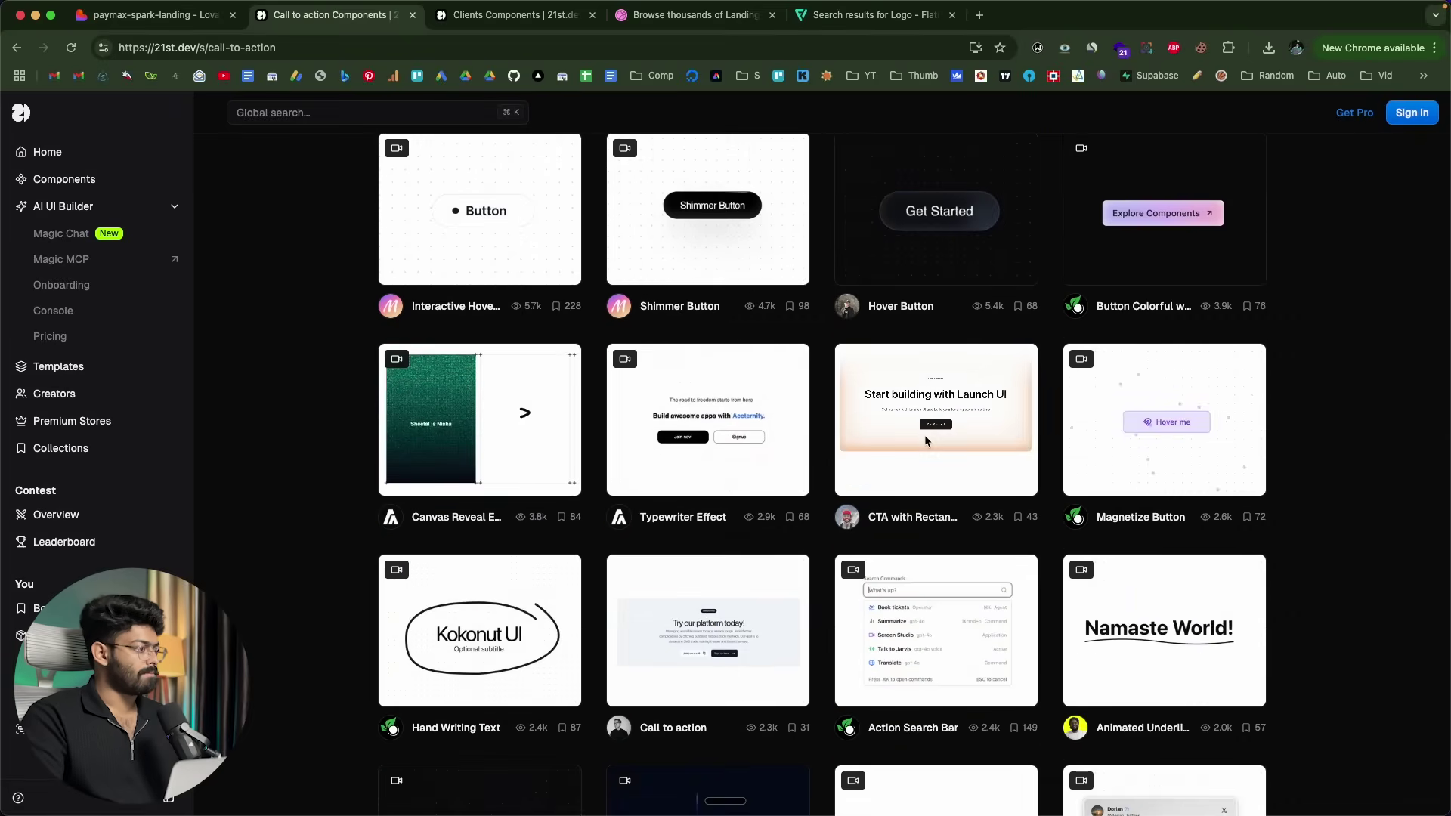
pyautogui.scroll(-8, 926, 439)
pyautogui.scroll(-10, 996, 408)
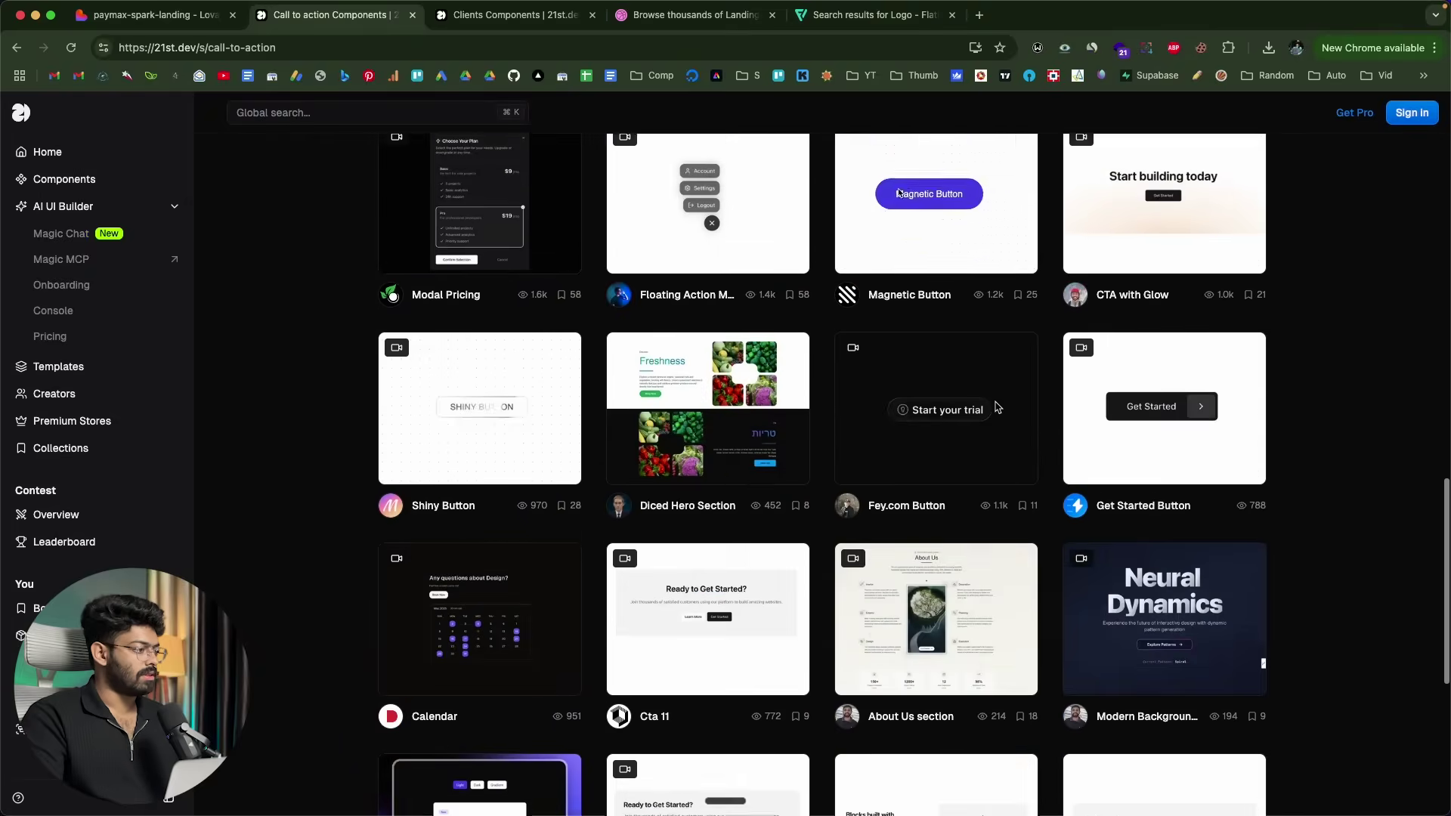
pyautogui.scroll(5, 997, 408)
pyautogui.scroll(7, 996, 407)
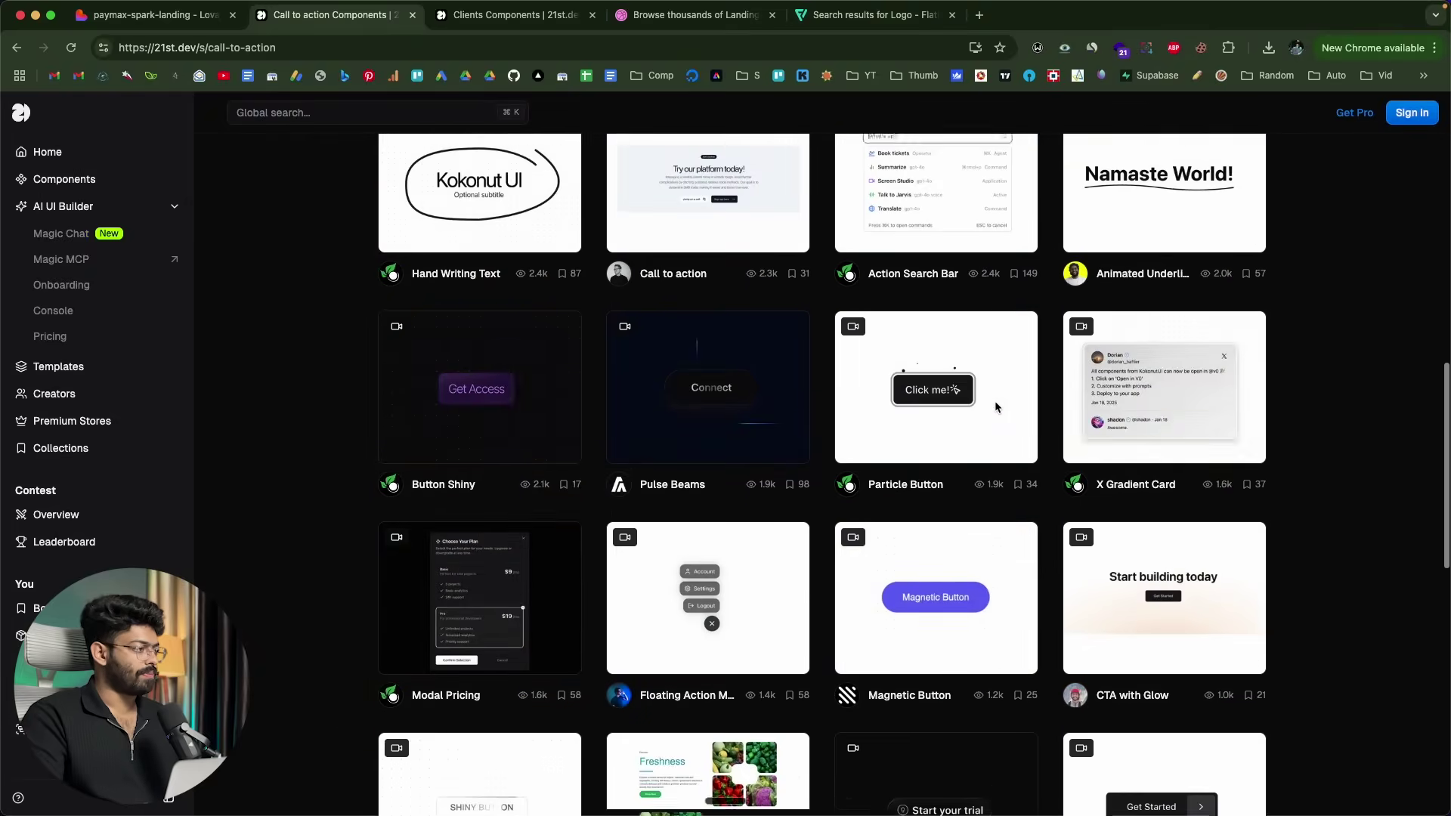
pyautogui.scroll(5, 743, 472)
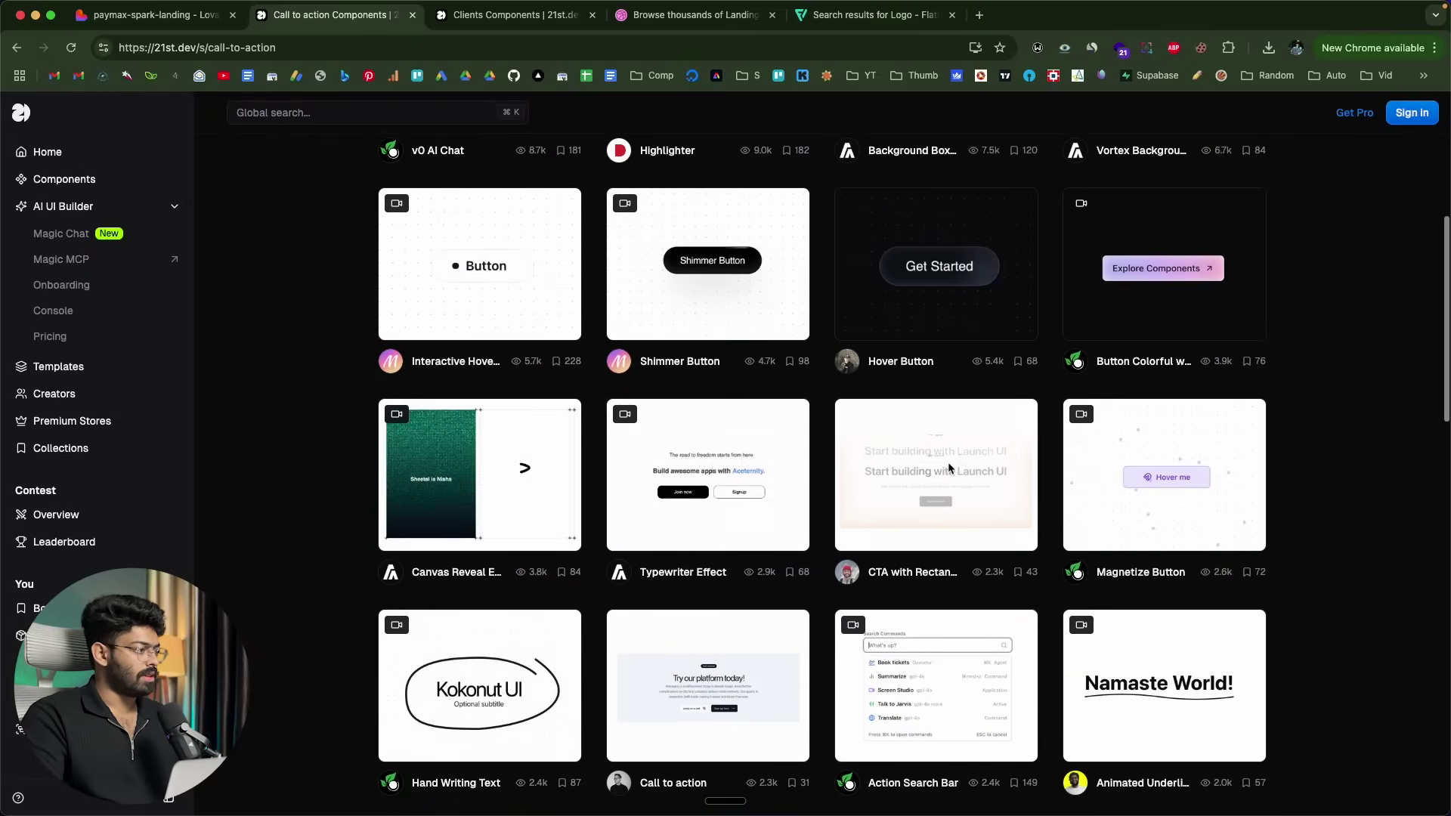
pyautogui.click(924, 470)
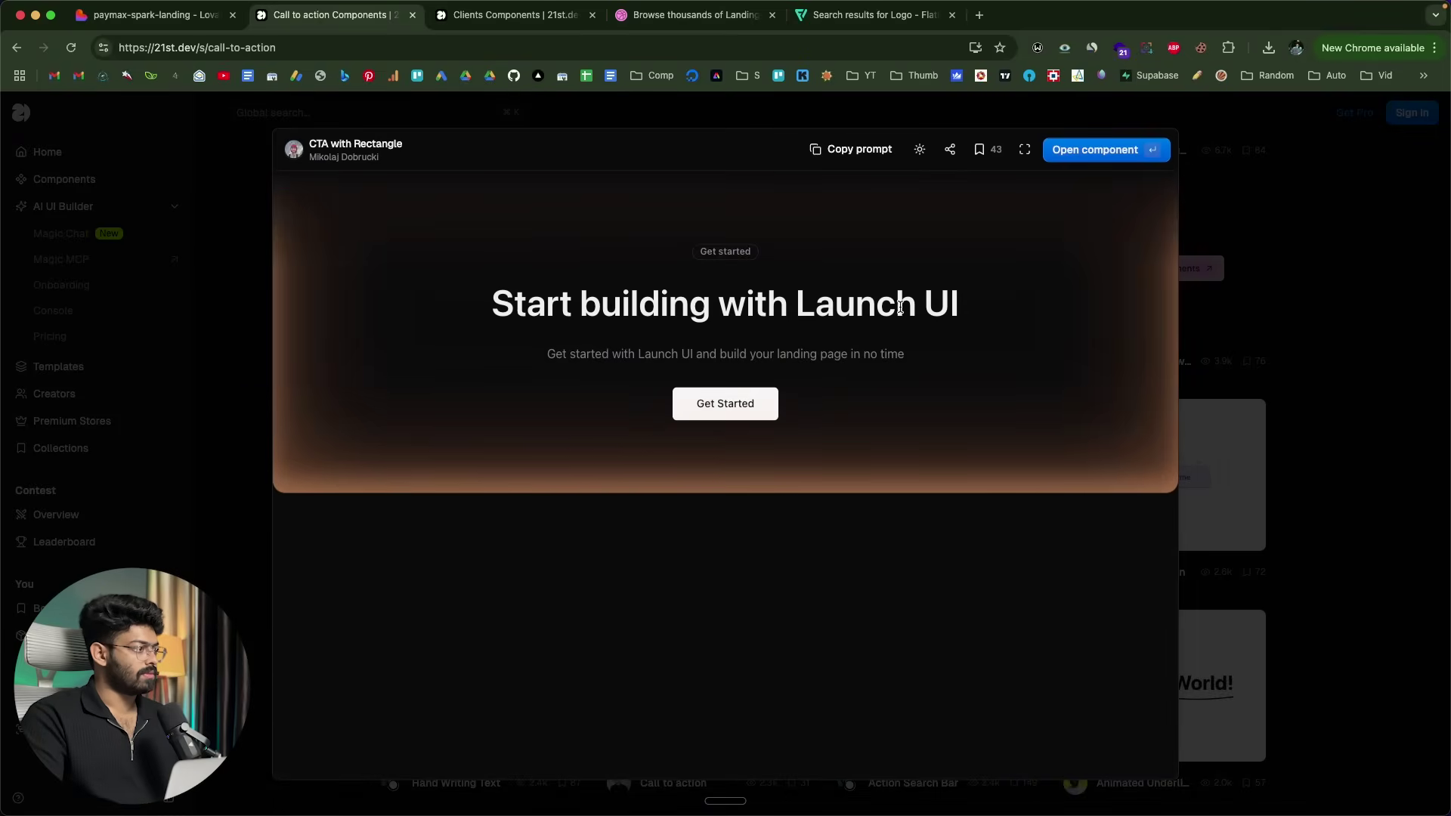
pyautogui.click(919, 151)
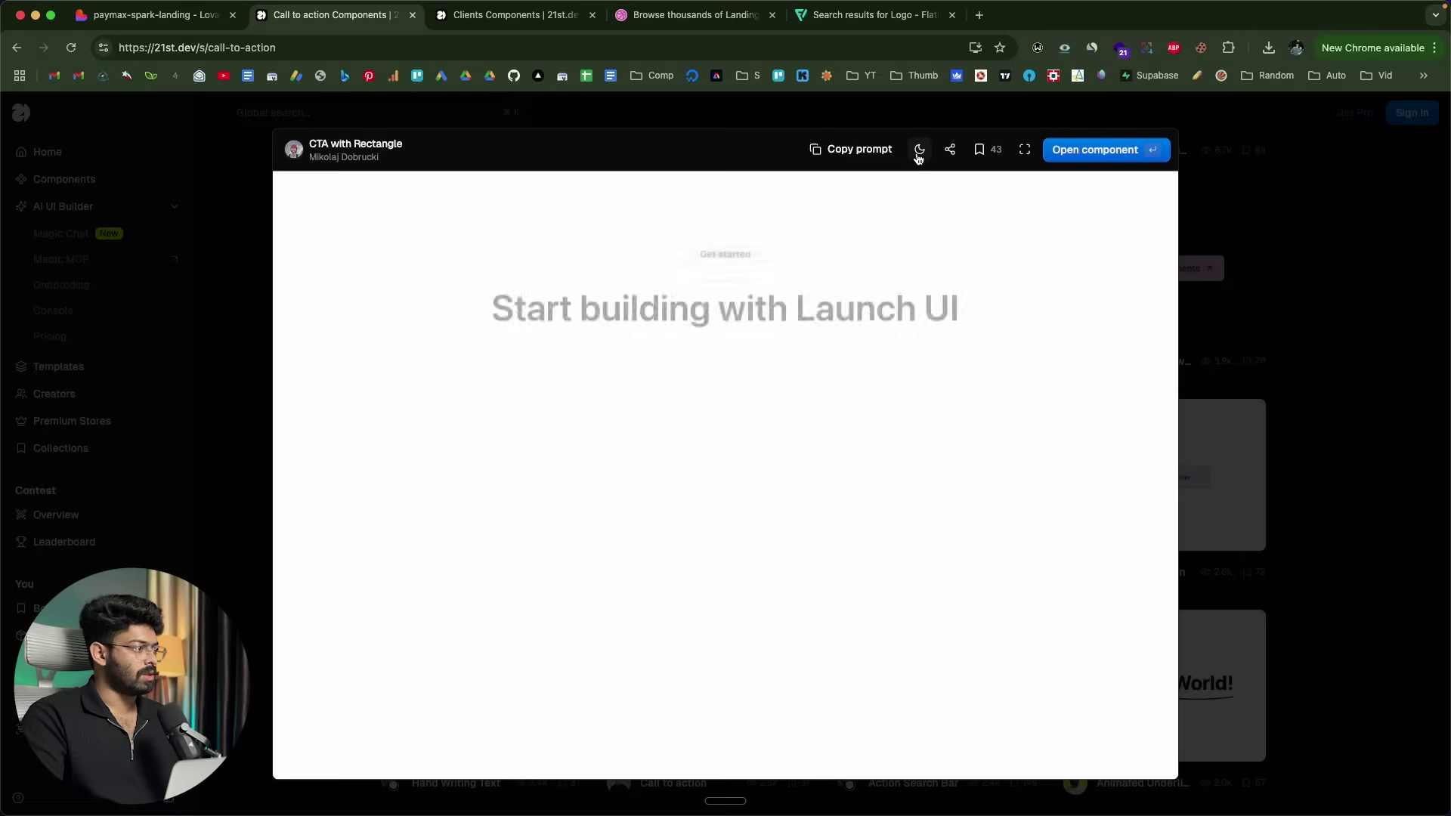
pyautogui.click(919, 151)
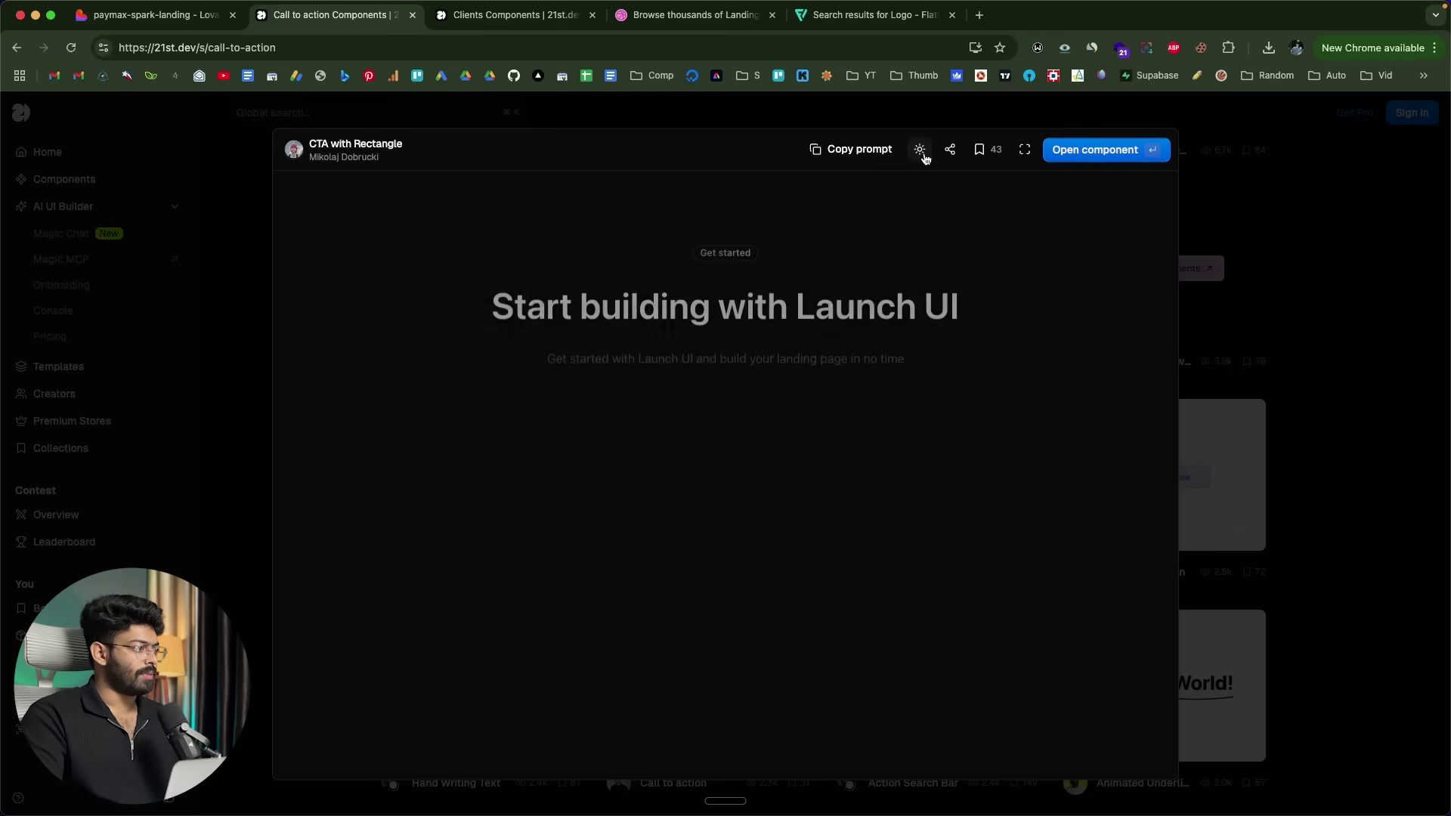
# Open the "CTA with Rectangle" component and copy its Lovable AI prompt with the default rule.
pyautogui.click(1103, 155)
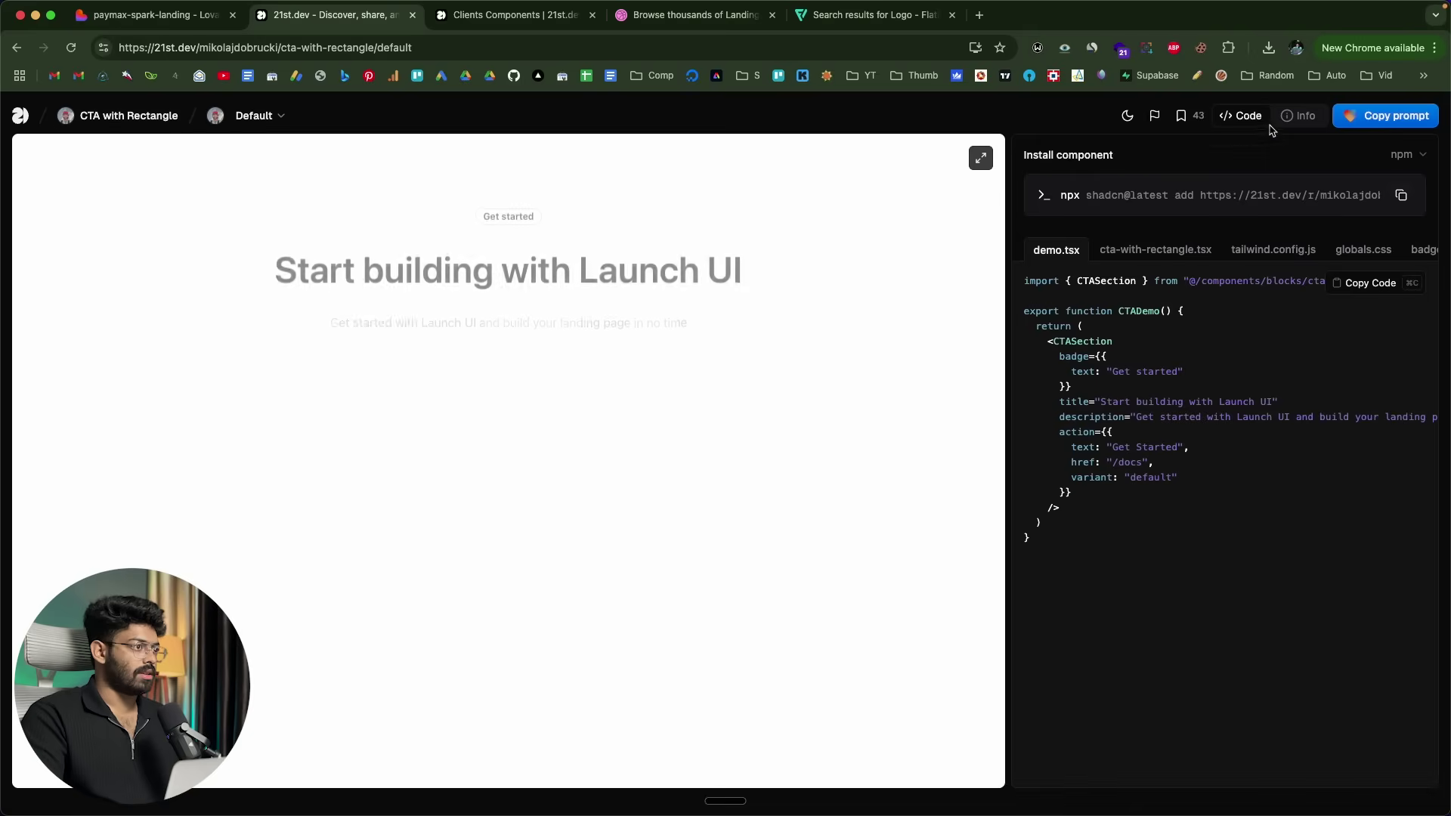
pyautogui.click(1386, 115)
pyautogui.click(839, 587)
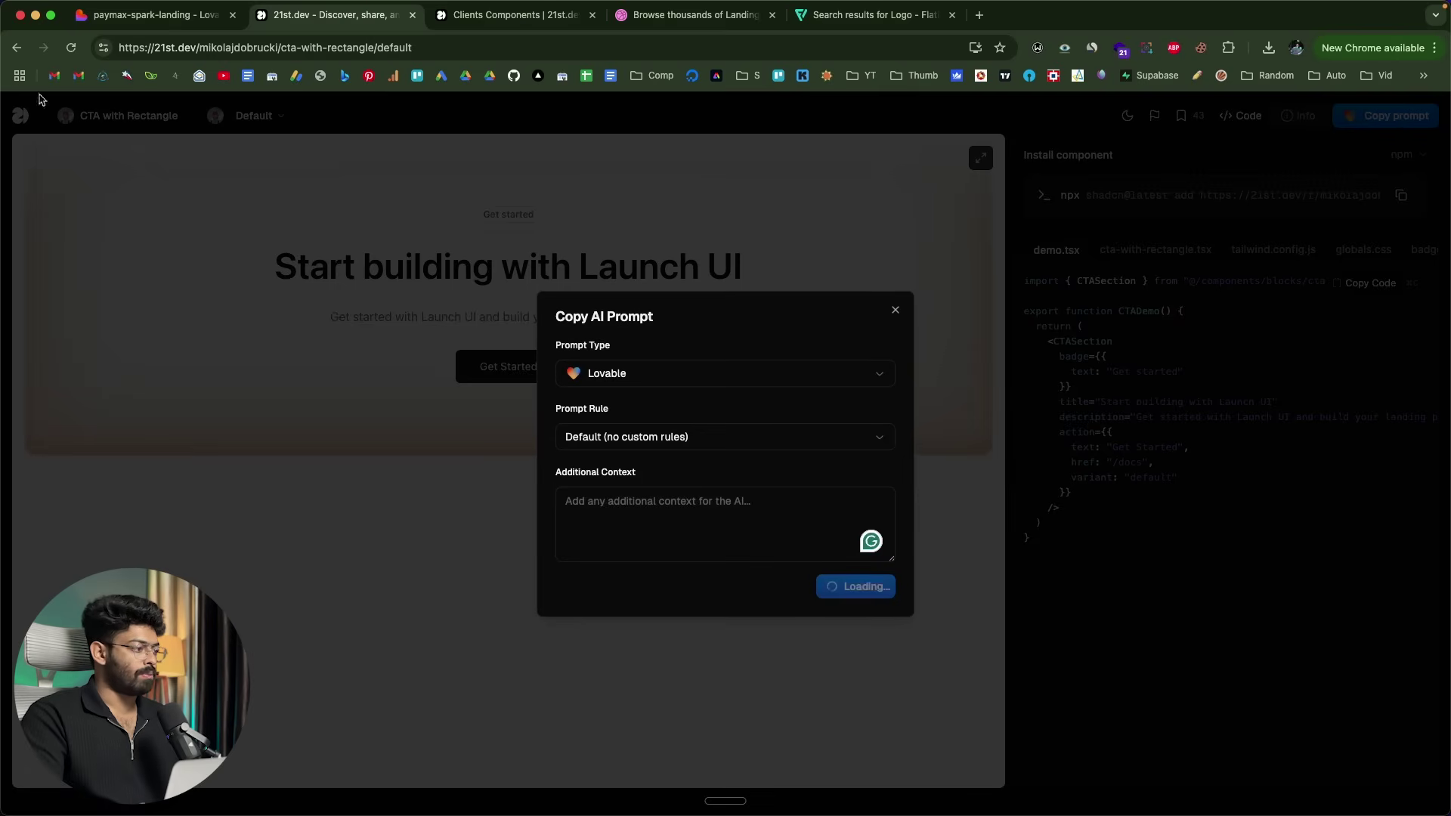
# In Lovable, dictate a request to replace the landing page's current CTA, paste the copied component prompt and send it.
pyautogui.click(129, 23)
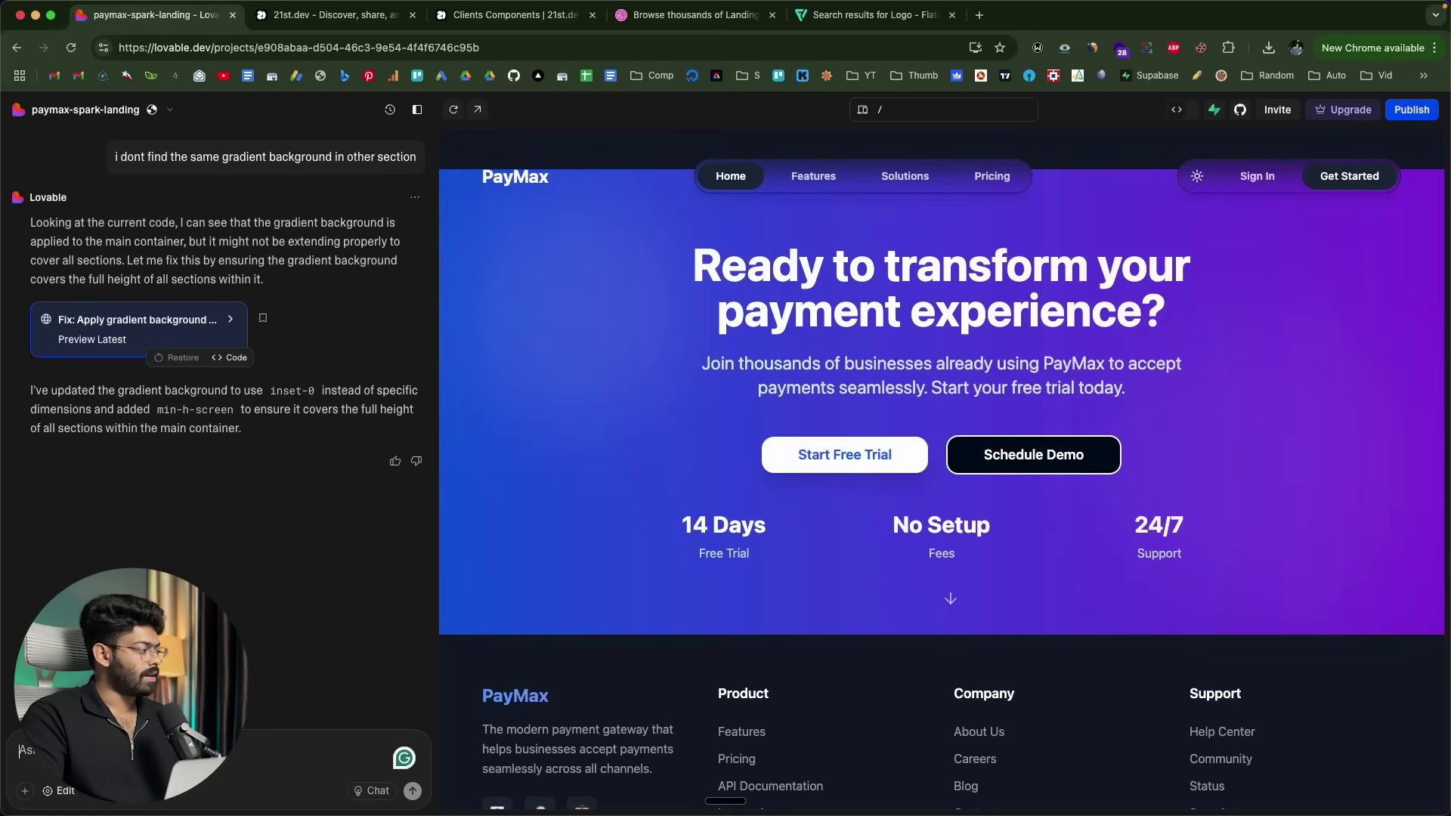
pyautogui.scroll(3, 763, 477)
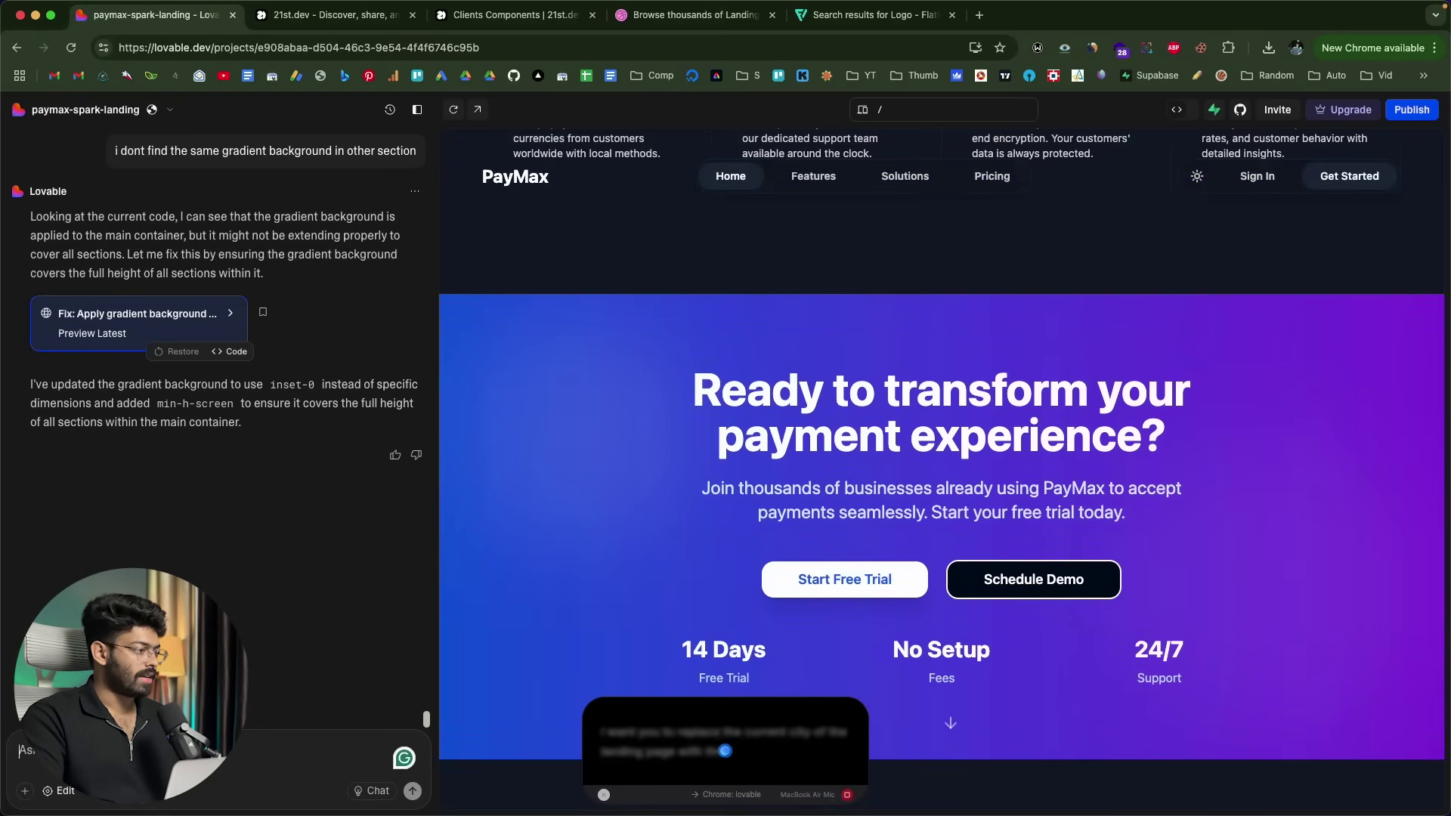
pyautogui.press('super+v')
pyautogui.press('Return')
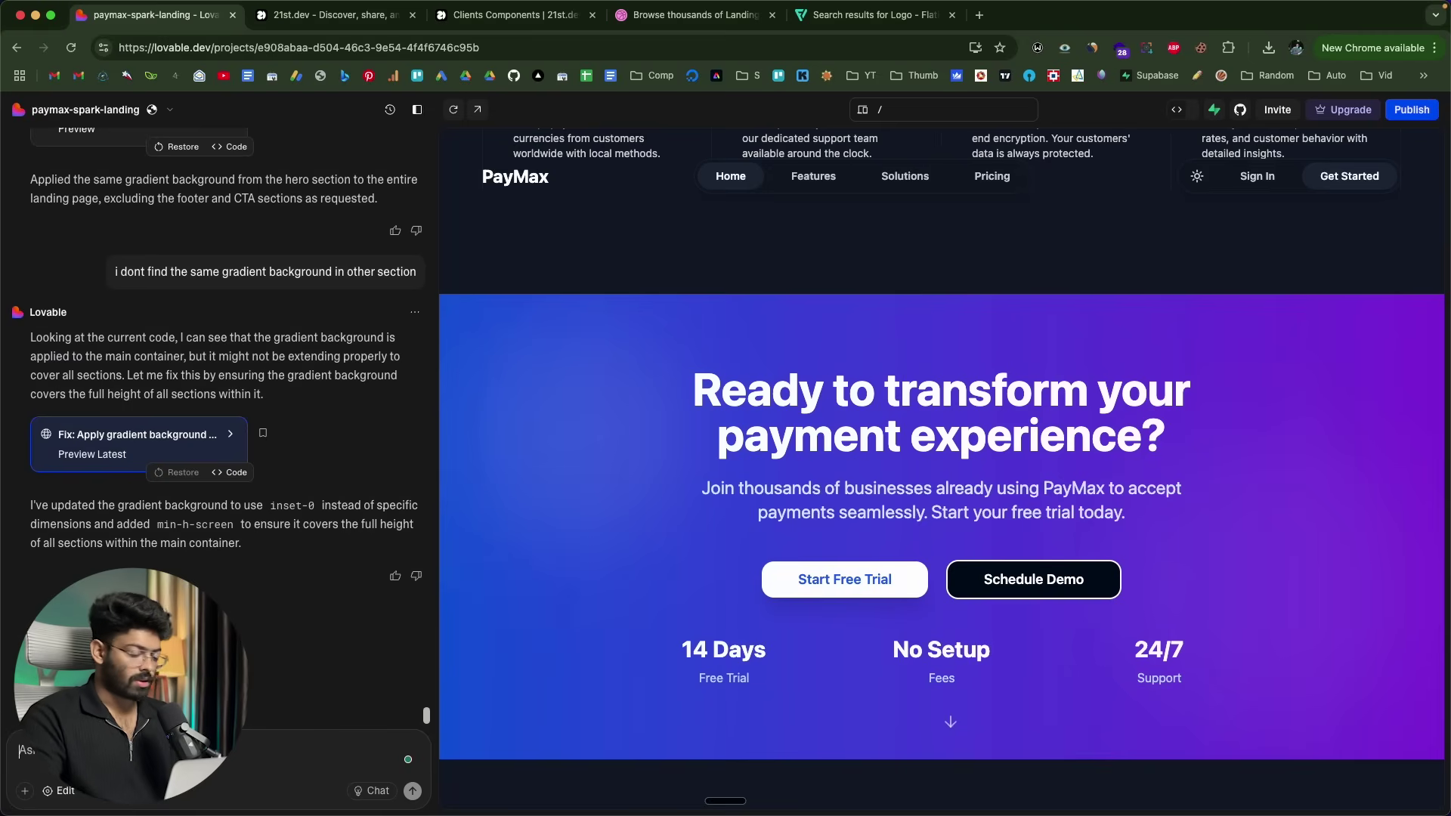
# Review the current PayMax footer, and open the Footer component category on 21st.dev.
pyautogui.scroll(-5, 643, 461)
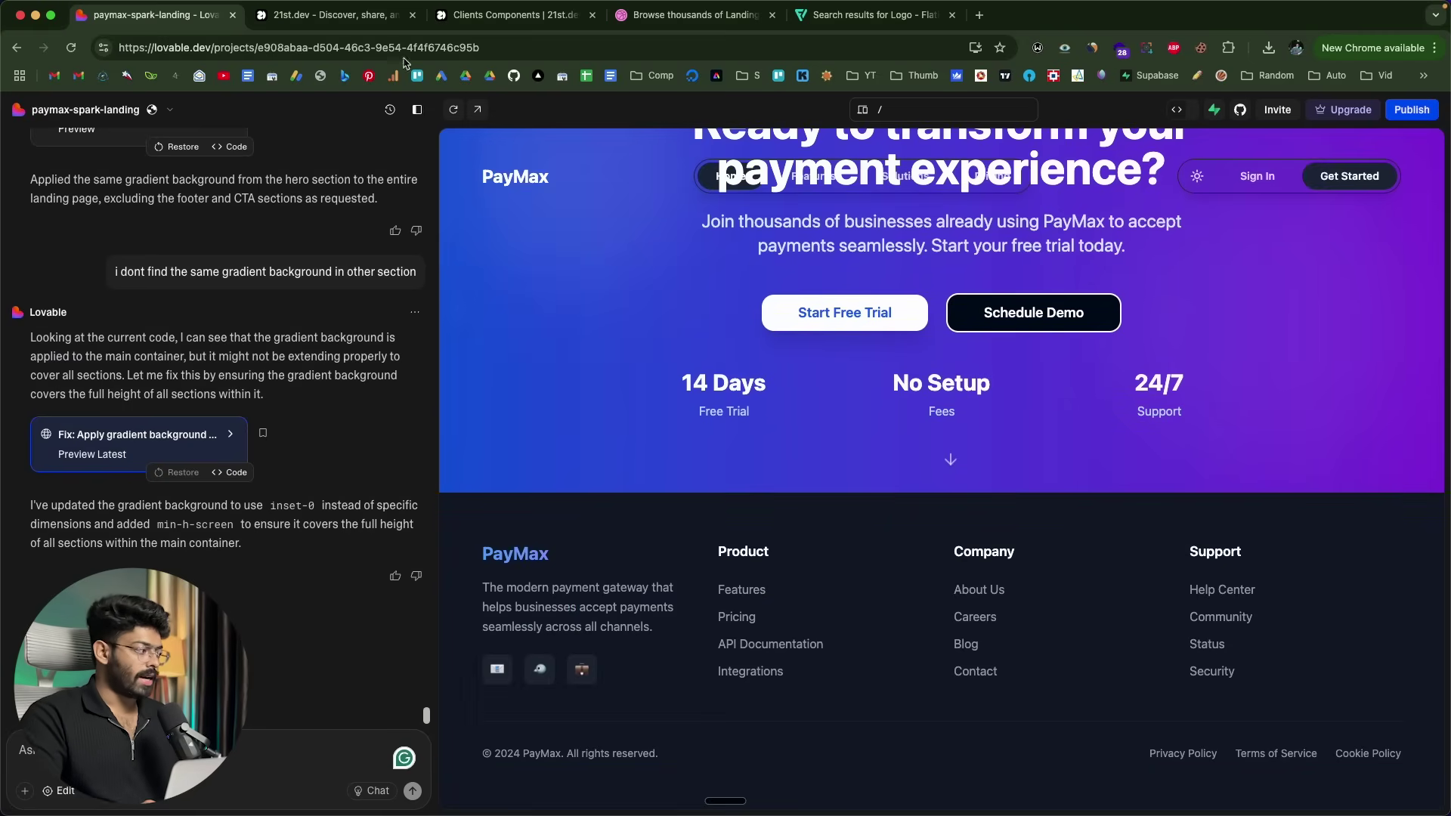
pyautogui.click(350, 21)
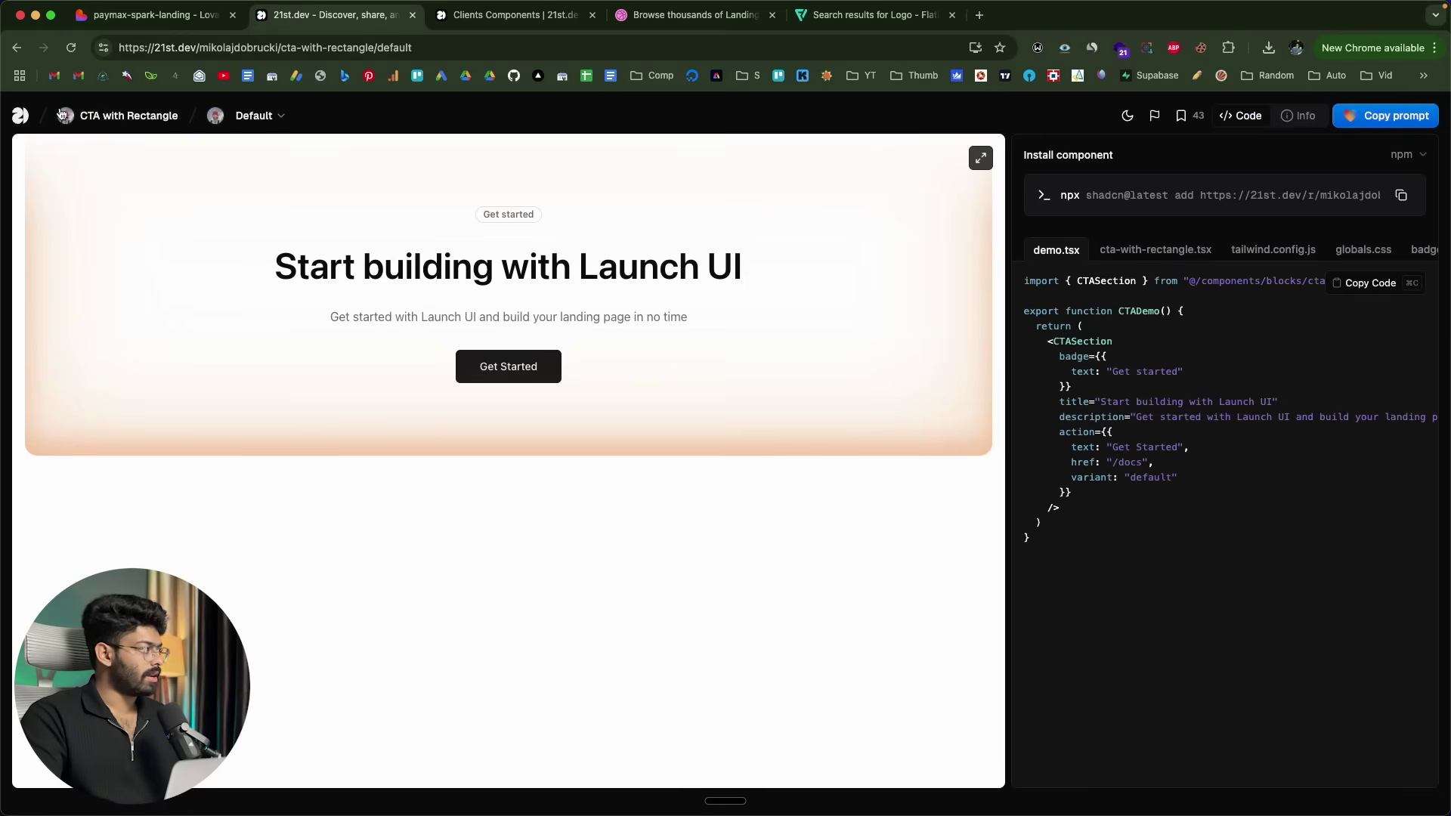
pyautogui.click(19, 117)
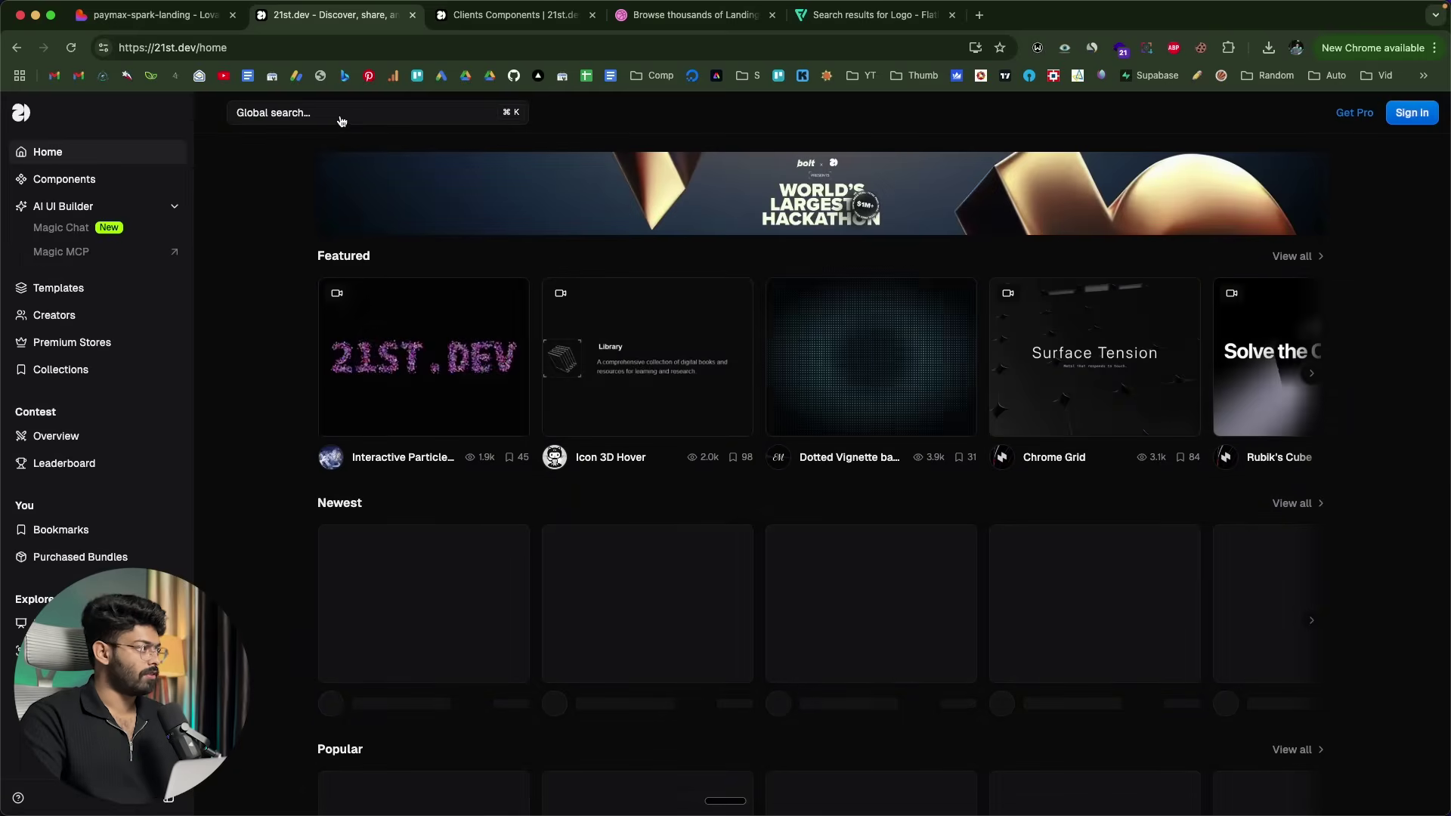
pyautogui.click(340, 121)
pyautogui.press('Escape')
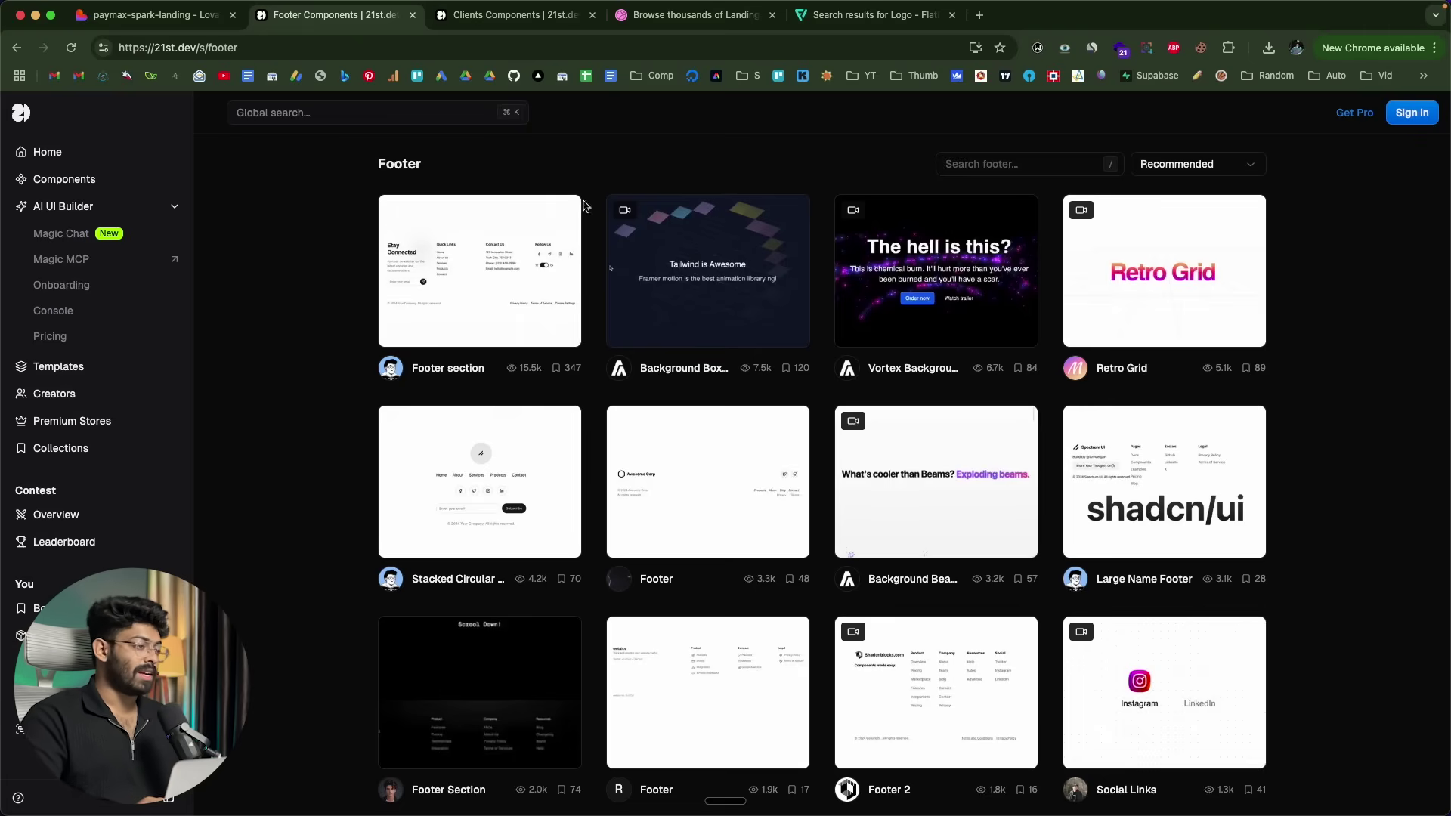
# Browse the footer components and preview "Footer 7" and "Stacked Circular Footer".
pyautogui.scroll(-3, 900, 476)
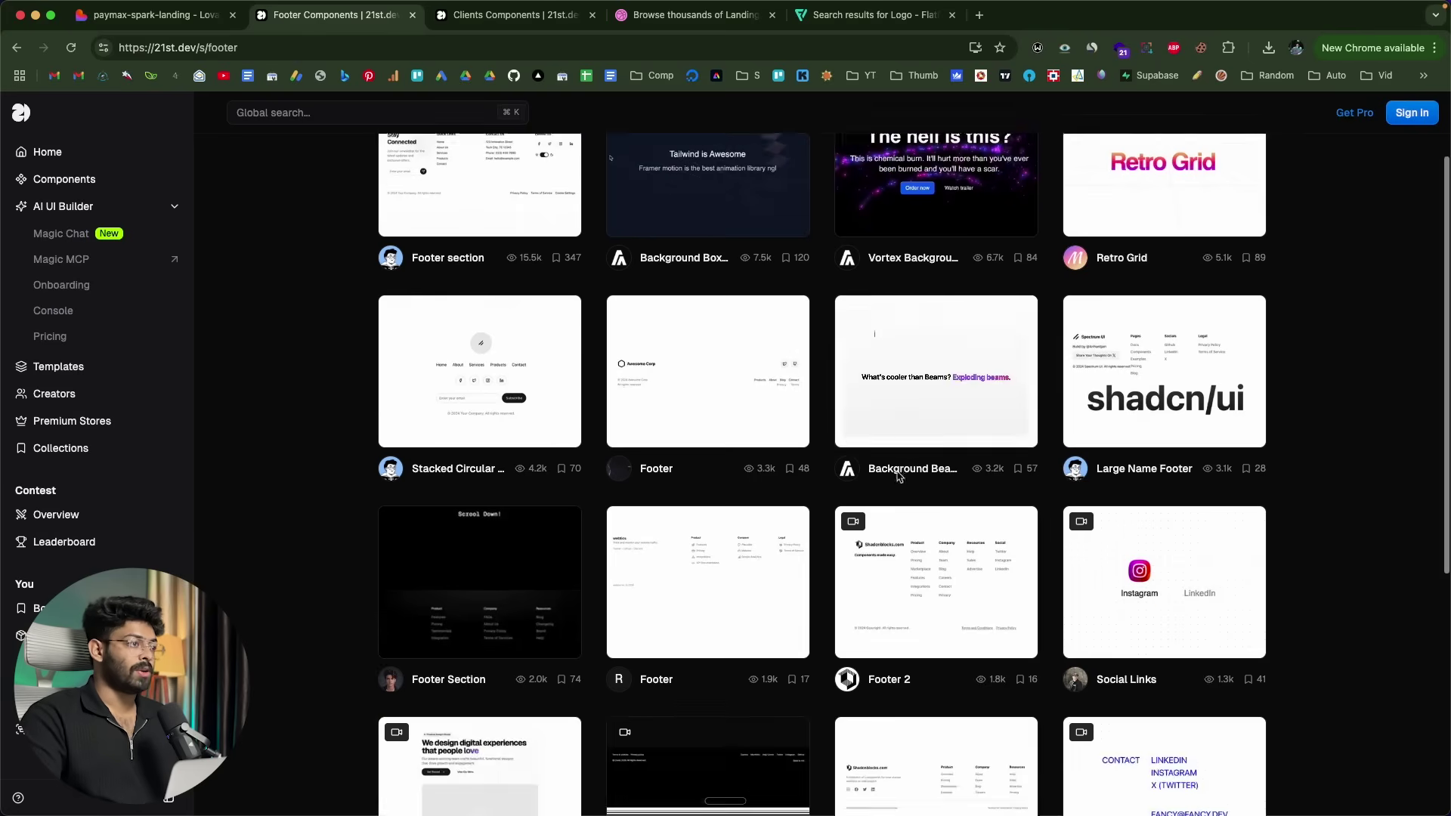
pyautogui.scroll(-8, 900, 476)
pyautogui.moveTo(732, 532)
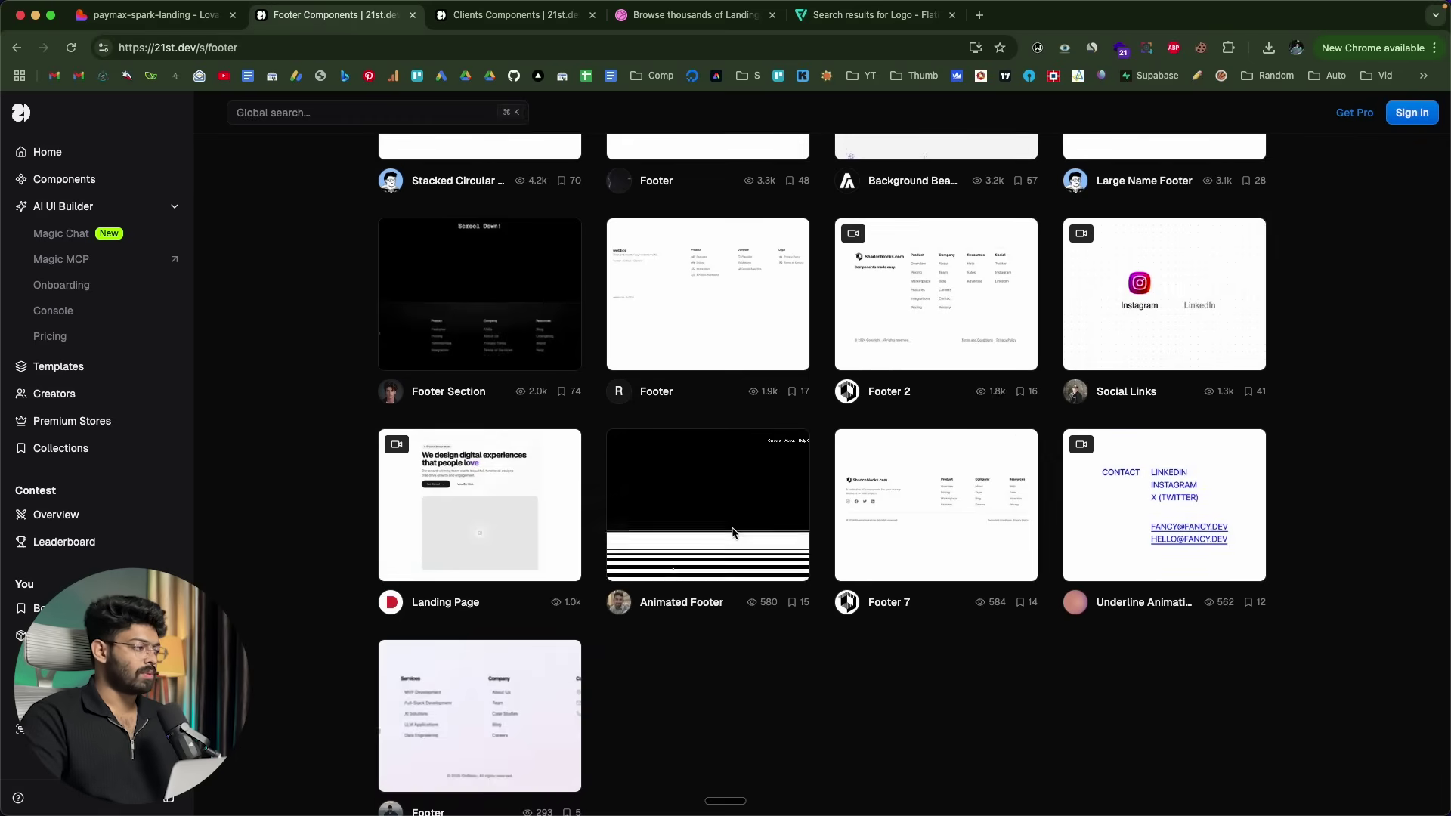
pyautogui.click(904, 512)
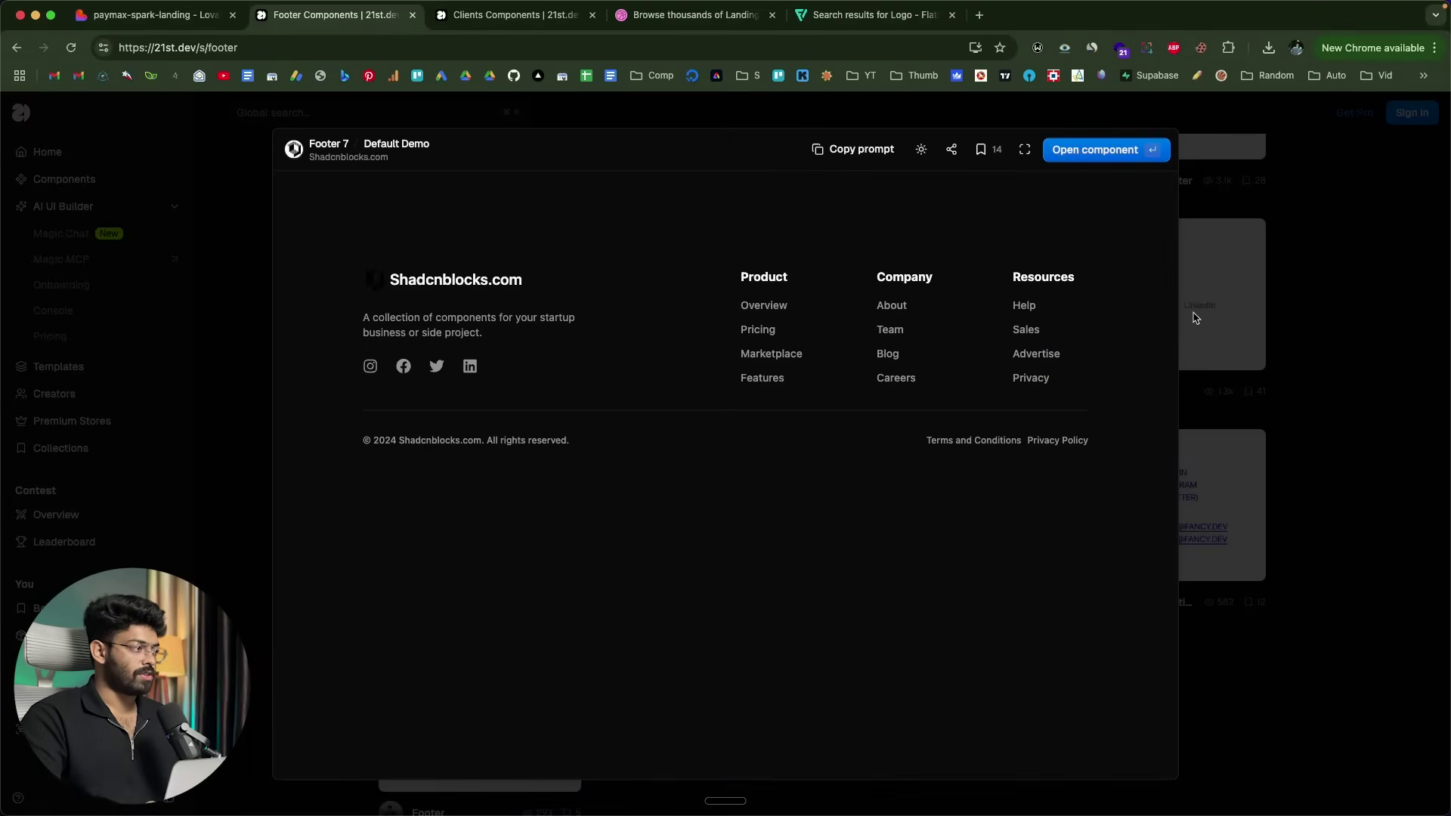
pyautogui.click(1196, 318)
pyautogui.scroll(6, 745, 653)
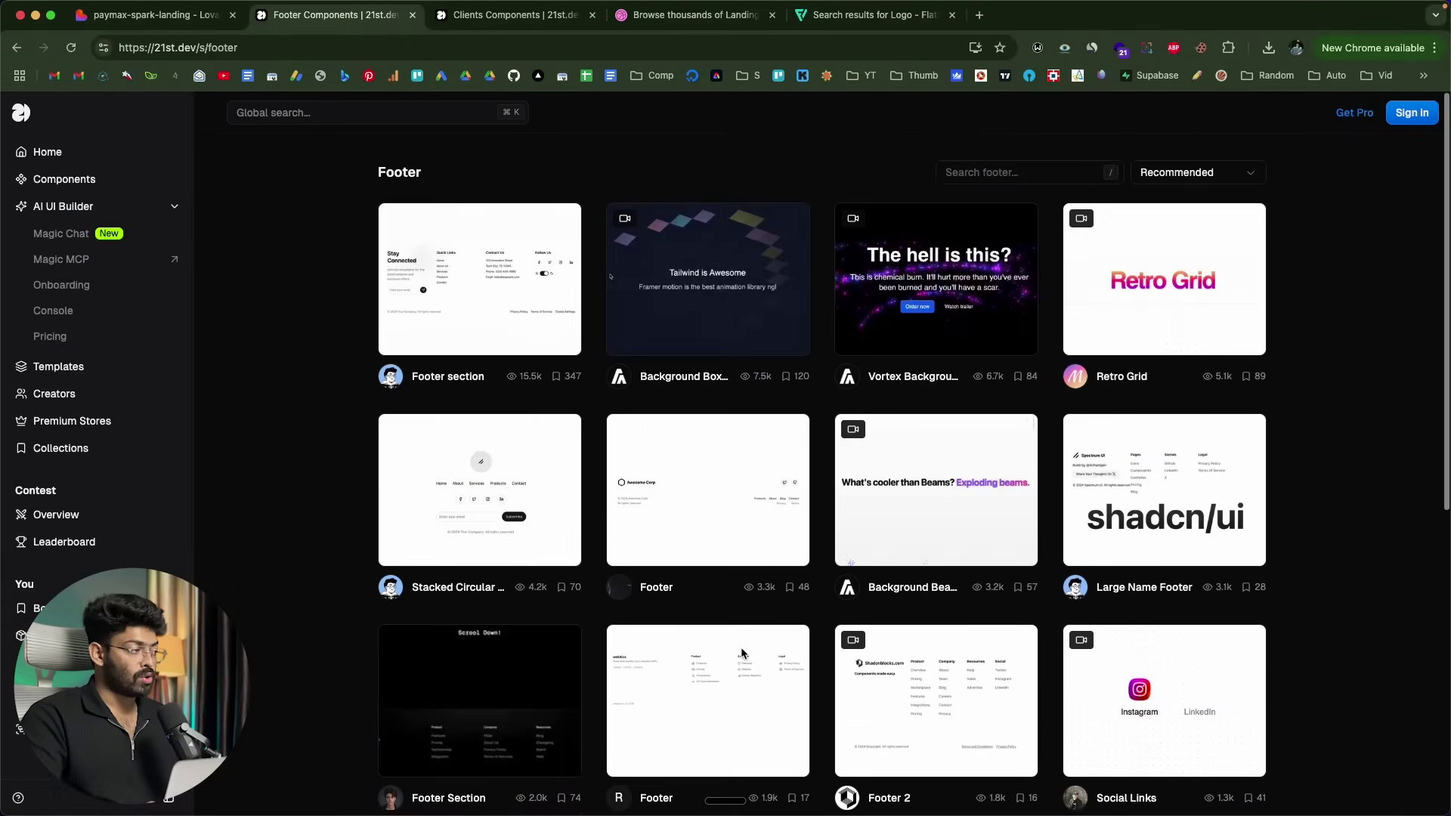
pyautogui.click(516, 485)
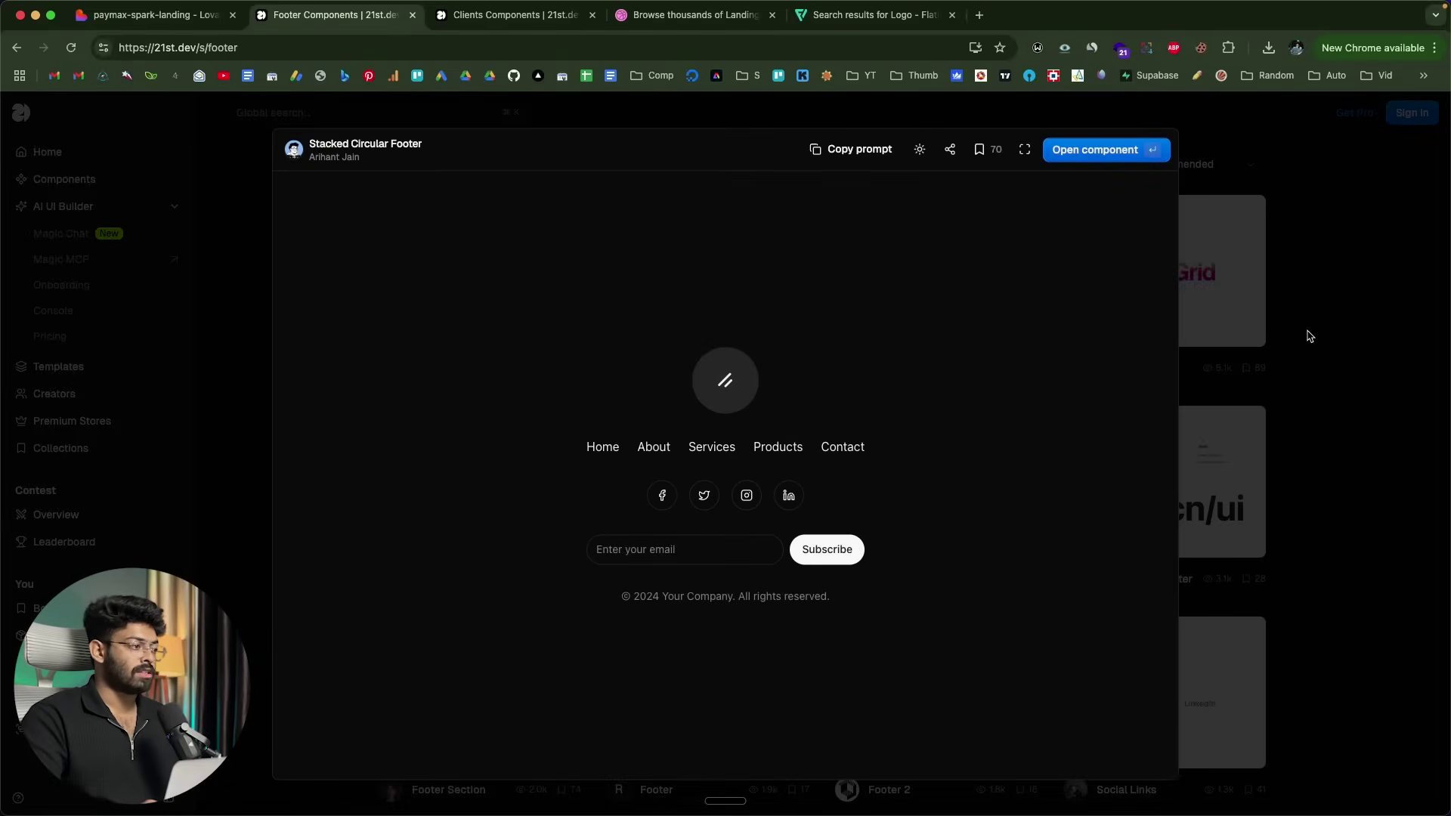
pyautogui.click(1380, 286)
# Open the "Footer section" component with the newsletter signup and copy its Lovable AI prompt.
pyautogui.click(510, 322)
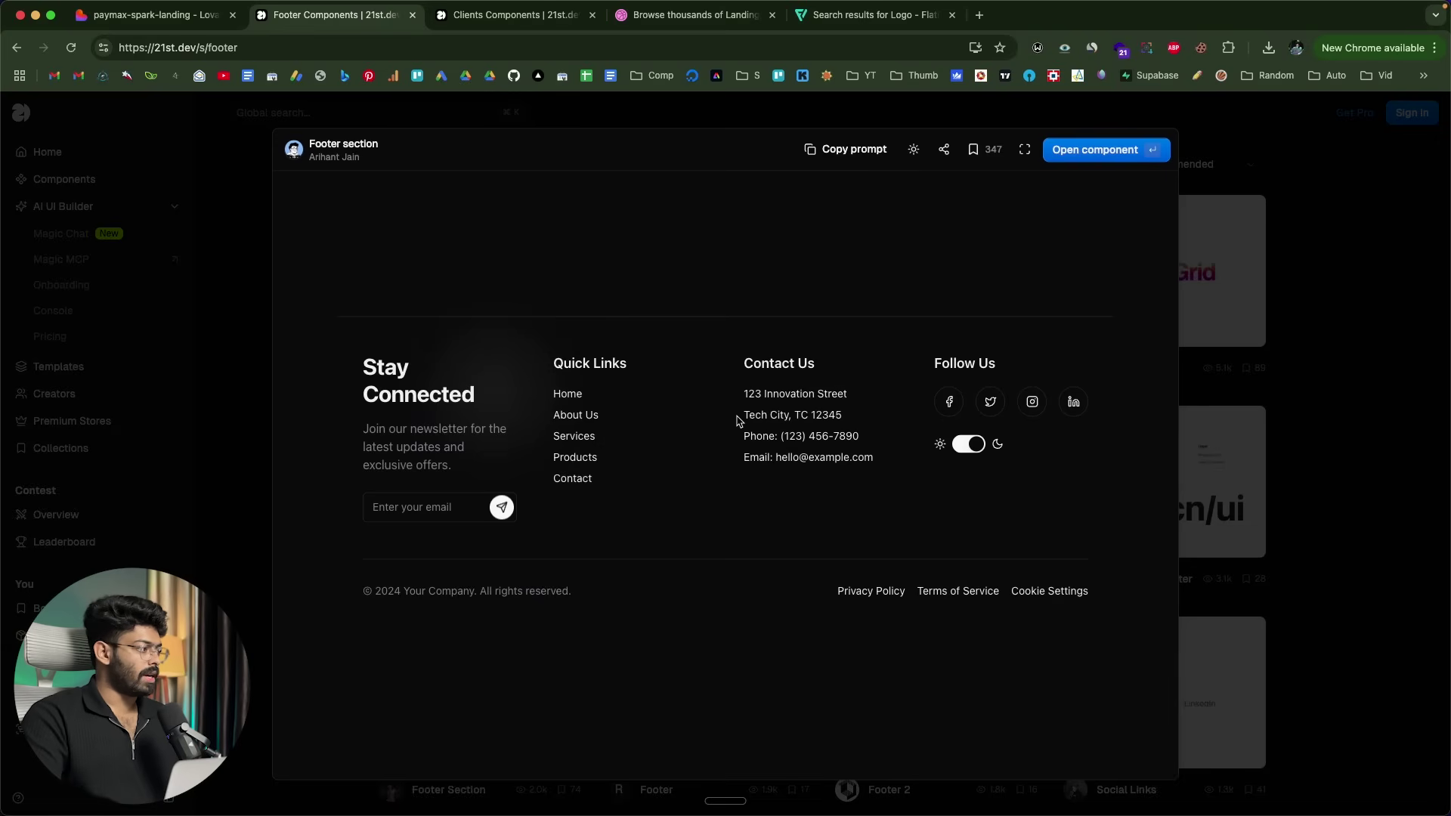
pyautogui.click(1078, 149)
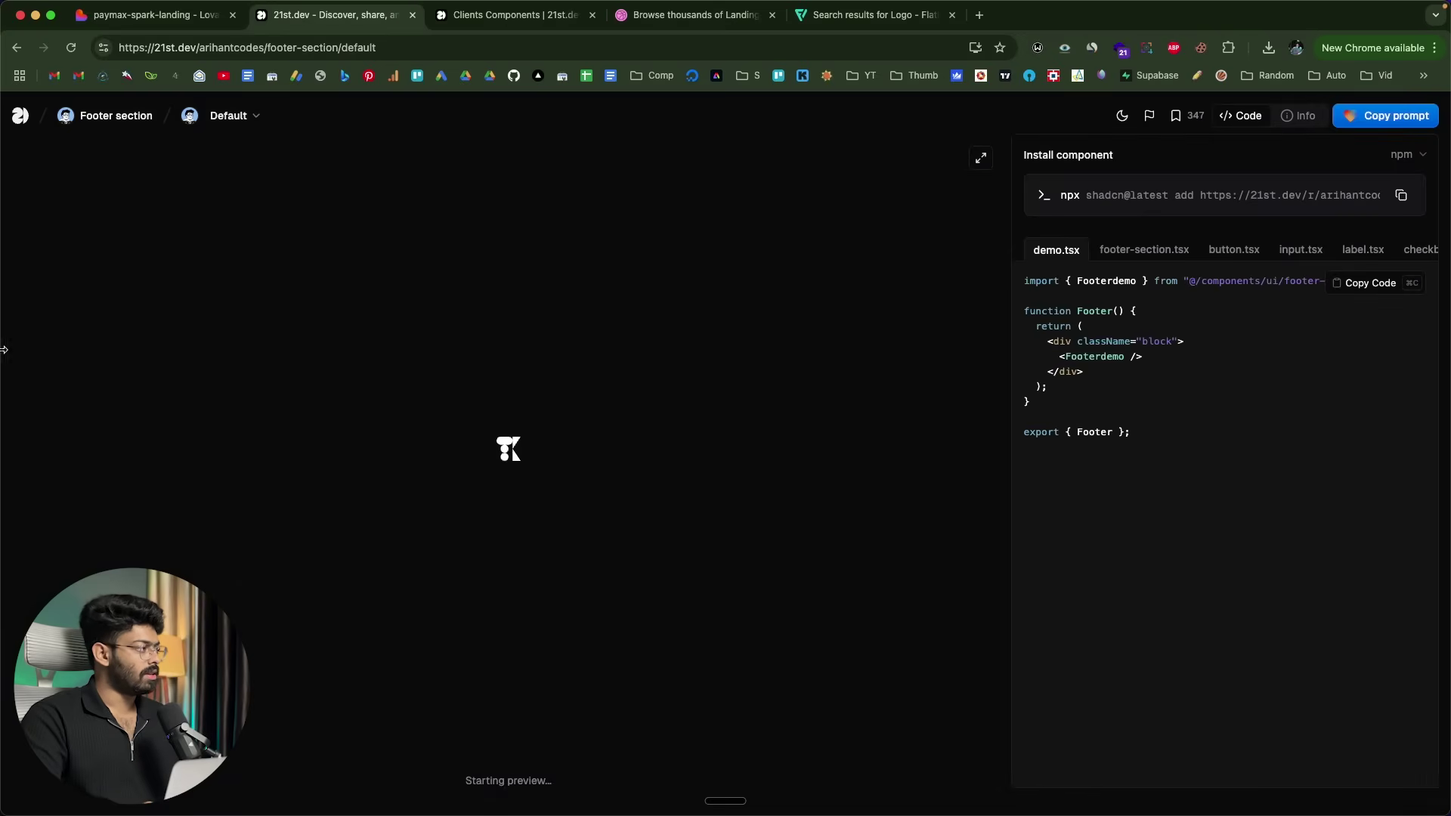
pyautogui.click(1381, 117)
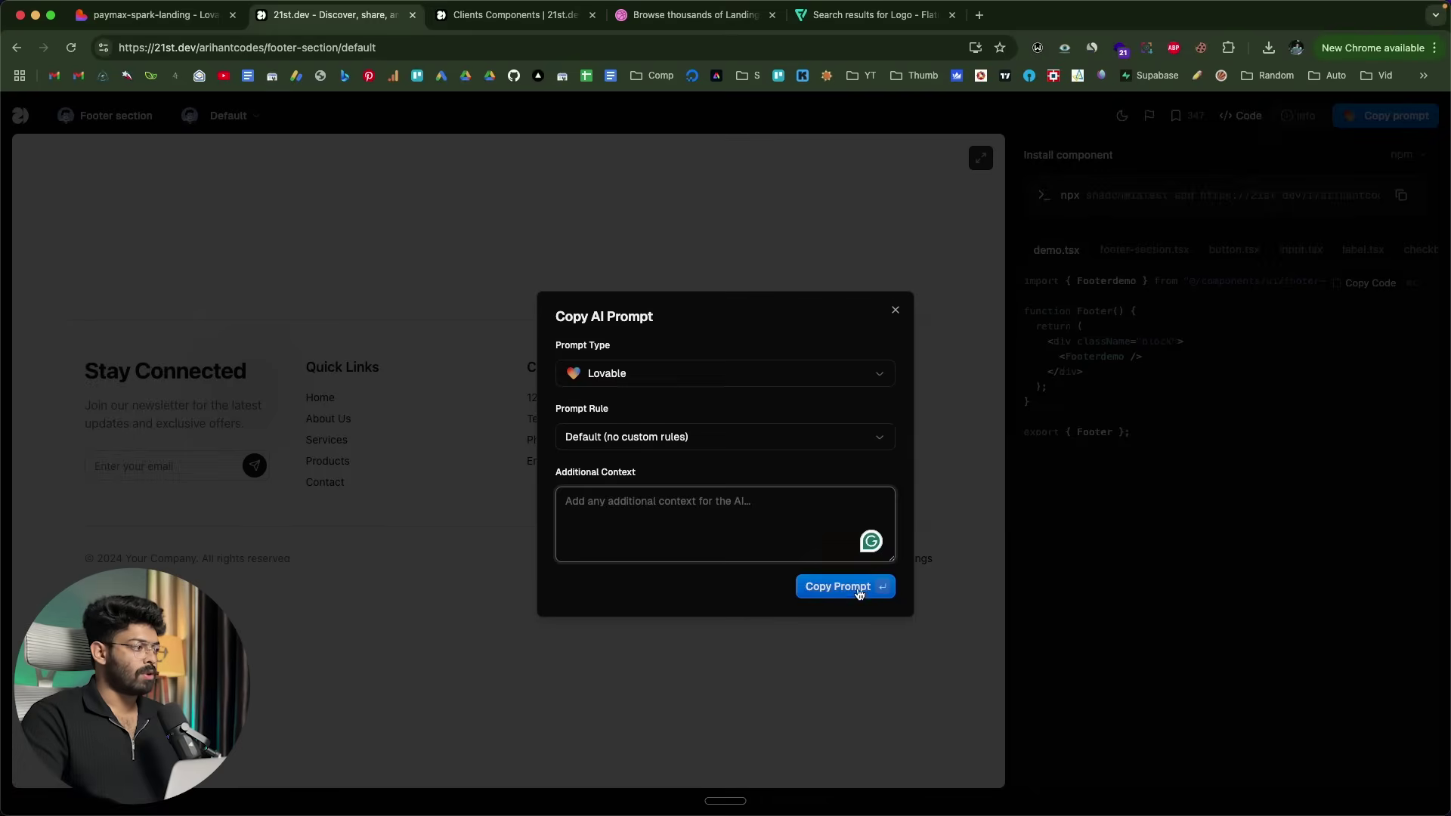
pyautogui.click(859, 586)
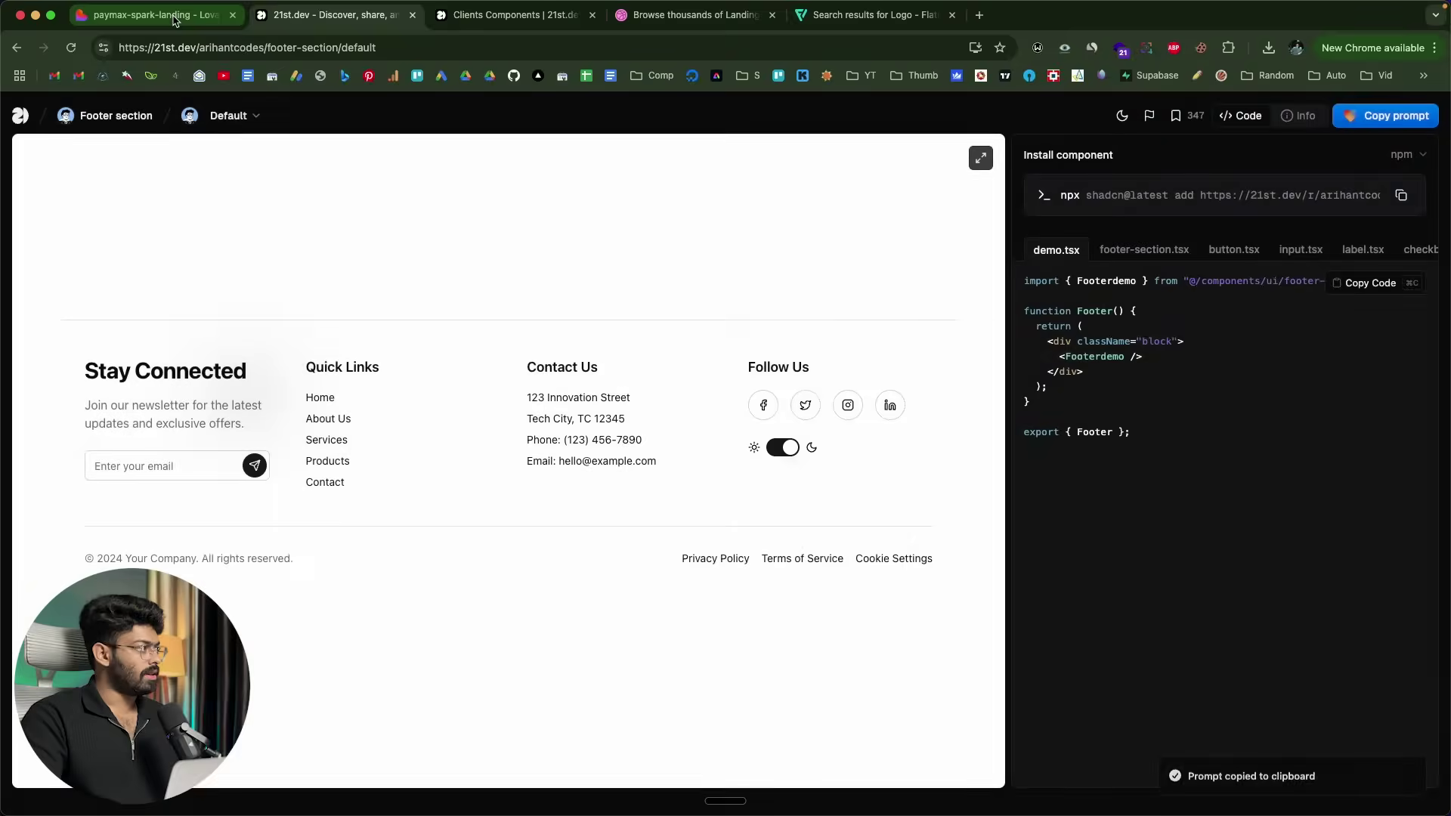
# Switch to Lovable and dictate a request to replace the current footer of the PayMax landing page.
pyautogui.click(174, 16)
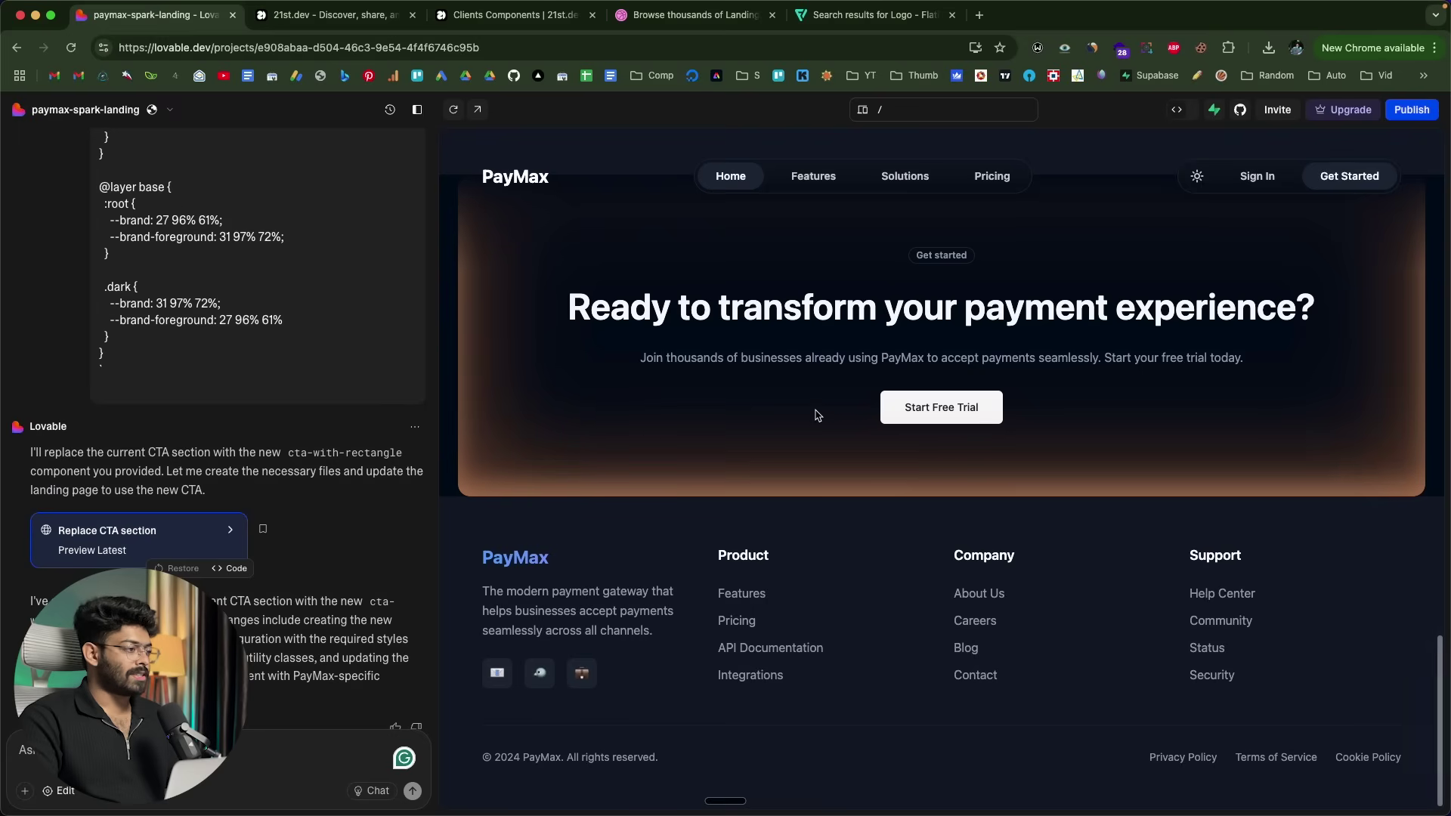
pyautogui.scroll(3, 817, 415)
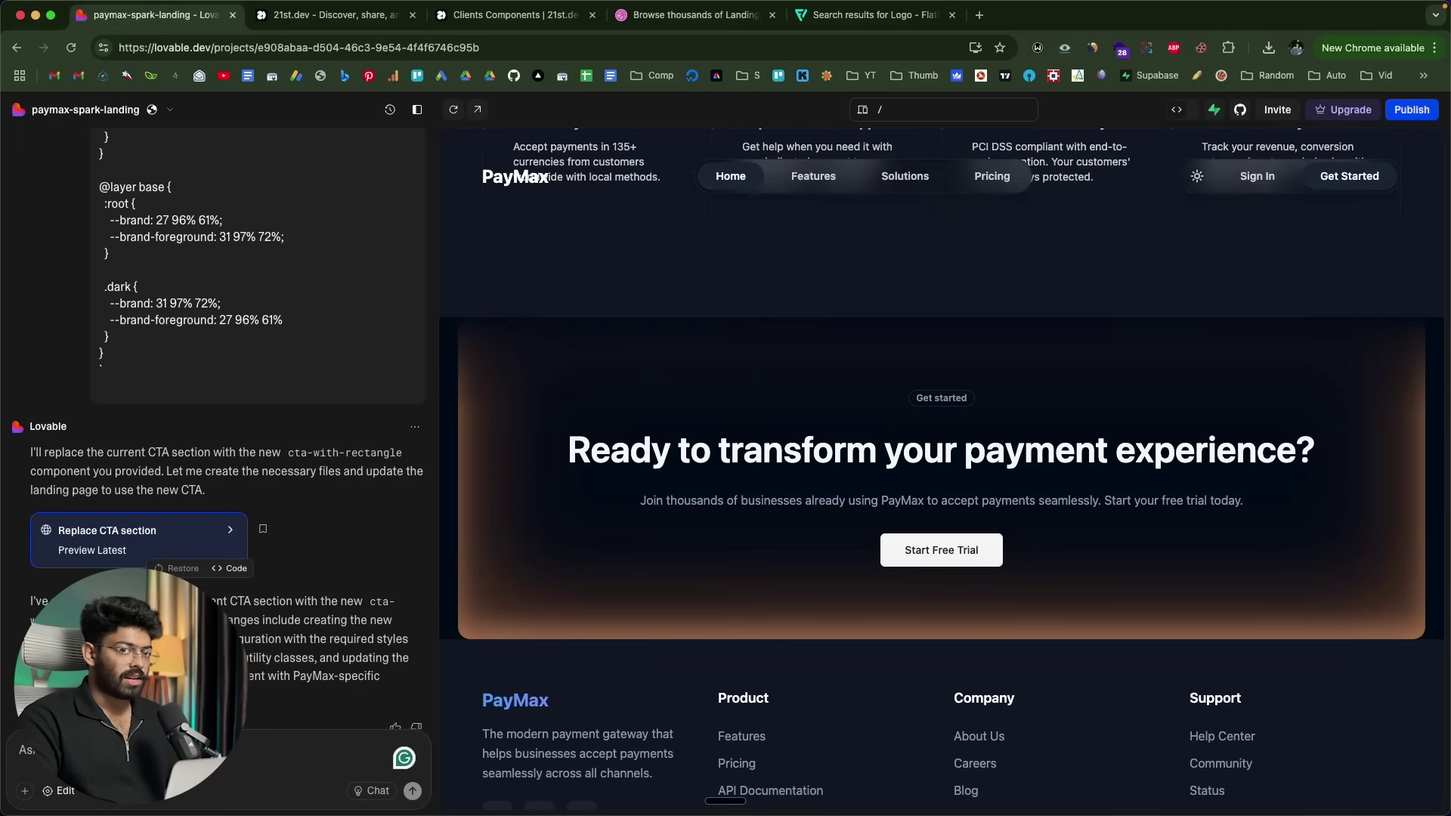
pyautogui.press('fn')
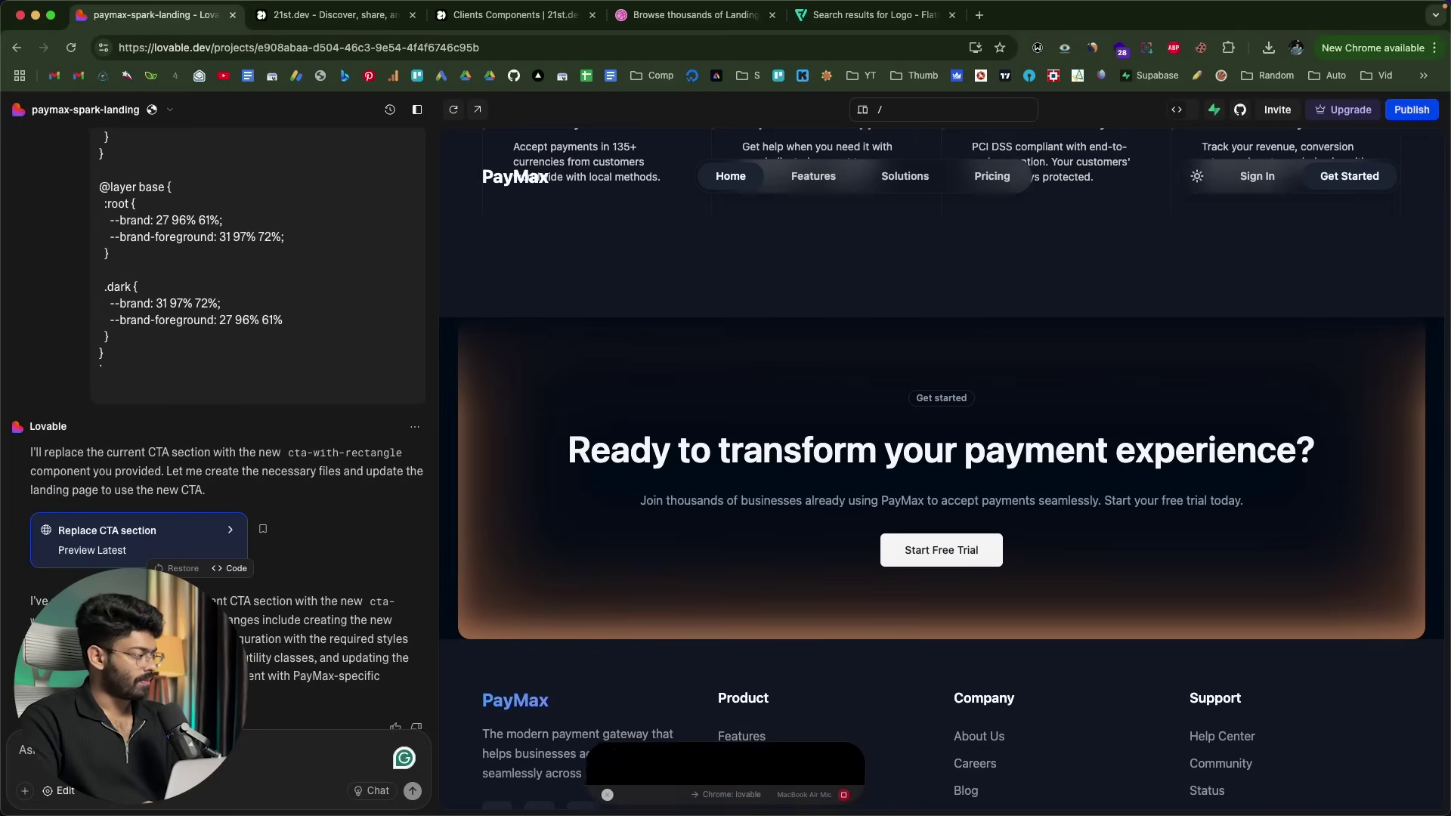
pyautogui.scroll(-3, 595, 597)
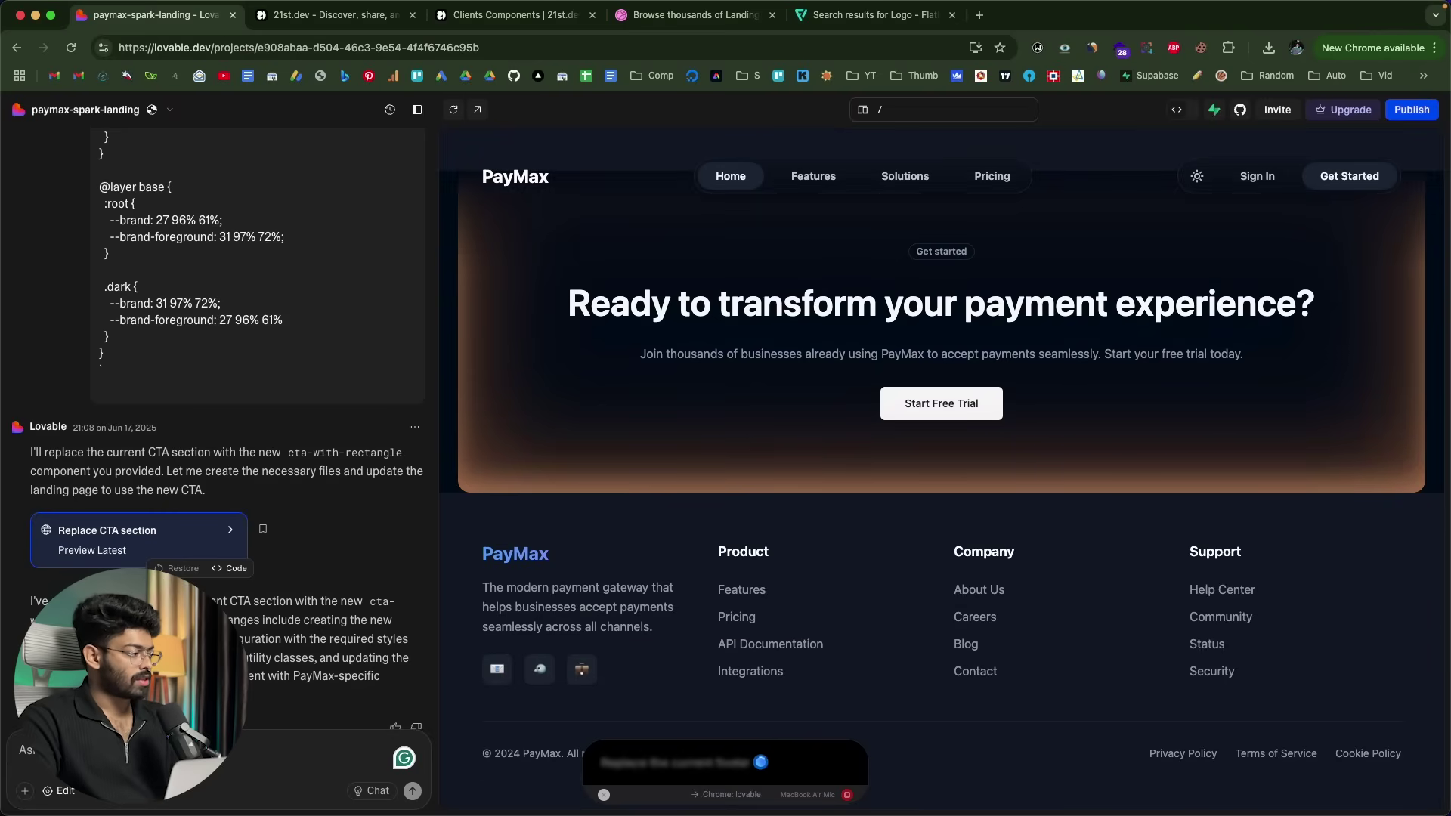
pyautogui.press('fn')
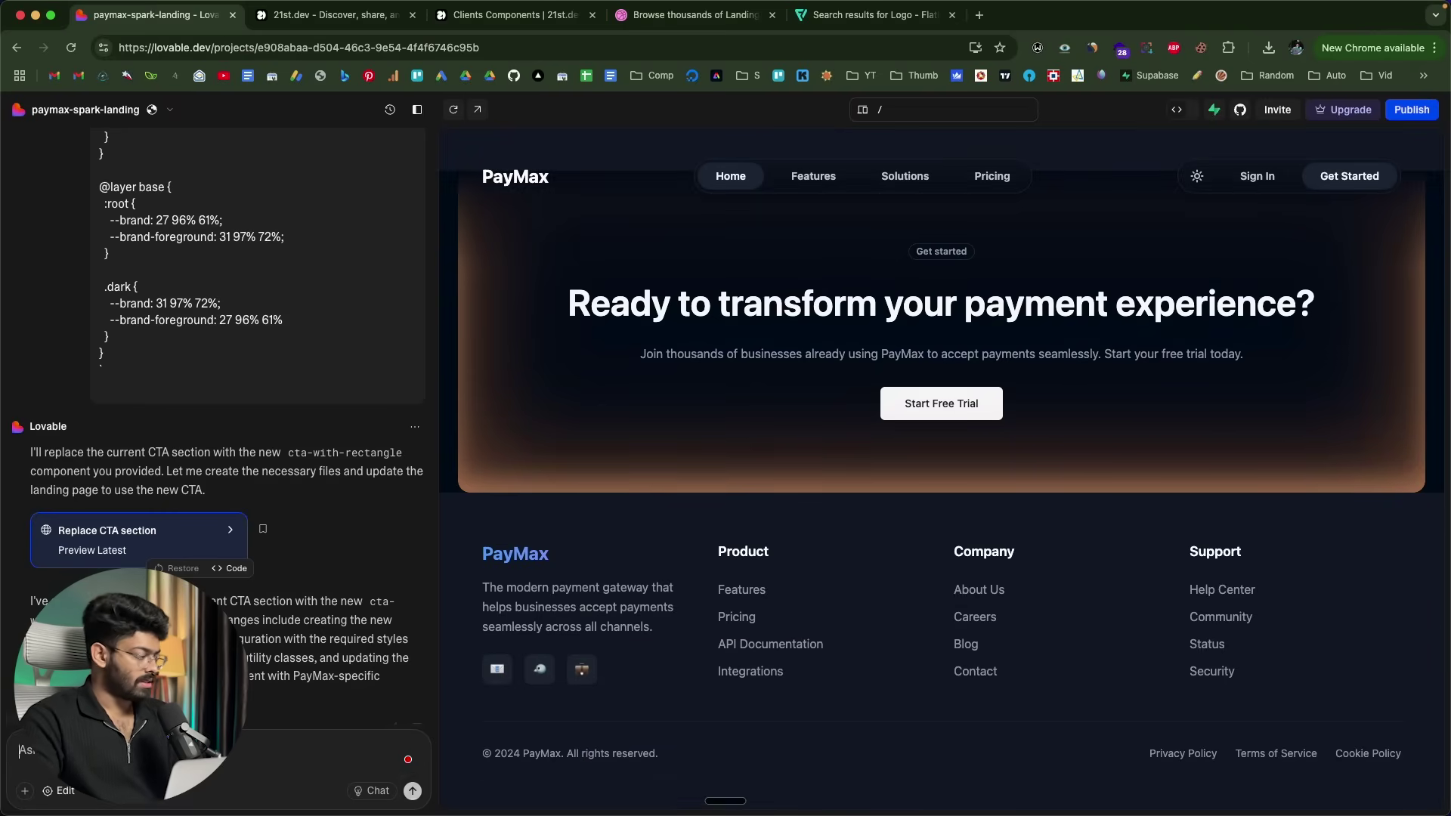
# Open the PayMax preview in its own tab and review the whole landing page from the hero to the newsletter footer.
pyautogui.click(180, 530)
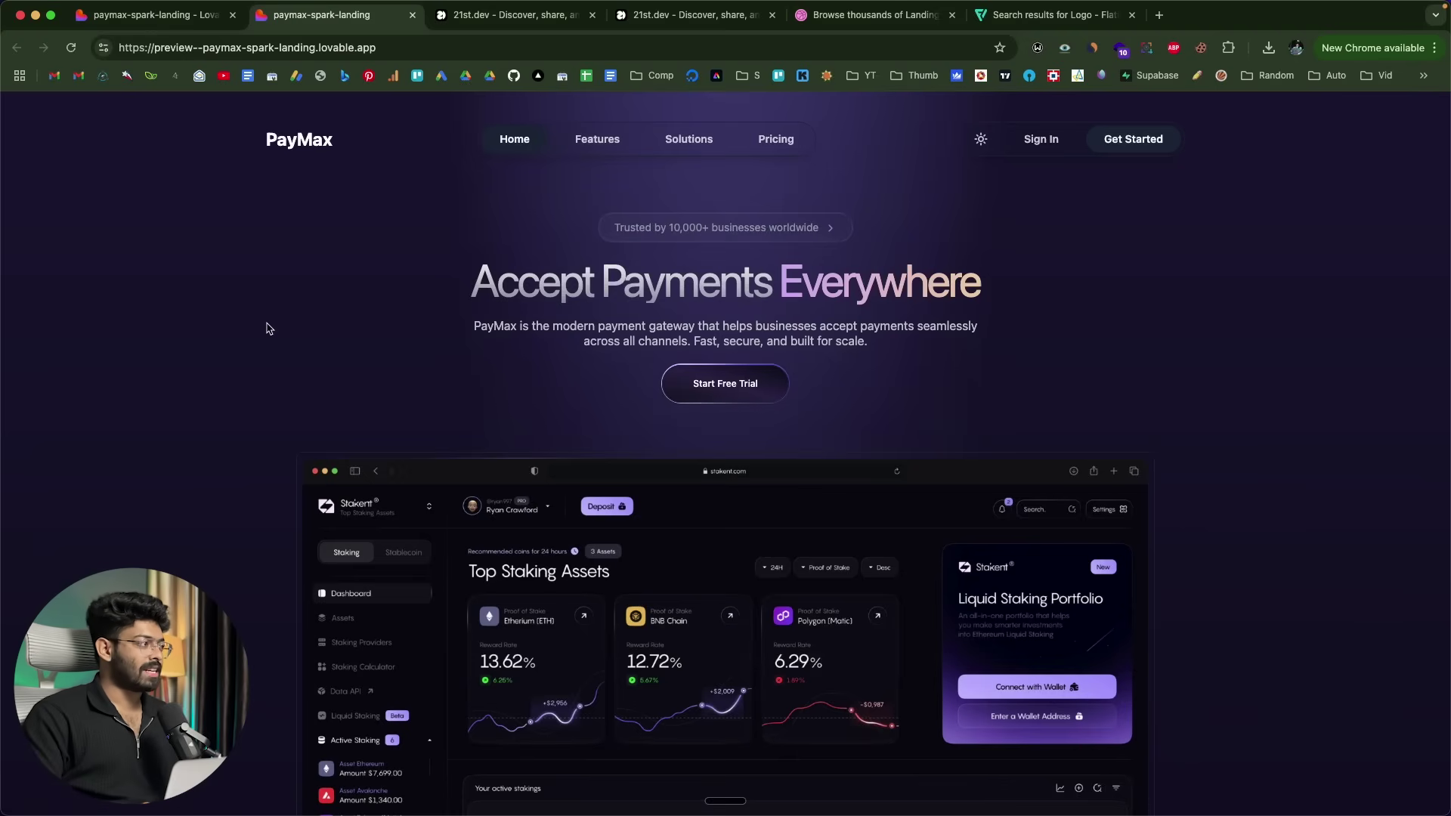
pyautogui.scroll(-2, 425, 180)
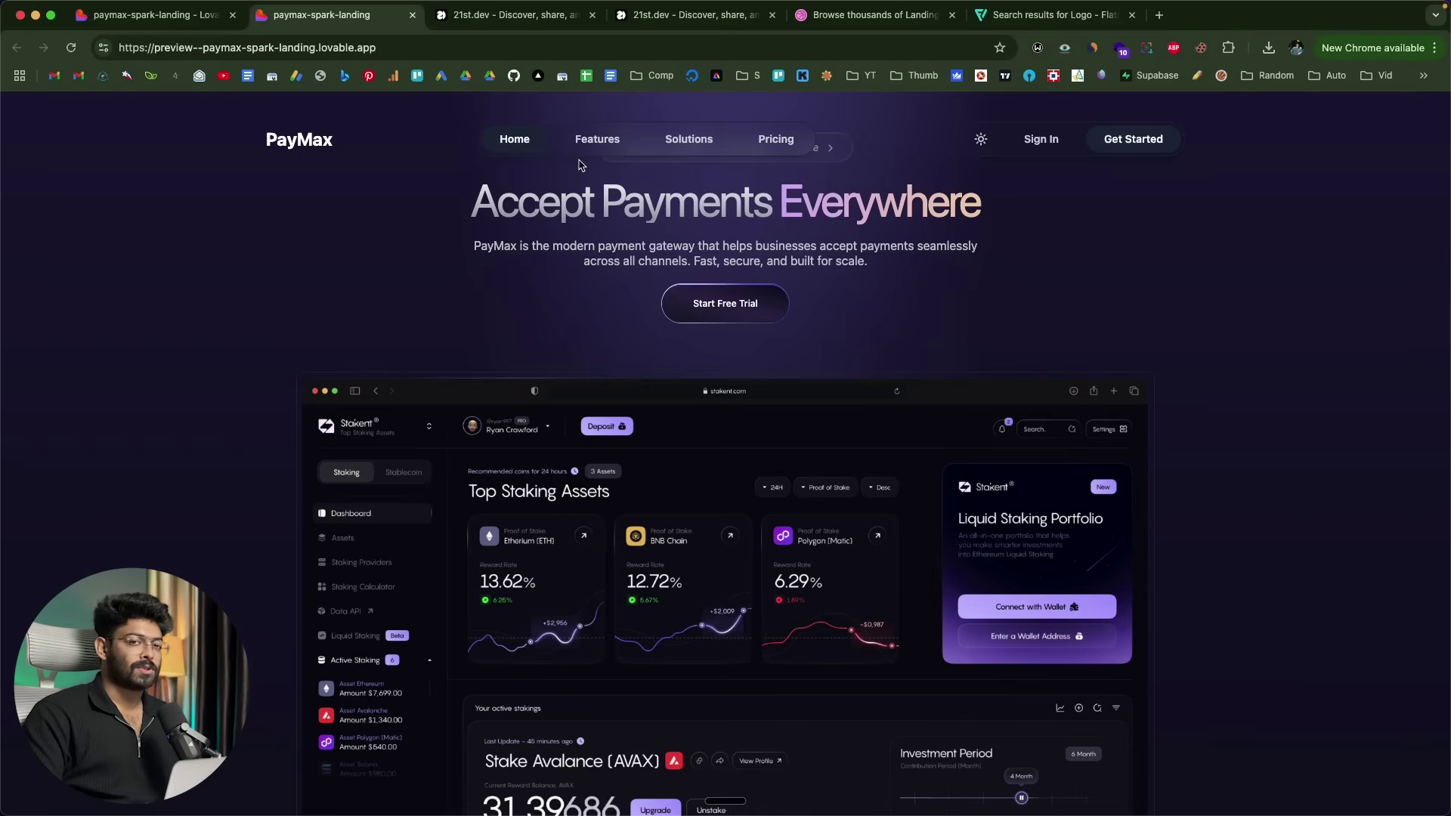
pyautogui.scroll(1, 669, 200)
pyautogui.scroll(-3, 659, 389)
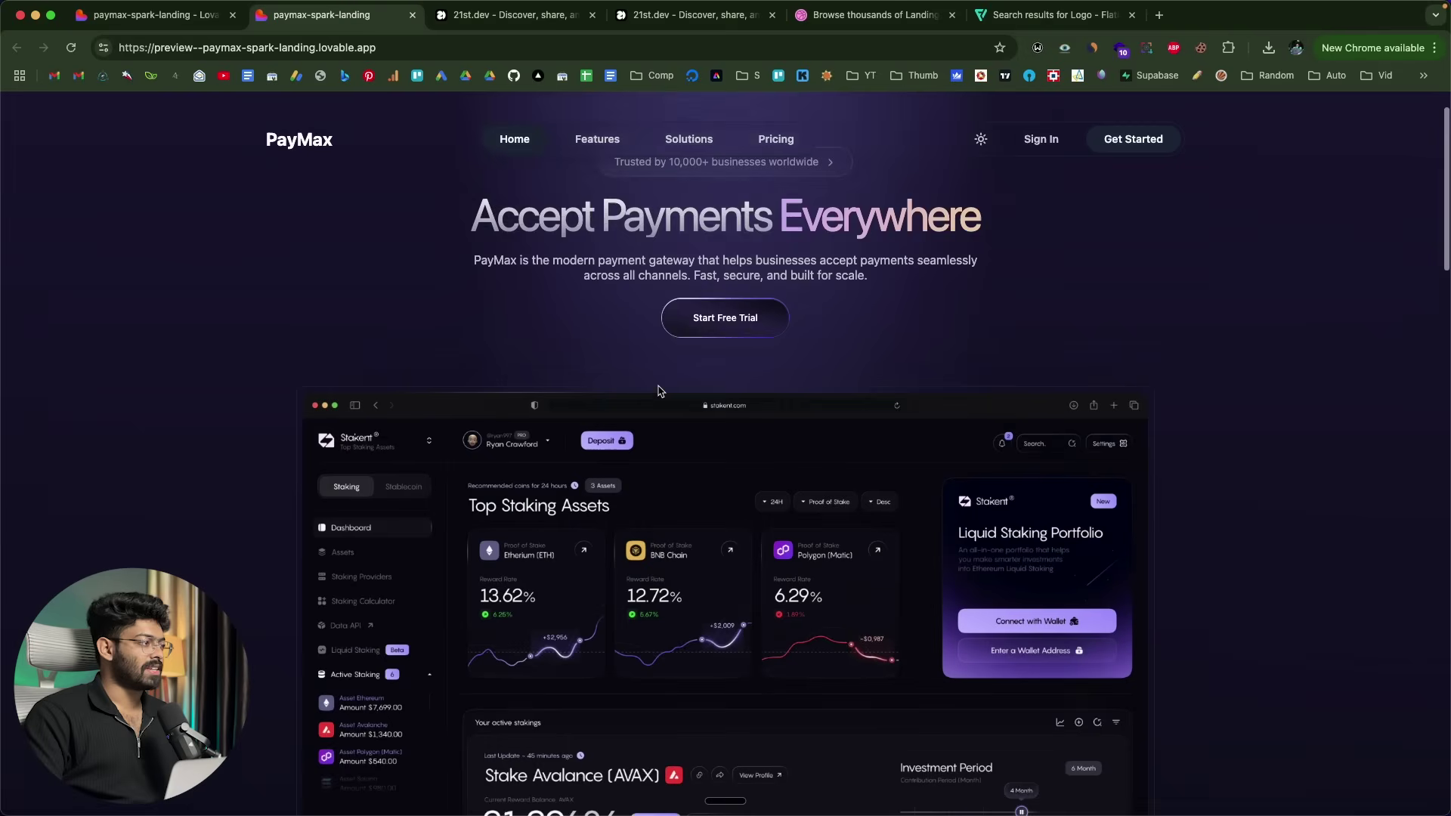
pyautogui.scroll(-3, 659, 390)
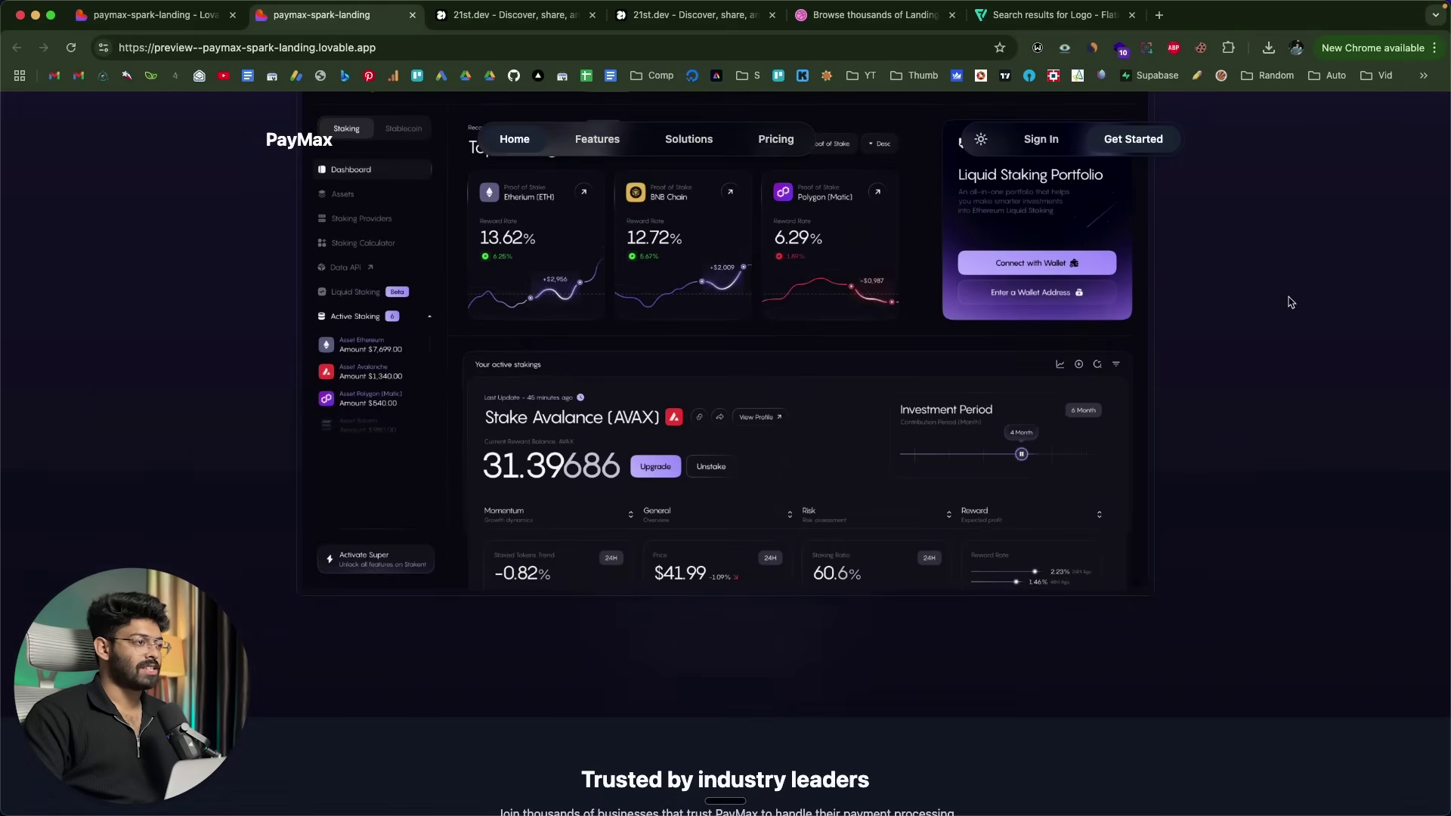
pyautogui.scroll(-7, 832, 480)
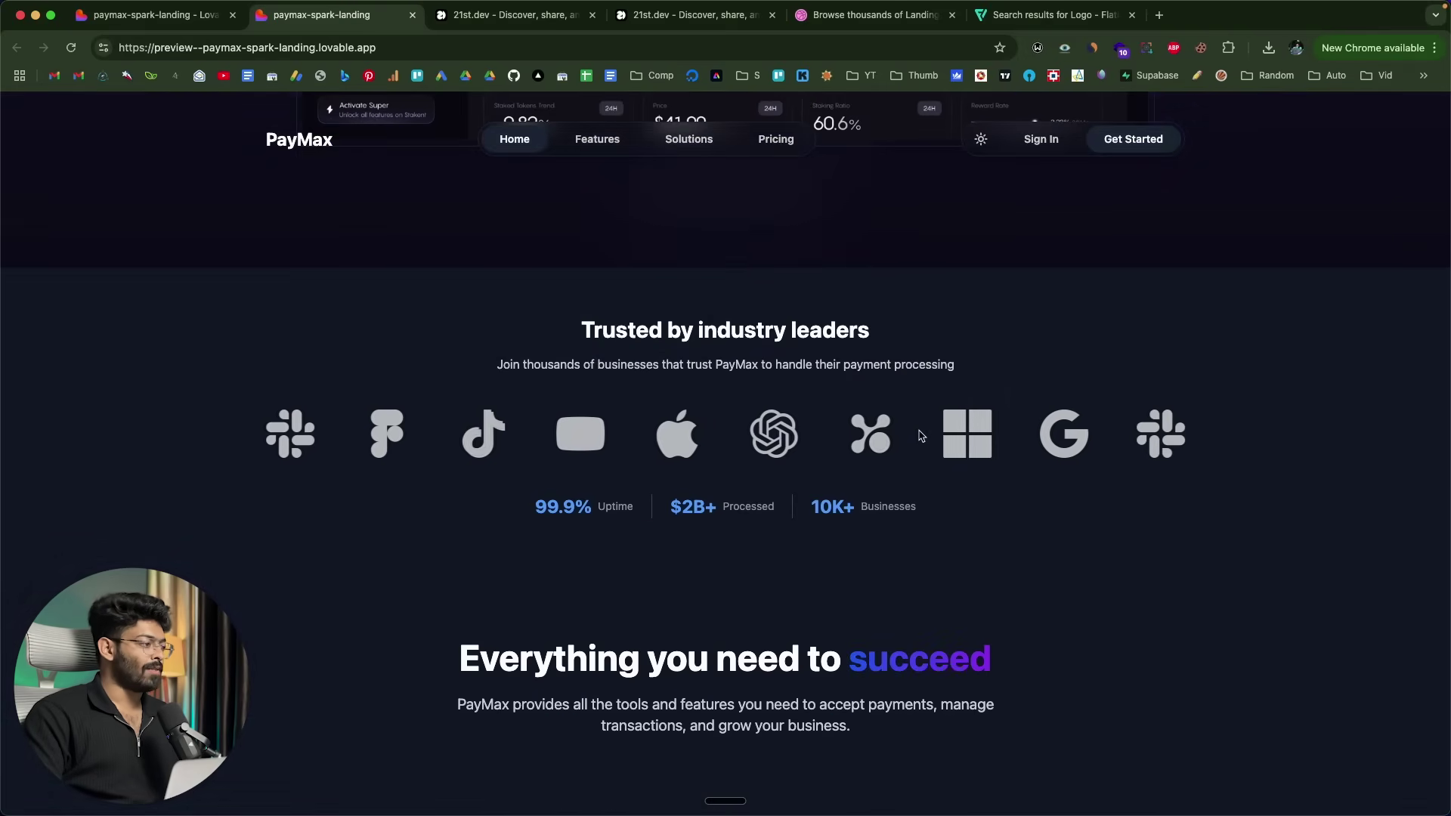
pyautogui.scroll(-7, 922, 436)
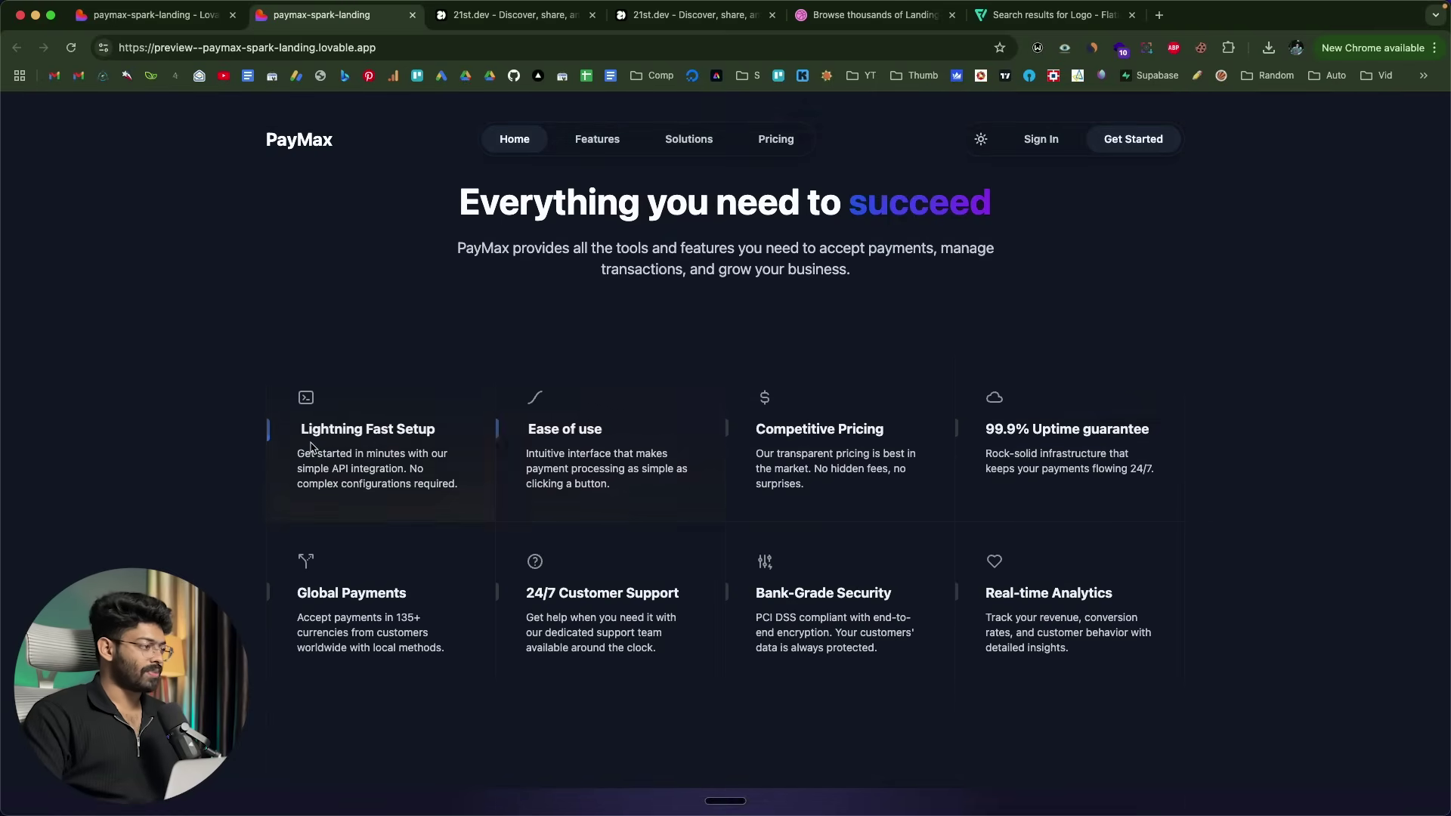
pyautogui.scroll(-10, 312, 446)
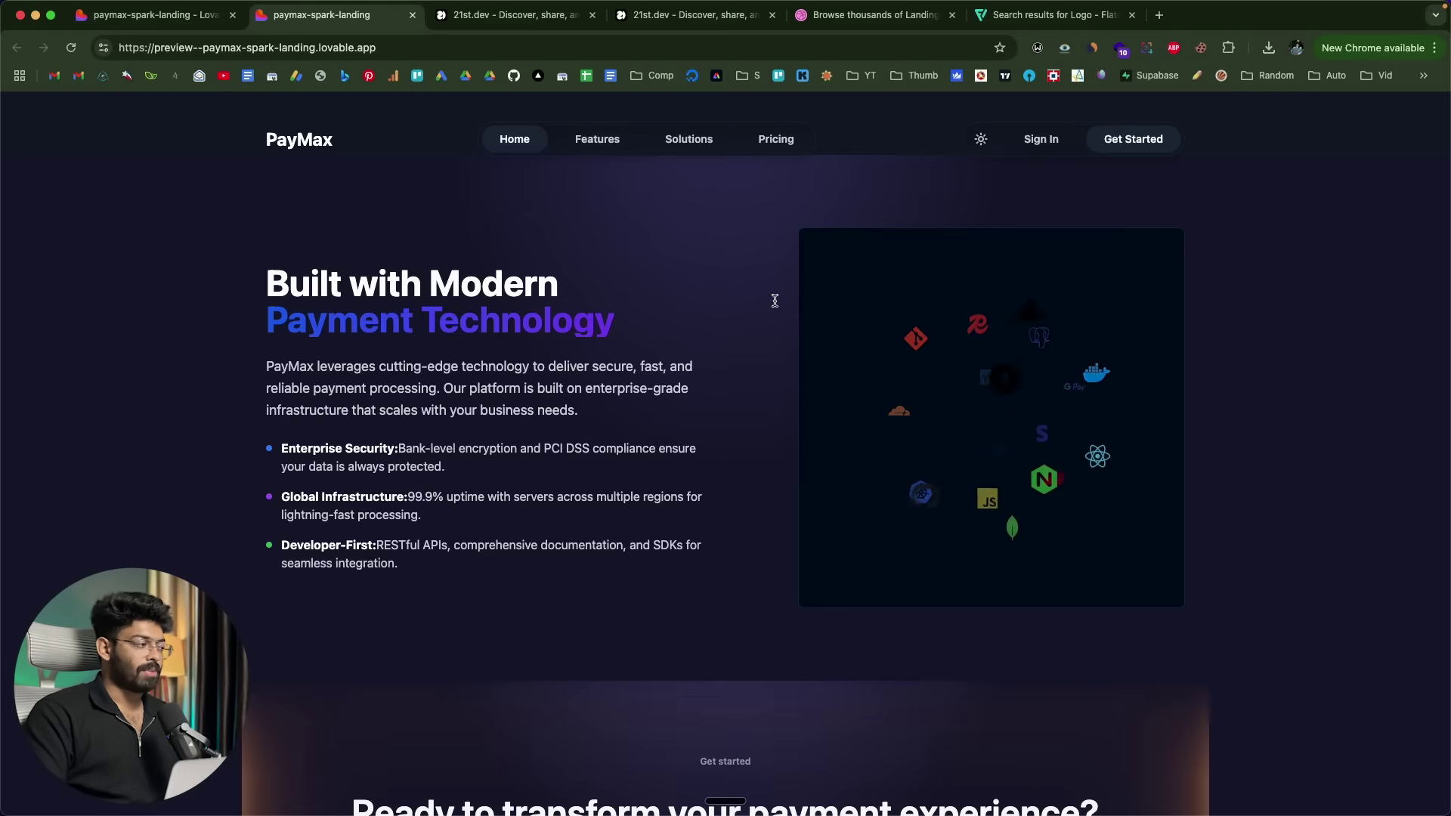
pyautogui.scroll(-6, 871, 427)
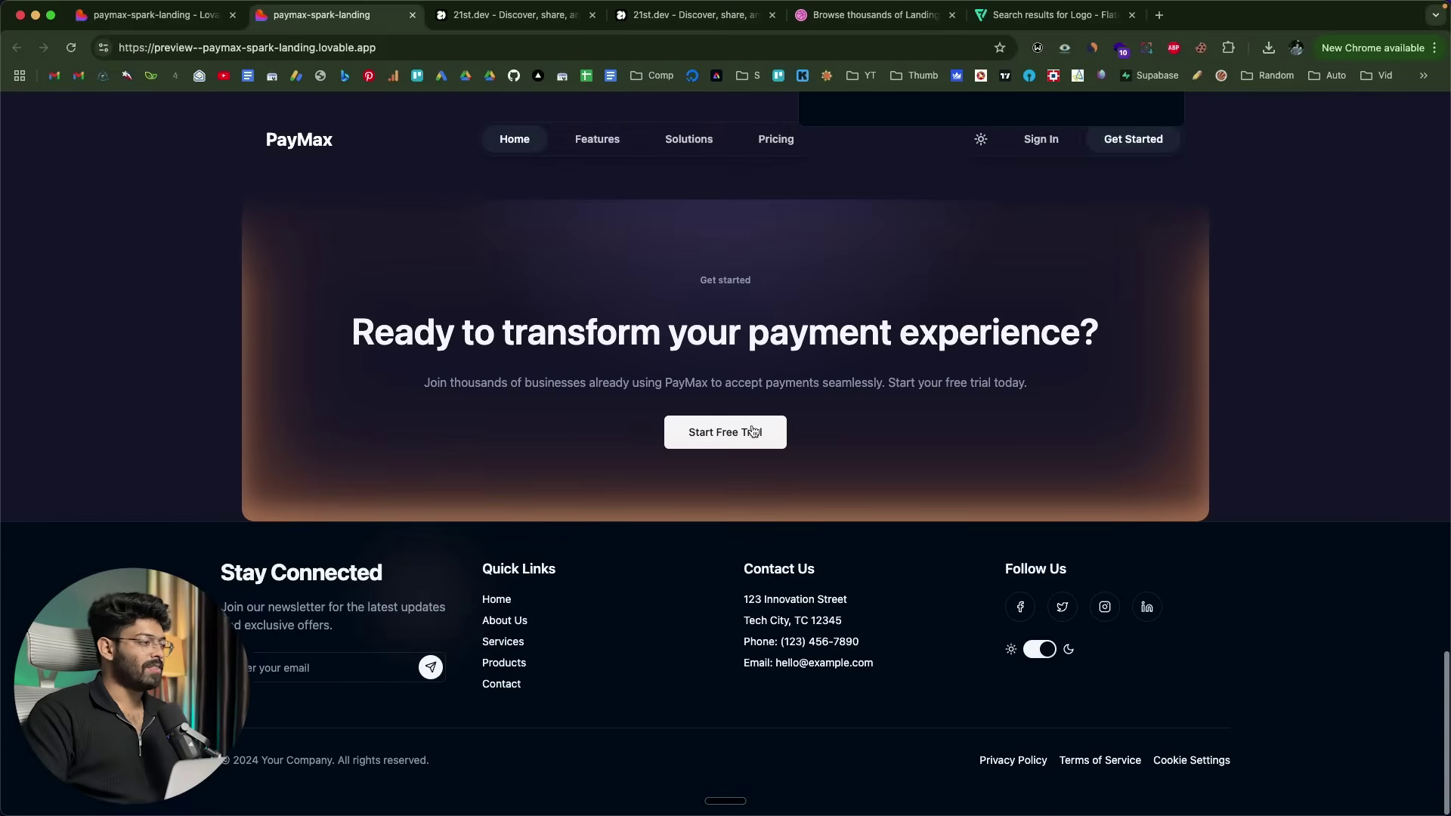
pyautogui.scroll(15, 699, 670)
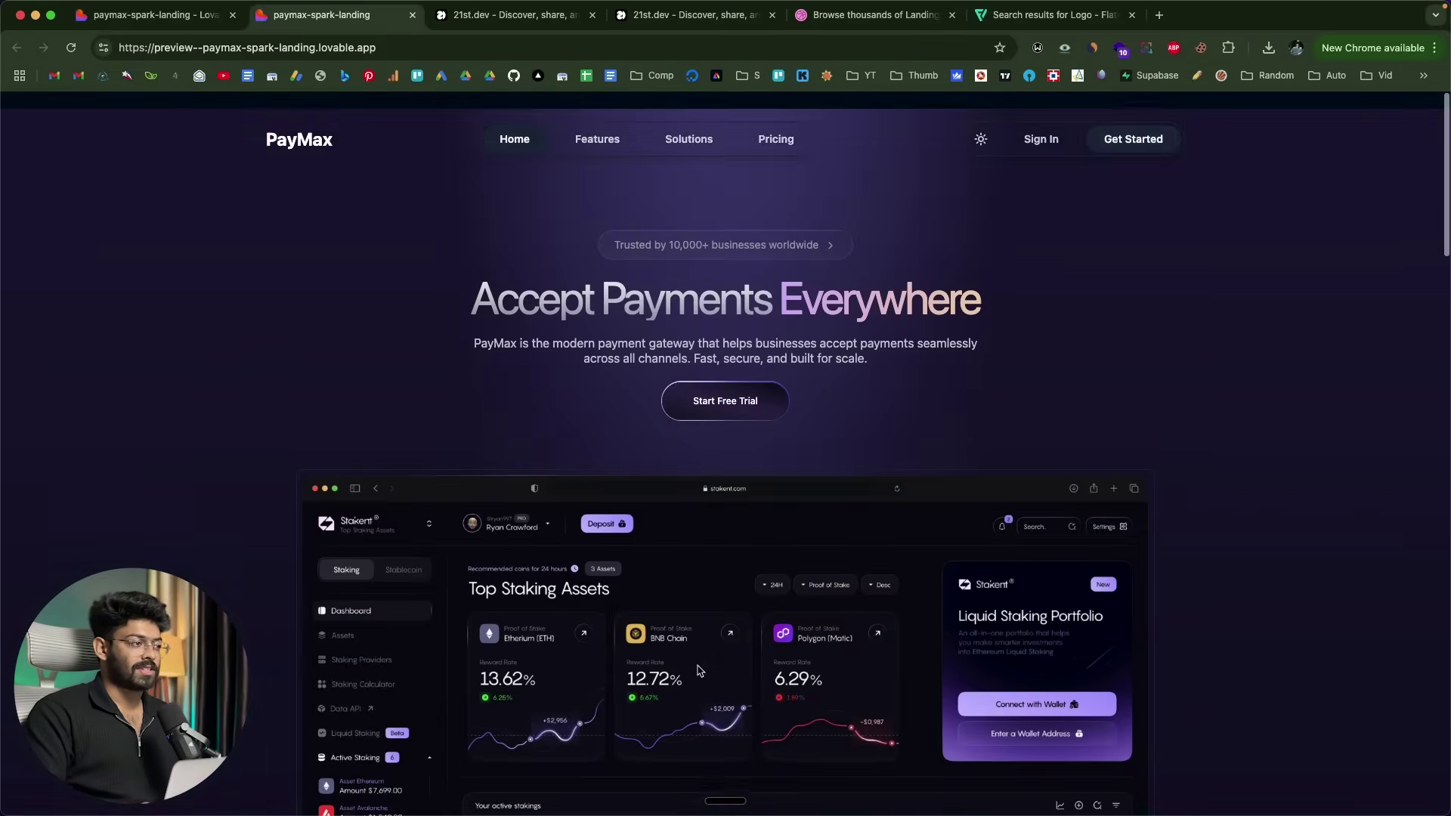
pyautogui.scroll(-8, 1399, 599)
pyautogui.scroll(8, 1310, 513)
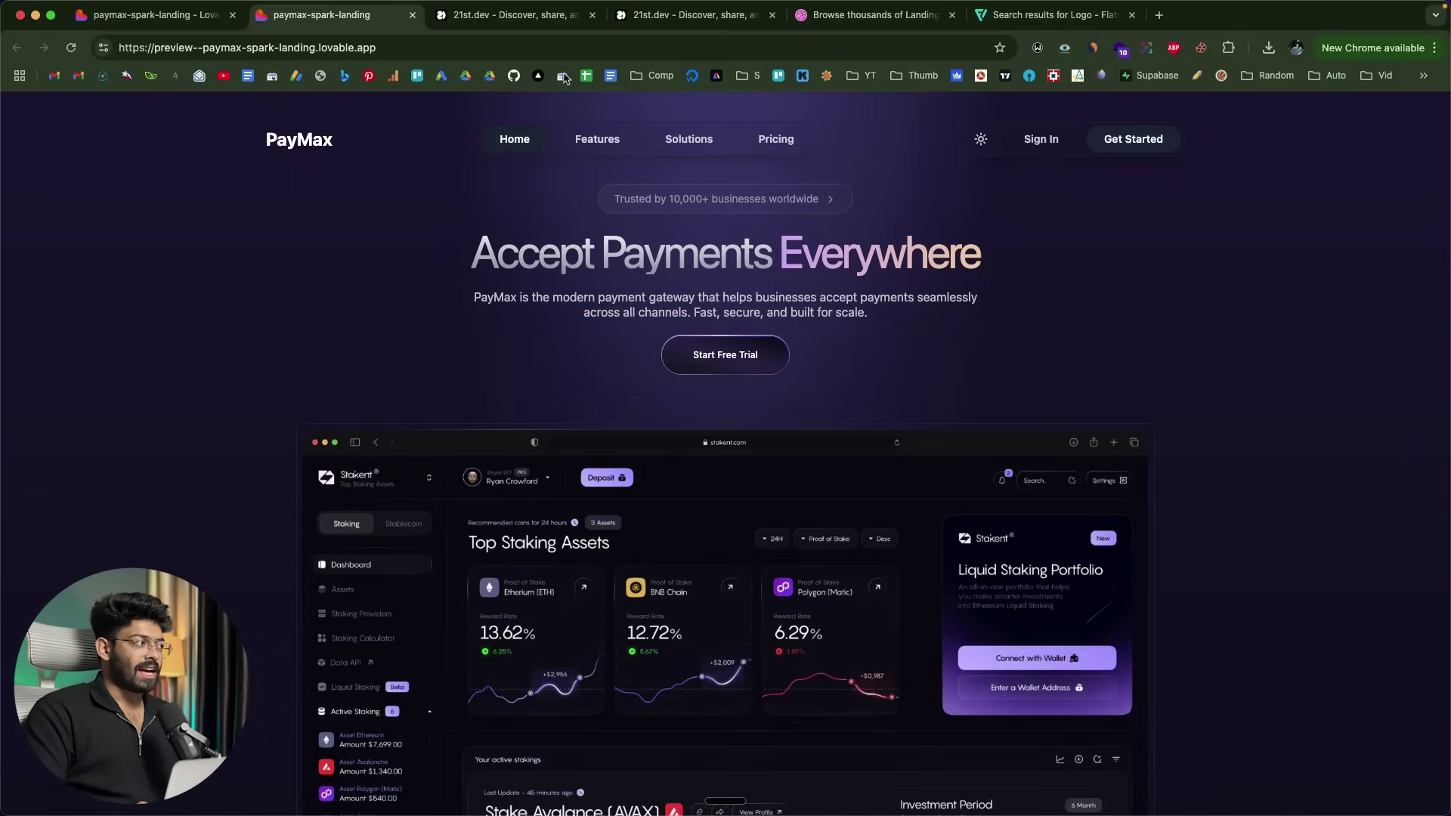
# Look over the reference pages: the Dribbble landing page shots, the logo search results and the 21st.dev "Footer section" component.
pyautogui.click(514, 16)
pyautogui.click(829, 16)
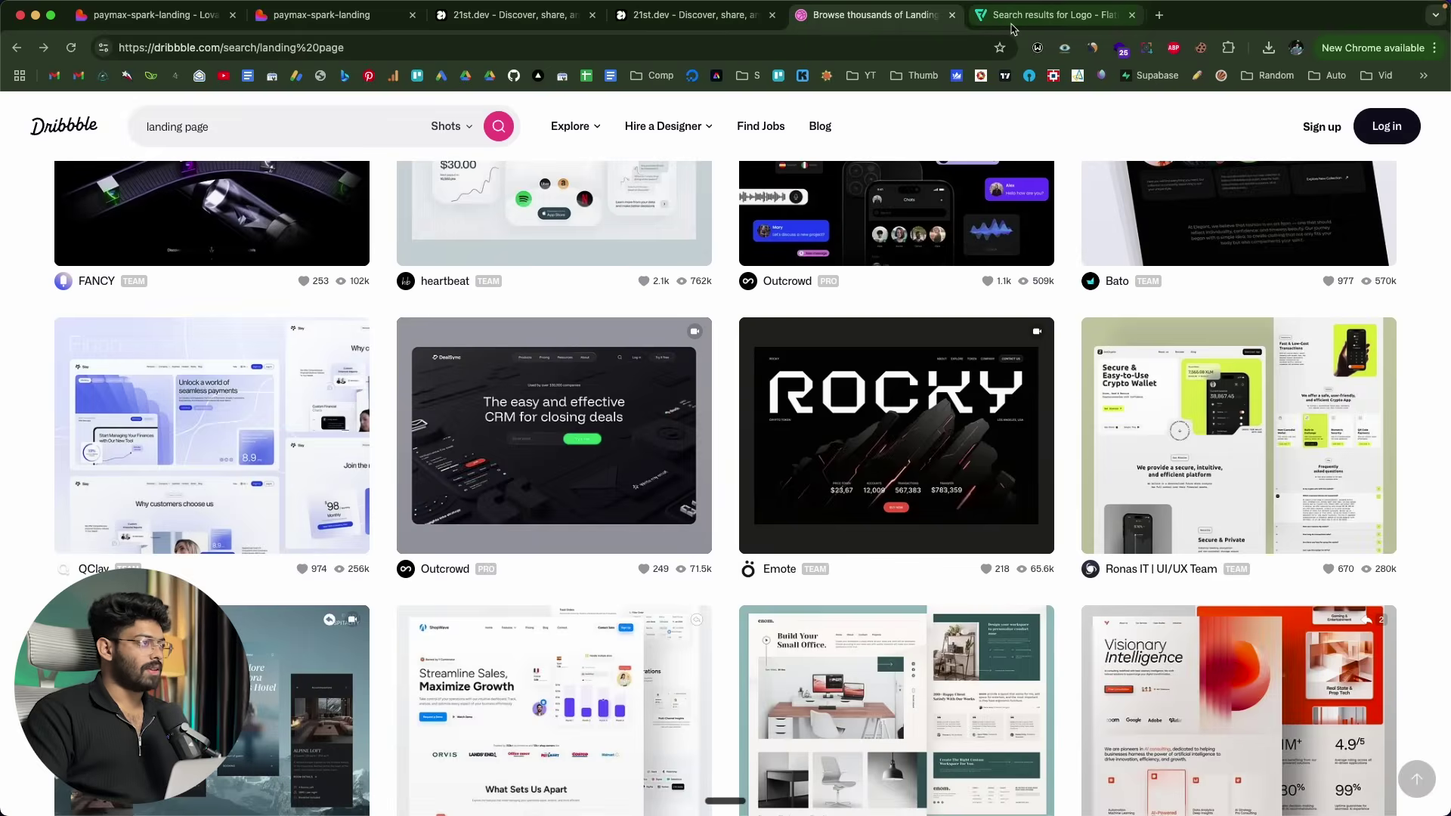
pyautogui.click(1050, 15)
pyautogui.click(505, 16)
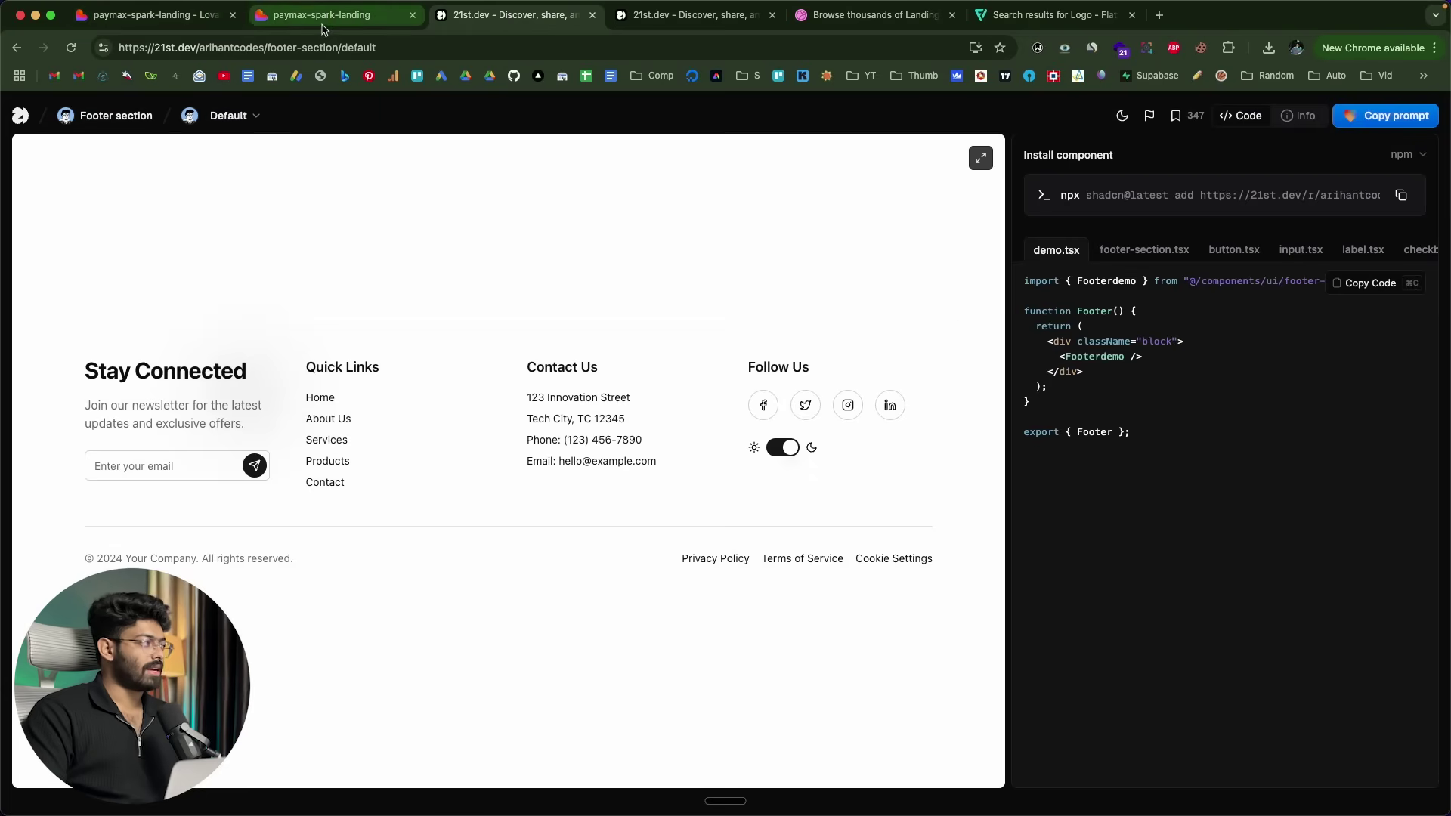
# Return to the PayMax preview and examine the hero headline, logo marquee, feature cards and Payment Technology section.
pyautogui.click(323, 17)
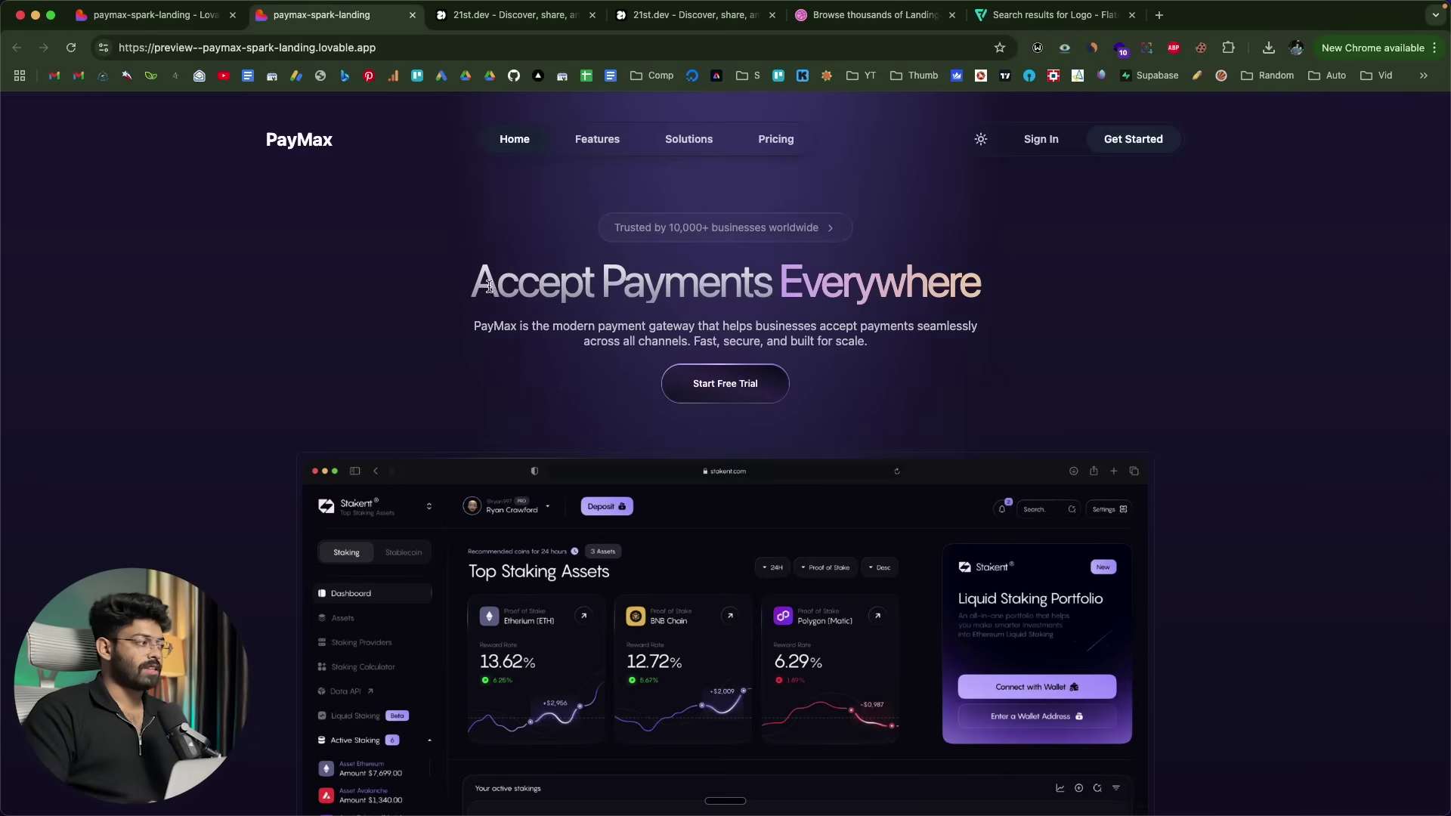
pyautogui.moveTo(489, 286); pyautogui.dragTo(991, 289)
pyautogui.click(917, 293)
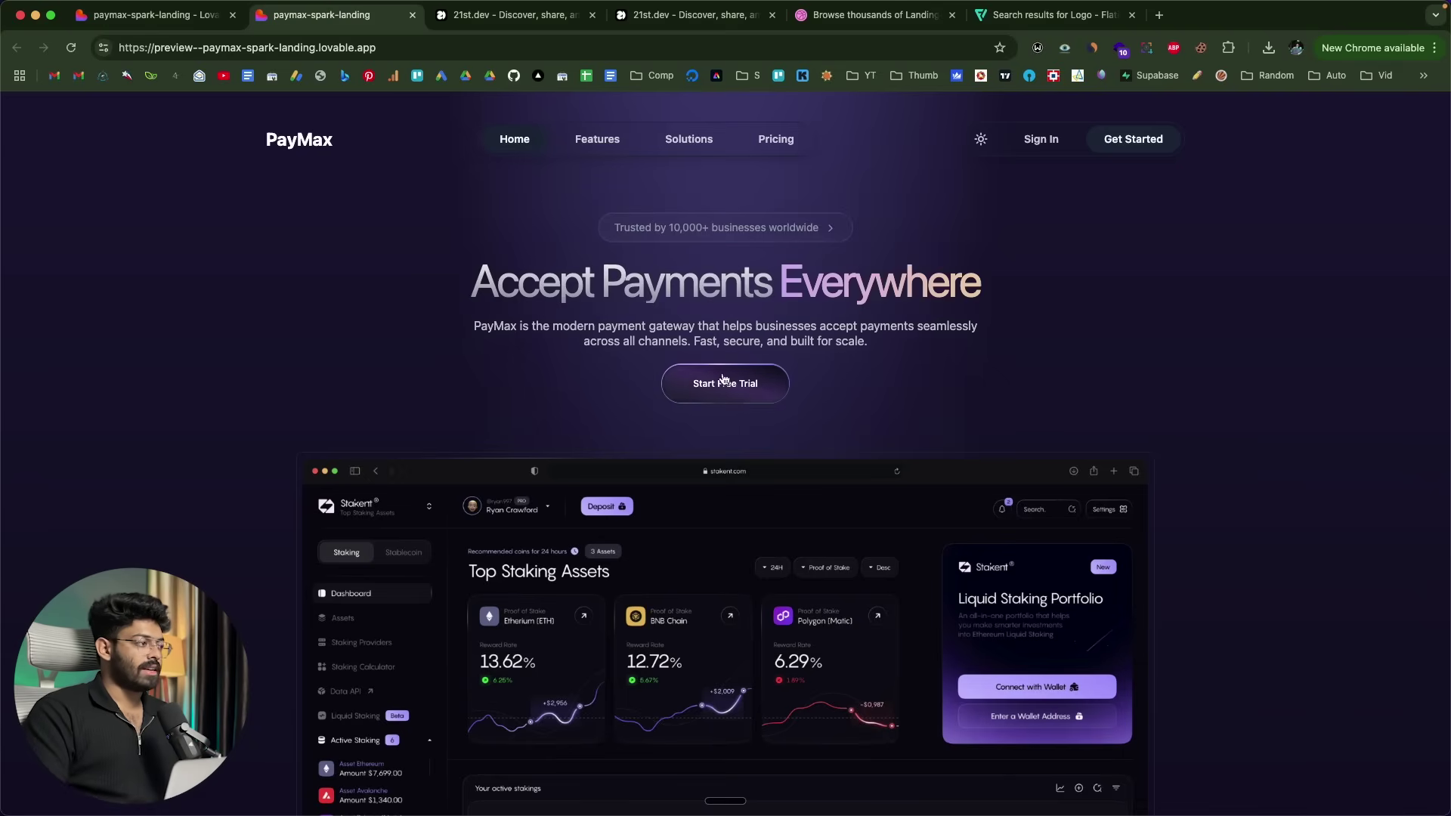
pyautogui.scroll(-10, 726, 398)
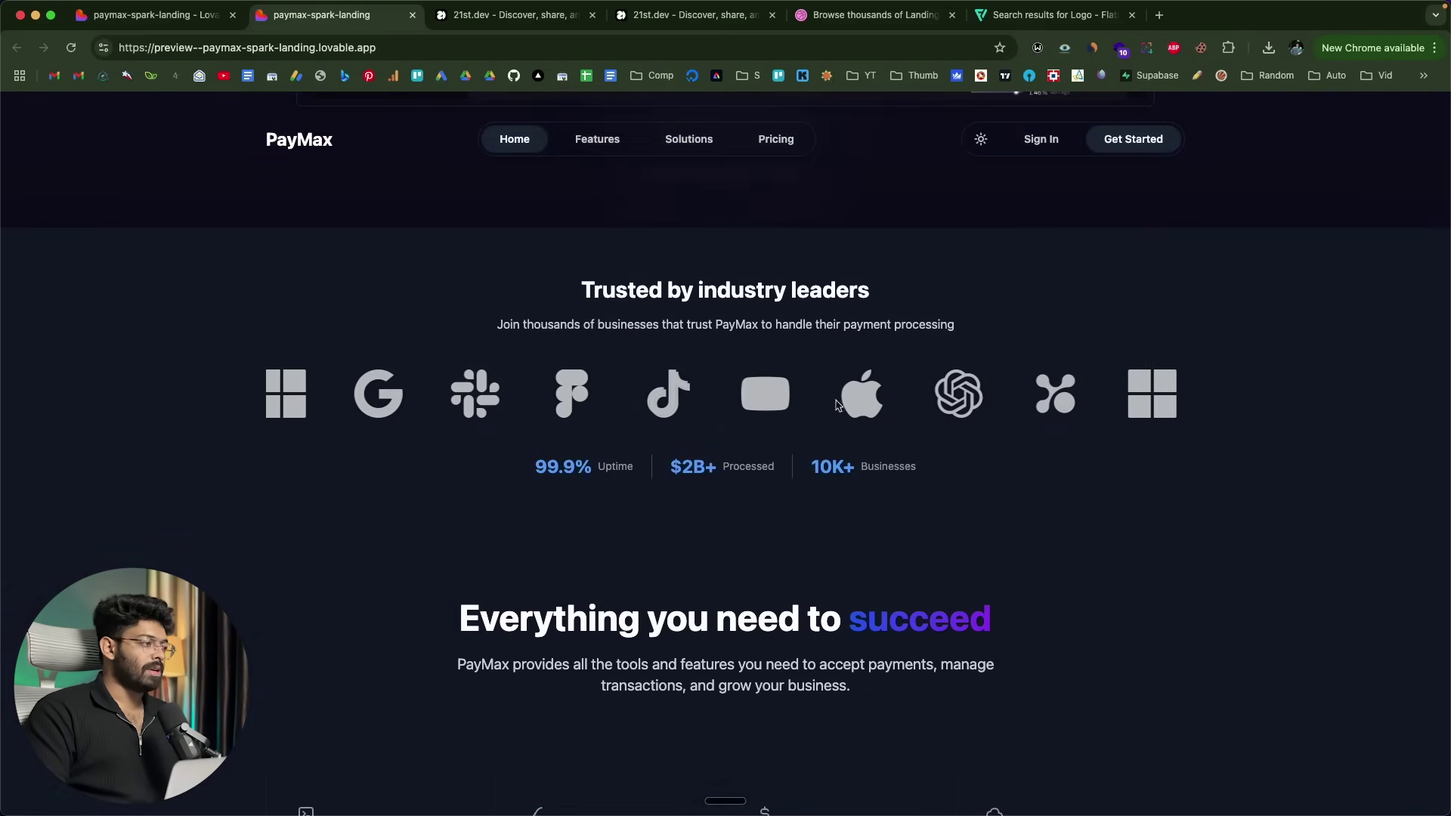
pyautogui.scroll(-10, 766, 408)
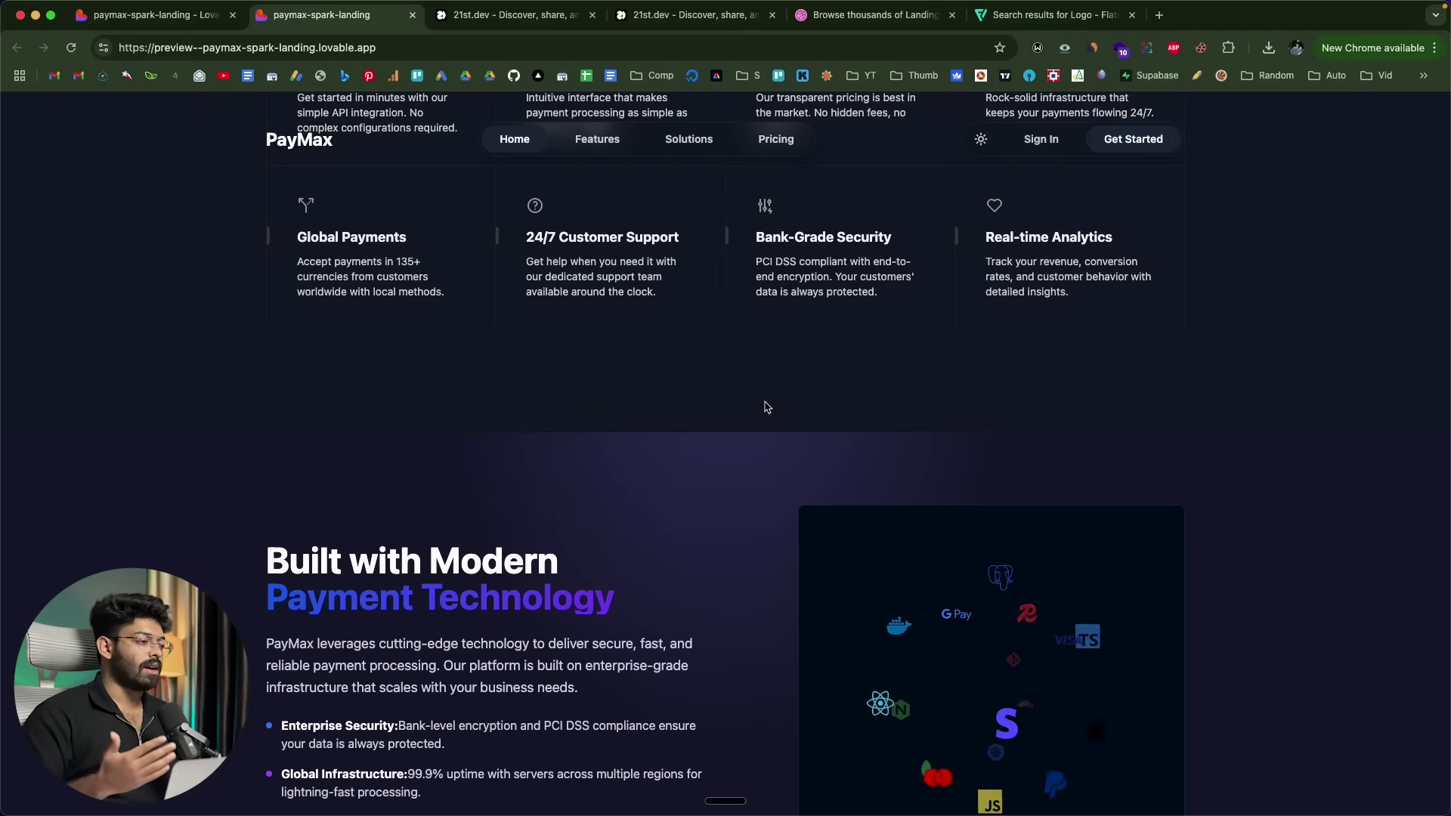
pyautogui.scroll(5, 767, 407)
pyautogui.scroll(11, 766, 386)
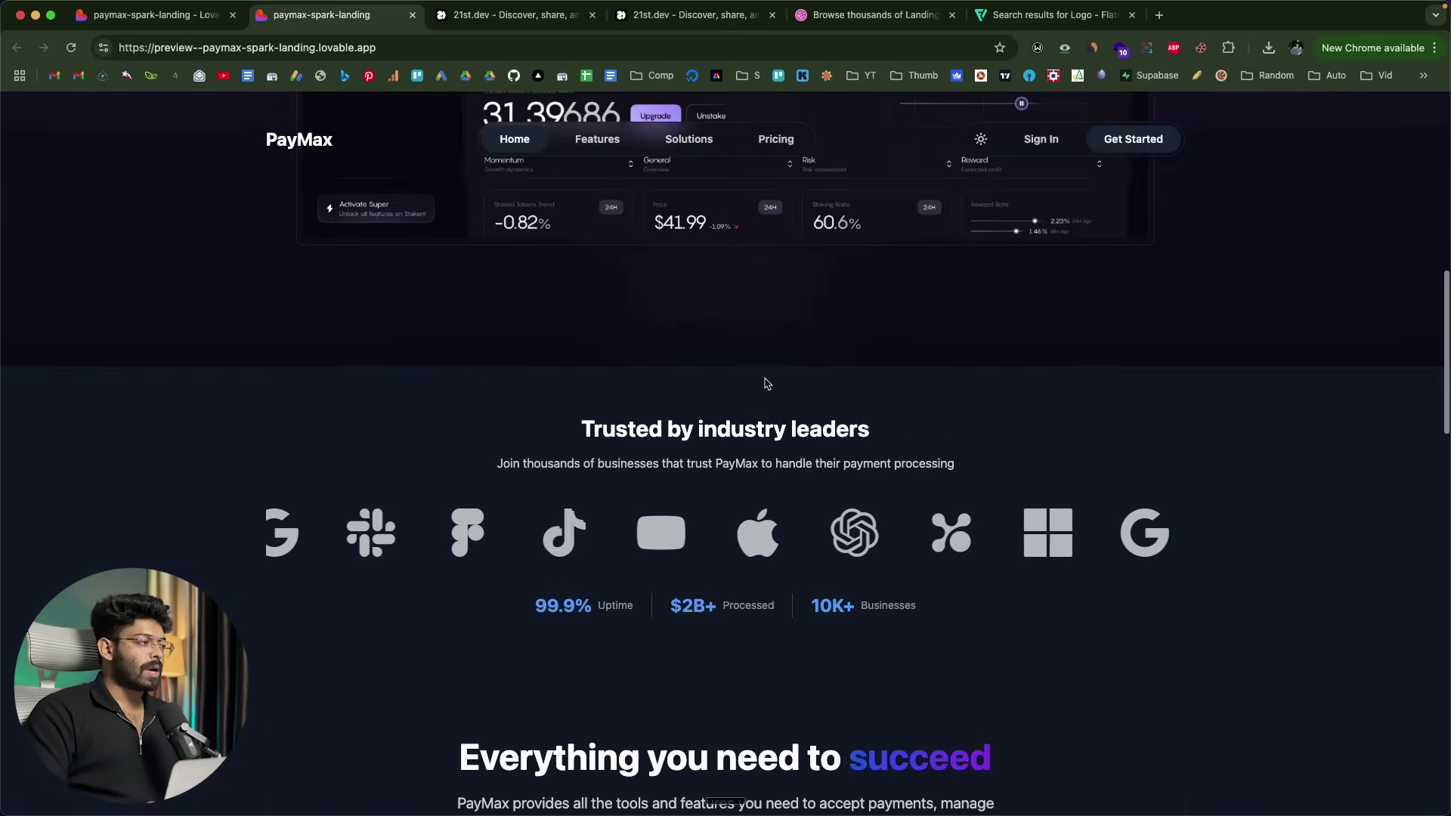
pyautogui.scroll(-11, 767, 383)
pyautogui.scroll(-10, 766, 384)
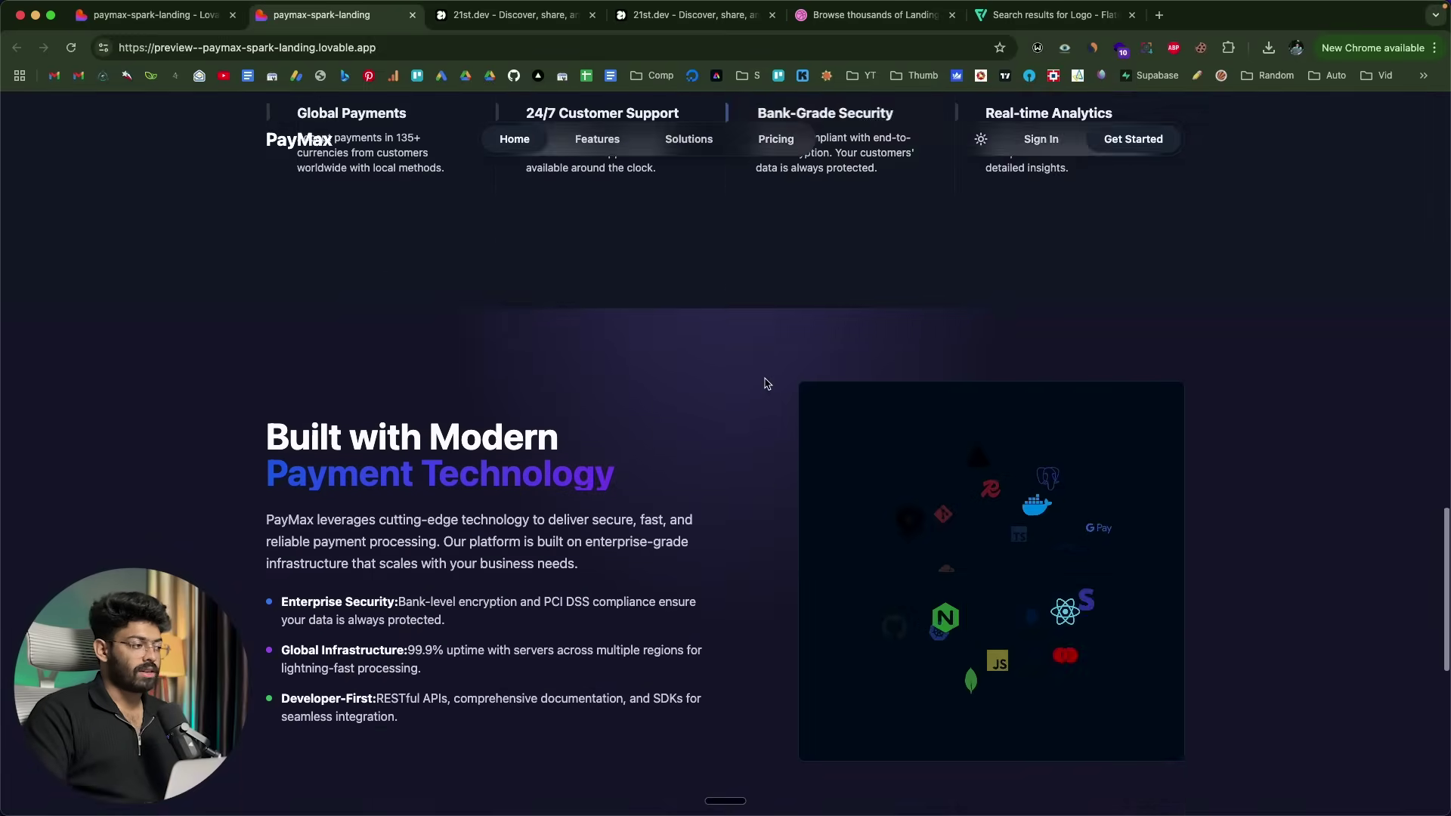
pyautogui.scroll(3, 482, 524)
pyautogui.scroll(15, 482, 525)
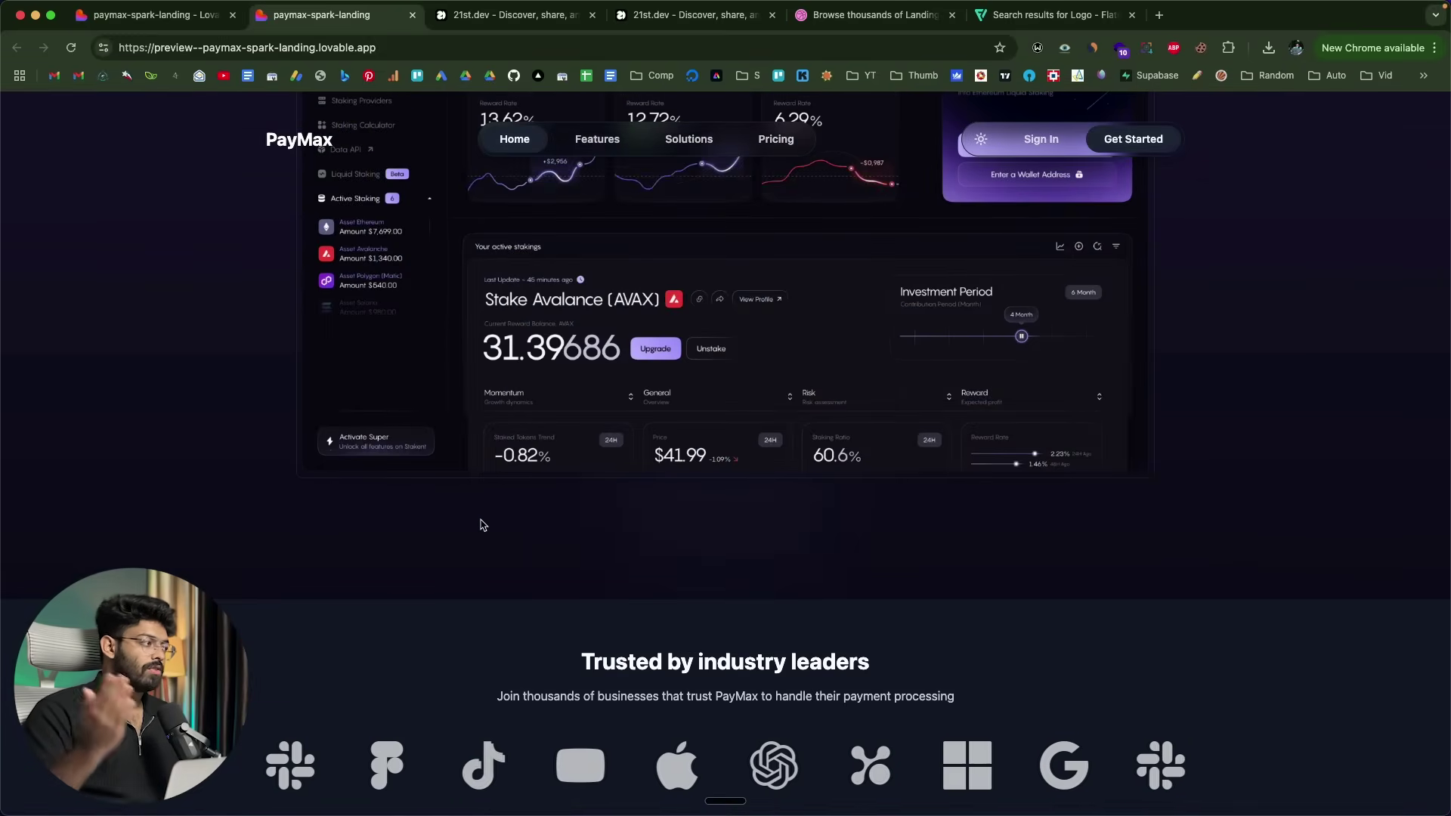
pyautogui.scroll(8, 482, 525)
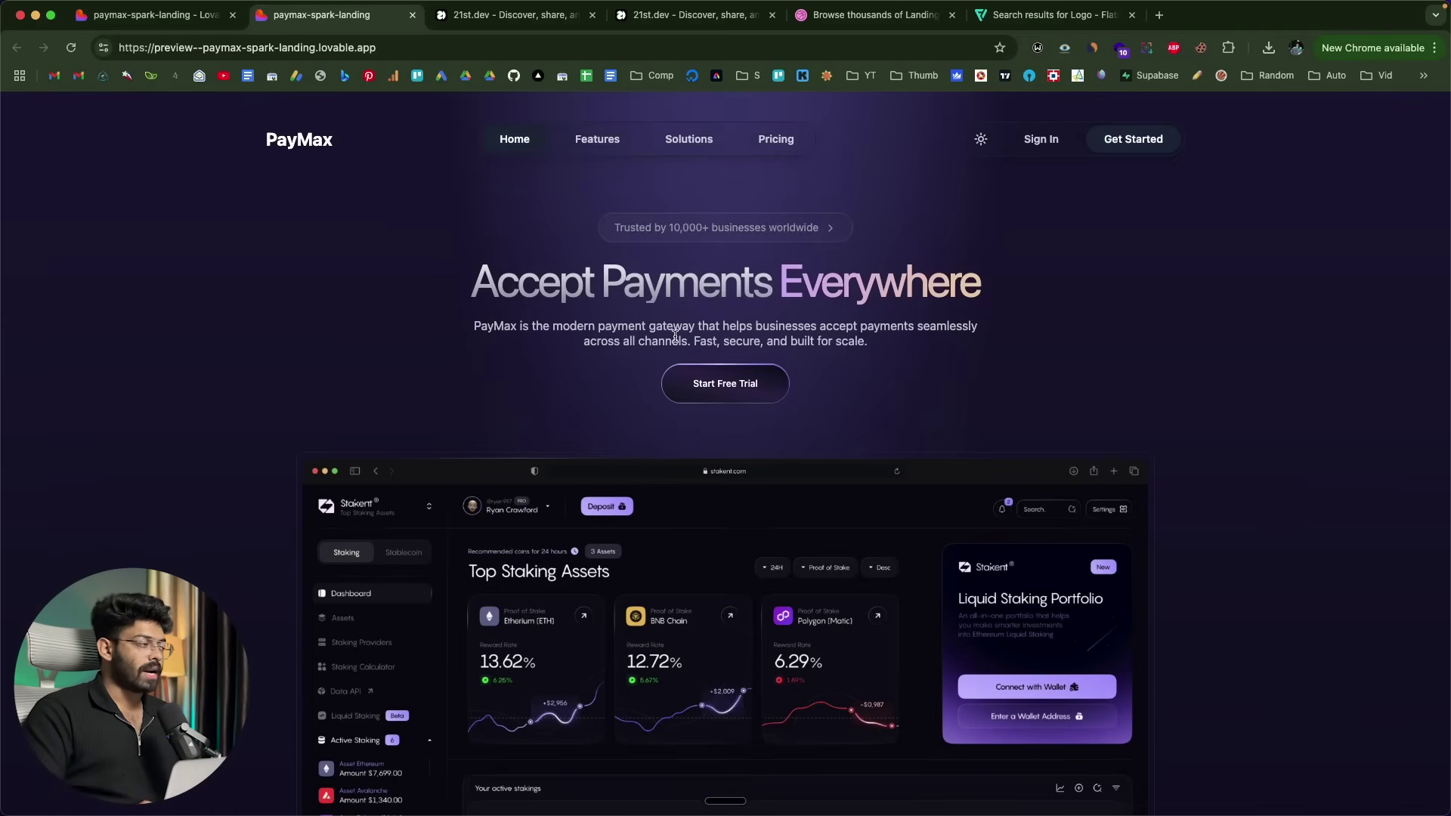
# Check the "Interactive Icon Cloud" component on 21st.dev, and compare it with the feature and technology sections of the PayMax preview.
pyautogui.press('super+4')
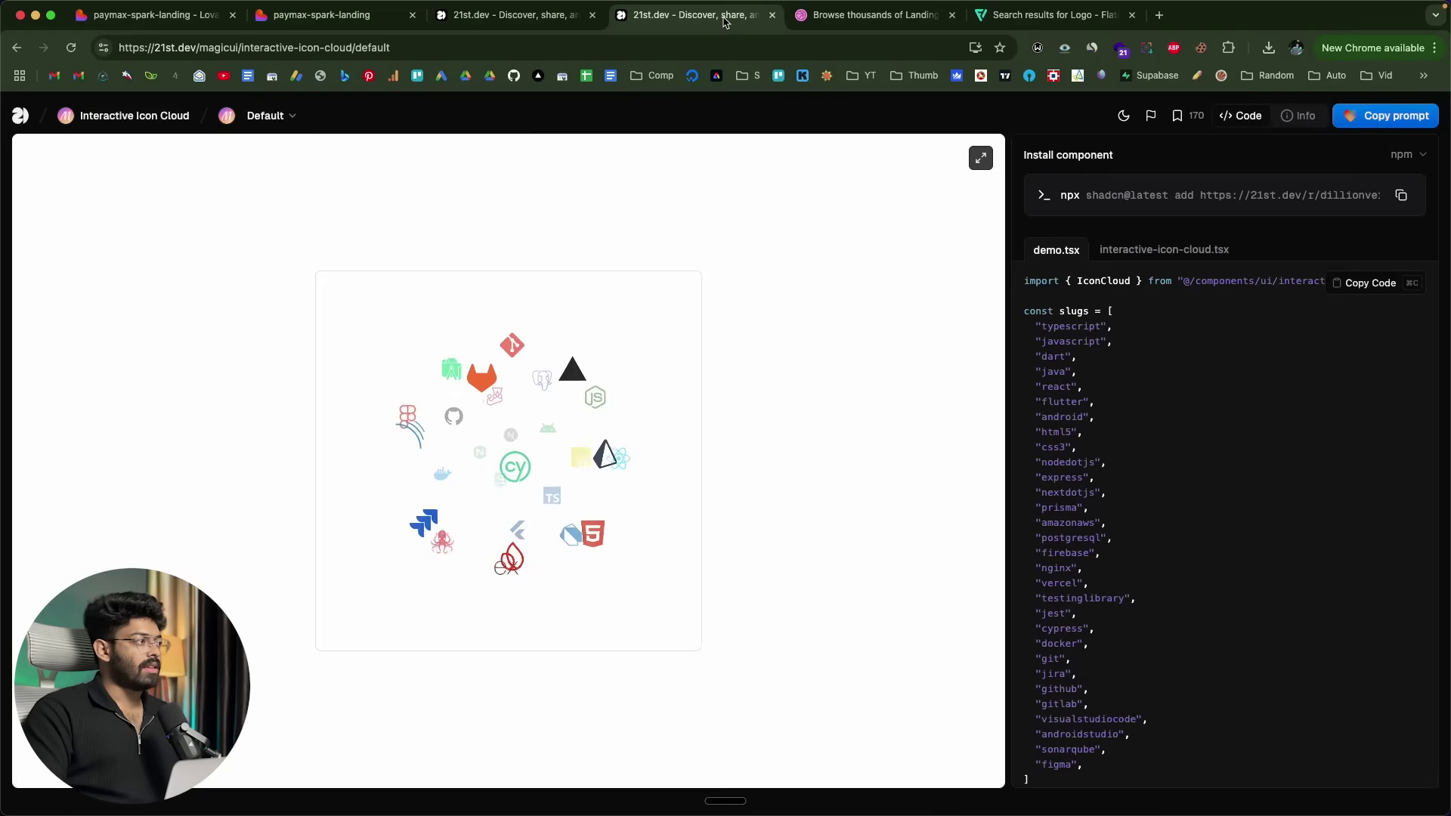
pyautogui.press('super+2')
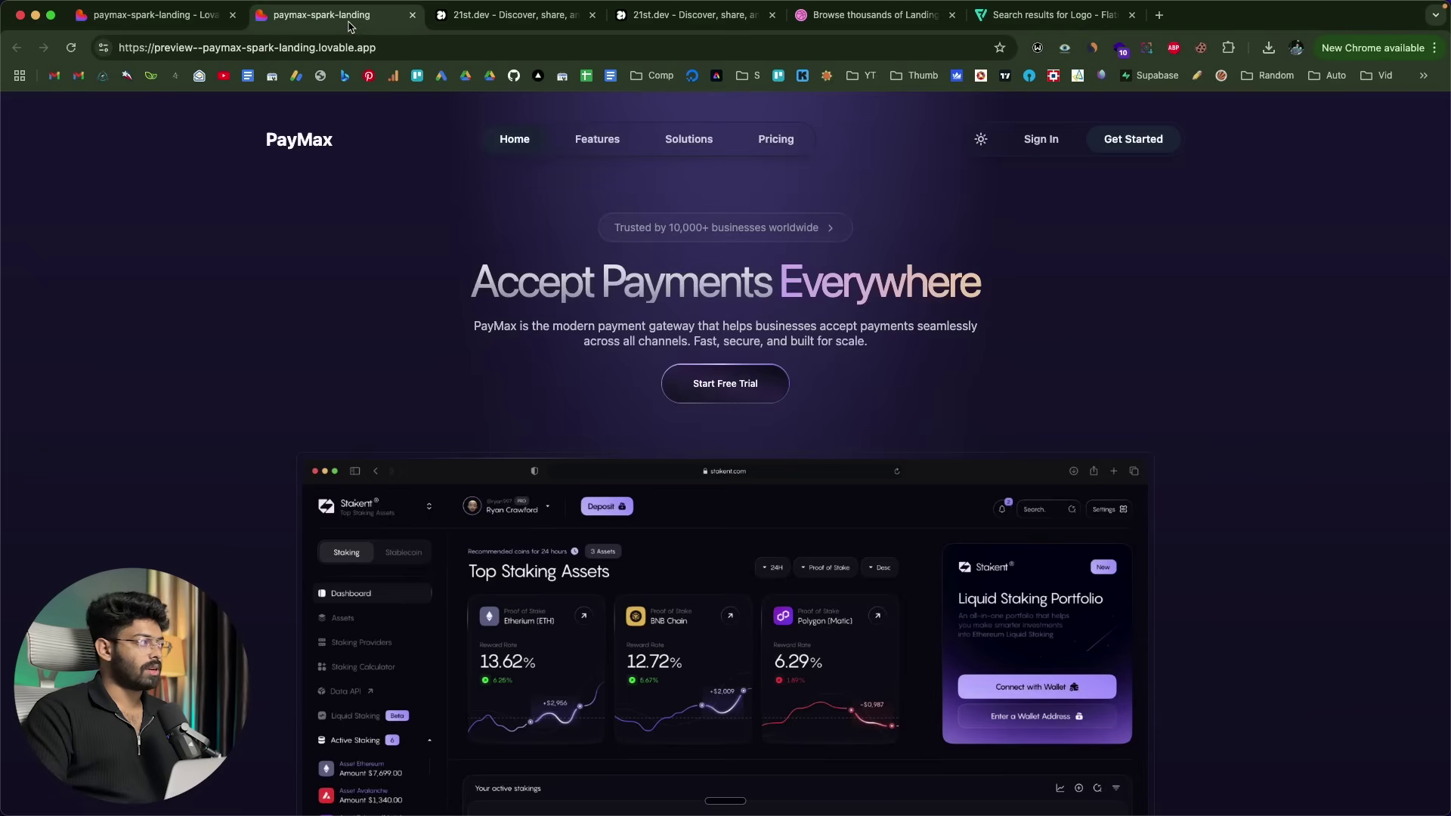
pyautogui.scroll(-15, 287, 465)
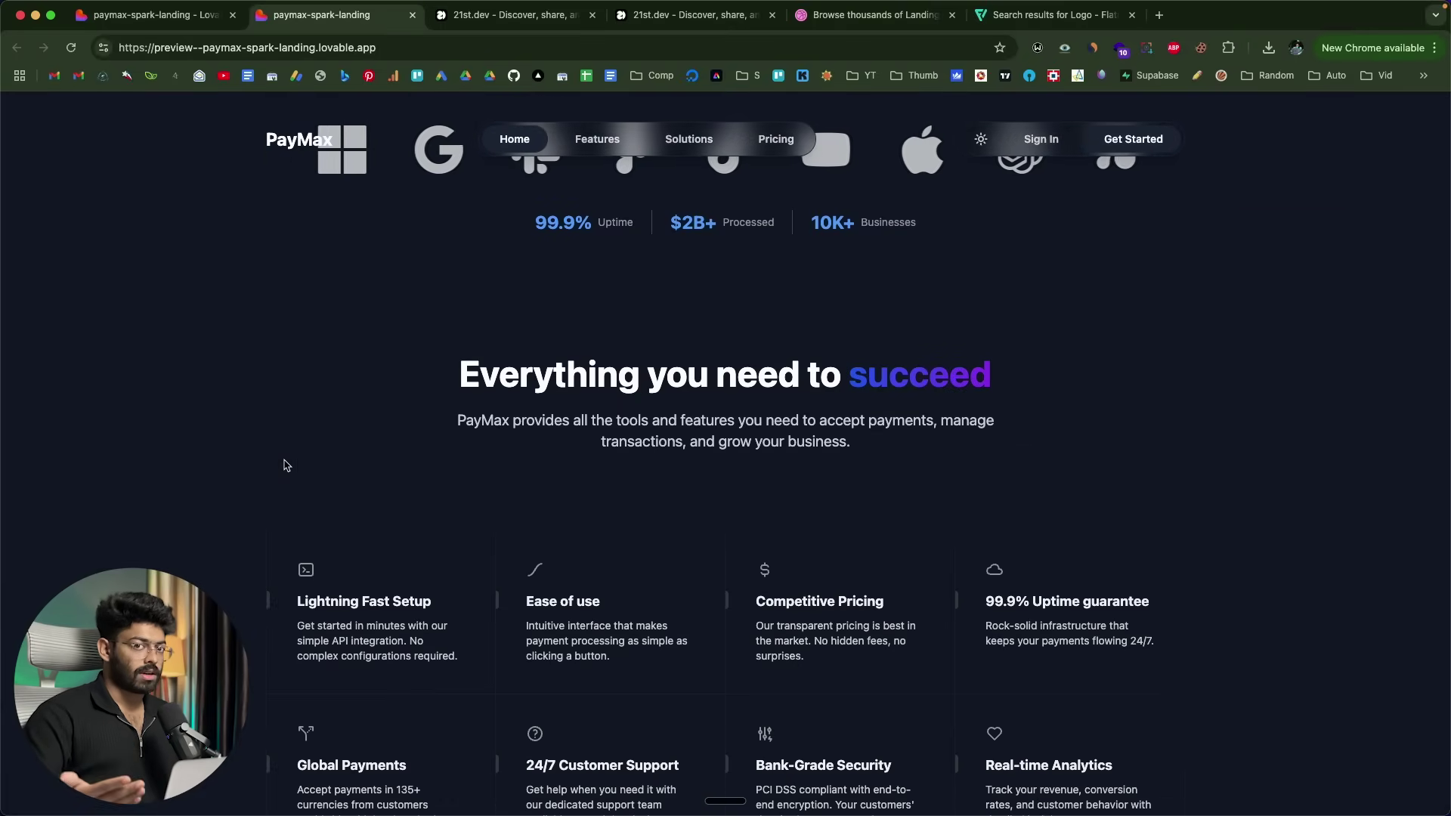
pyautogui.scroll(-15, 287, 465)
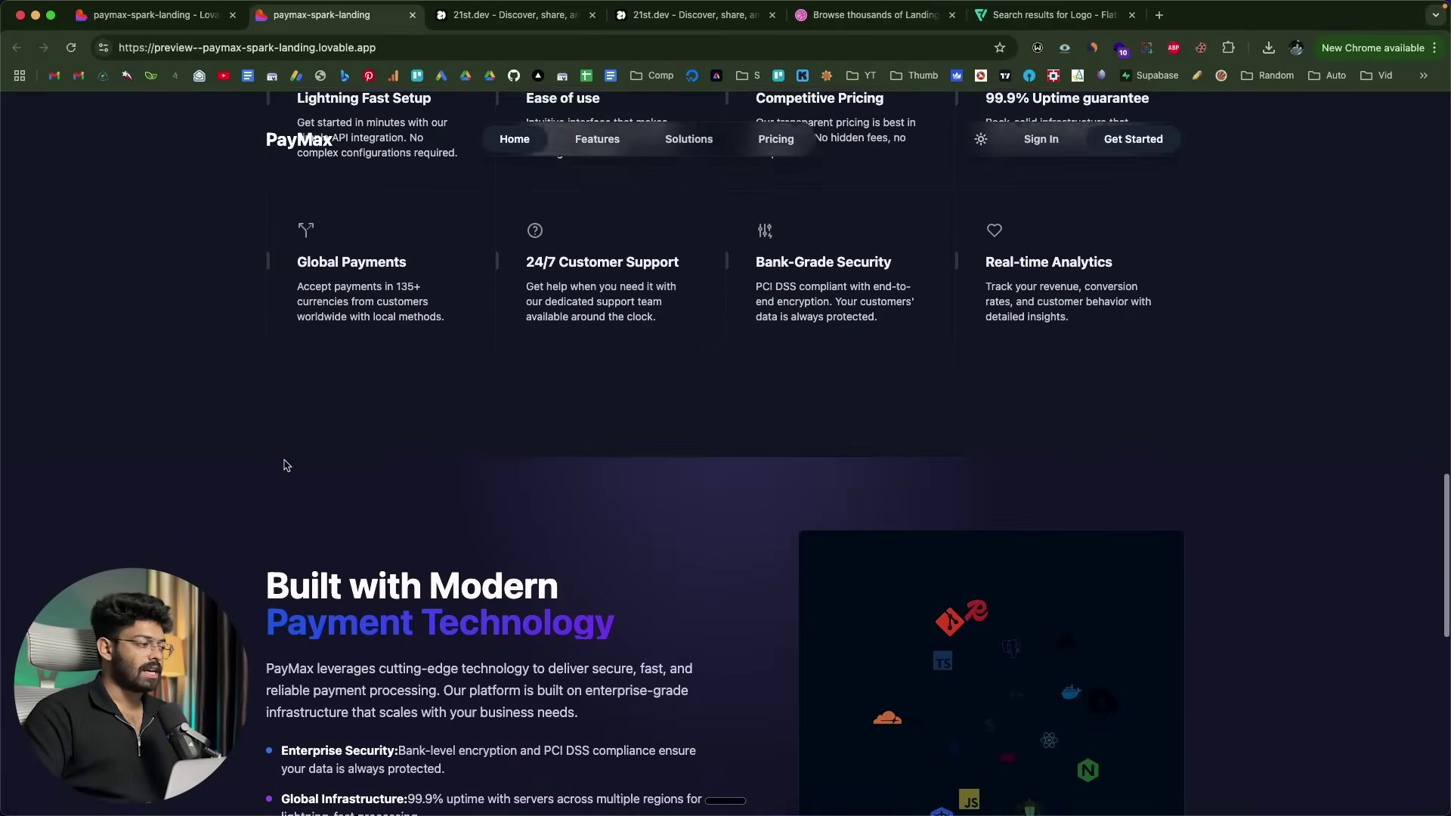
pyautogui.scroll(20, 287, 465)
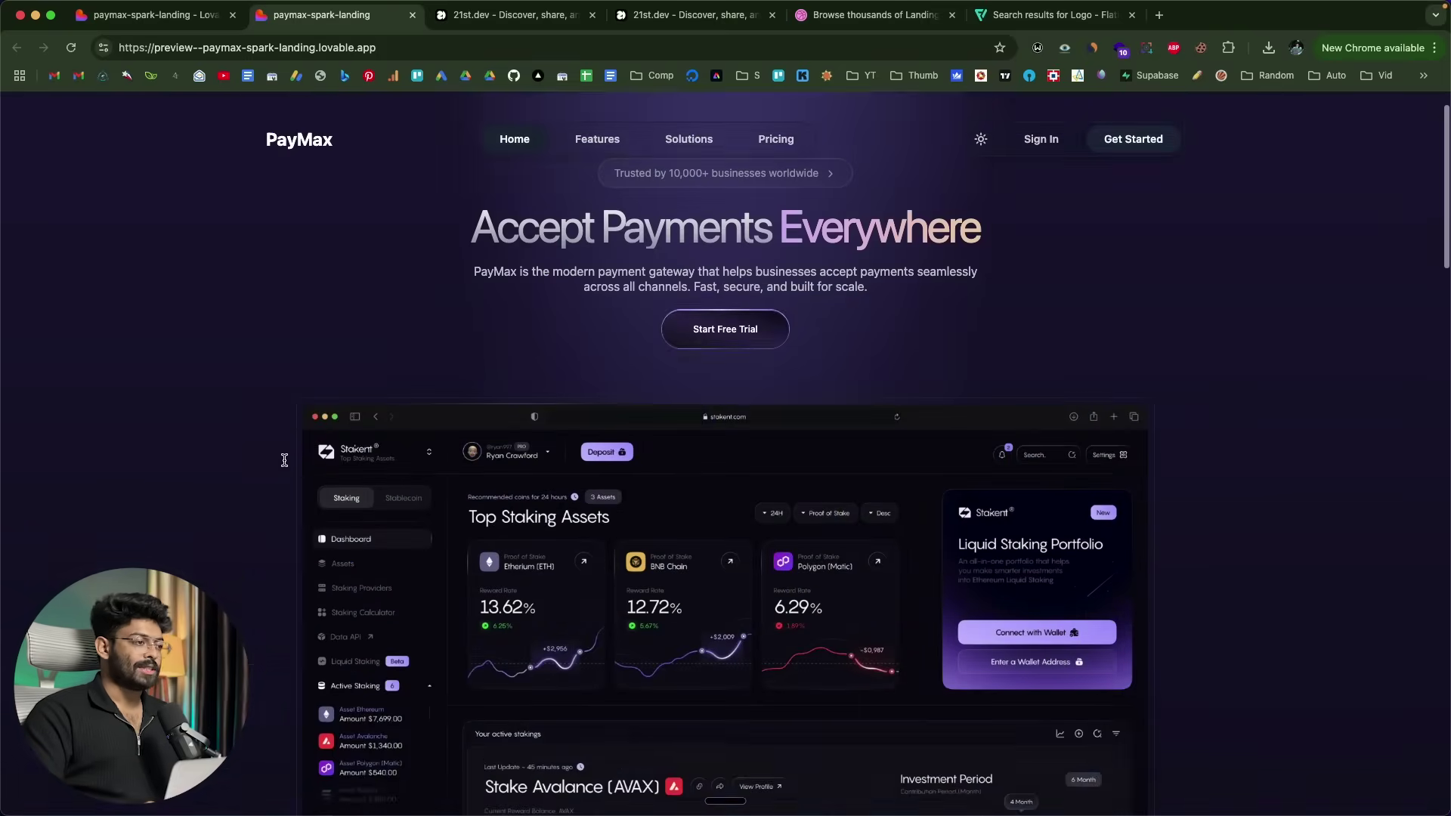